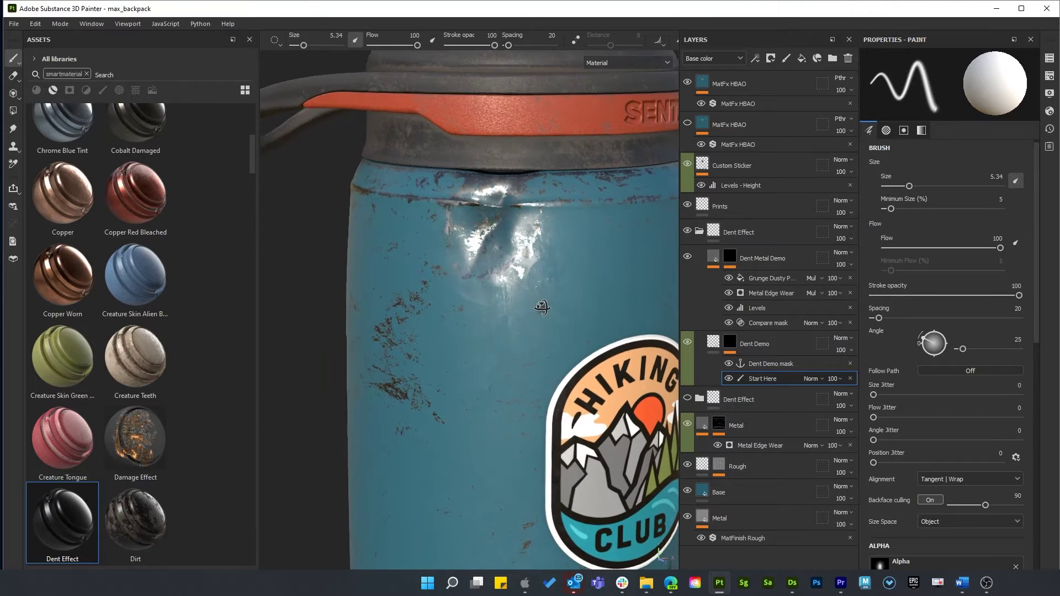
- Raise the height value of the Dent Demo fill layer to make the dent shallower
click(712, 344)
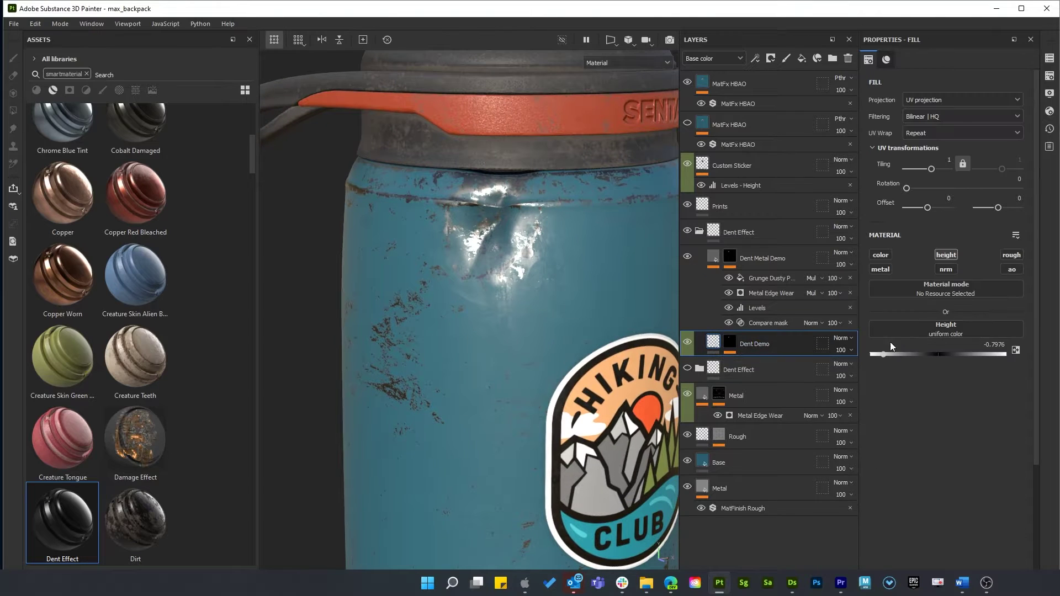
mouse_move(884, 356)
mouse_down()
mouse_move(935, 358)
mouse_move(902, 361)
mouse_up()
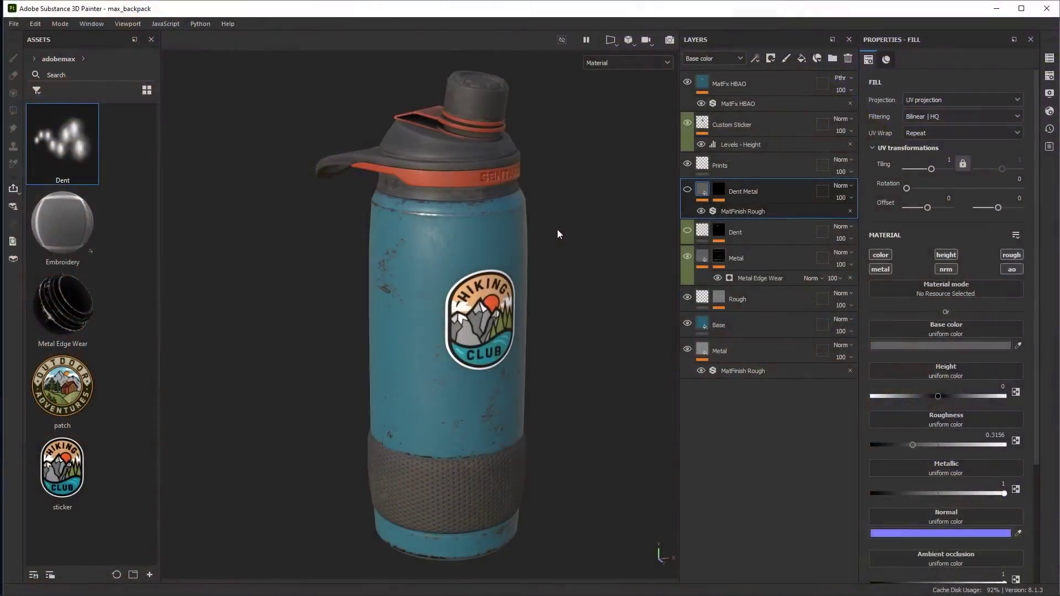
- Set the Wear Level of the Metal layer's Metal Edge Wear generator to 0.62
scroll(560, 232, up, 3)
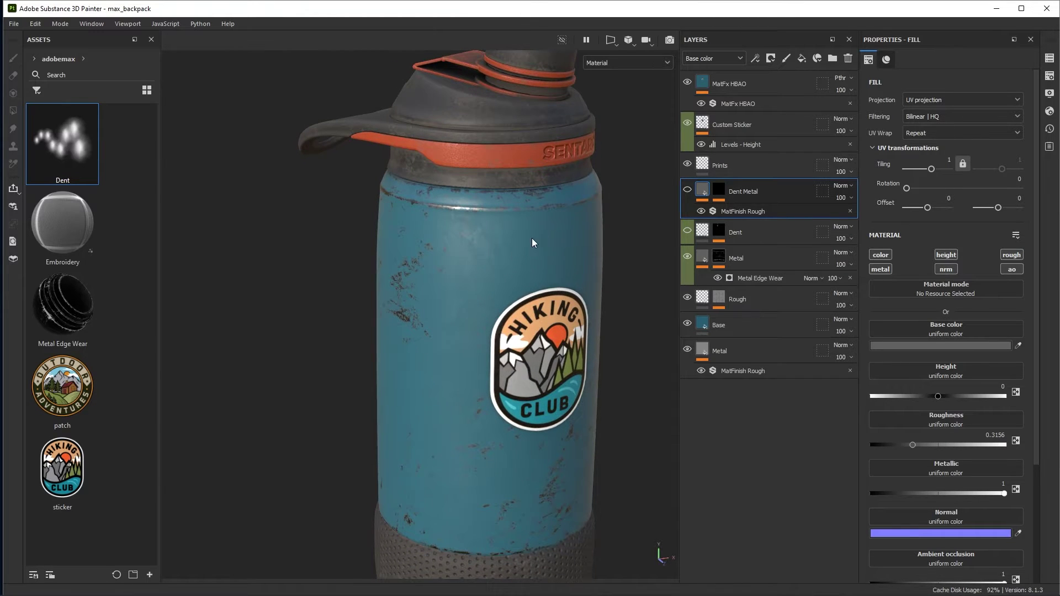
click(758, 278)
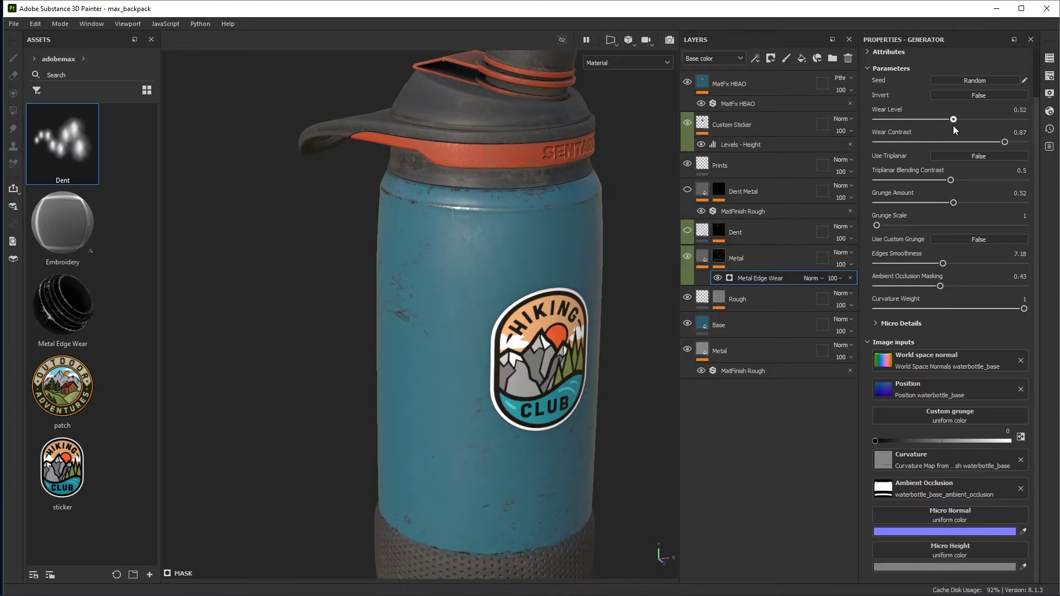
drag(969, 127, 963, 127)
alt+drag(521, 281, 471, 198)
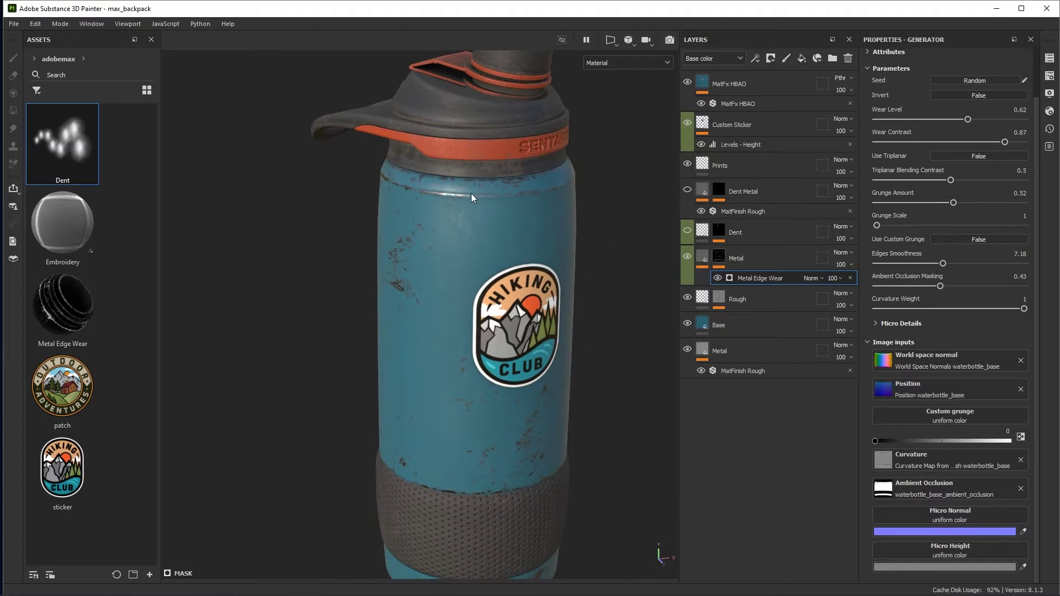
- Add a fill layer directly above the Metal layer and rename it Dent Demo
click(760, 256)
click(802, 59)
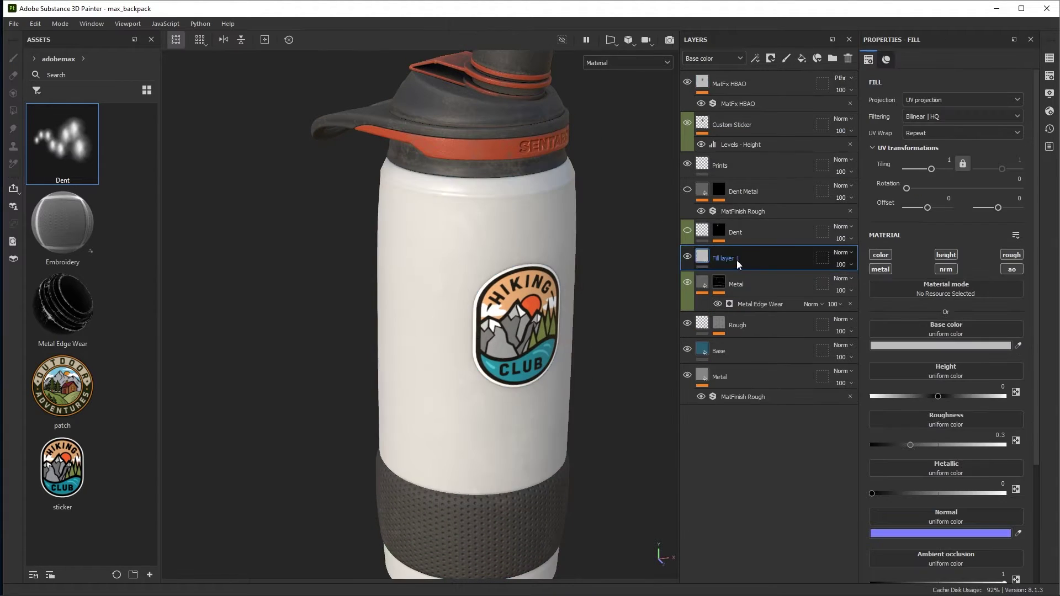
double_click(736, 258)
text(Dent Demo)
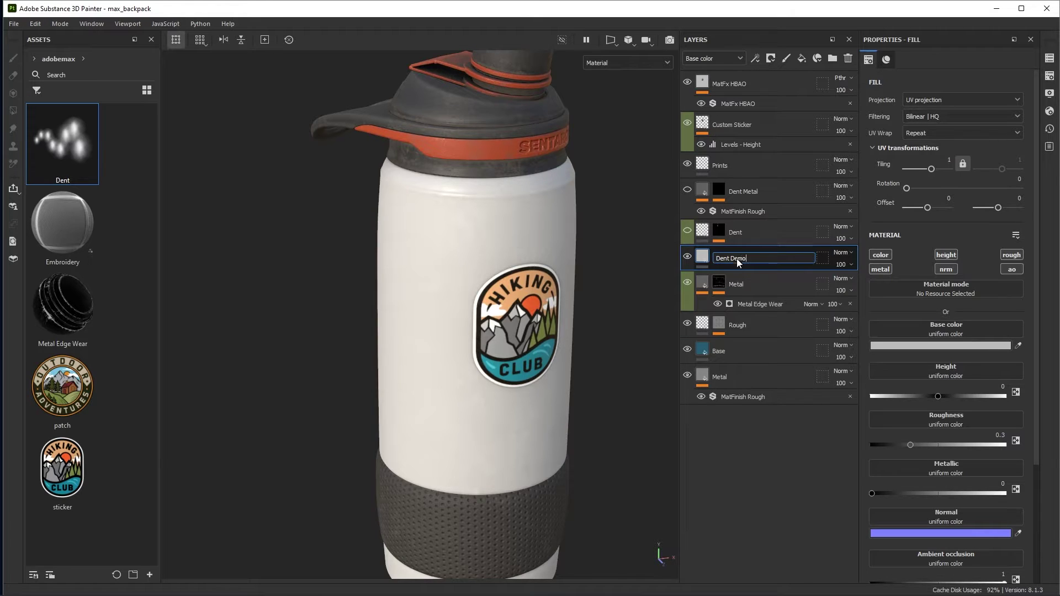
key(Return)
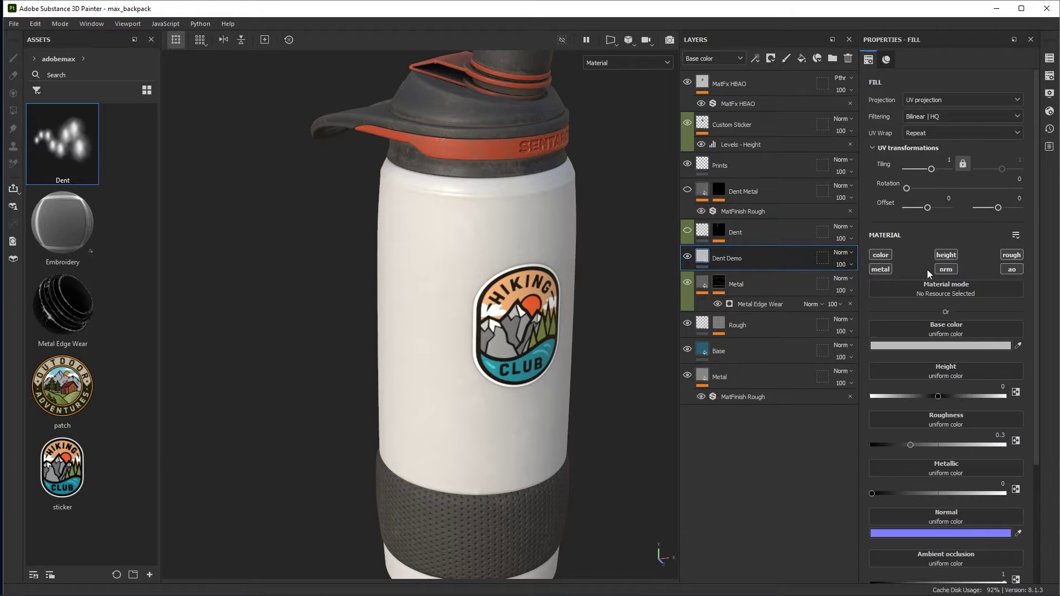
- Limit the Dent Demo fill layer to the height channel and set its height to -1
click(945, 253)
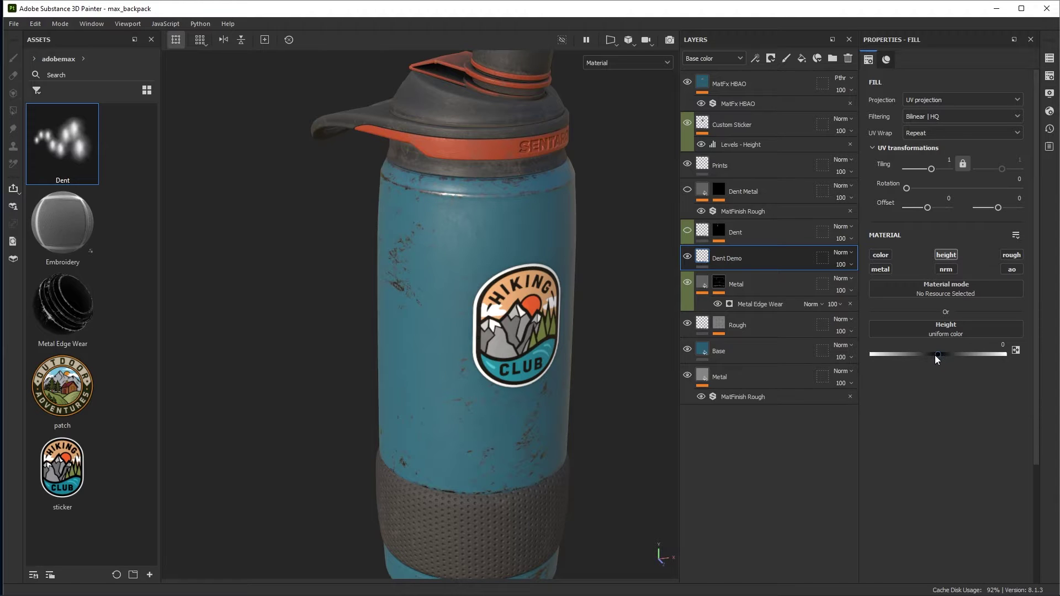
drag(935, 355, 870, 353)
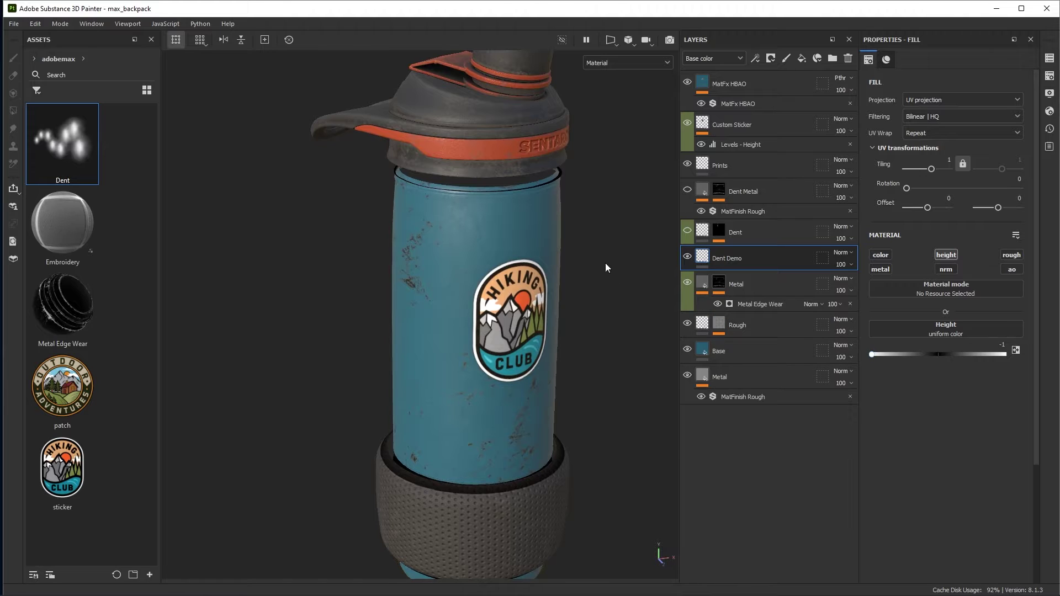
alt+drag(605, 263, 582, 260)
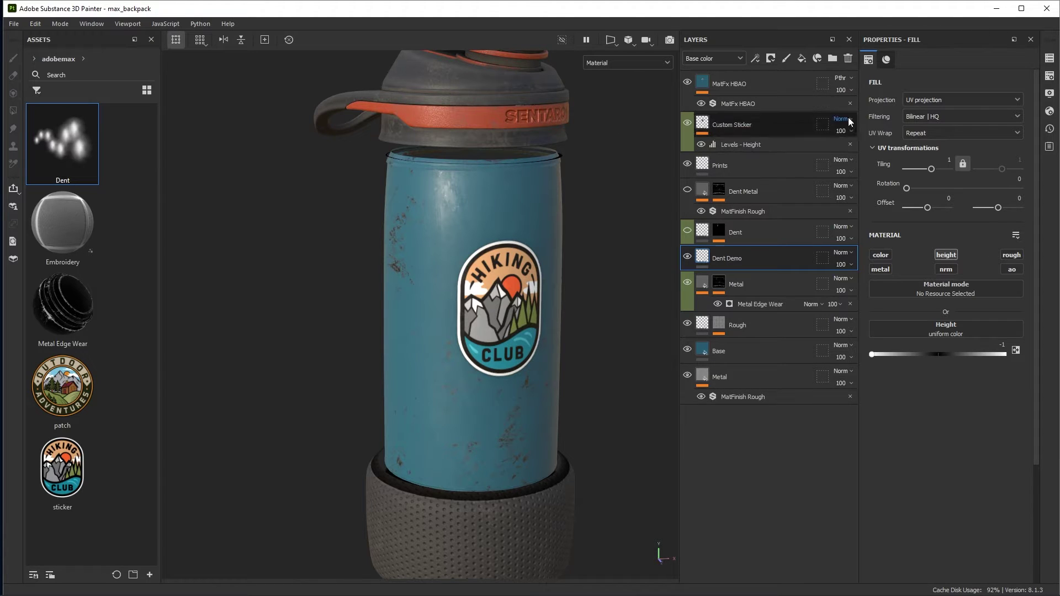
- Review the Bottle shader's parameters and its displacement and tessellation settings
click(1049, 111)
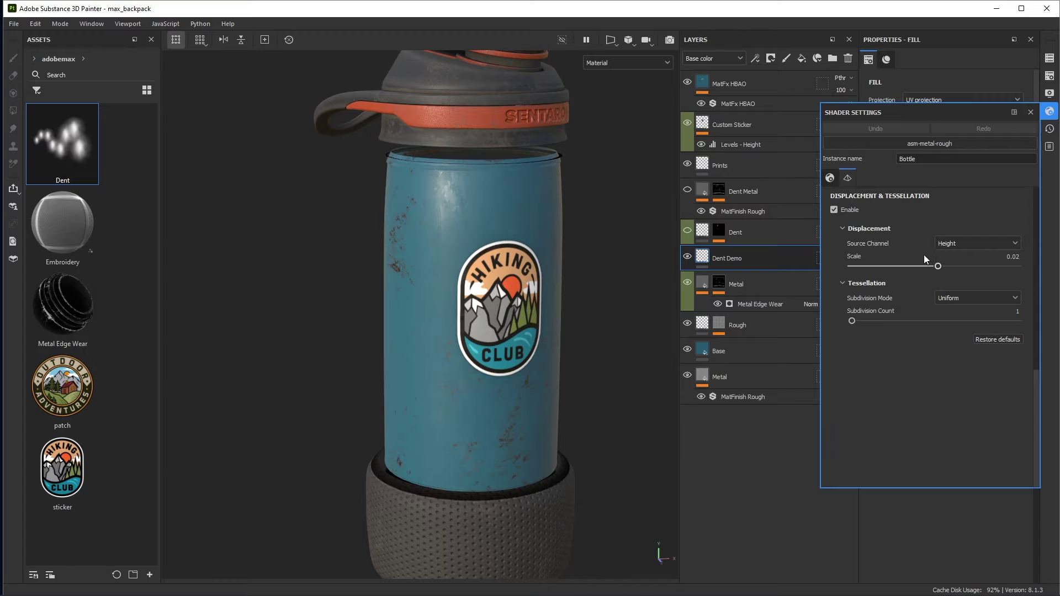
click(829, 178)
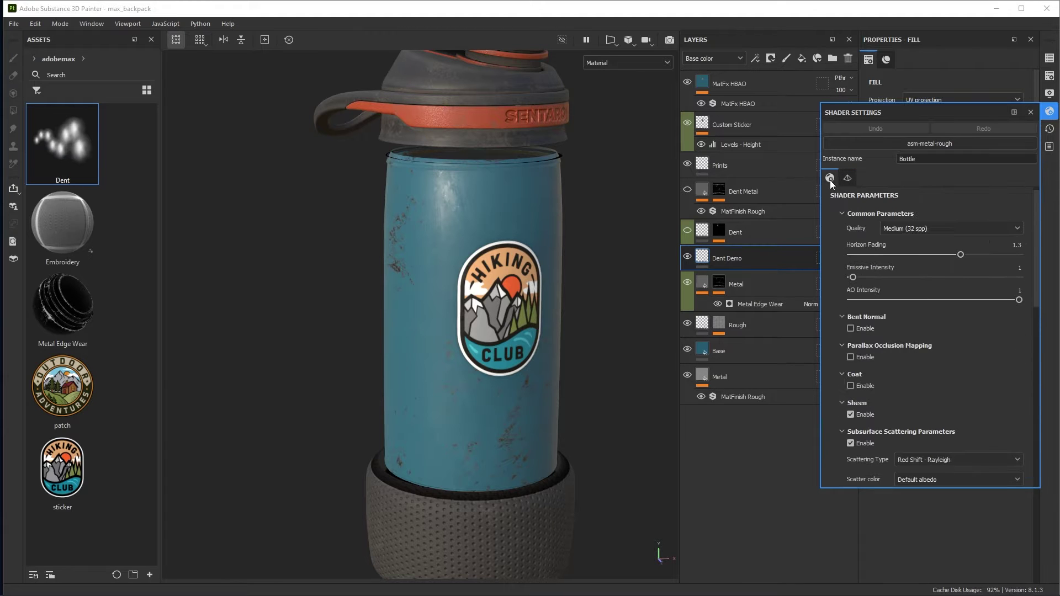
click(847, 177)
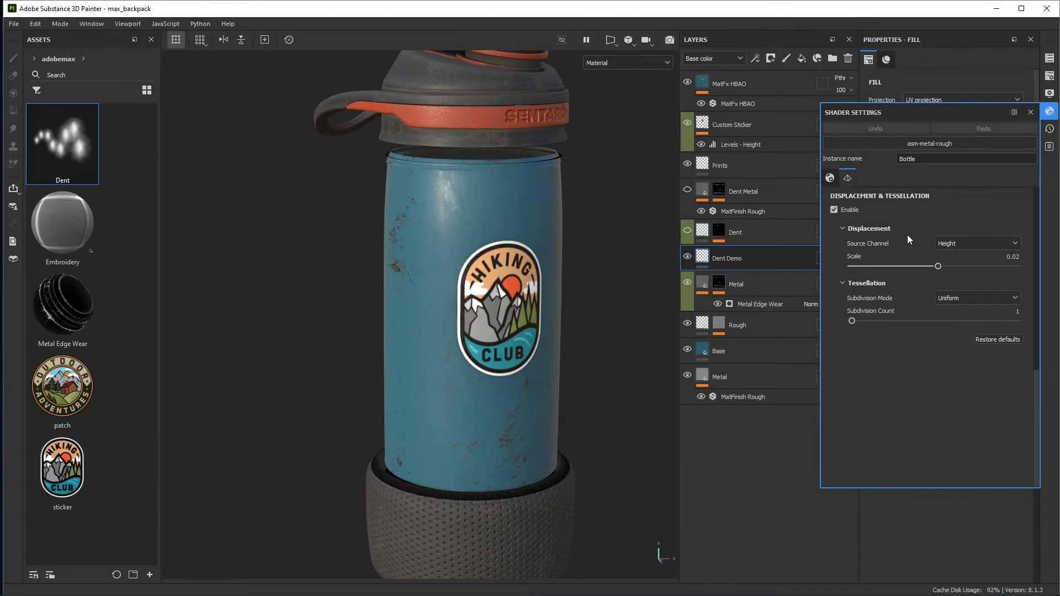
click(1029, 112)
- Add a black mask to the Dent Demo fill layer
alt+drag(486, 243, 510, 232)
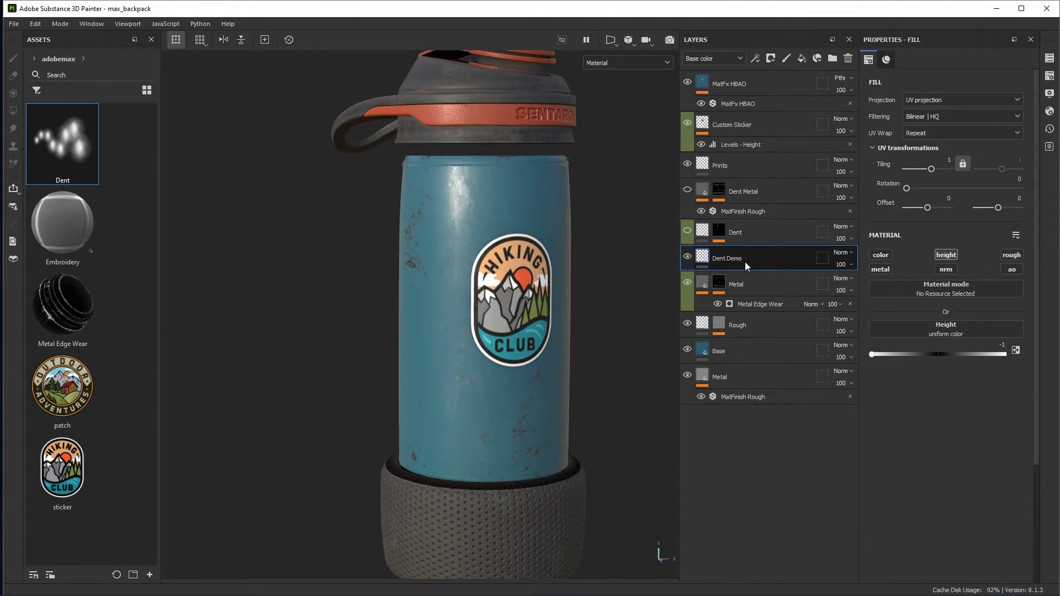
click(770, 58)
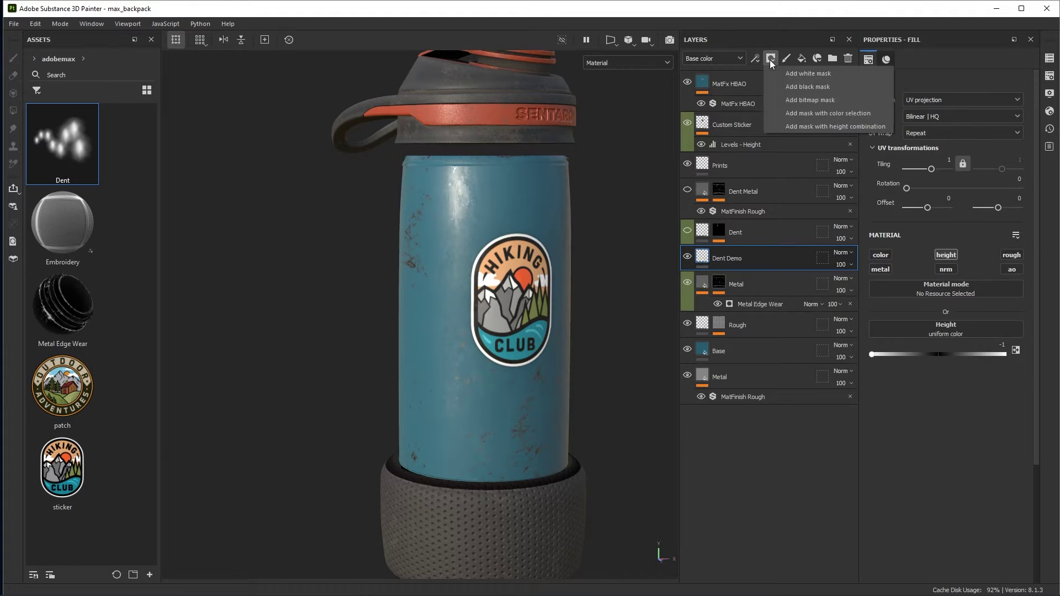
click(787, 87)
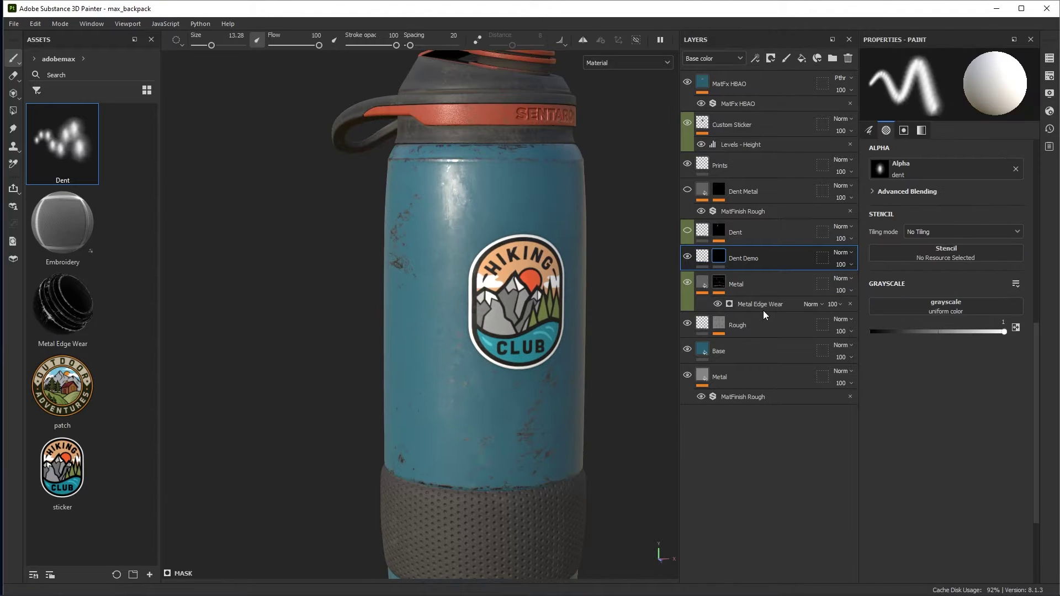
alt+drag(620, 251, 635, 246)
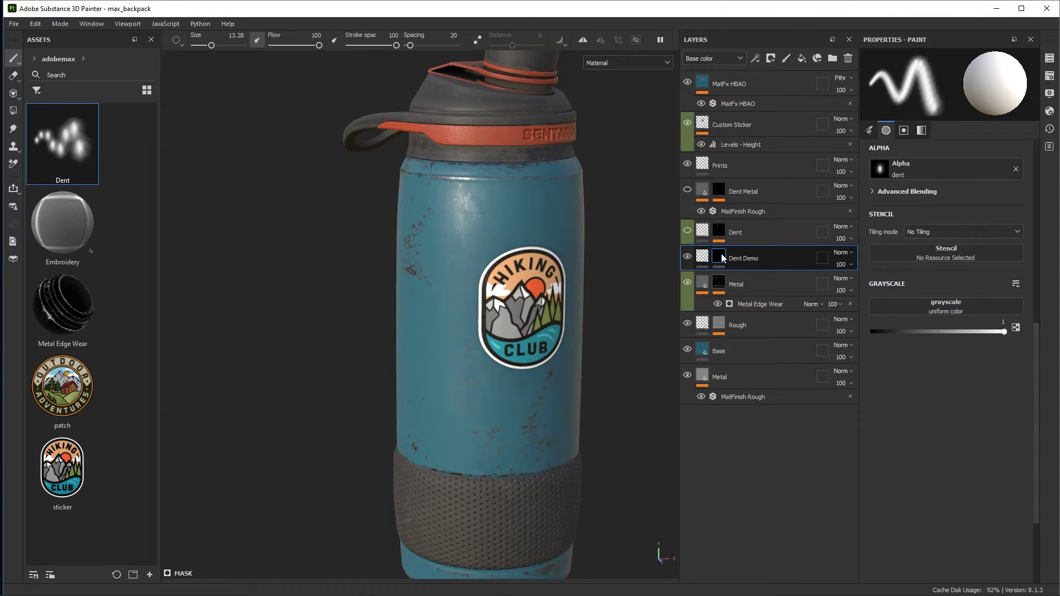
- Add a paint effect to the Dent Demo layer's mask and rename the effect Dent
mouse_move(721, 256)
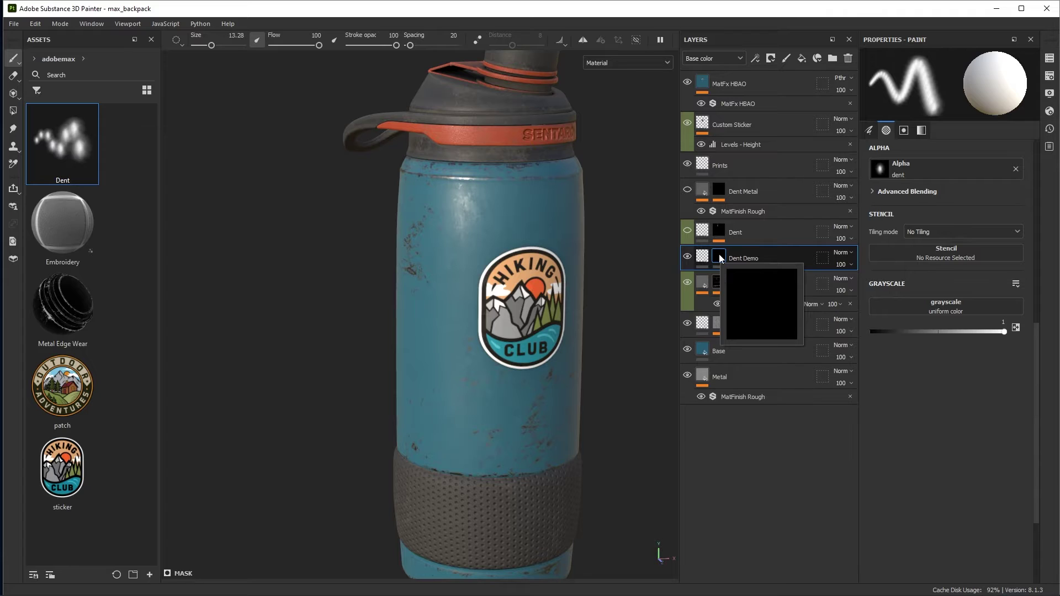
click(762, 60)
double_click(773, 279)
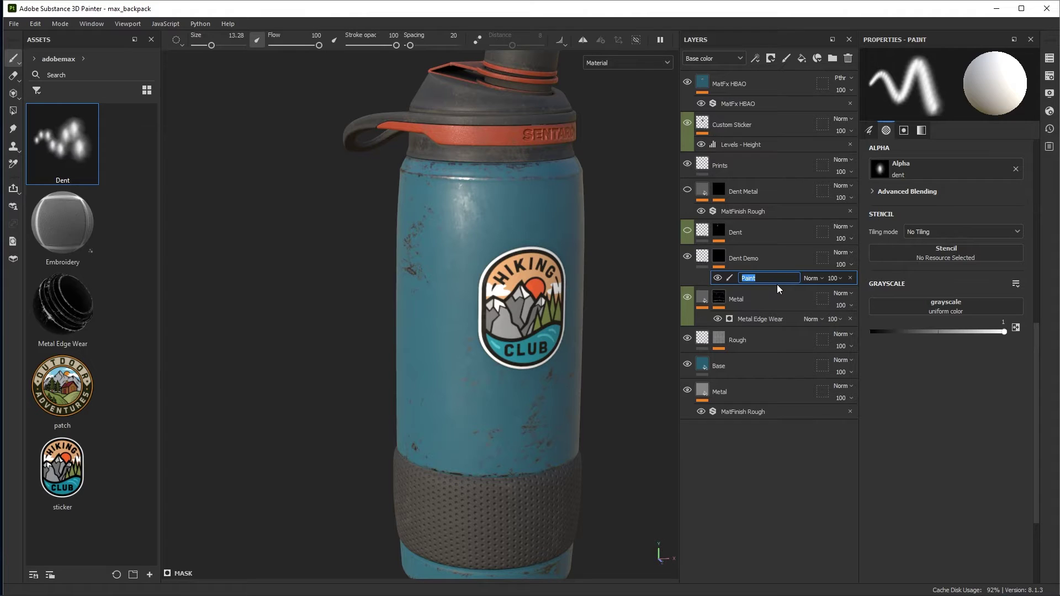
text(Dent)
key(Return)
- Check the Dent paint effect's opacity and blending mode options, keeping the mode at Normal
click(835, 278)
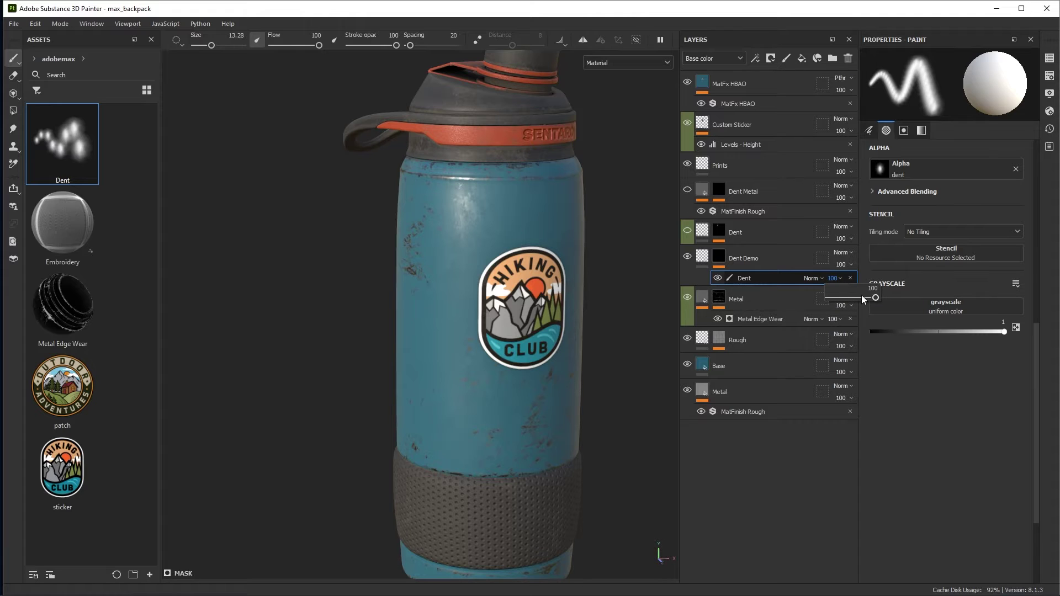
click(812, 278)
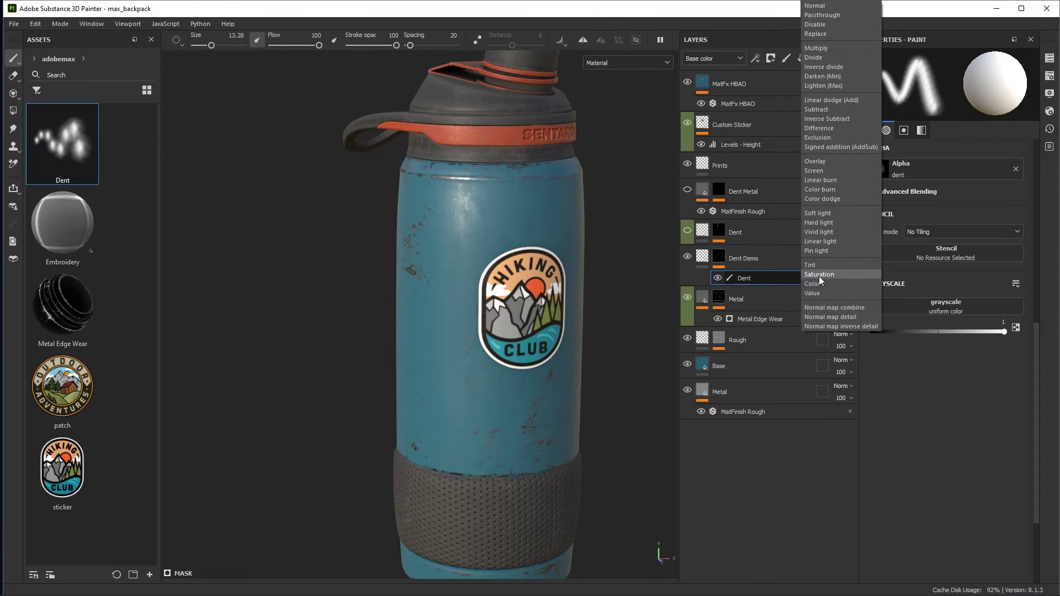
click(819, 7)
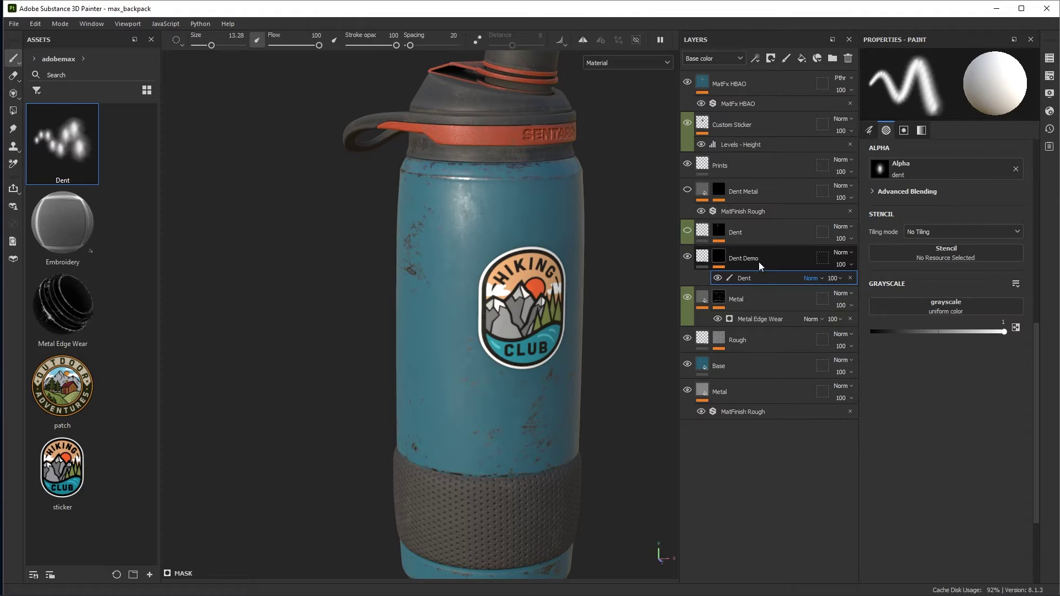
- Load the Dent brush for the mask and enlarge it to size 14.29 over the bottle's upper body
click(83, 149)
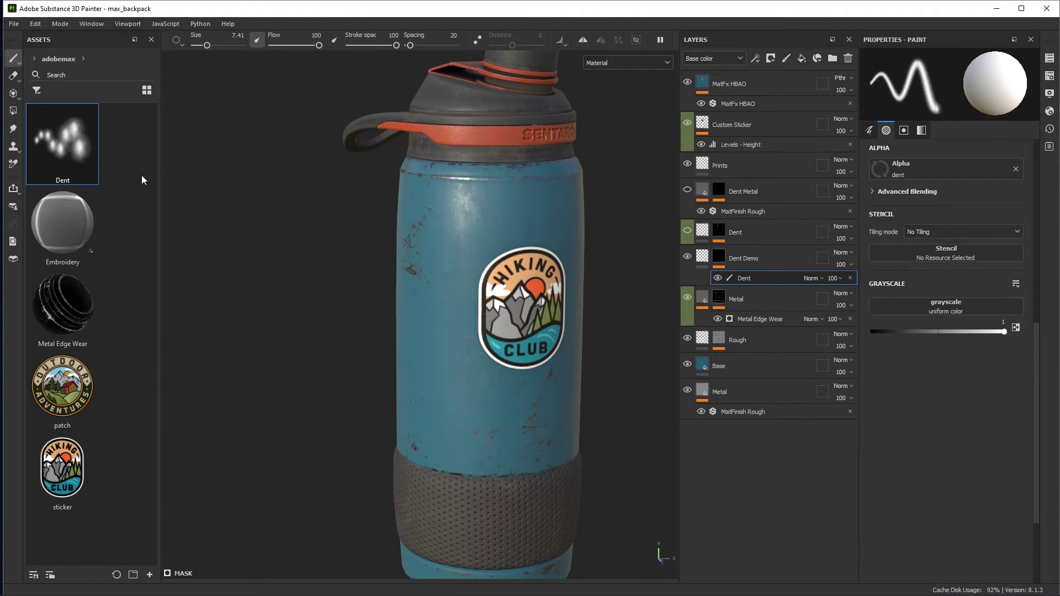
alt+drag(468, 212, 462, 208)
alt+middle_drag(461, 208, 480, 246)
scroll(480, 246, up, 2)
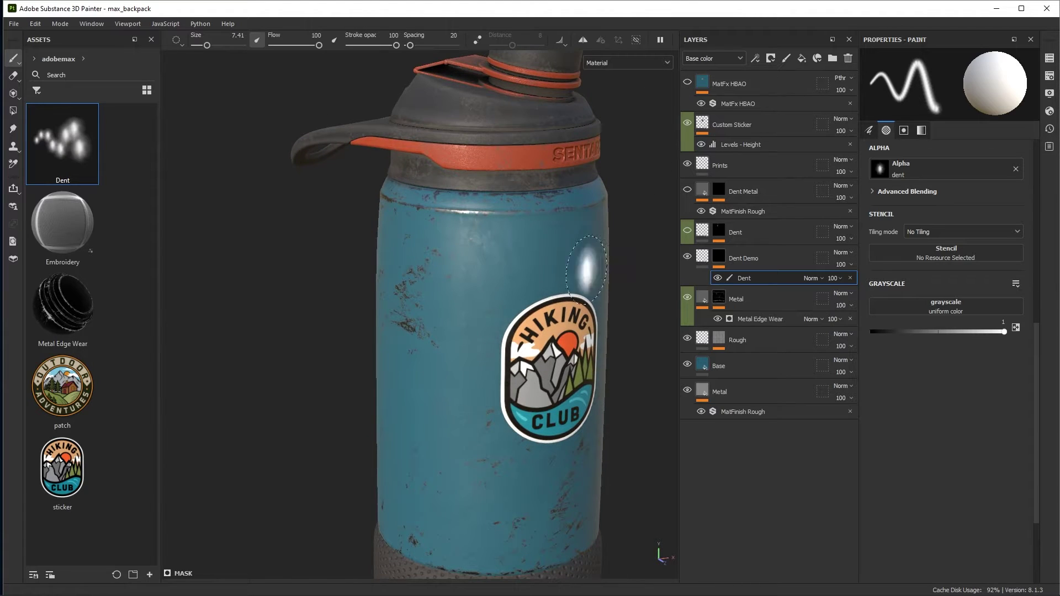
alt+drag(568, 237, 525, 262)
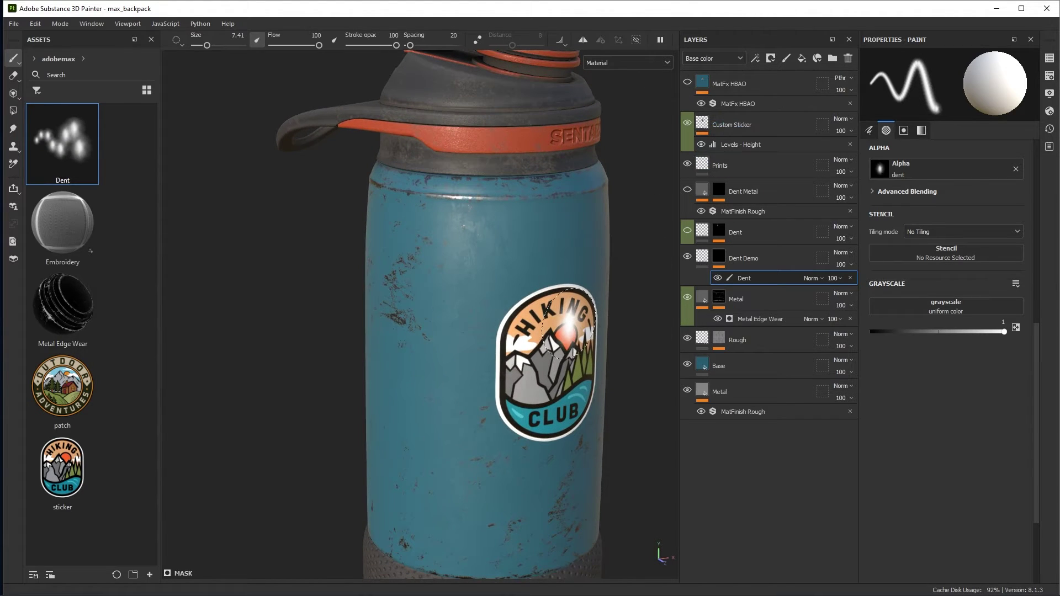
mouse_move(480, 272)
alt+mouse_down()
mouse_move(513, 267)
mouse_move(491, 237)
alt+mouse_up()
ctrl+right_drag(485, 234, 503, 234)
mouse_move(497, 235)
alt+mouse_down()
mouse_move(475, 243)
mouse_move(474, 307)
alt+mouse_up()
ctrl+right_drag(484, 217, 495, 217)
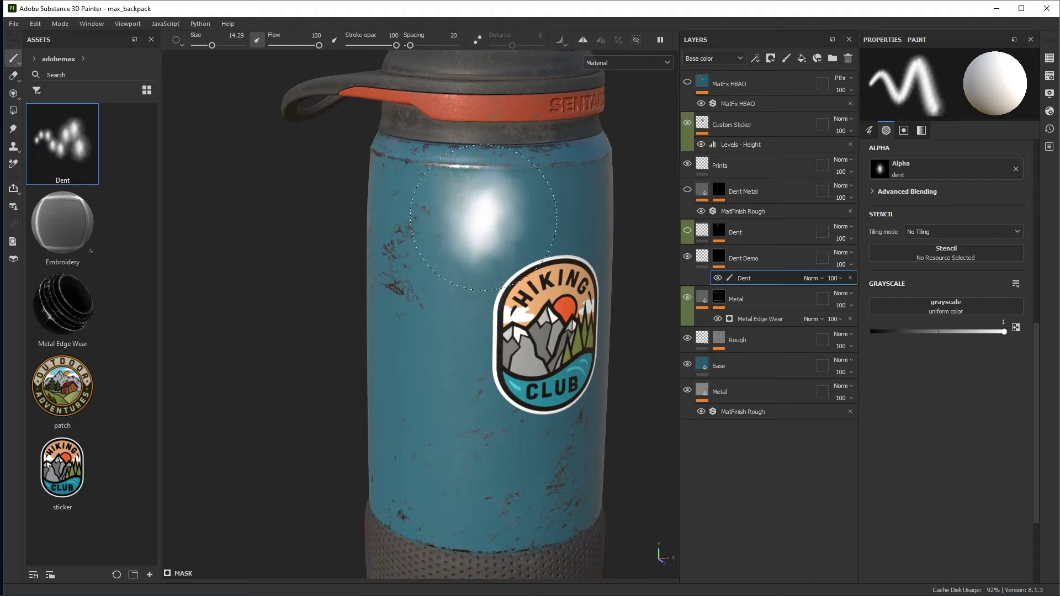
- Stamp a dent just below the bottle's shoulder, above the sticker, and reduce the brush size to 6.04
click(470, 196)
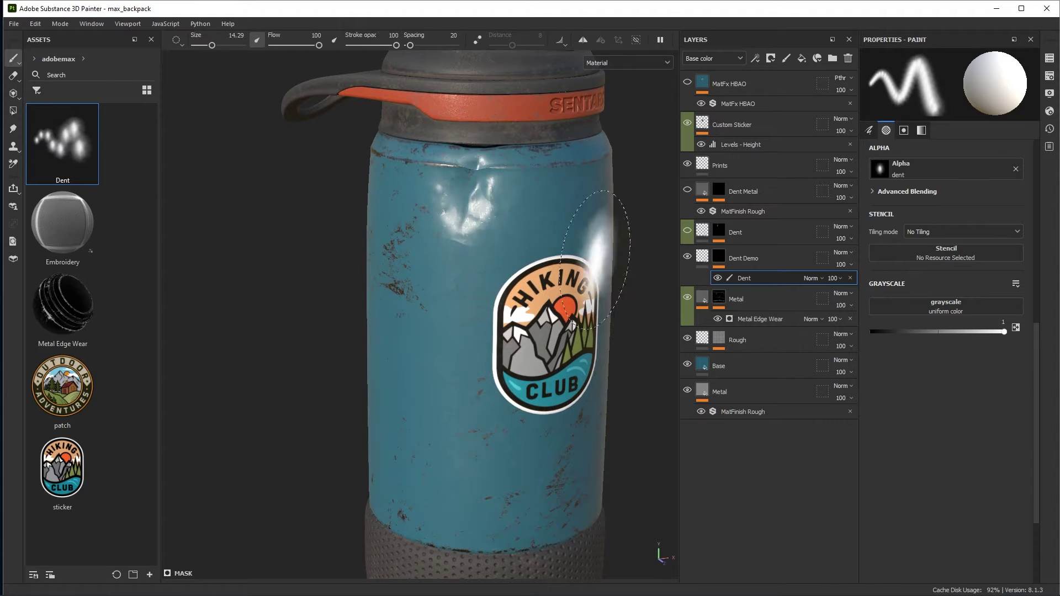
ctrl+right_drag(558, 232, 533, 231)
mouse_move(535, 232)
alt+mouse_down()
mouse_move(542, 208)
mouse_move(584, 248)
mouse_move(588, 215)
mouse_move(556, 232)
alt+mouse_up()
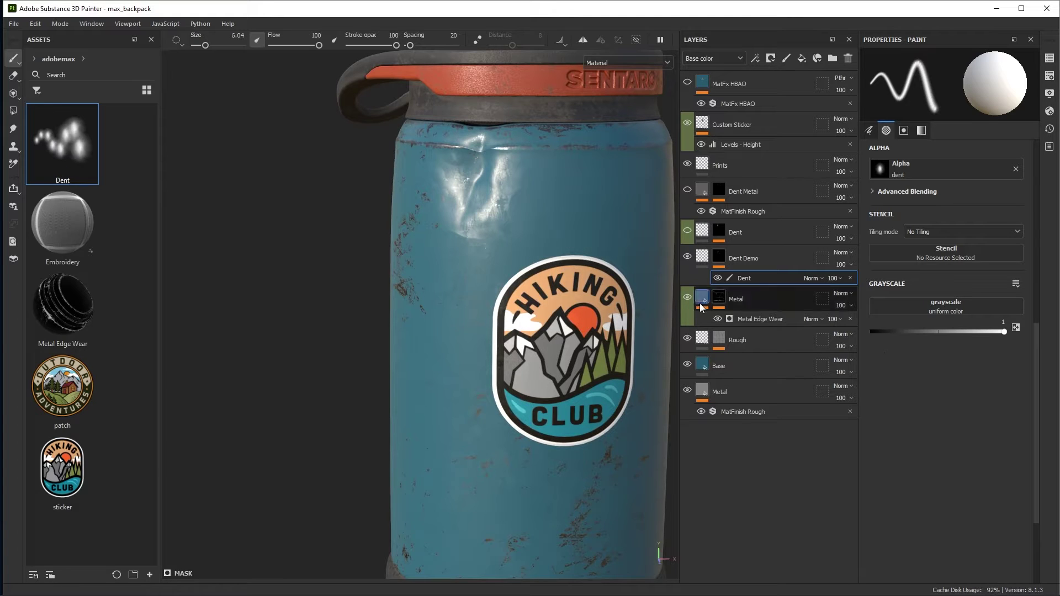
- Test different height values on the Dent Demo fill layer, then return the height to -1
click(702, 258)
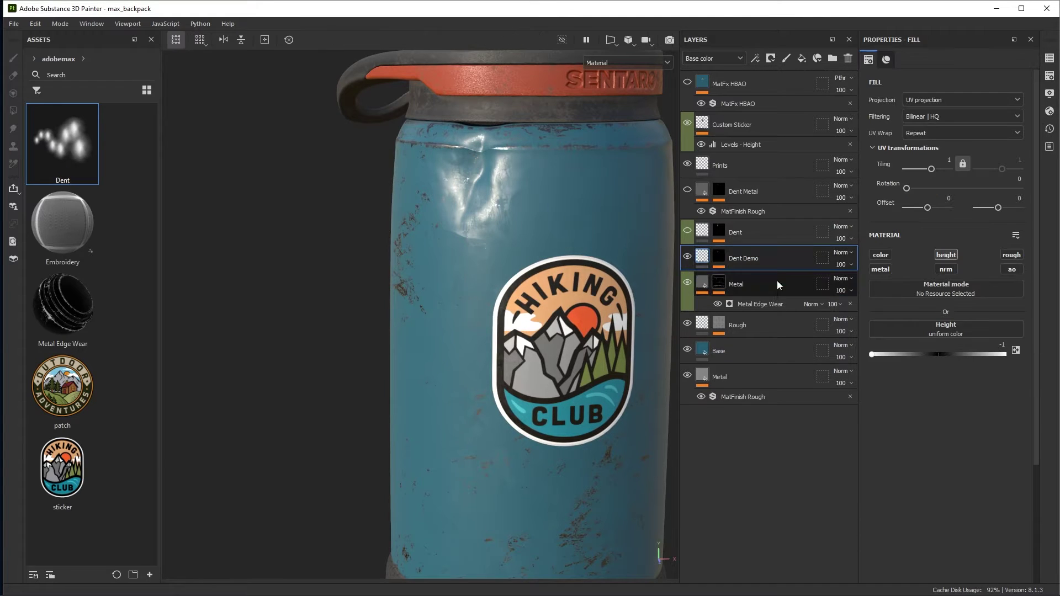
mouse_move(873, 354)
mouse_down()
mouse_move(933, 361)
mouse_move(868, 357)
mouse_up()
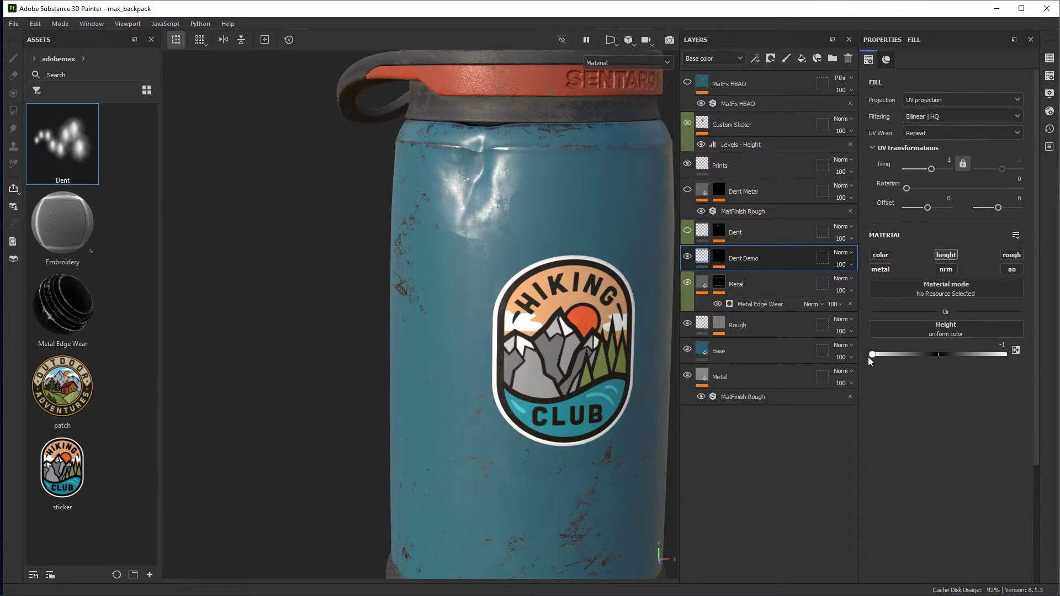
drag(868, 356, 986, 359)
drag(909, 354, 876, 357)
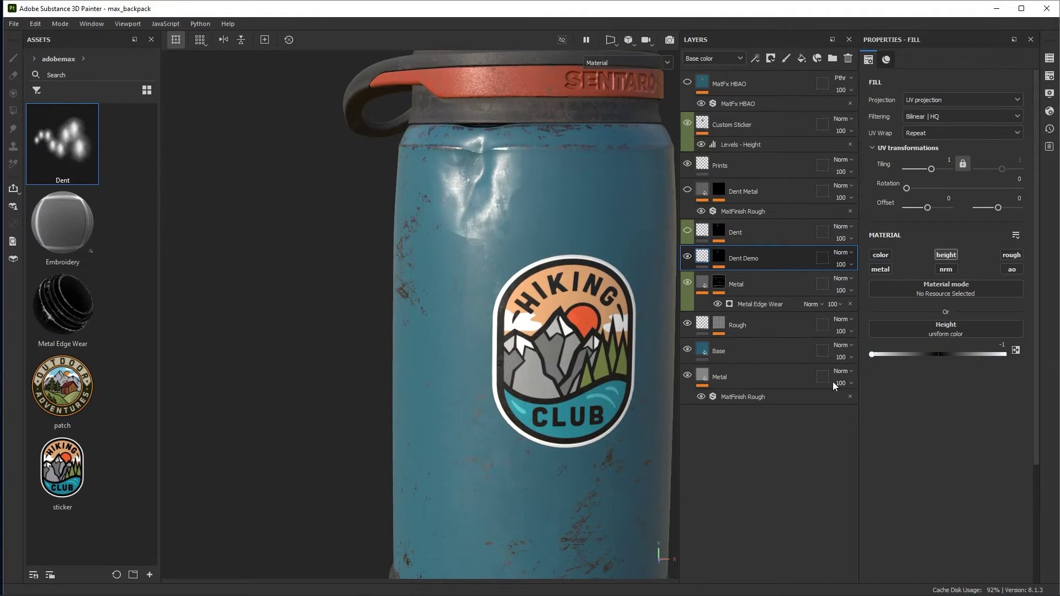
- Select the Dent paint effect in the Dent Demo layer's mask
alt+drag(514, 227, 572, 254)
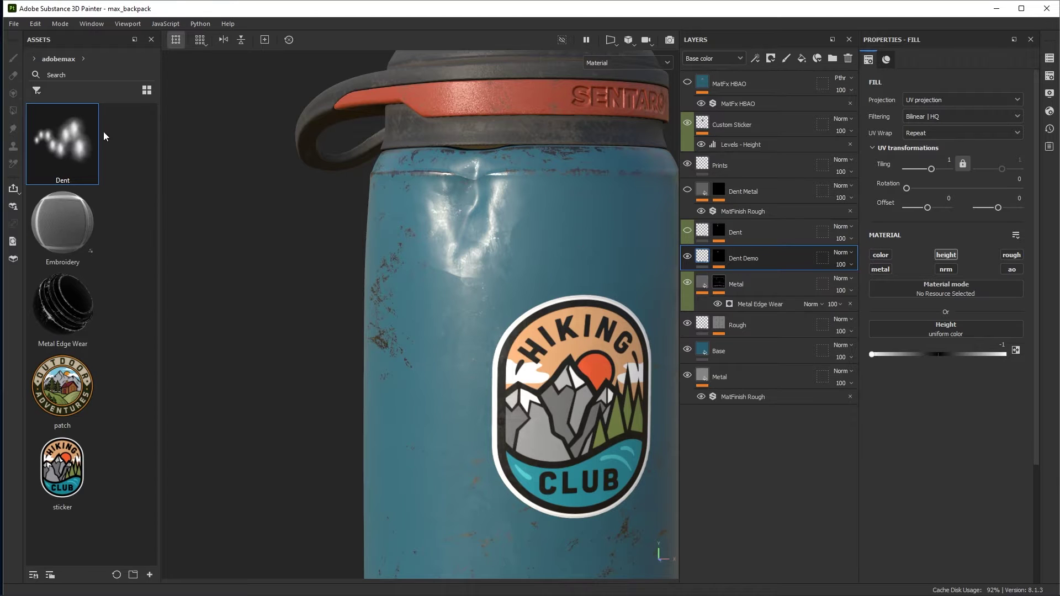
mouse_move(91, 131)
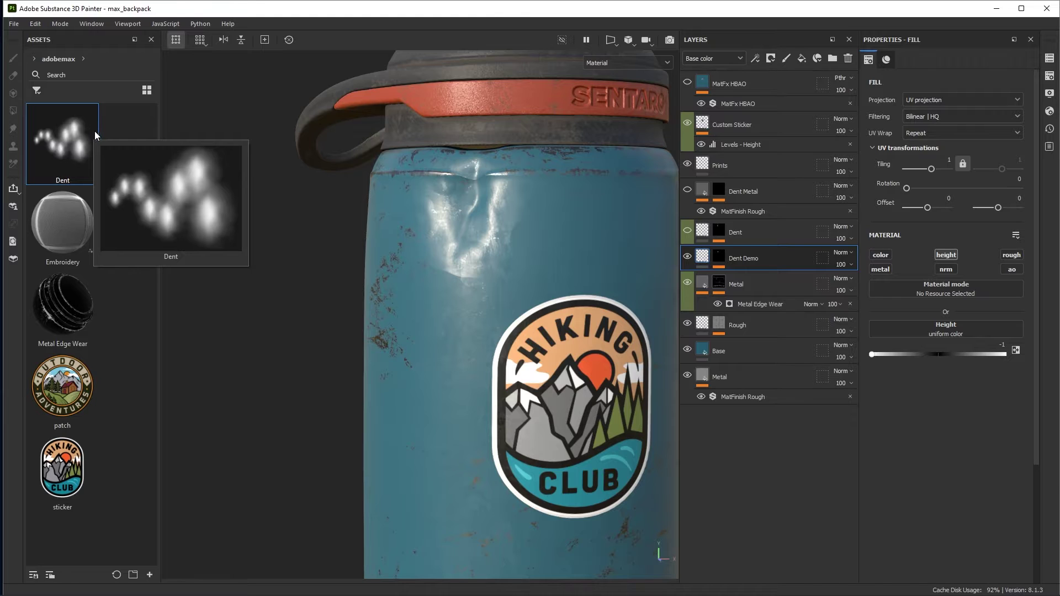
mouse_move(101, 124)
mouse_down()
mouse_move(442, 221)
mouse_move(730, 261)
mouse_up()
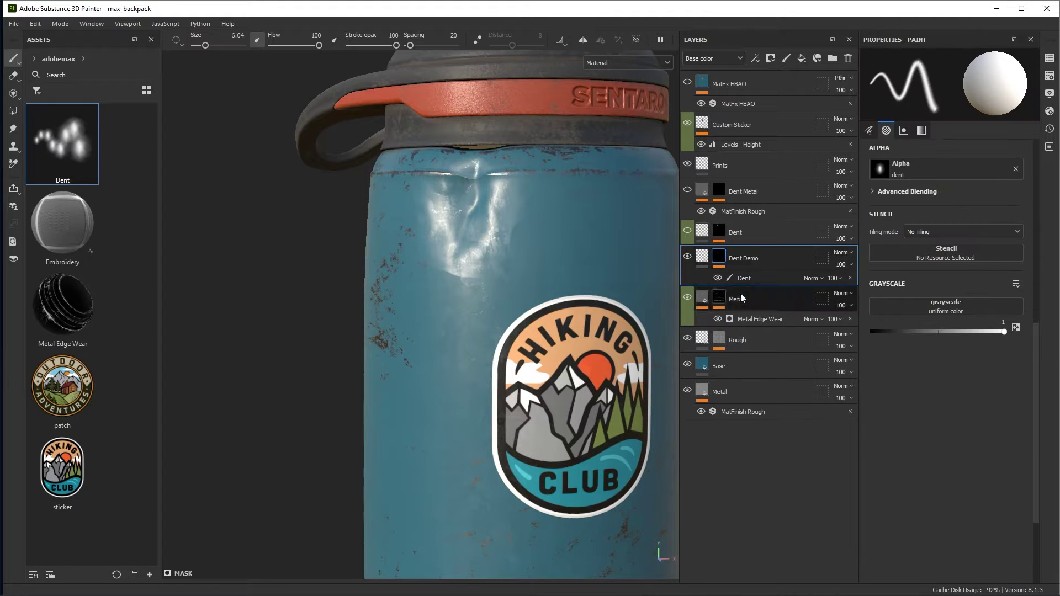
click(749, 278)
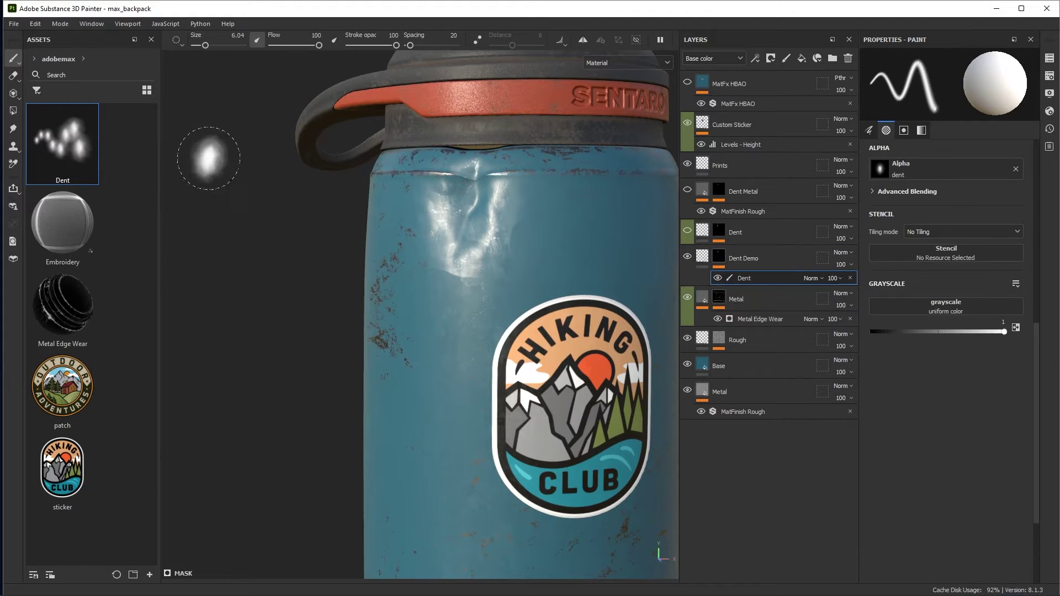
- Review the Dent paint effect's brush and grayscale settings and the dent alpha assigned to the brush
click(868, 132)
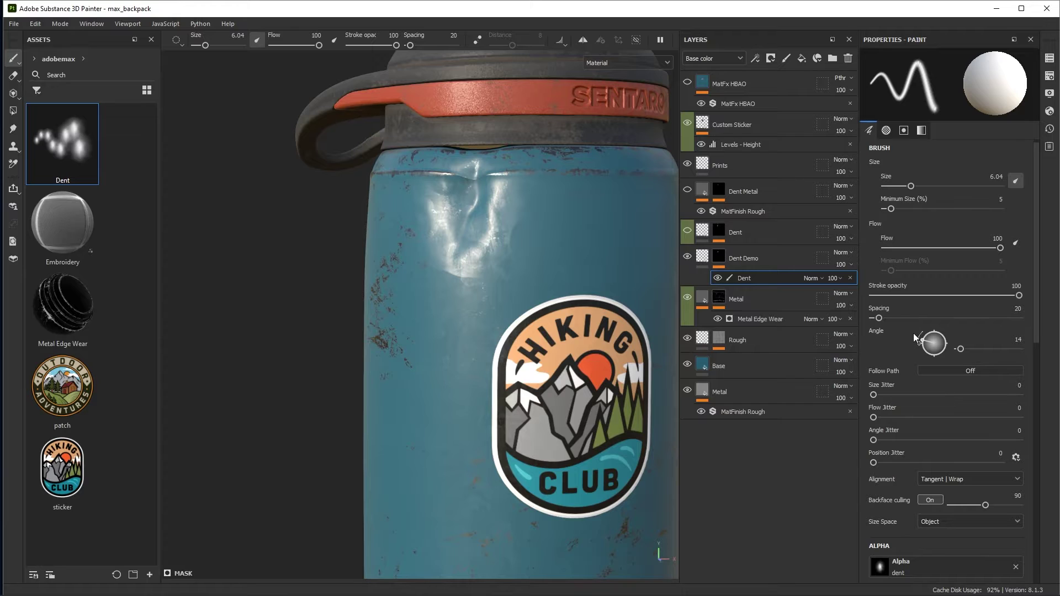
click(921, 130)
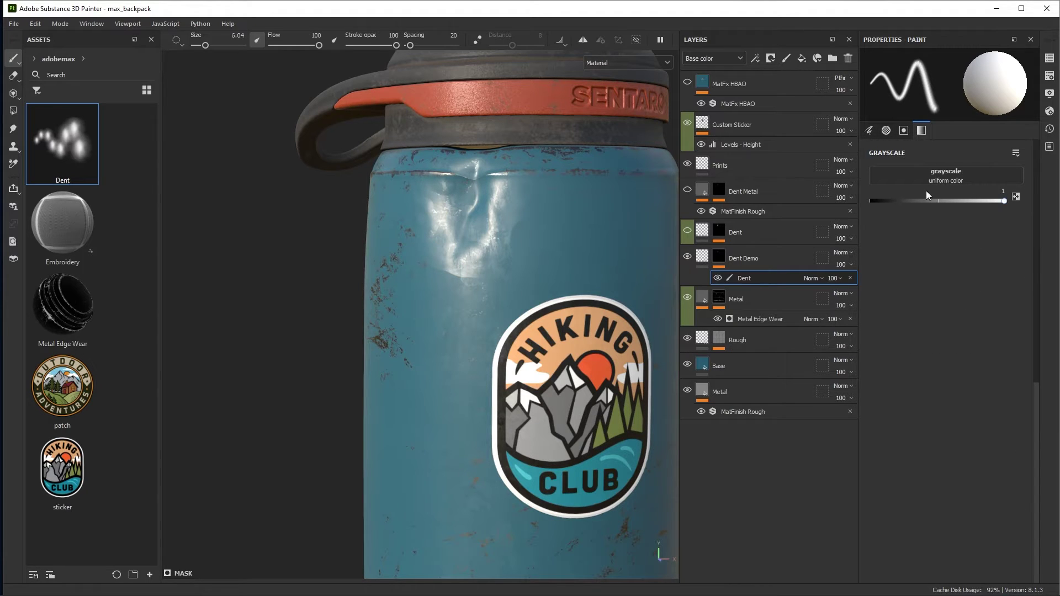
click(886, 131)
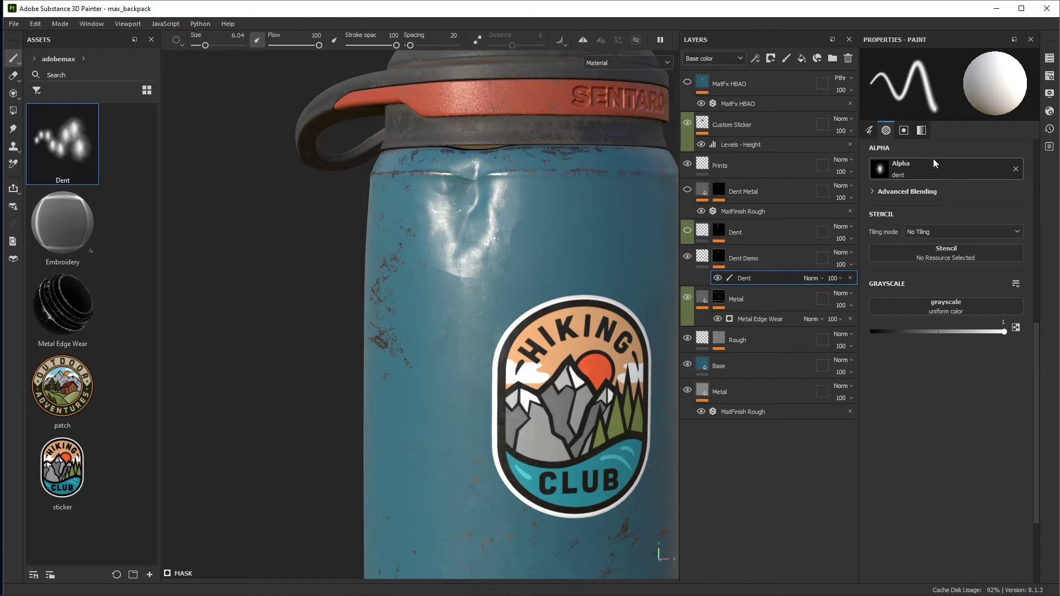
click(450, 245)
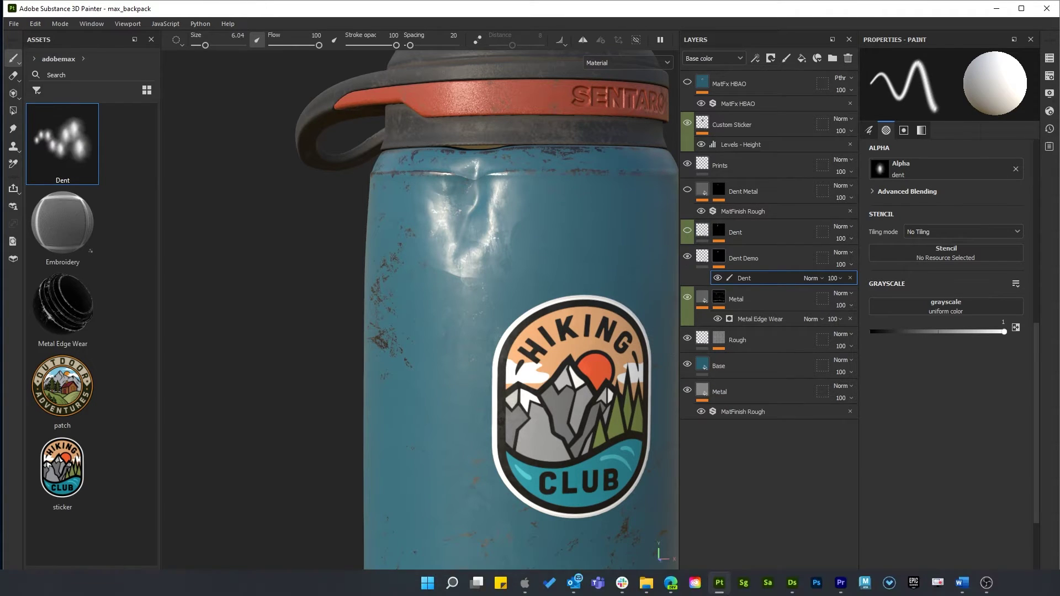
- Switch to Substance 3D Designer, frame the whole Dent graph, and inspect the dent on the 3D plane preview
click(792, 584)
key(f)
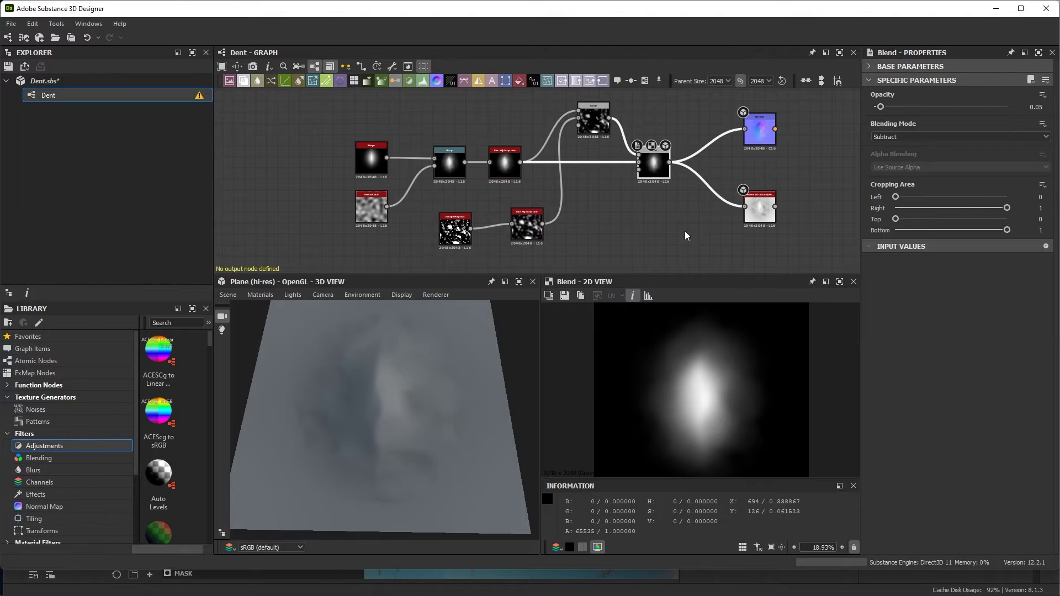
scroll(649, 210, up, 1)
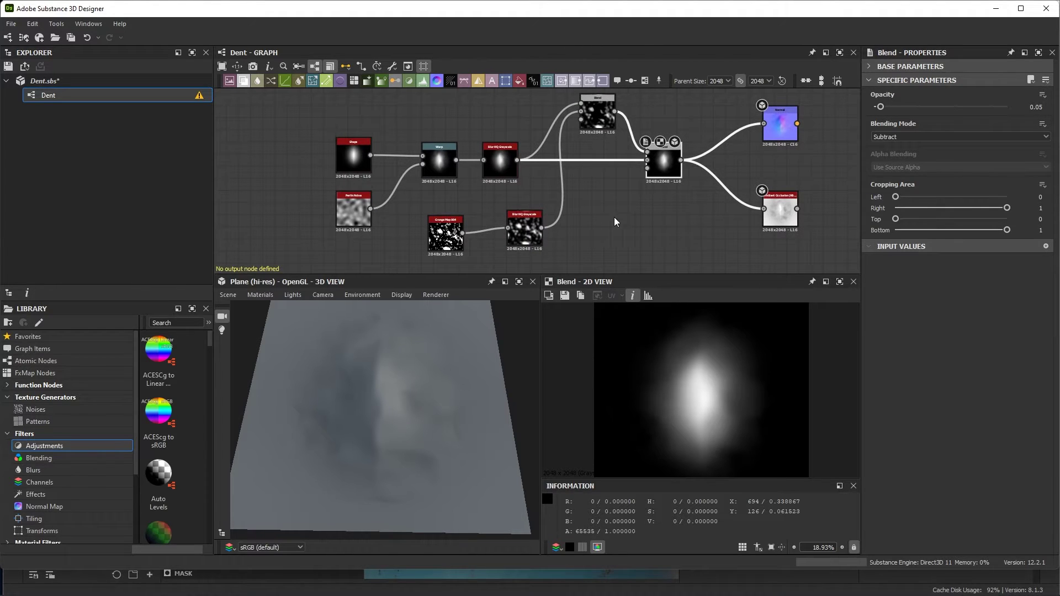
drag(463, 380, 429, 399)
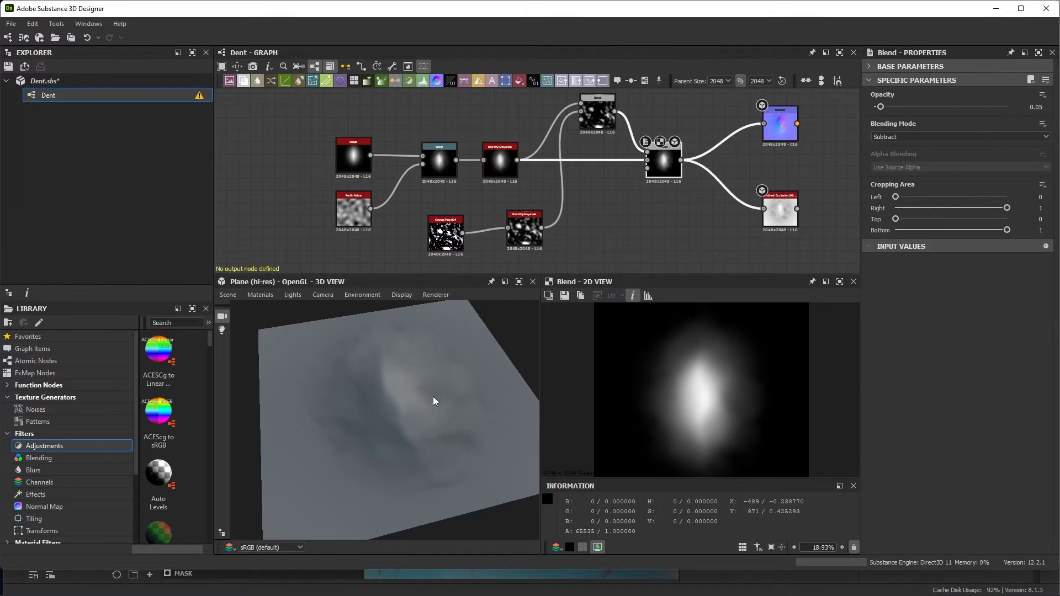
- Show the Shape node's output in the 2D view and close the Information panel
middle_drag(424, 259, 445, 243)
scroll(432, 182, up, 3)
click(350, 132)
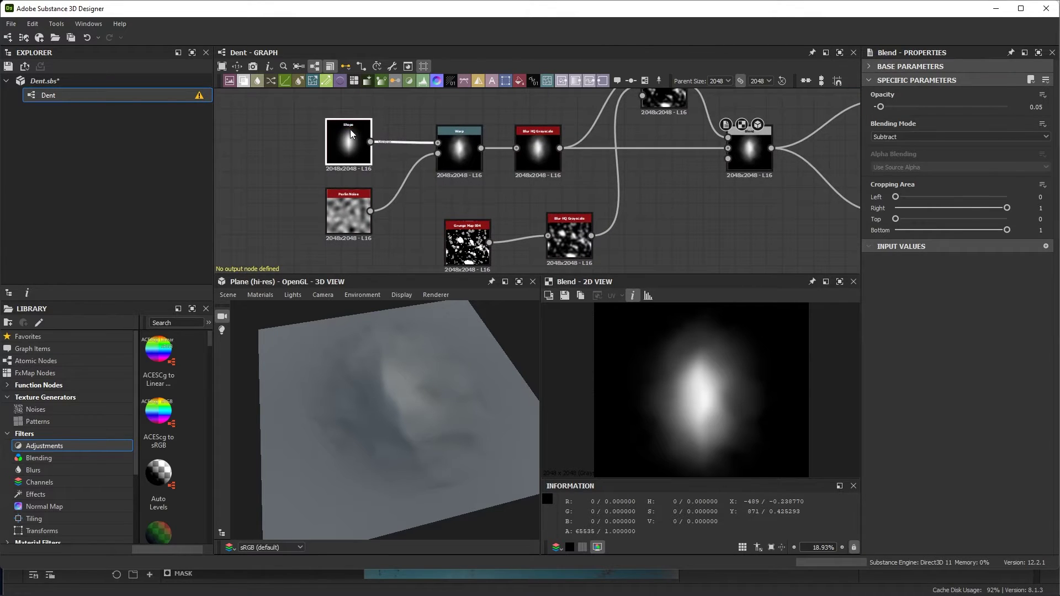
scroll(429, 168, up, 3)
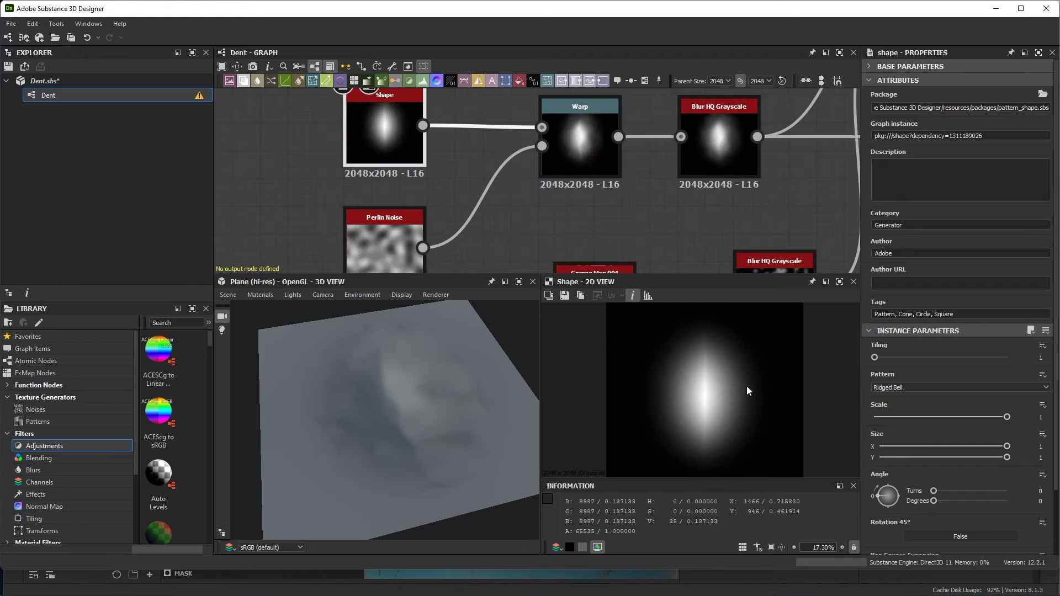
click(853, 485)
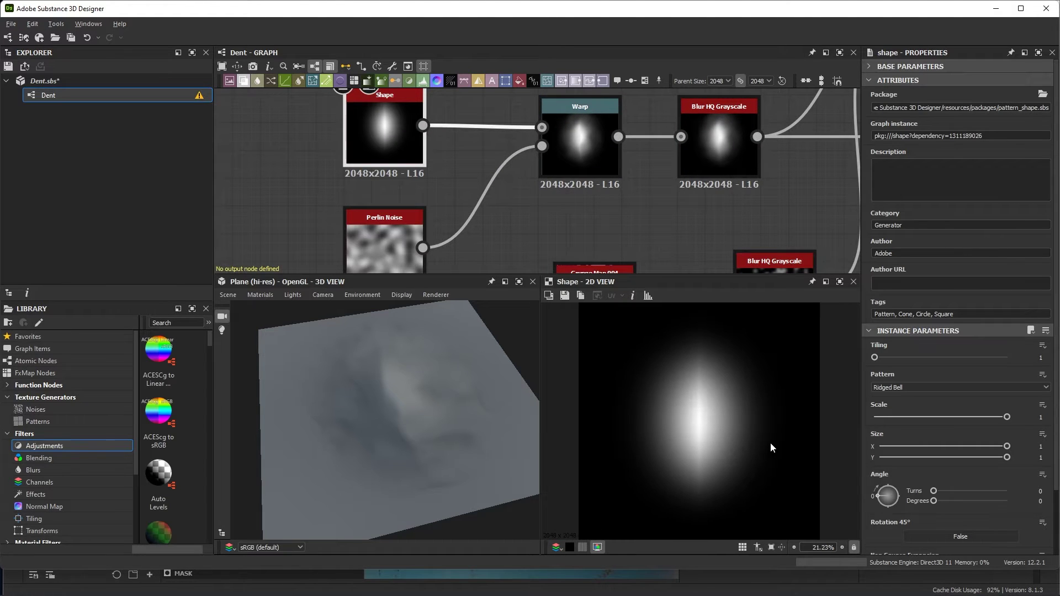
- Preview the Perlin Noise node and the Warp node that distorts the Shape with it
scroll(473, 150, down, 2)
click(403, 223)
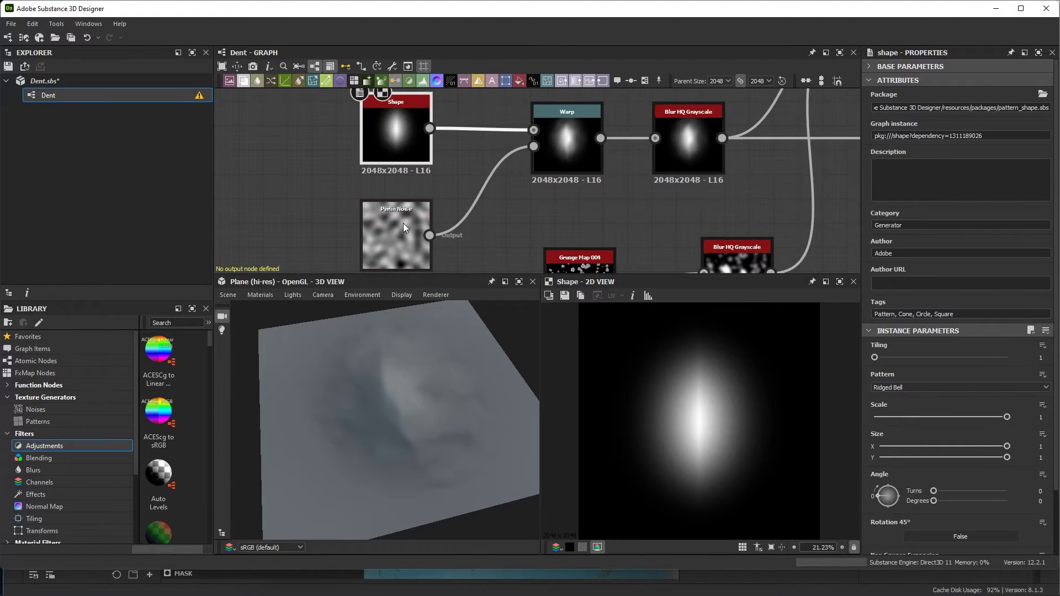
scroll(659, 395, up, 1)
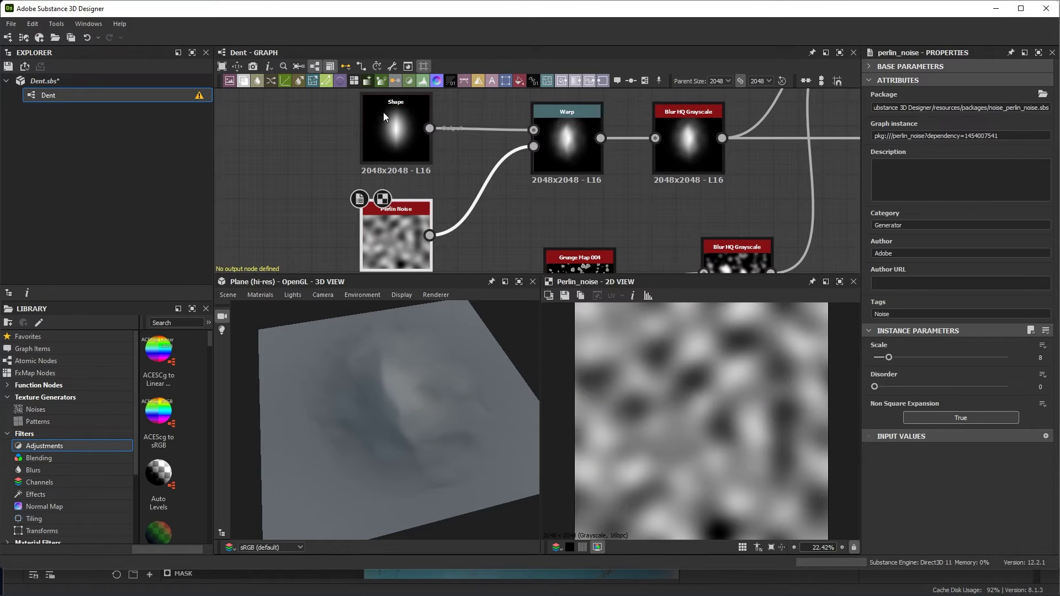
click(575, 138)
scroll(706, 390, up, 2)
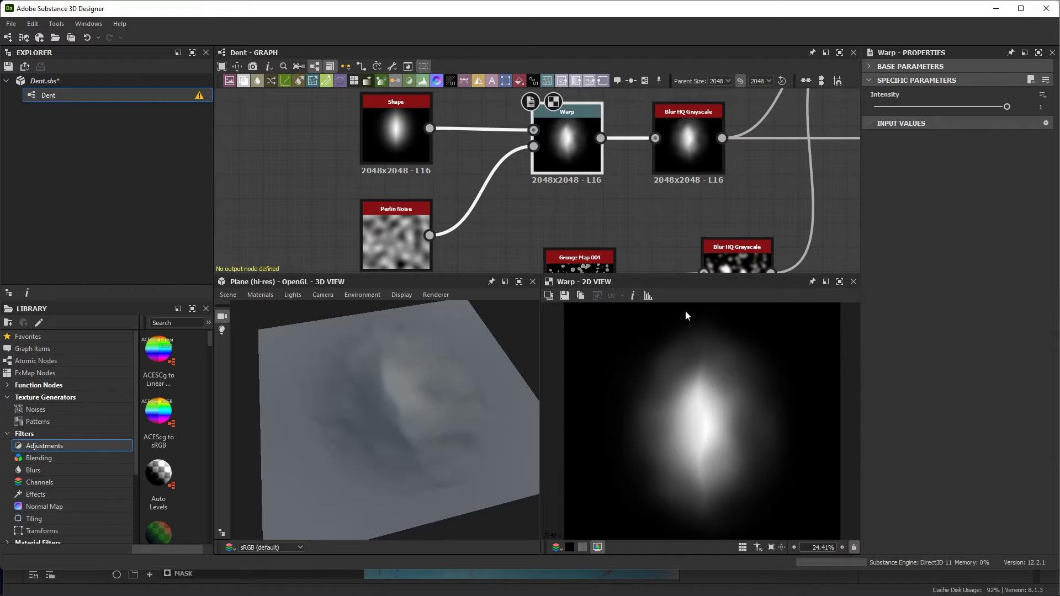
- Compare the Warp node's output with the Blur HQ Grayscale node that follows it, examining the ridge and edges up close
middle_drag(671, 208, 630, 213)
click(658, 148)
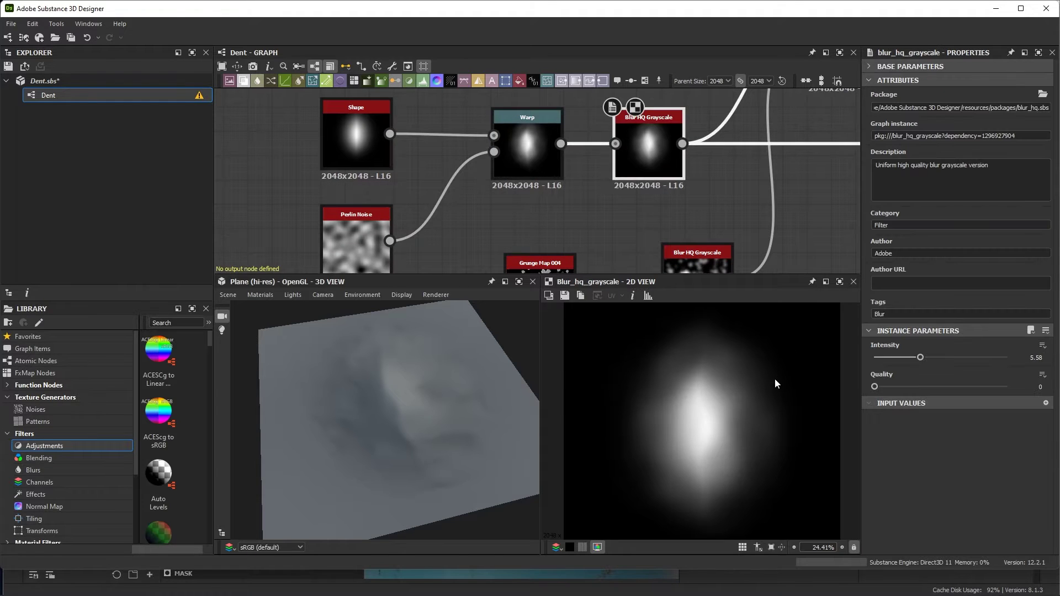
scroll(645, 131, up, 2)
middle_drag(673, 206, 677, 166)
click(525, 153)
scroll(720, 389, up, 3)
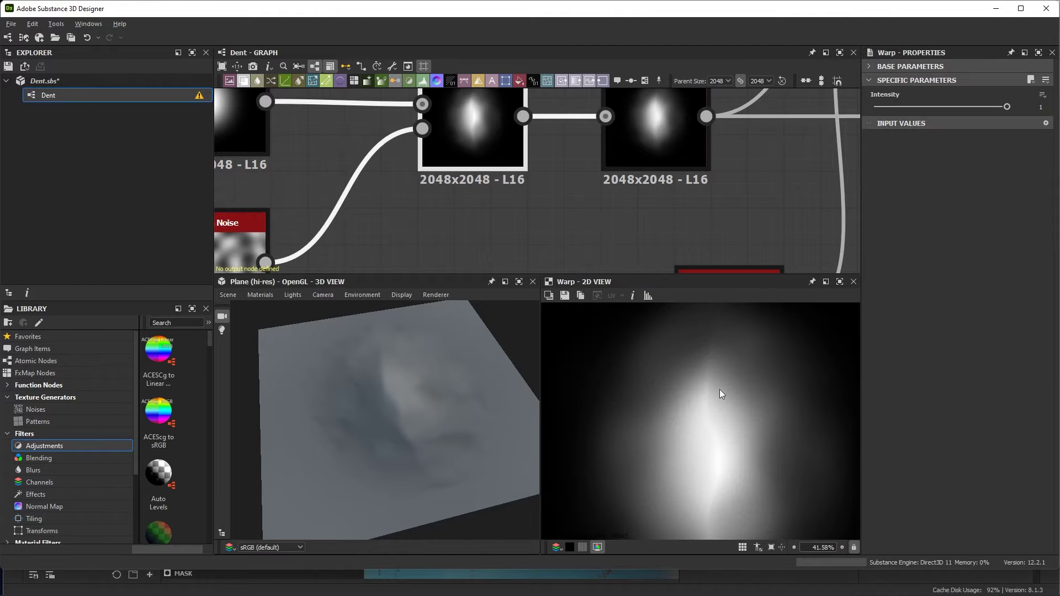
scroll(701, 439, down, 3)
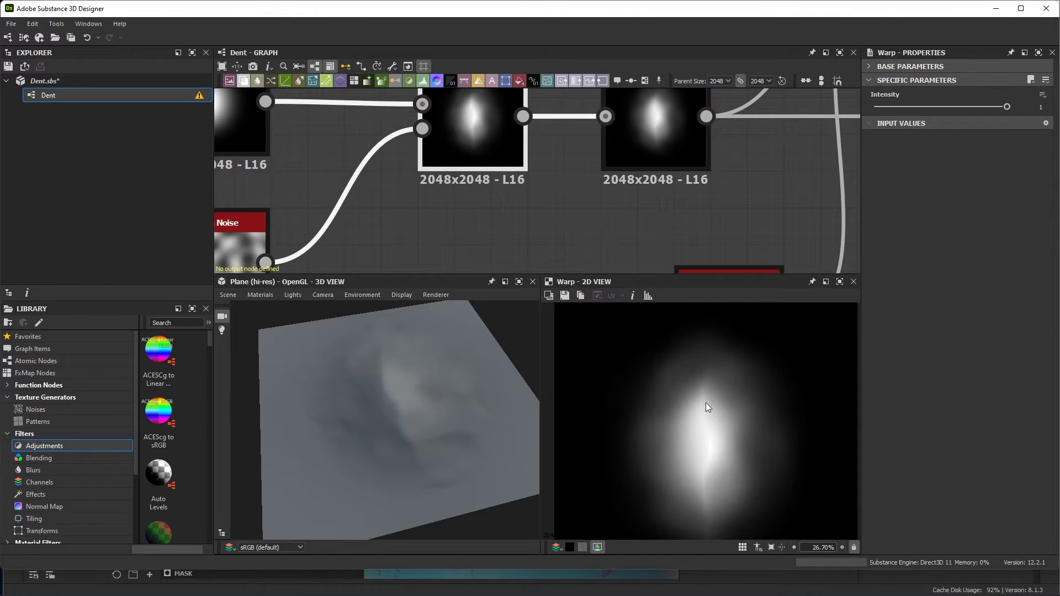
click(658, 150)
scroll(624, 382, down, 3)
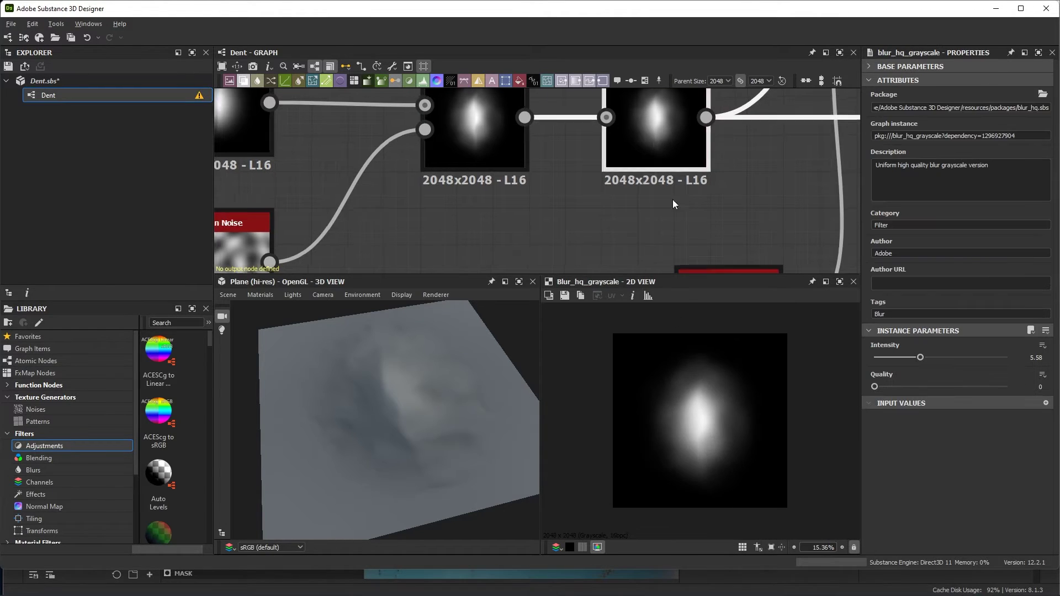
scroll(672, 200, down, 5)
scroll(632, 183, up, 1)
middle_drag(621, 192, 633, 240)
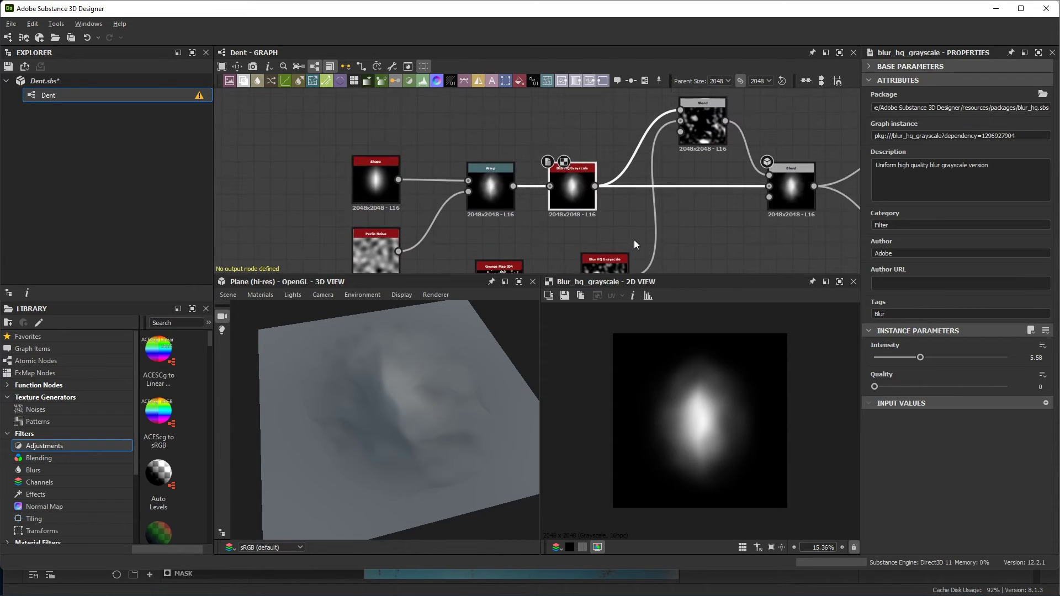
scroll(734, 400, up, 5)
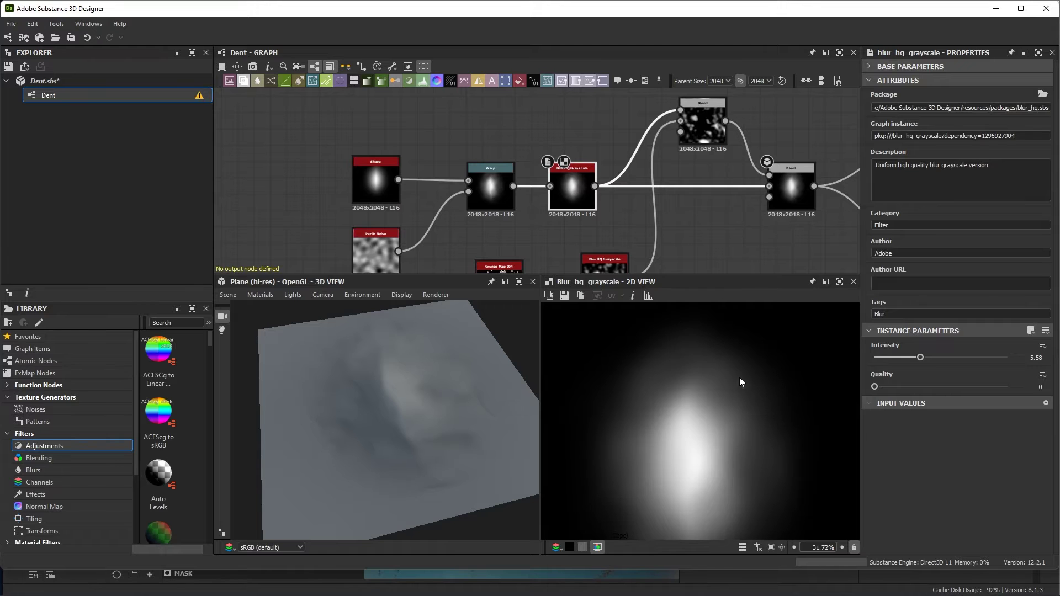
- Preview the Grunge Map 004 node and the Blur HQ Grayscale node connected to it
middle_drag(658, 206, 657, 167)
scroll(573, 246, down, 3)
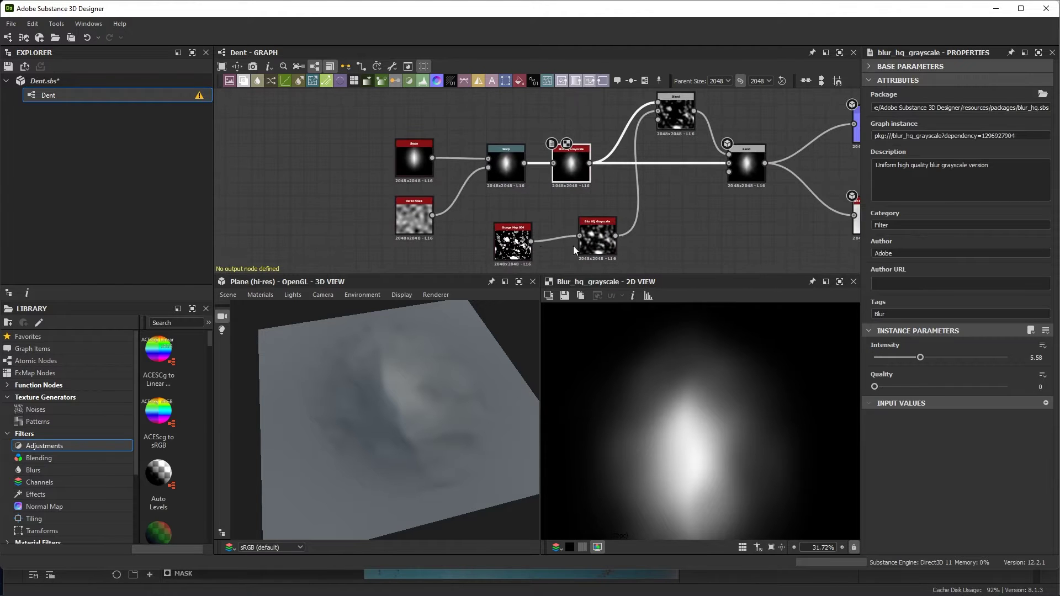
double_click(514, 241)
scroll(717, 394, down, 3)
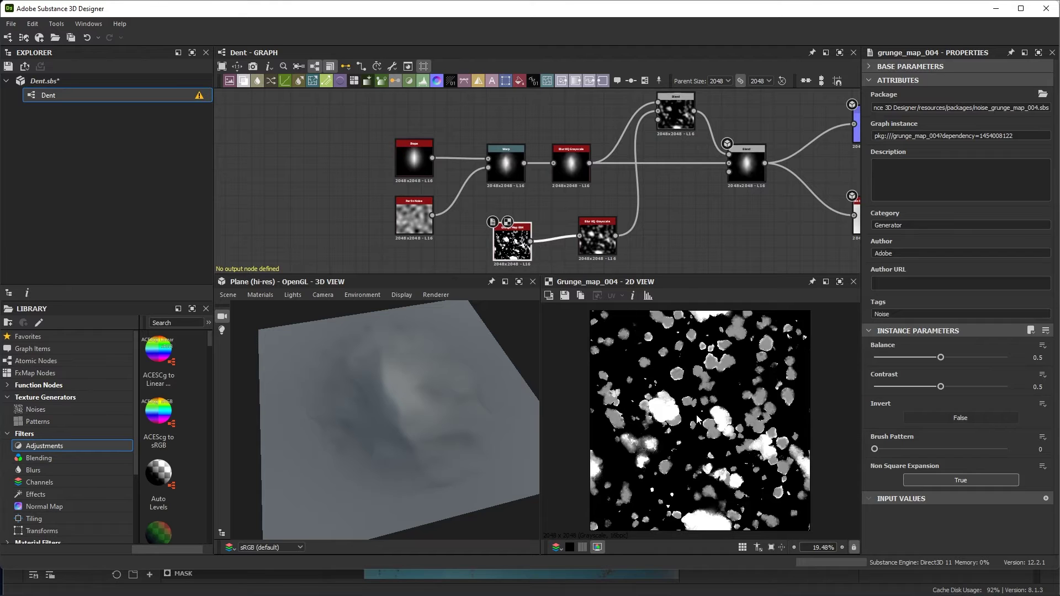
scroll(697, 420, up, 3)
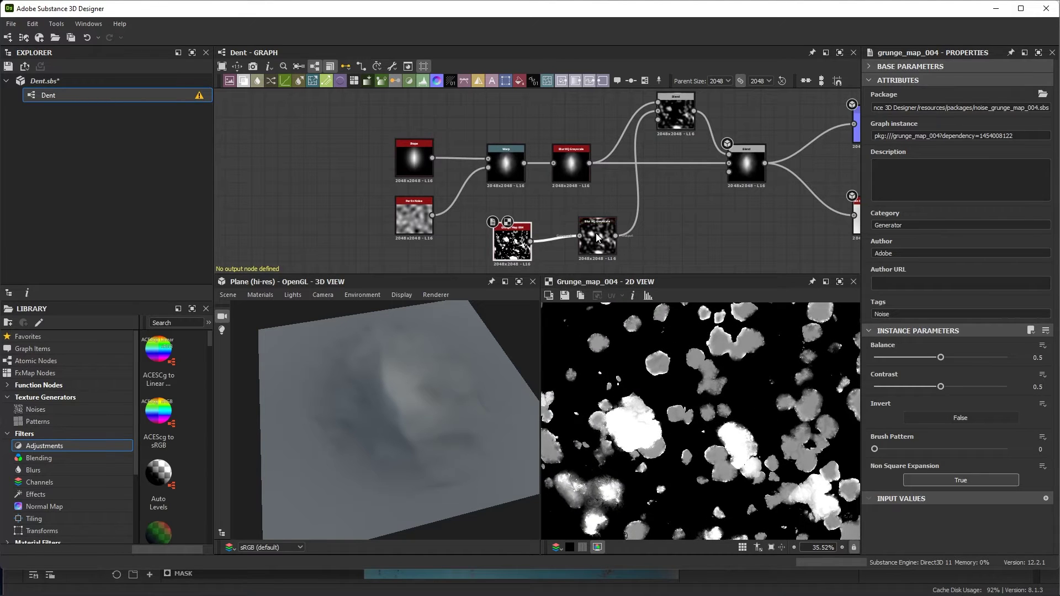
double_click(598, 238)
scroll(740, 433, down, 2)
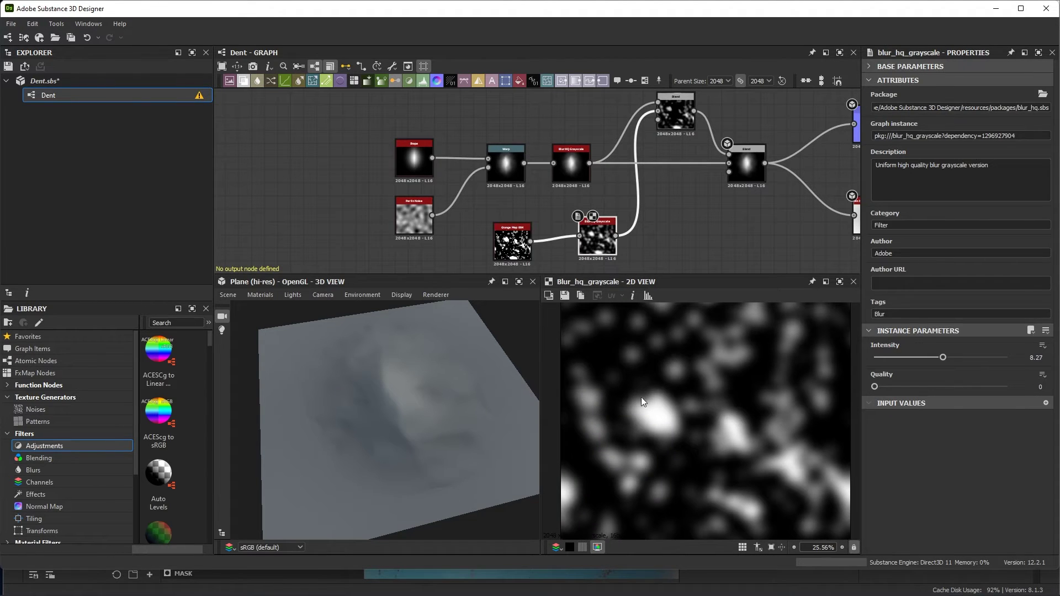
- Preview the upper Blend node that subtracts the blurred dent shape from the blurred grunge map
middle_drag(672, 149, 586, 152)
scroll(670, 177, up, 2)
double_click(677, 161)
scroll(751, 327, up, 1)
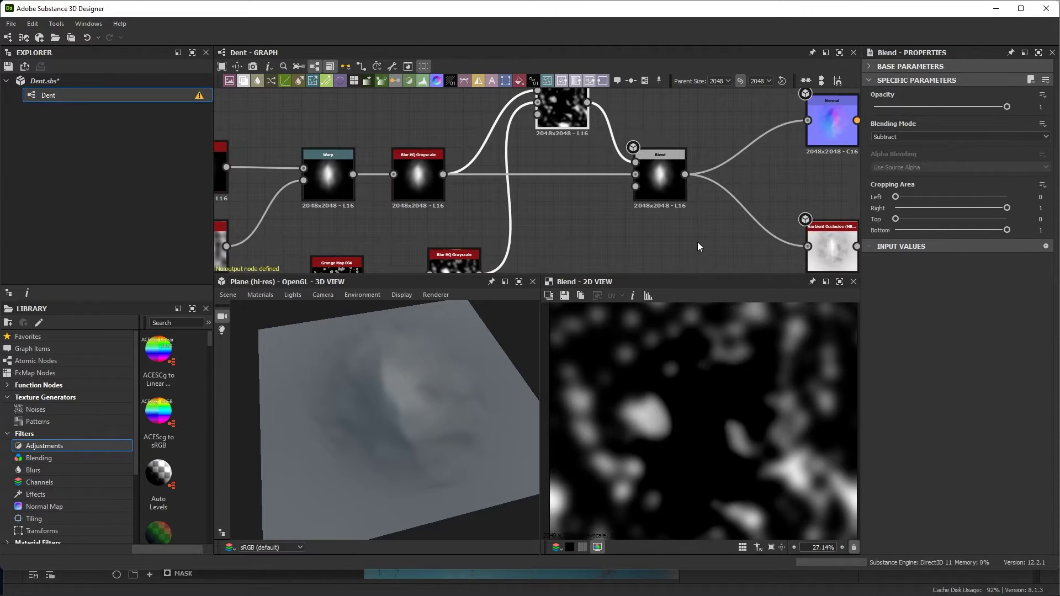
middle_drag(621, 207, 629, 188)
middle_drag(570, 130, 584, 177)
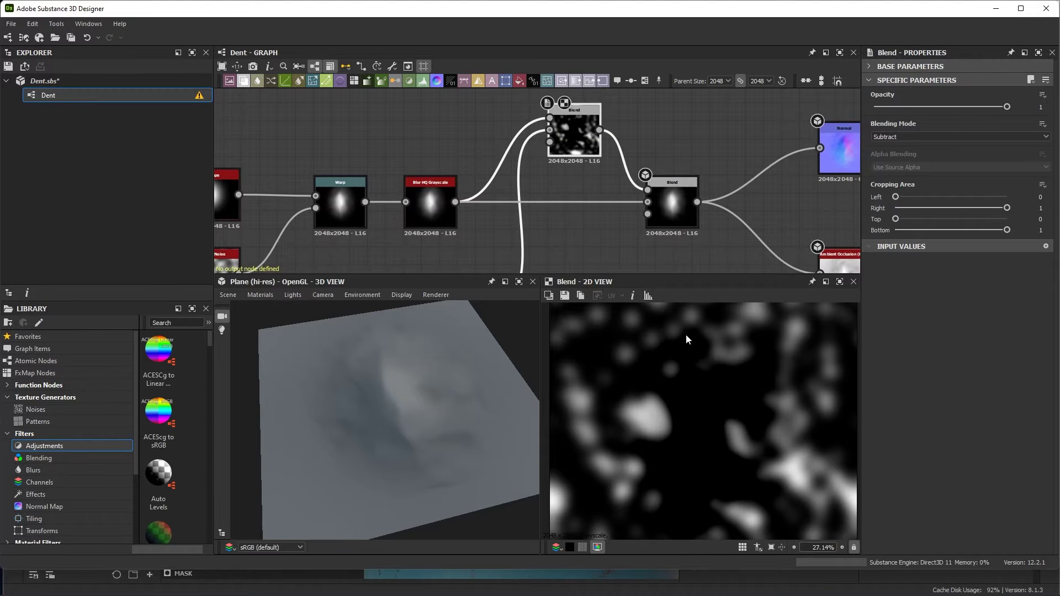
- Preview the final Blend node feeding the Normal and Ambient Occlusion nodes, and examine the dent's subtle surface variation
click(670, 211)
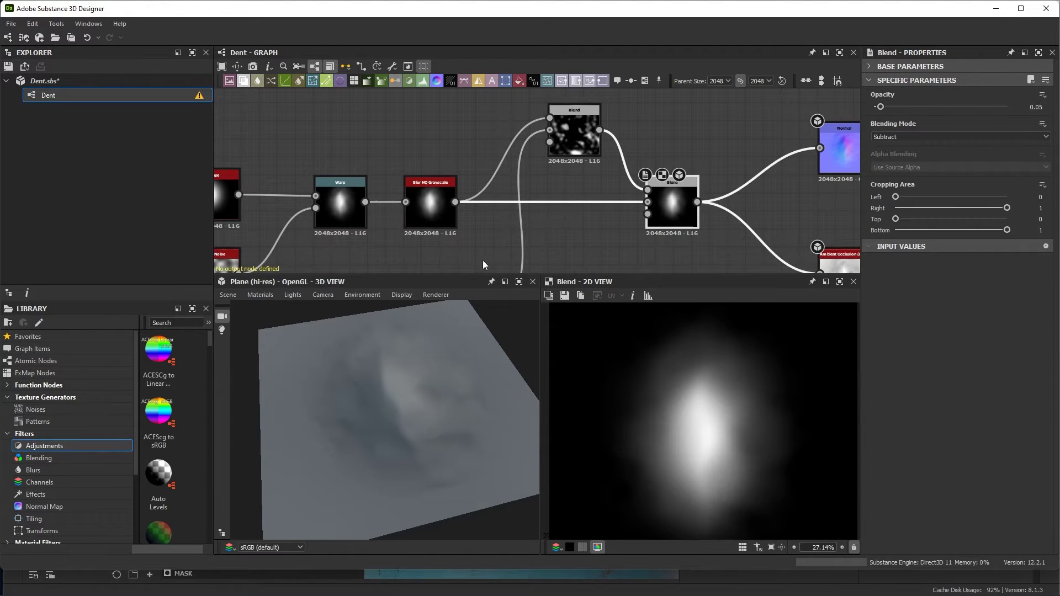
click(429, 206)
click(671, 188)
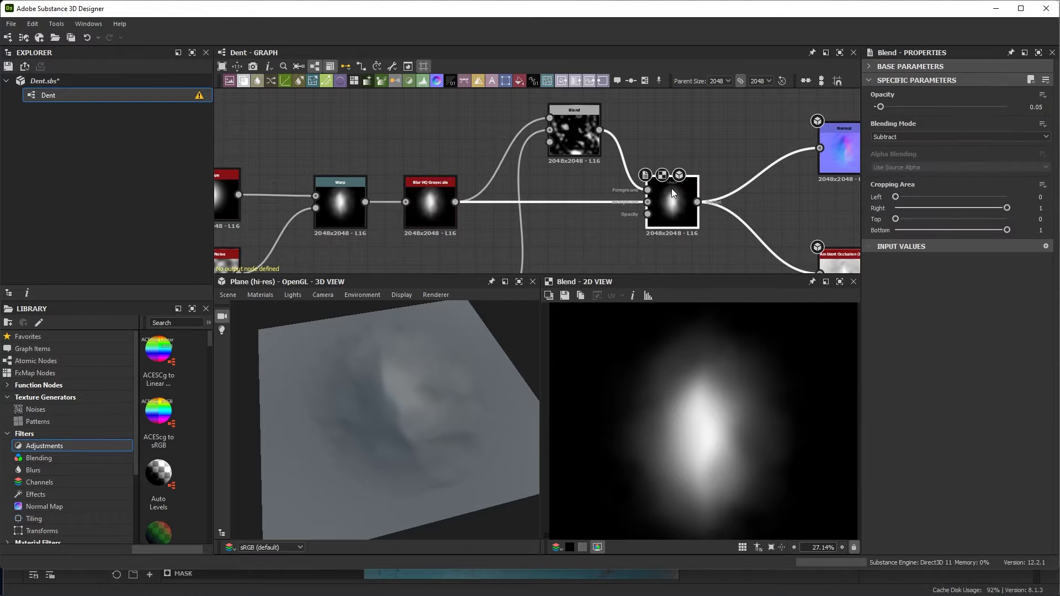
scroll(714, 394, up, 3)
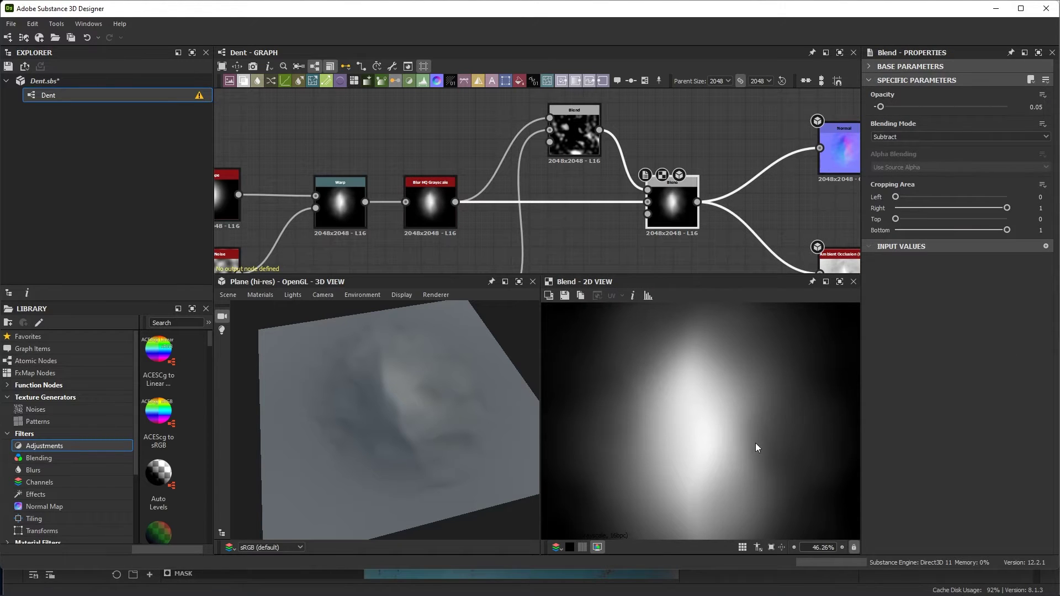
middle_drag(749, 436, 770, 419)
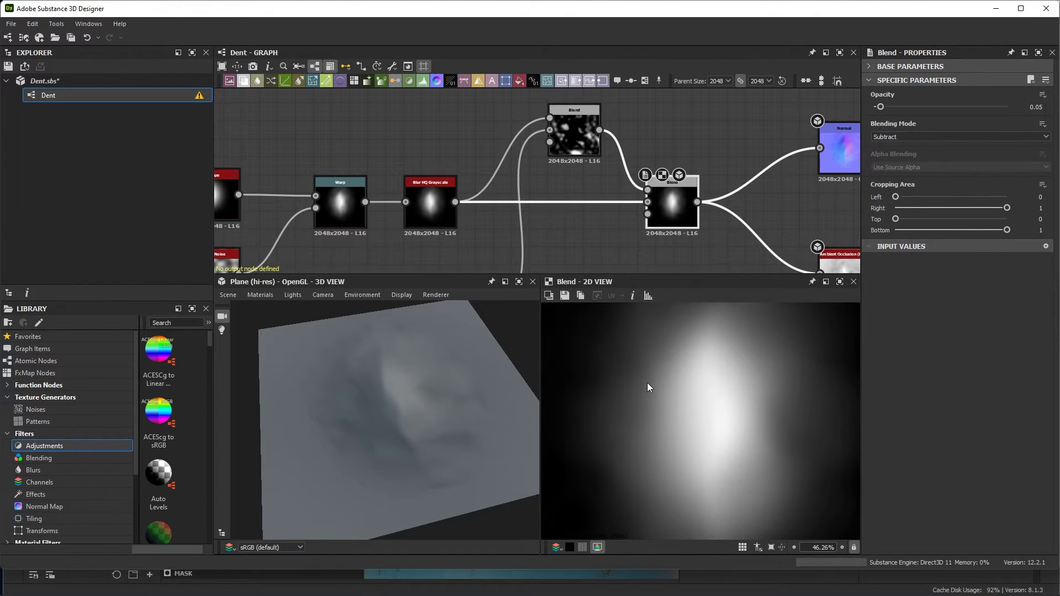
middle_drag(689, 412, 655, 409)
scroll(706, 248, down, 4)
middle_drag(690, 233, 632, 182)
scroll(697, 215, up, 1)
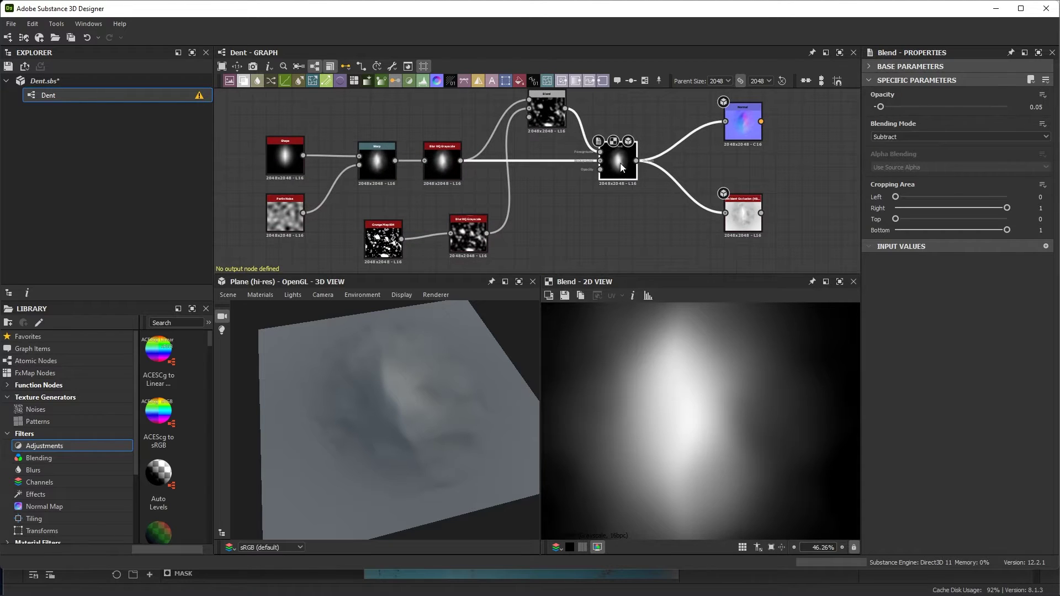
scroll(663, 383, down, 5)
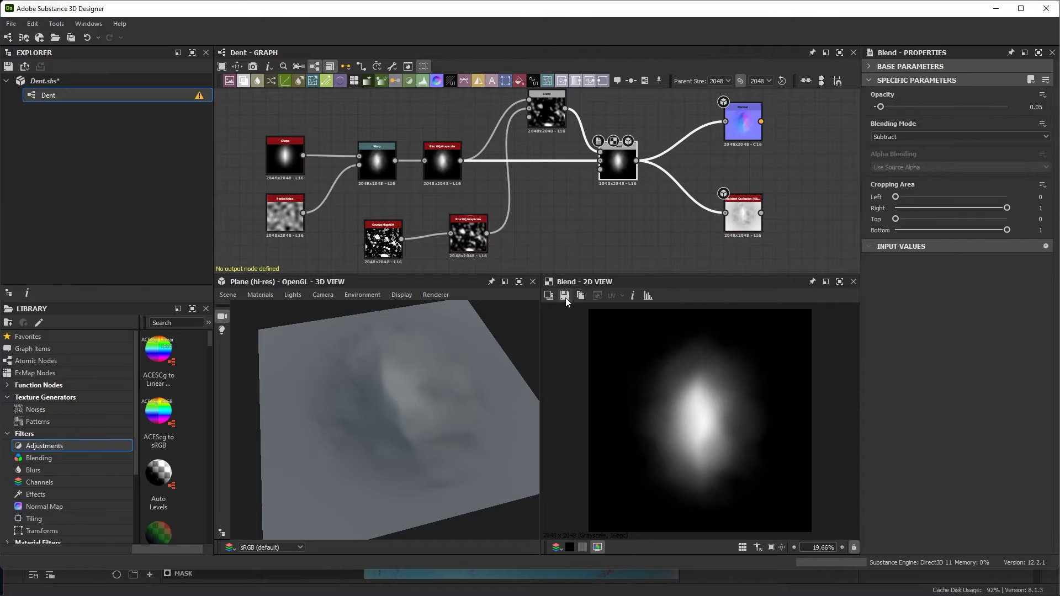
- Preview the Ambient Occlusion (HBAO) node driven by the dent height, compare it with the 3D plane, and return to the final Blend node
middle_drag(719, 195, 661, 200)
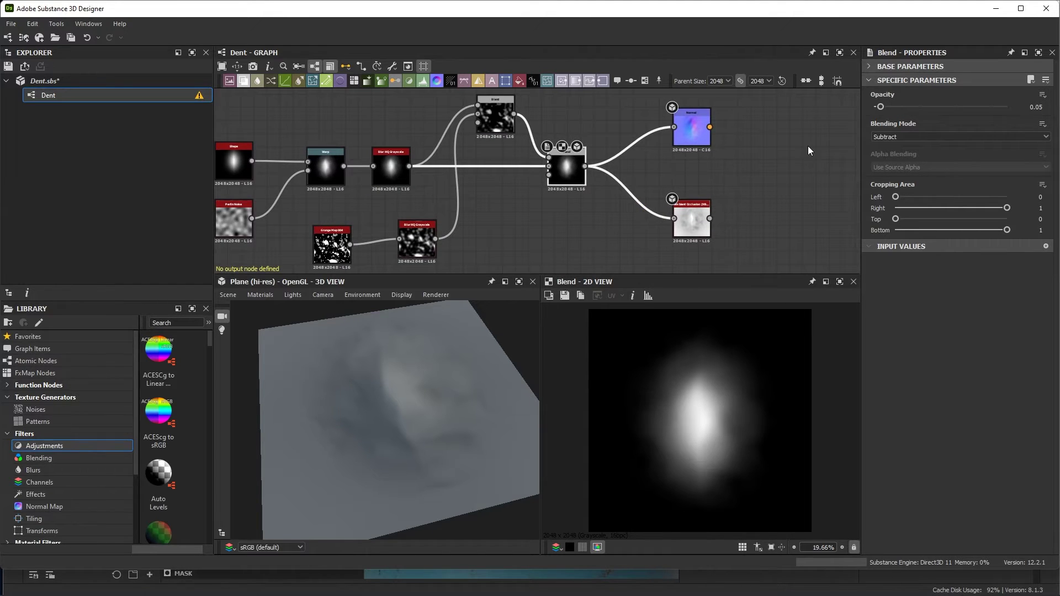
middle_drag(388, 198, 471, 188)
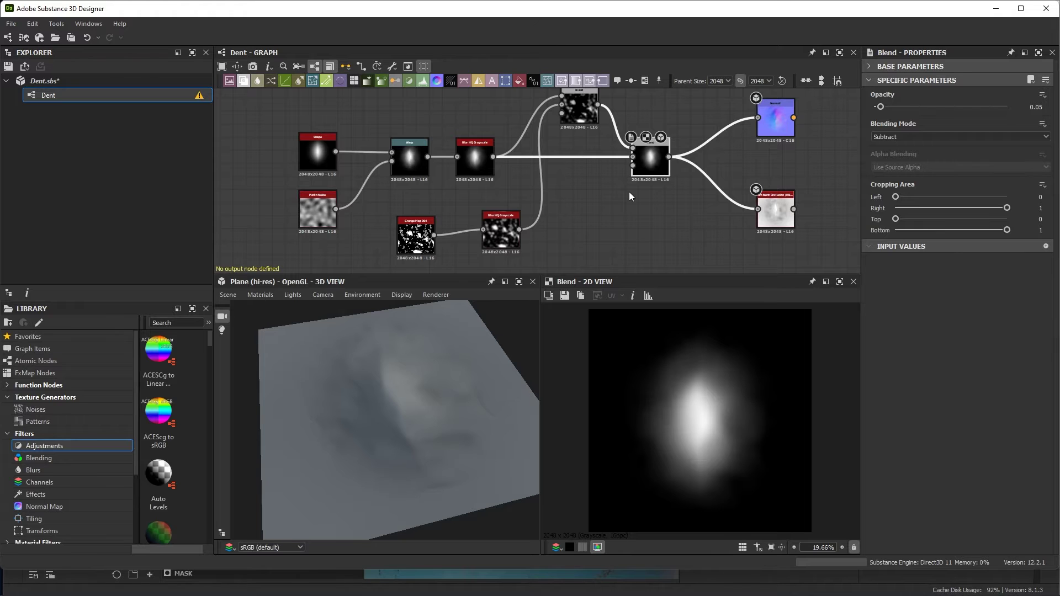
click(774, 122)
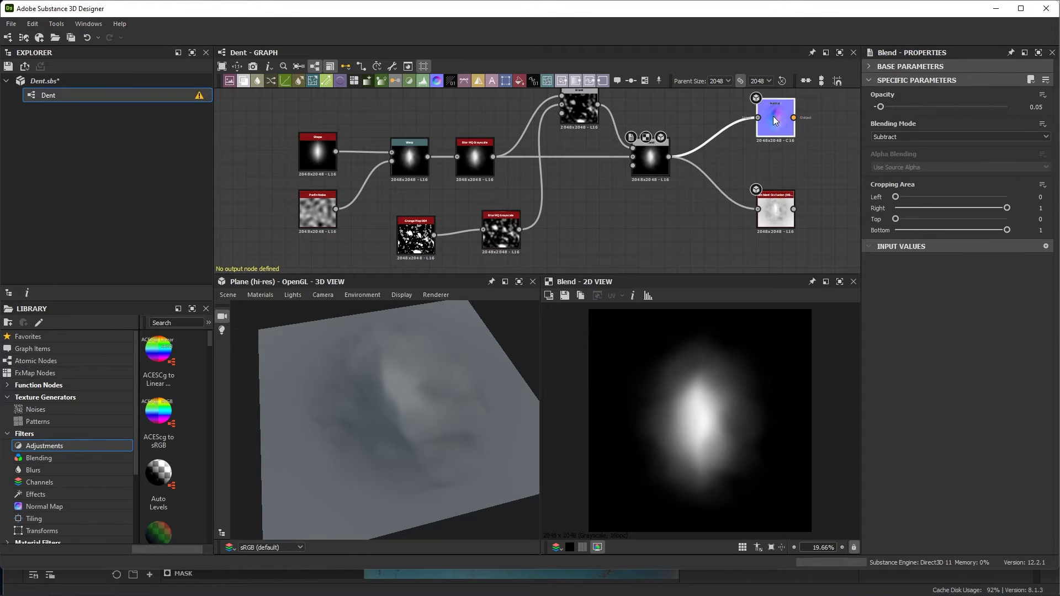
click(775, 210)
scroll(775, 212, up, 5)
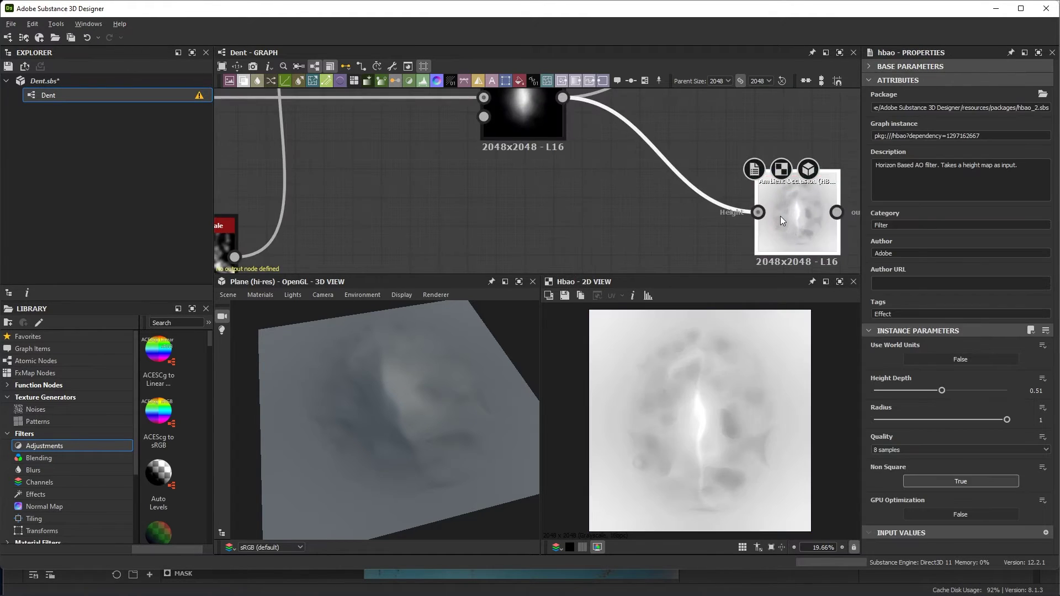
scroll(633, 201, down, 2)
drag(456, 402, 522, 247)
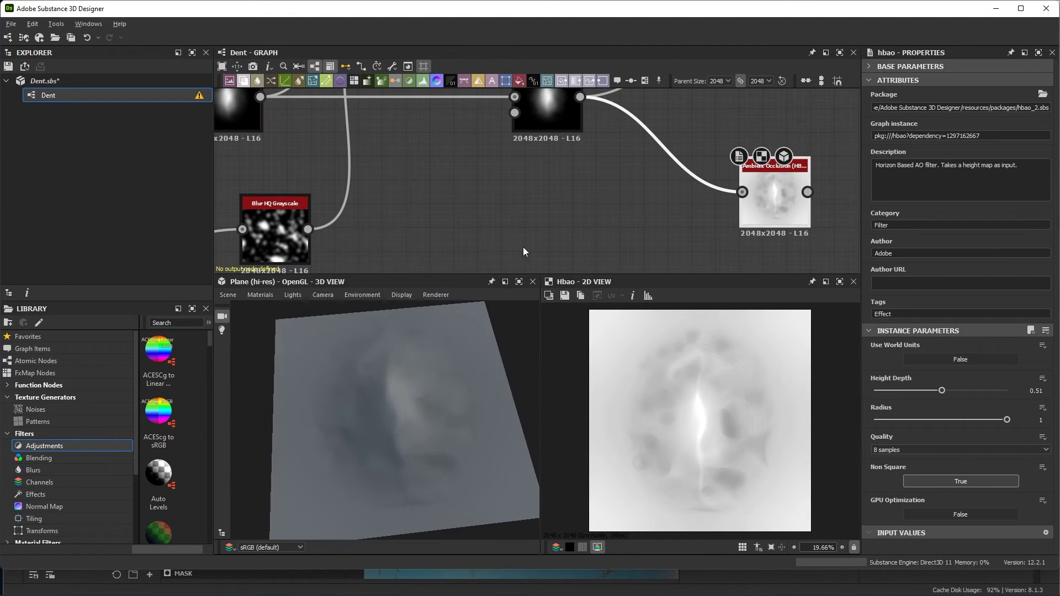
scroll(523, 247, down, 2)
double_click(637, 162)
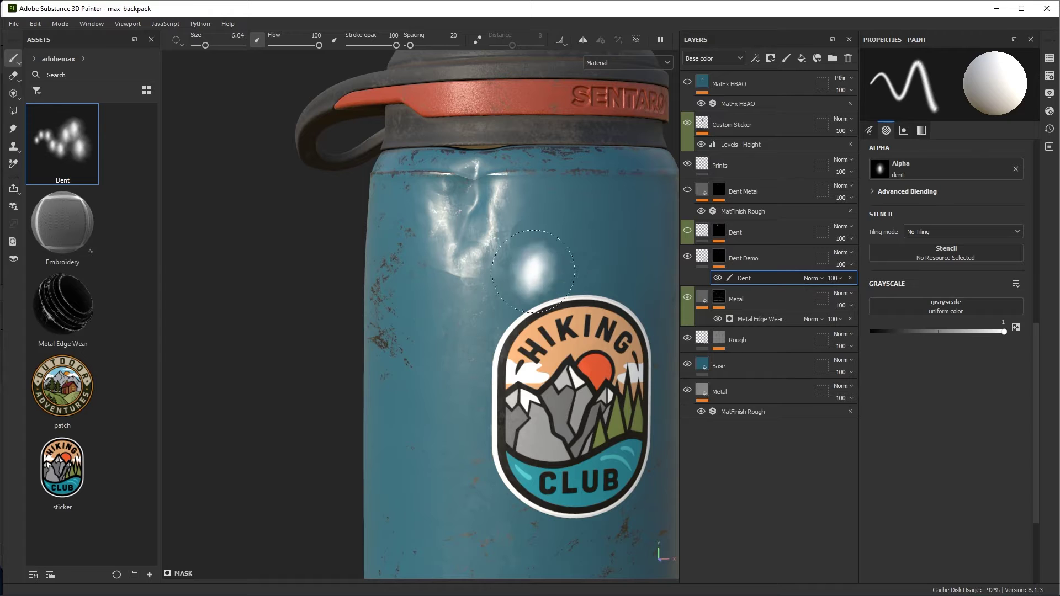
- Switch to Substance 3D Painter, view the preset creation options for the paint using the dent alpha, and show the brush settings
alt+drag(533, 268, 494, 249)
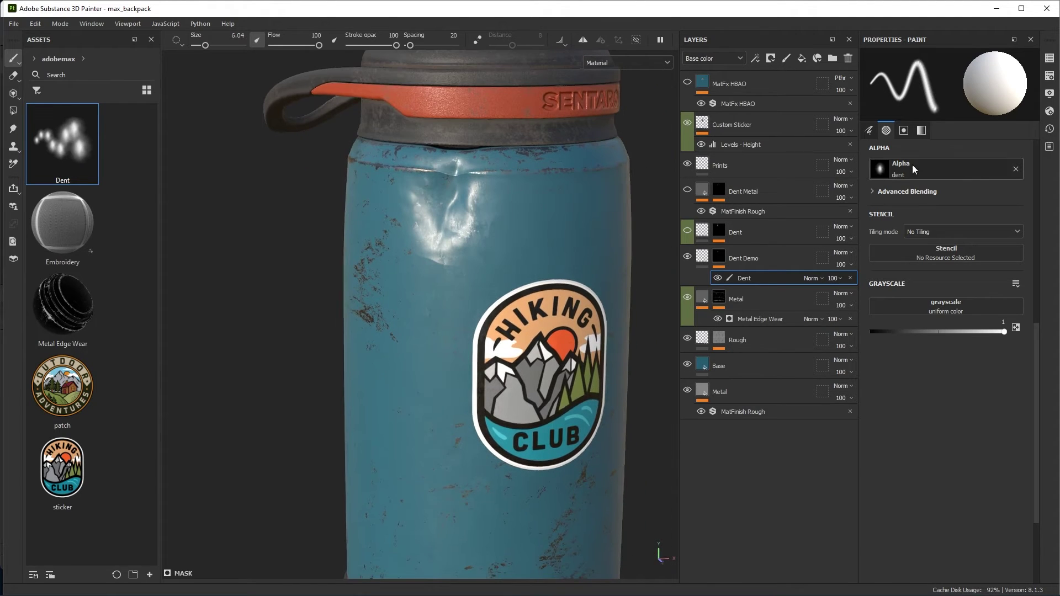
right_click(893, 362)
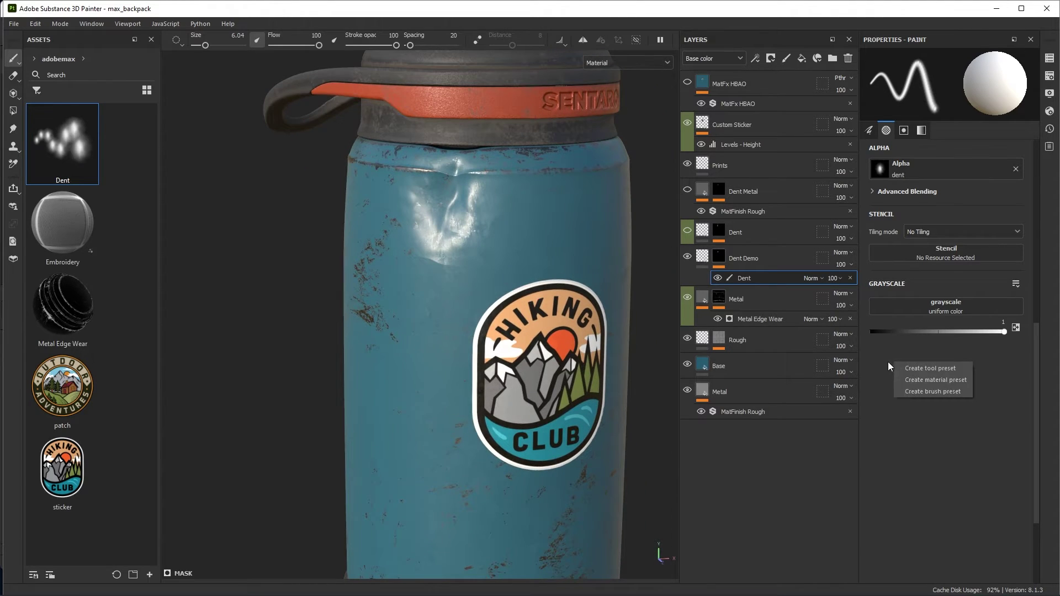
click(948, 392)
click(868, 130)
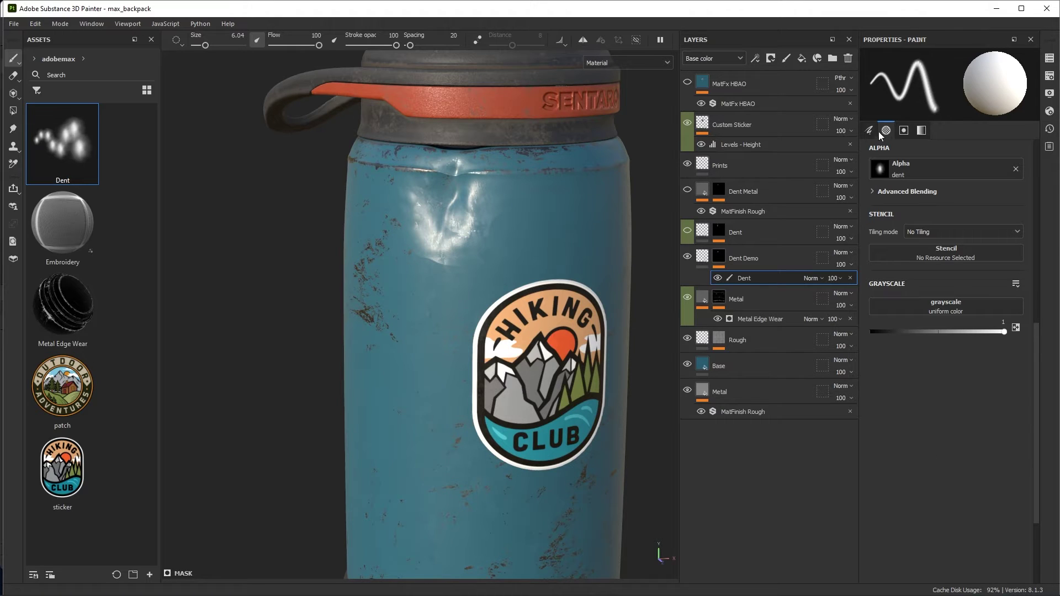
scroll(915, 154, up, 1)
alt+drag(618, 320, 542, 244)
click(541, 243)
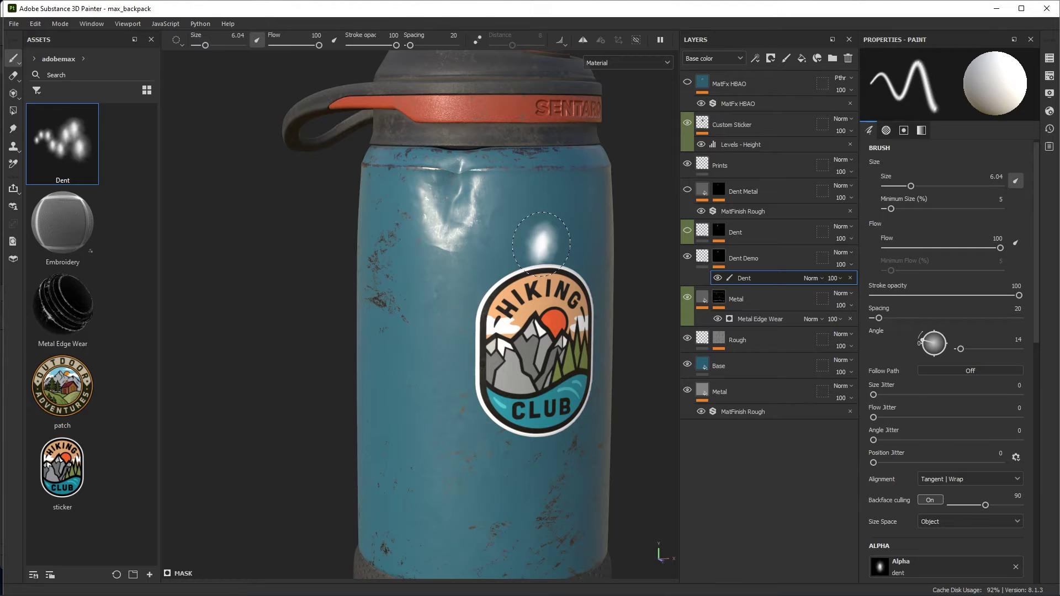
mouse_move(515, 210)
alt+mouse_down()
mouse_move(622, 243)
mouse_move(560, 237)
mouse_move(597, 265)
alt+mouse_up()
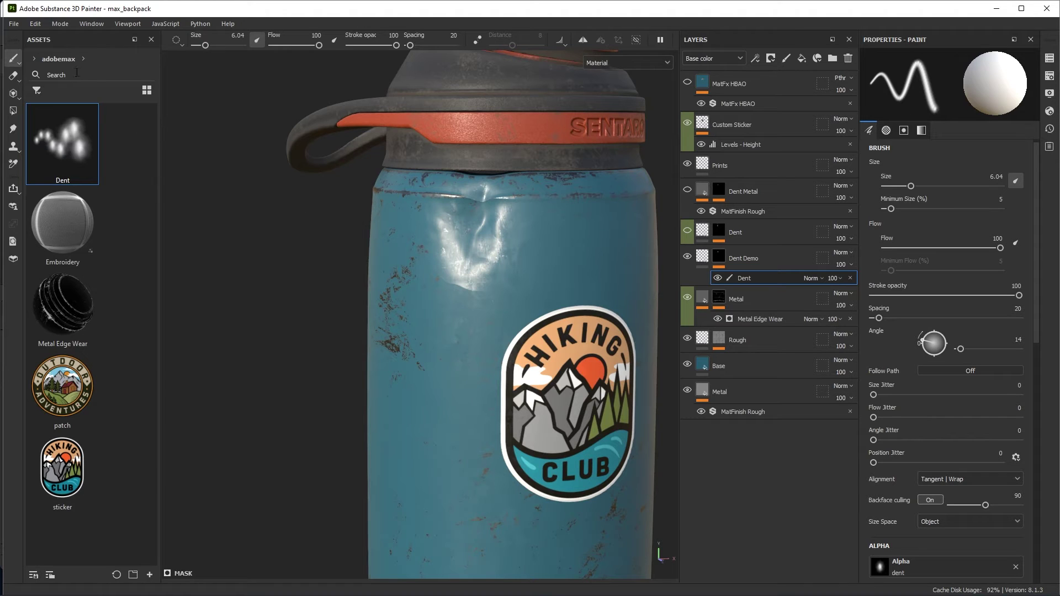
- Show assets from all libraries in a wider asset browser, limit them to filters, and search for "hb"
click(35, 59)
click(56, 83)
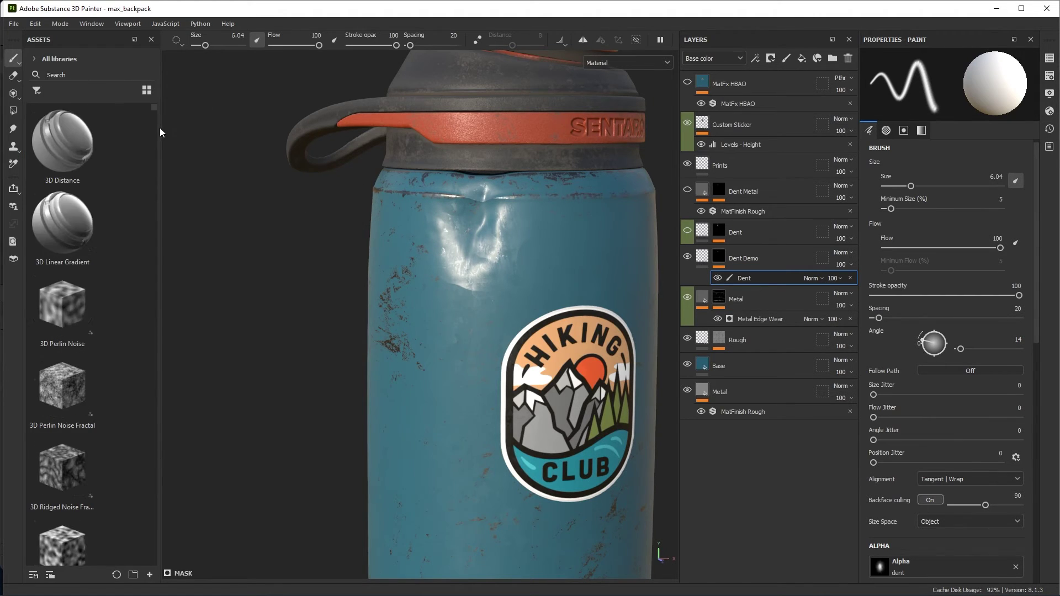
drag(160, 133, 257, 145)
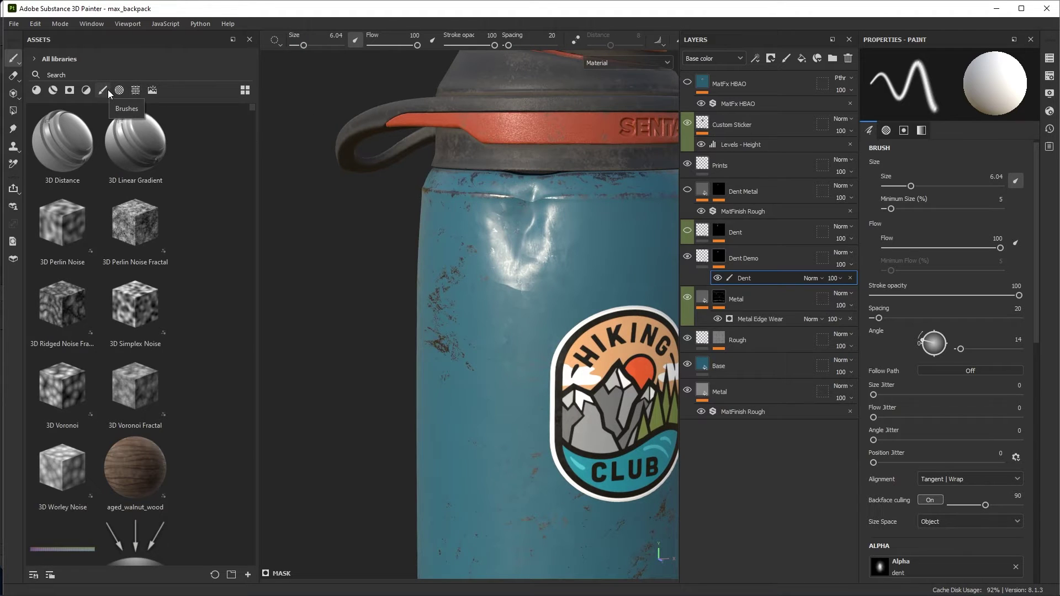
click(86, 90)
click(86, 75)
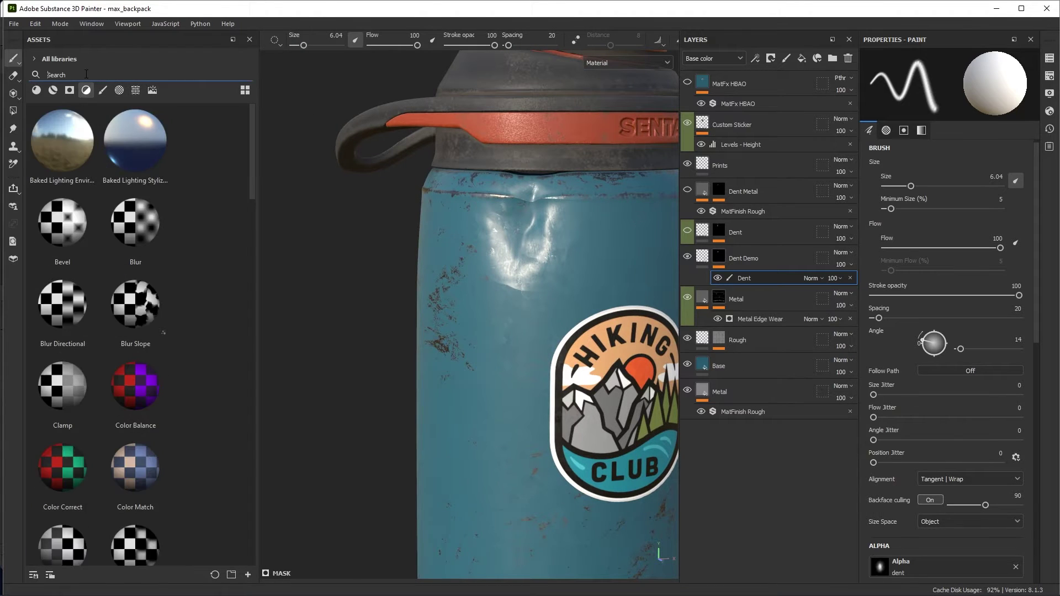
text(hb)
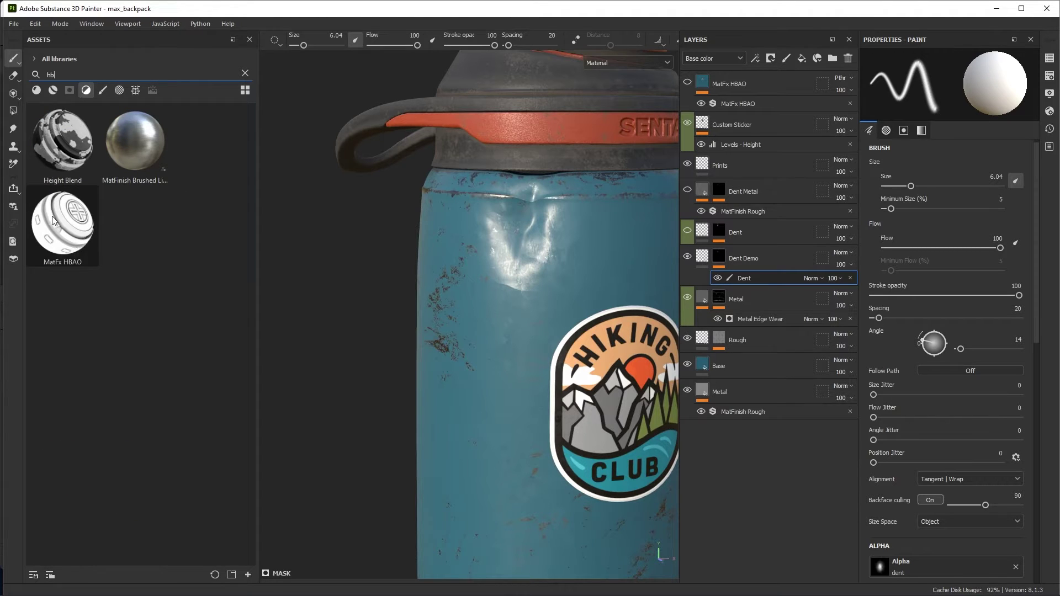
- Add the MatFx HBAO filter as a new layer at the top of the layer stack
mouse_move(54, 221)
drag(54, 221, 763, 74)
alt+drag(551, 227, 650, 210)
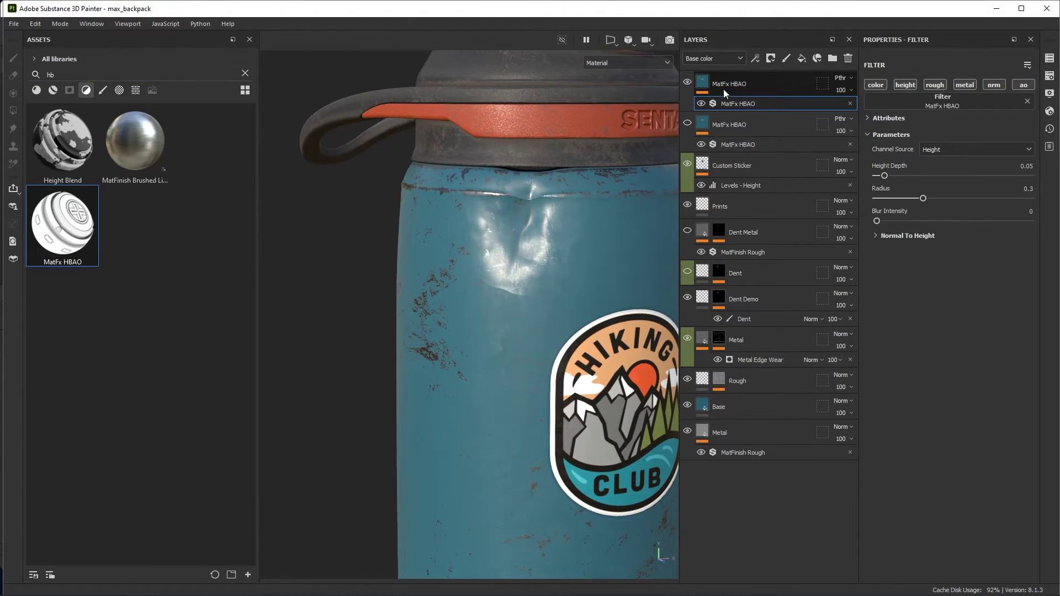
click(797, 128)
click(797, 85)
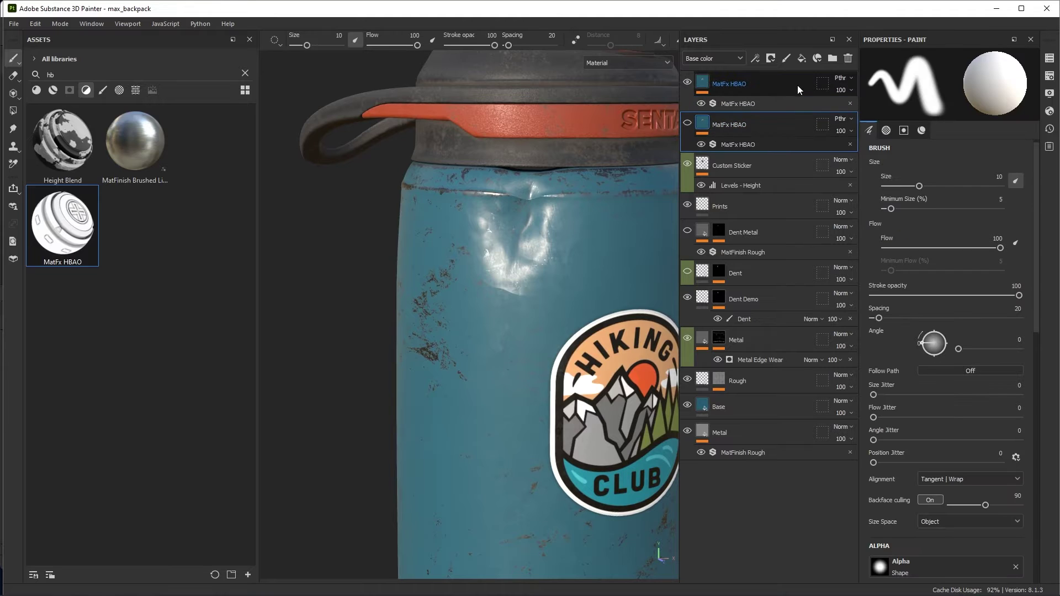
mouse_move(580, 204)
alt+right_down()
mouse_move(589, 211)
mouse_move(560, 230)
alt+right_up()
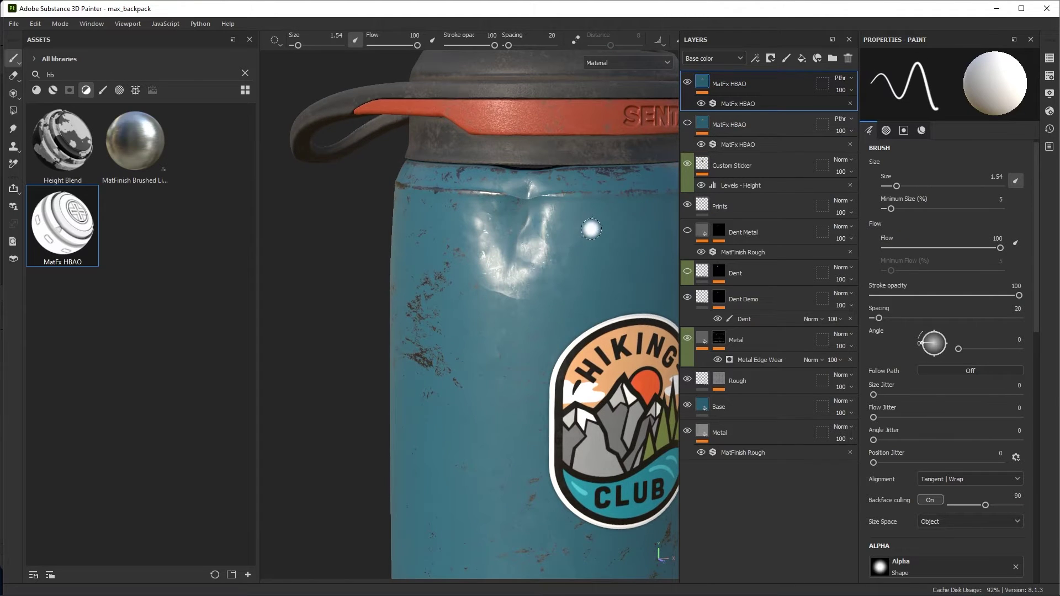
alt+drag(590, 230, 576, 227)
key(e)
ctrl+right_drag(583, 221, 598, 226)
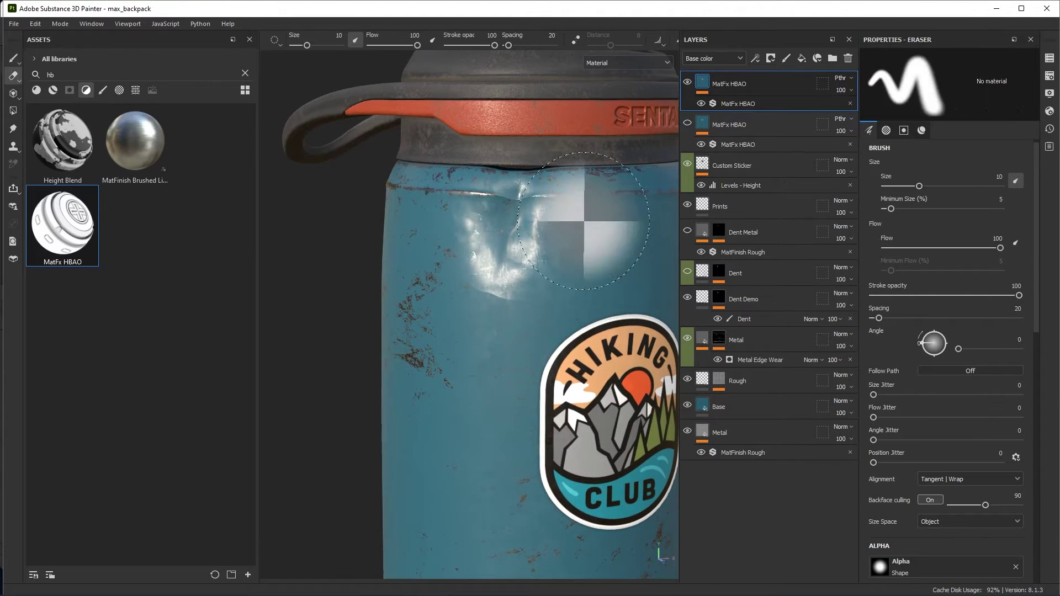
alt+drag(581, 230, 543, 226)
- Set the top MatFx HBAO filter's Height Depth to 0.08, Radius to 0.84 and Blur Intensity to 0.49
click(738, 104)
mouse_move(883, 176)
mouse_down()
mouse_move(929, 174)
mouse_move(931, 198)
mouse_move(981, 198)
mouse_up()
drag(877, 220, 952, 221)
drag(910, 175, 889, 176)
drag(982, 198, 1006, 199)
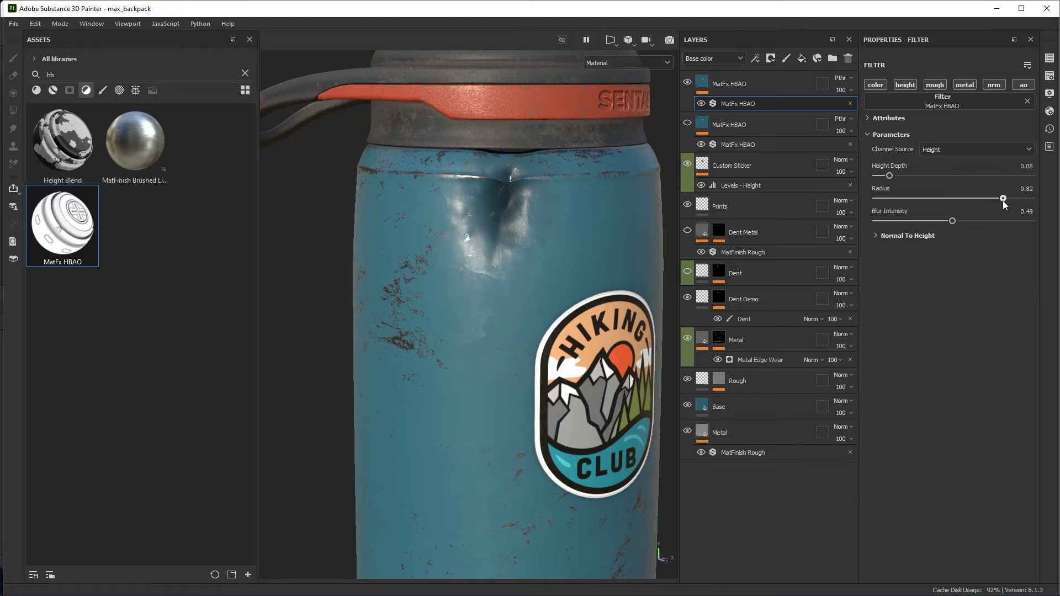
- Compare the bottle dent with the top MatFx HBAO layer hidden and shown, from several angles
alt+drag(618, 239, 569, 243)
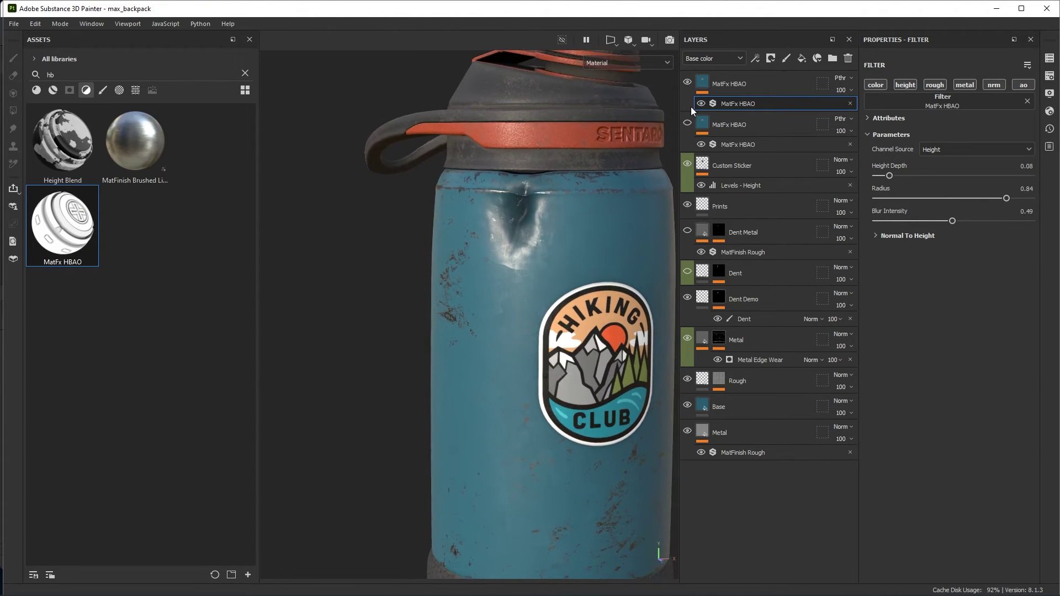
alt+drag(677, 107, 551, 289)
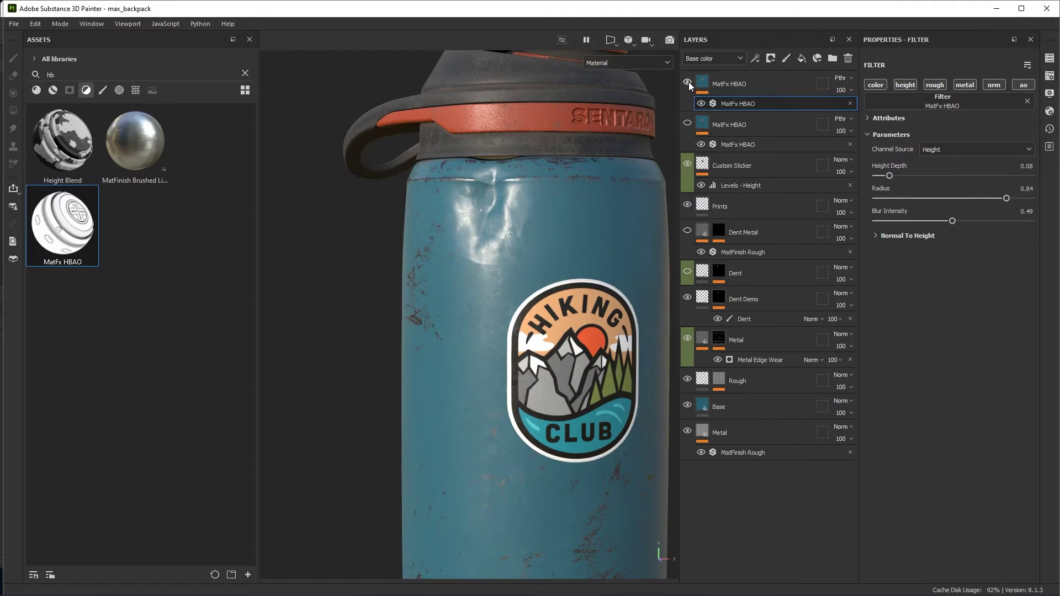
alt+drag(534, 241, 620, 264)
alt+right_drag(556, 250, 594, 214)
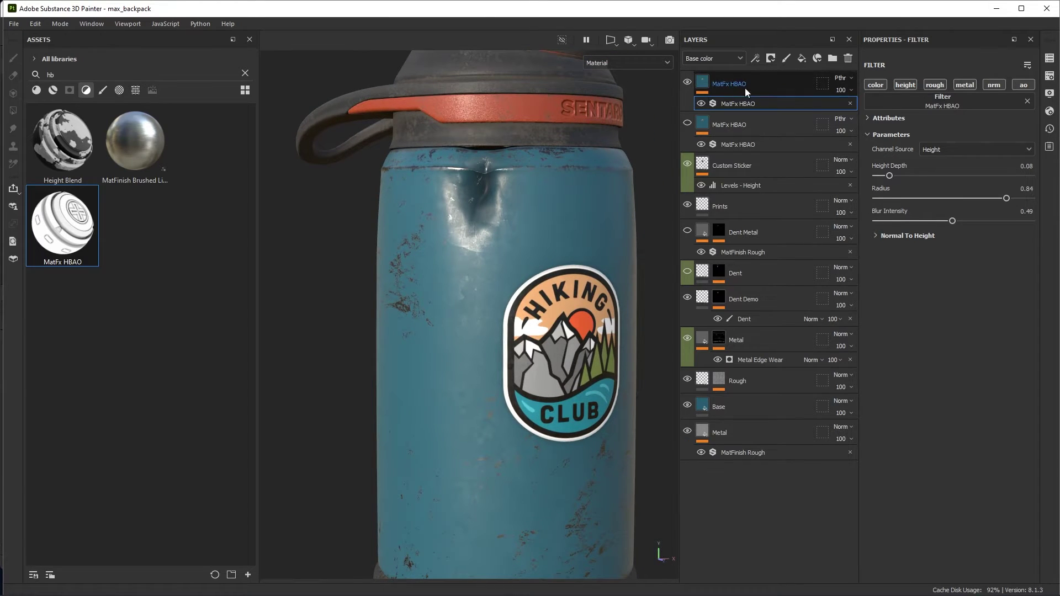
alt+right_drag(555, 220, 565, 240)
alt+drag(567, 245, 649, 191)
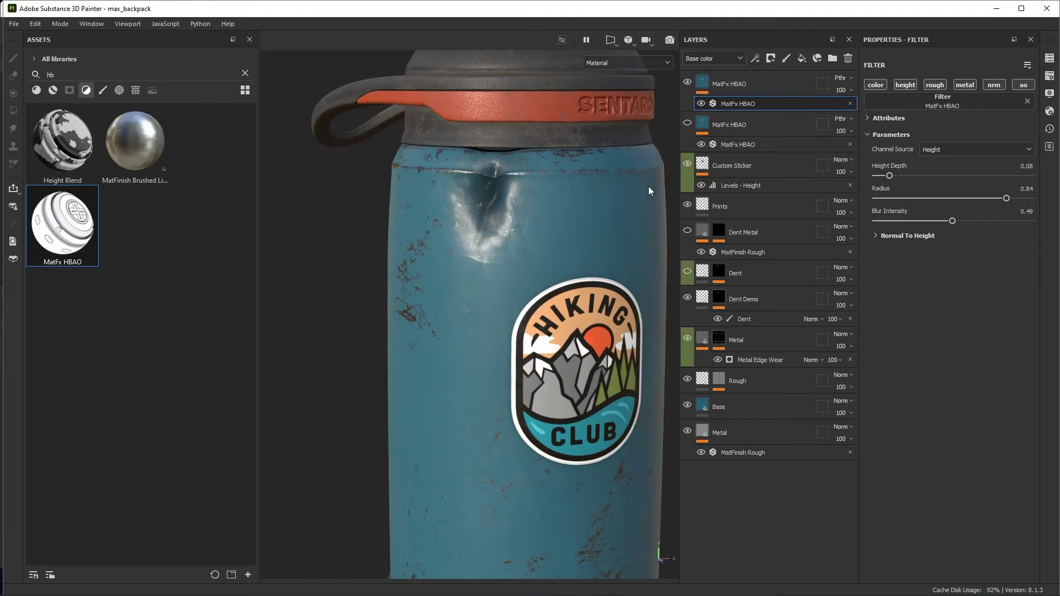
- Examine the waterbottle_base texture set's channel list for Ambient occlusion, along with the channels available to add
click(1050, 76)
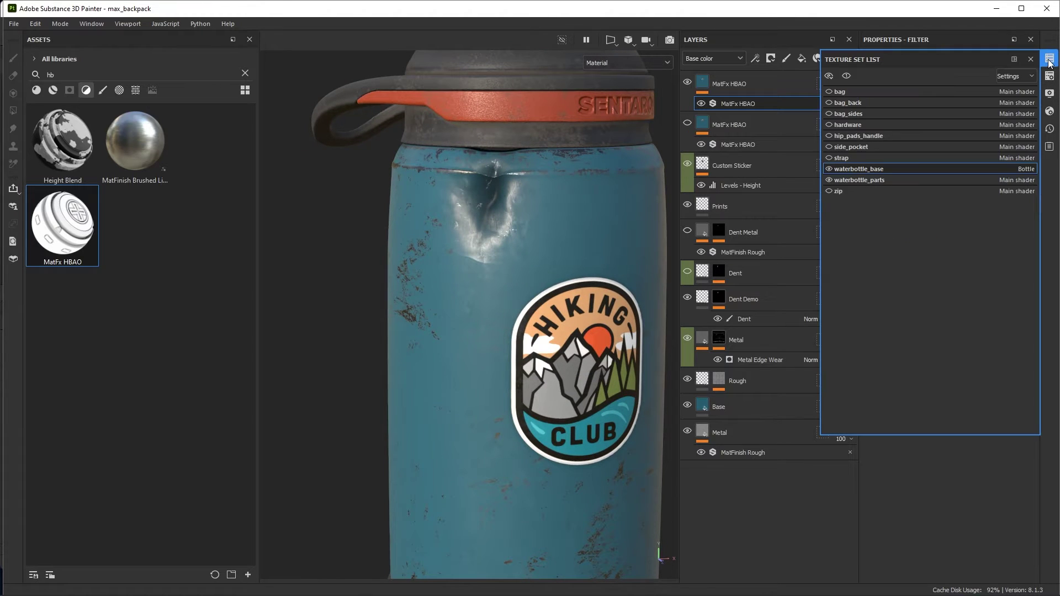
click(1049, 76)
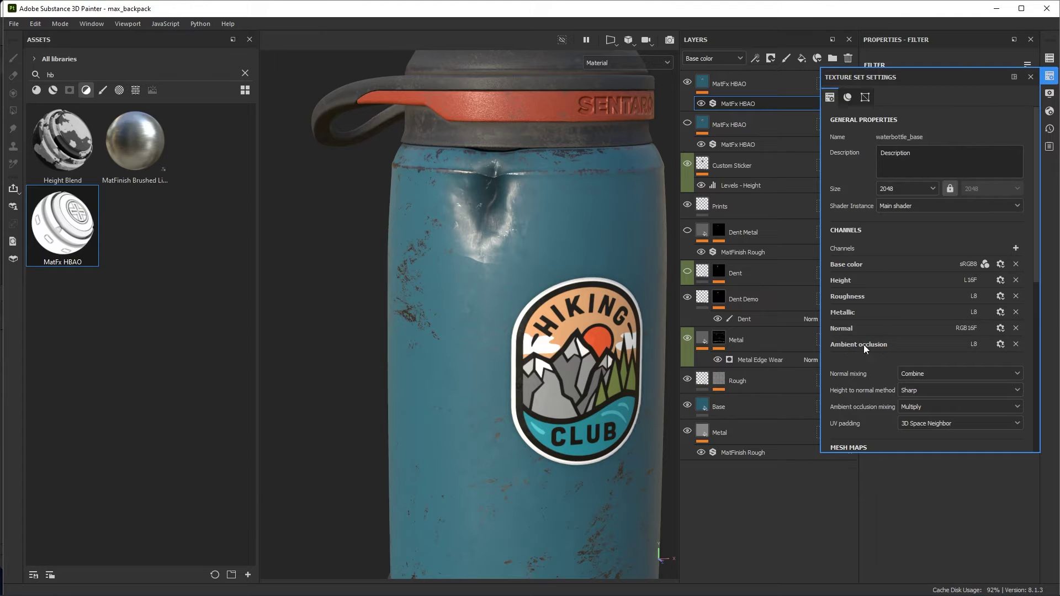
click(1016, 249)
click(932, 250)
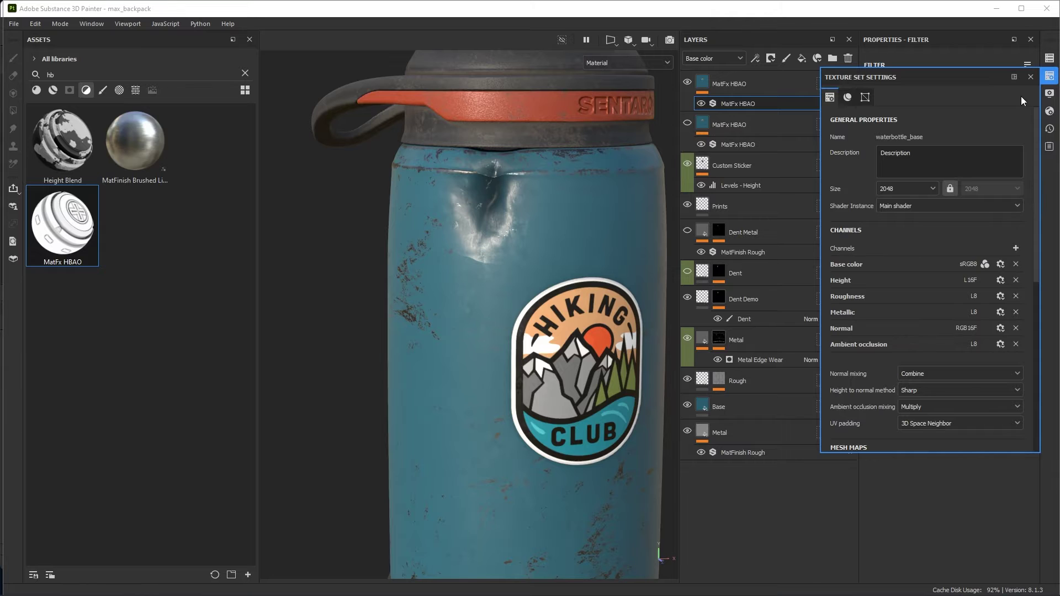
click(1030, 77)
- Lower the top MatFx HBAO filter's Height Depth to 0.04 and inspect the dent's shading from different angles
scroll(521, 271, up, 2)
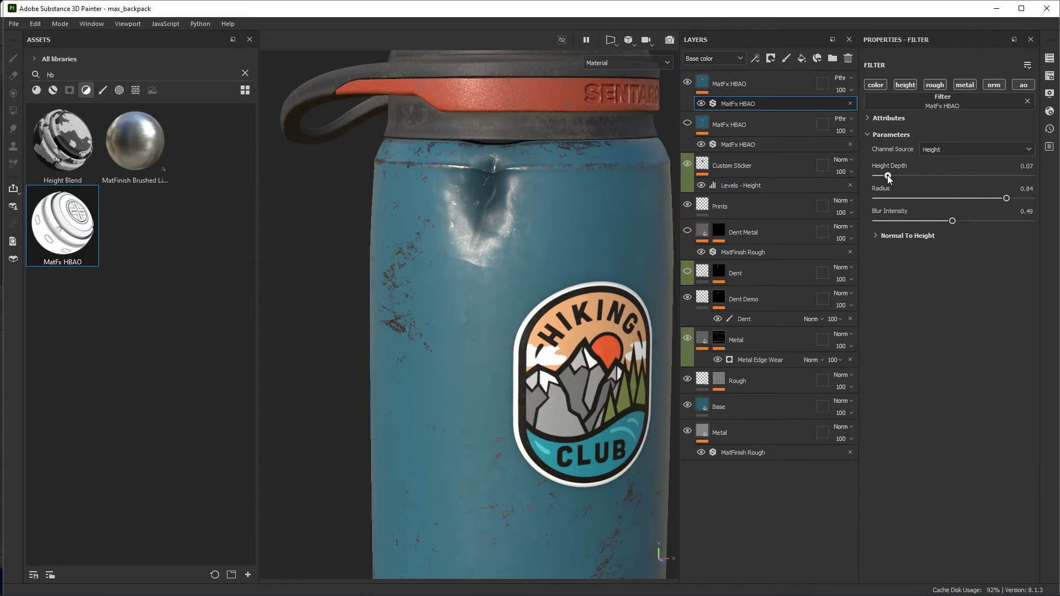
drag(888, 176, 882, 174)
alt+right_drag(557, 254, 574, 226)
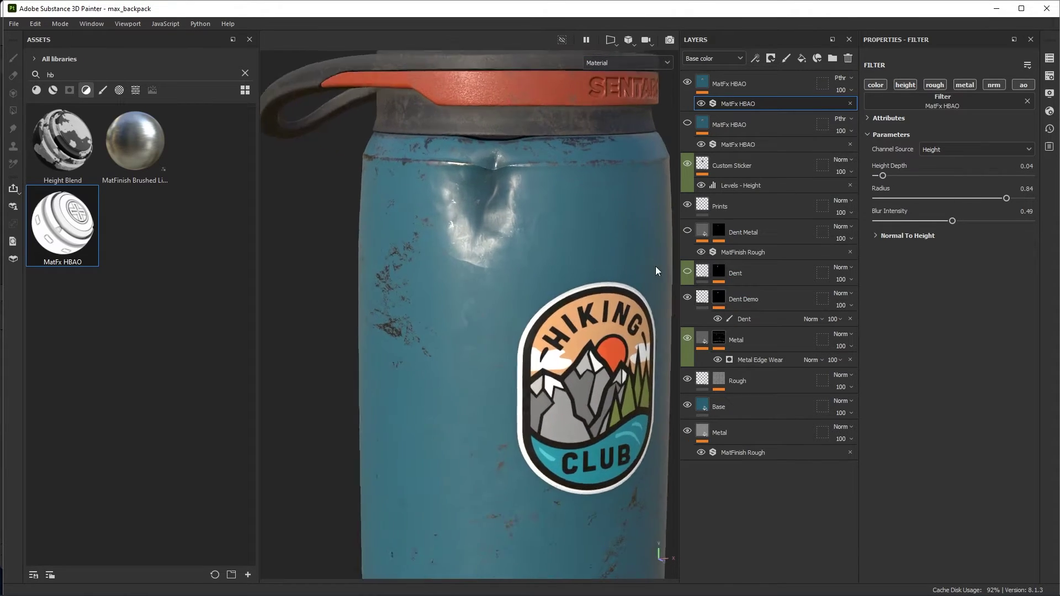
alt+drag(655, 271, 624, 212)
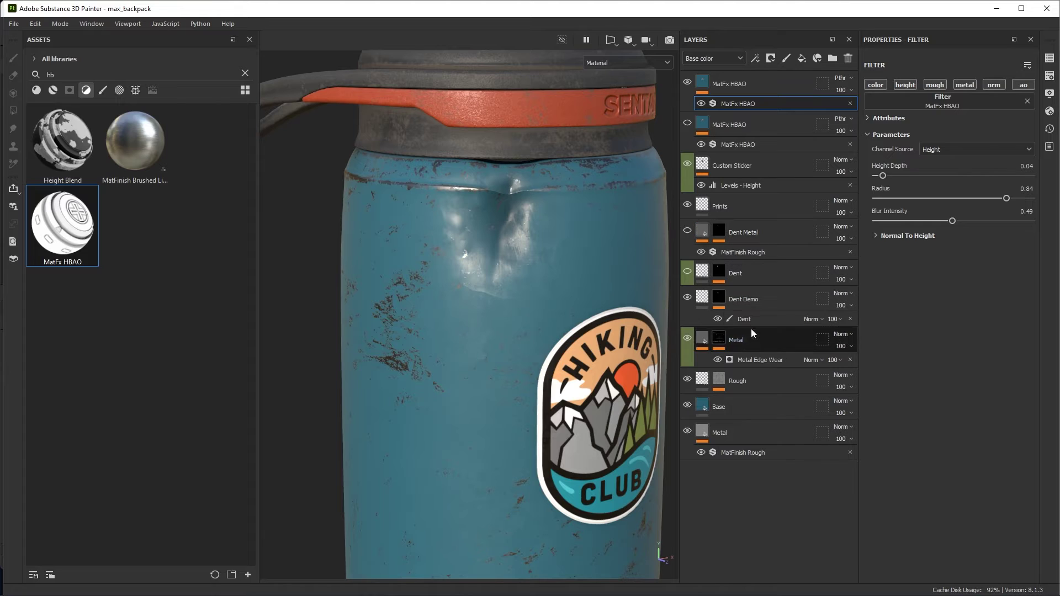
- Open the Metal layer's Metal Edge Wear generator, try adjusting its Wear Level, and inspect the paint around the dent up close
click(750, 364)
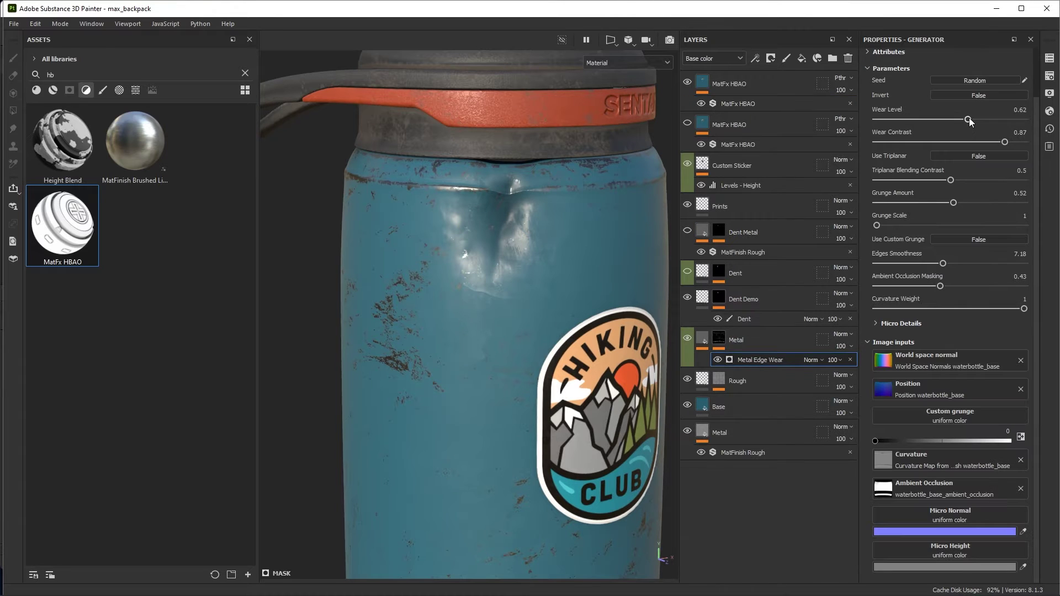
mouse_move(968, 119)
mouse_down()
mouse_move(946, 120)
mouse_move(978, 126)
mouse_move(967, 124)
mouse_up()
alt+drag(524, 317, 513, 270)
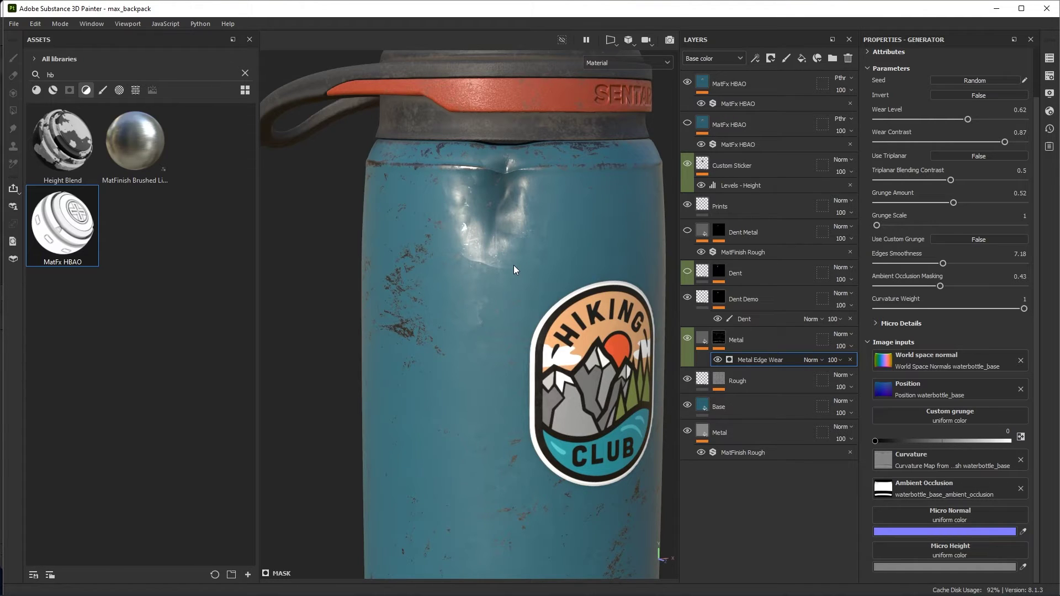
alt+middle_drag(521, 196, 523, 226)
alt+right_drag(523, 225, 566, 272)
alt+middle_drag(566, 272, 564, 252)
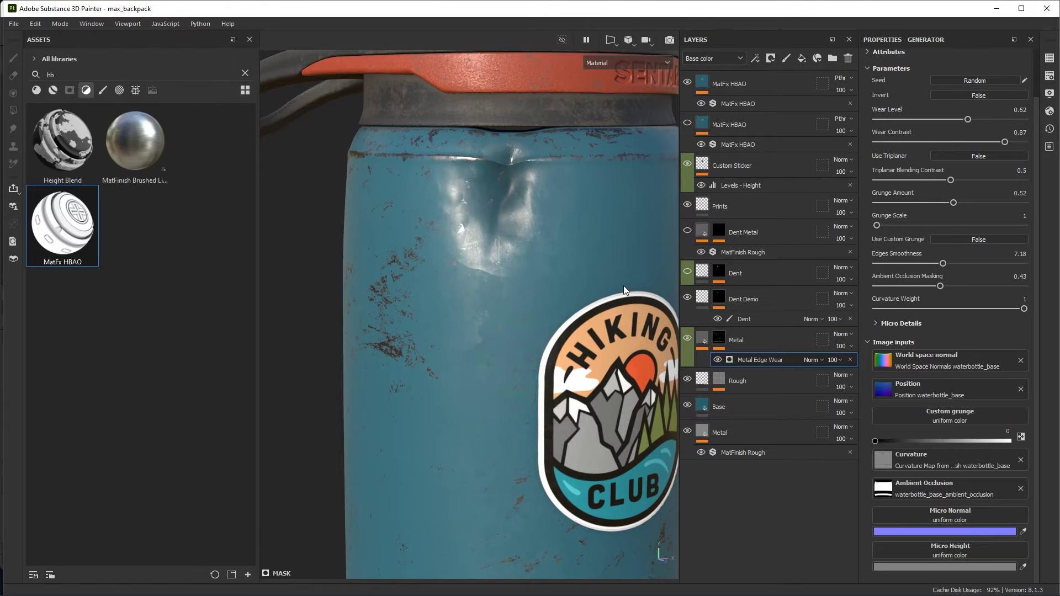
- Inspect the upper Metal layer's edge wear mask on its own and compare the bottle with the layer hidden and shown
click(761, 346)
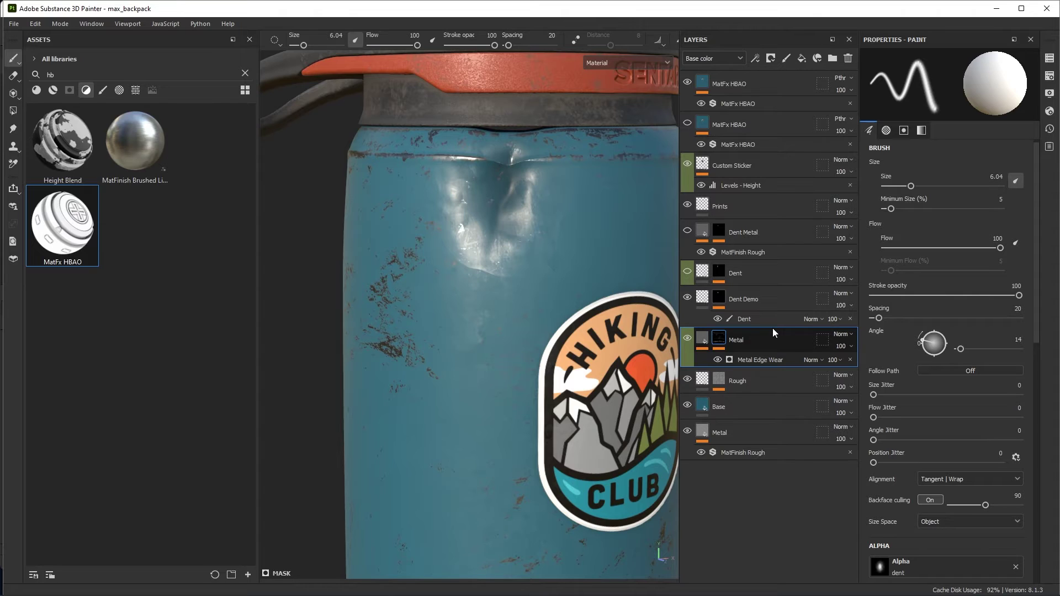
alt+drag(671, 330, 646, 320)
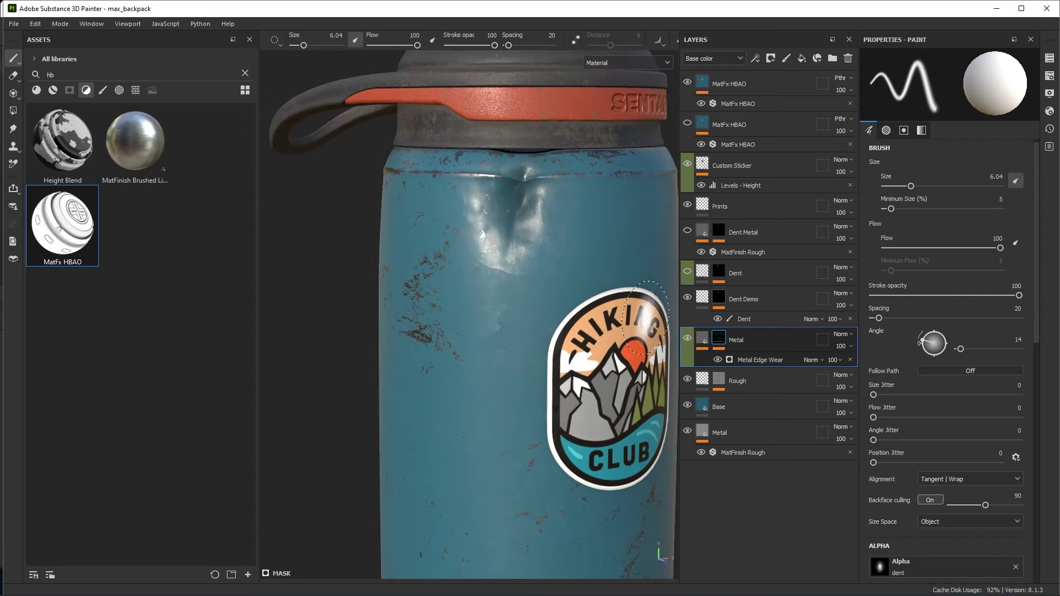
alt+click(718, 340)
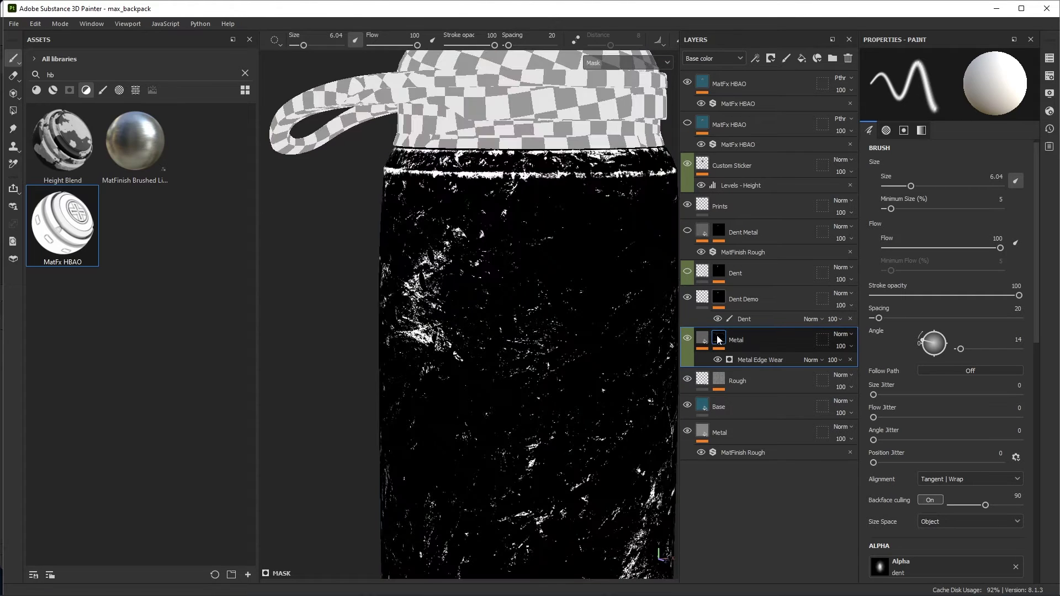
alt+click(718, 340)
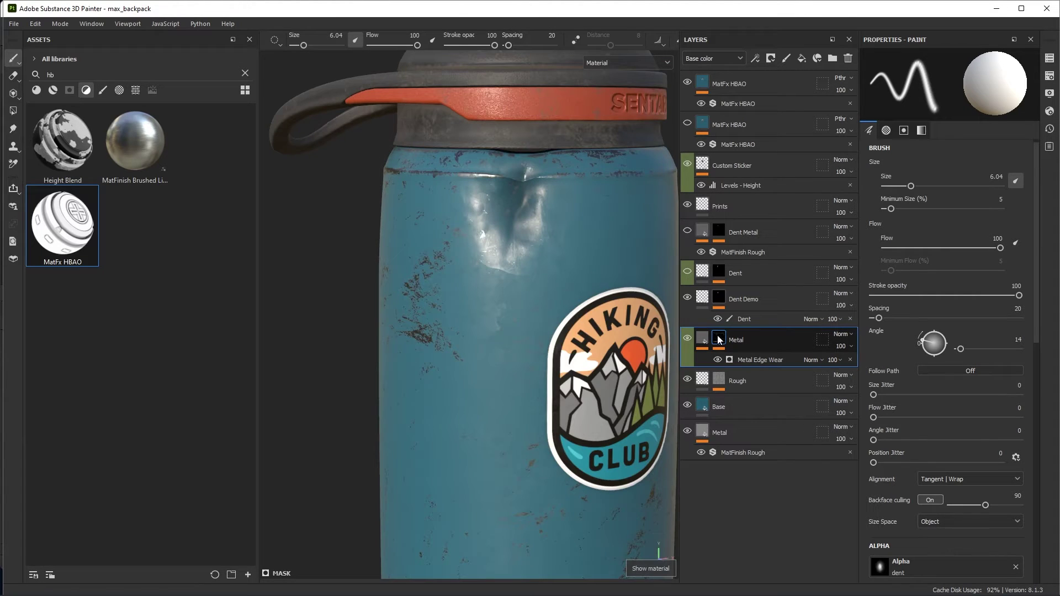
click(687, 339)
click(687, 339)
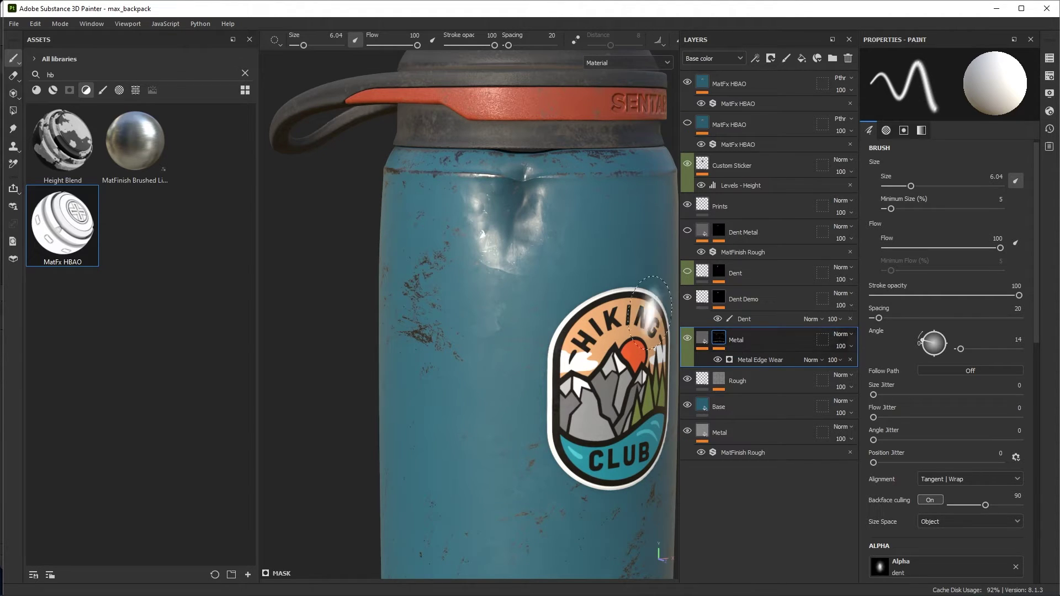
- Reduce the brush size to 2.67 and add a fill layer named Dent Metal Demo directly above the masked Metal layer
ctrl+right_drag(564, 246, 541, 246)
alt+middle_drag(565, 249, 560, 236)
alt+right_drag(561, 236, 579, 237)
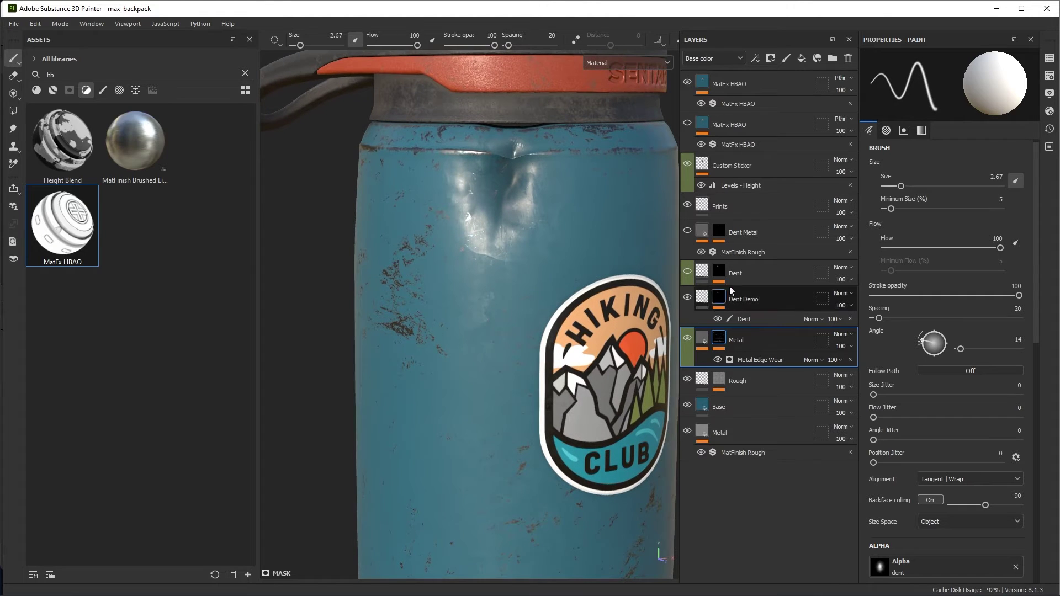
click(801, 59)
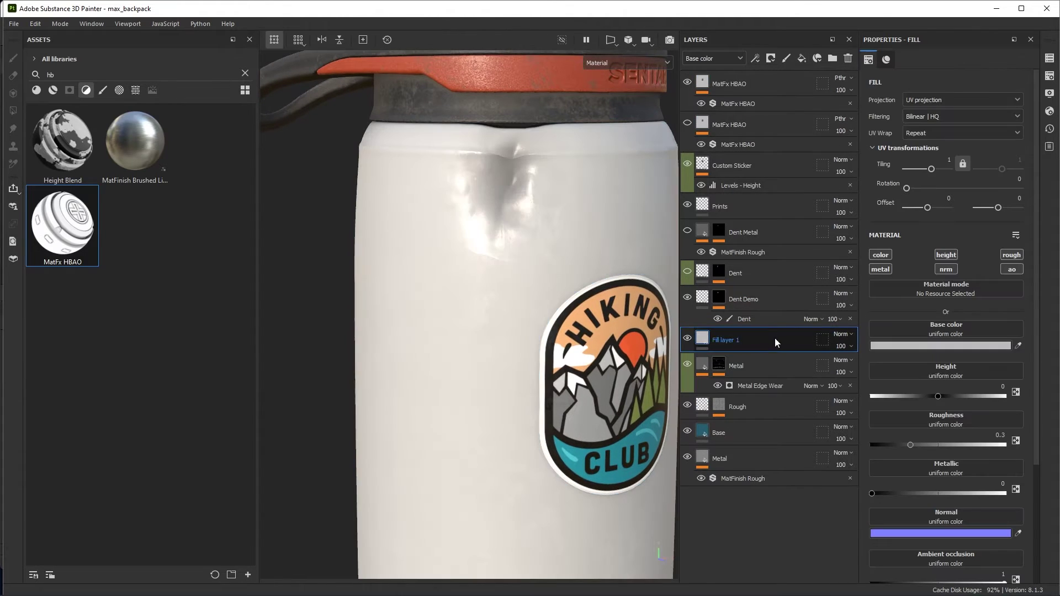
double_click(731, 339)
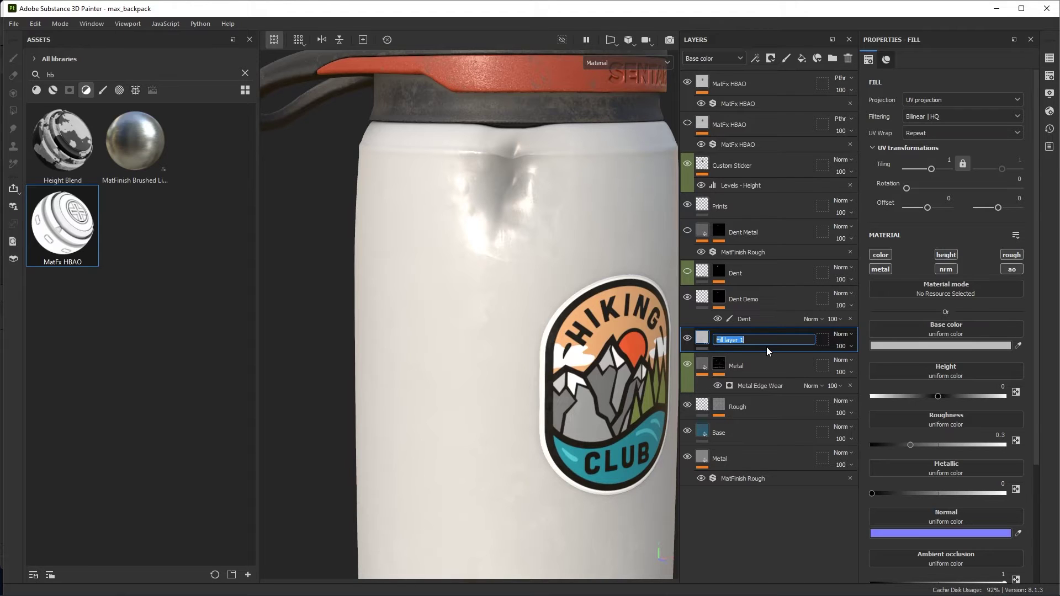
text(Dent Metal)
text(Demo)
key(Return)
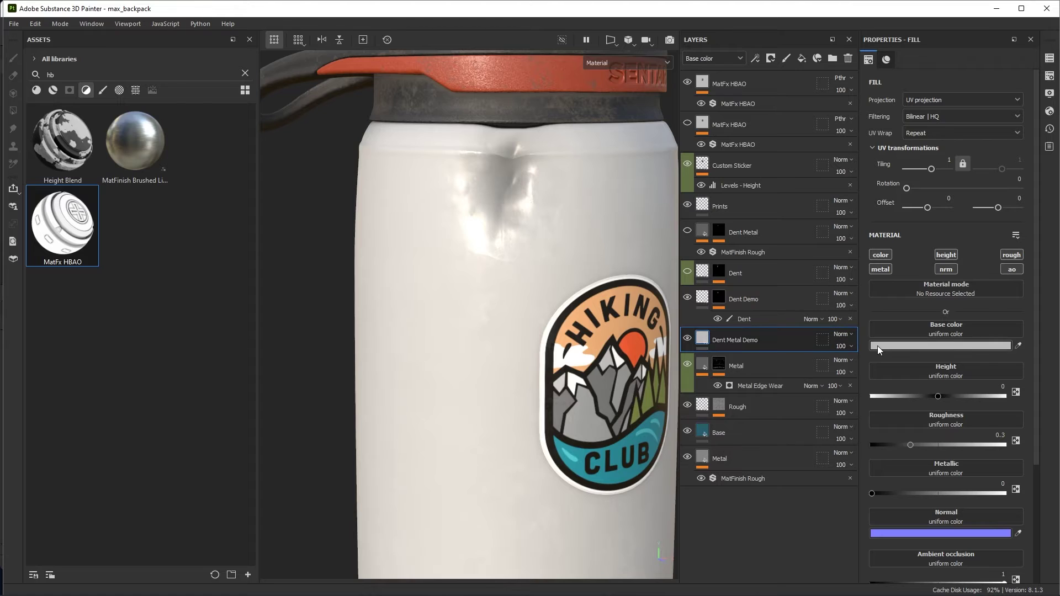
- Set the Dent Metal Demo layer's base color to the grey 828282
scroll(883, 337, down, 2)
click(892, 280)
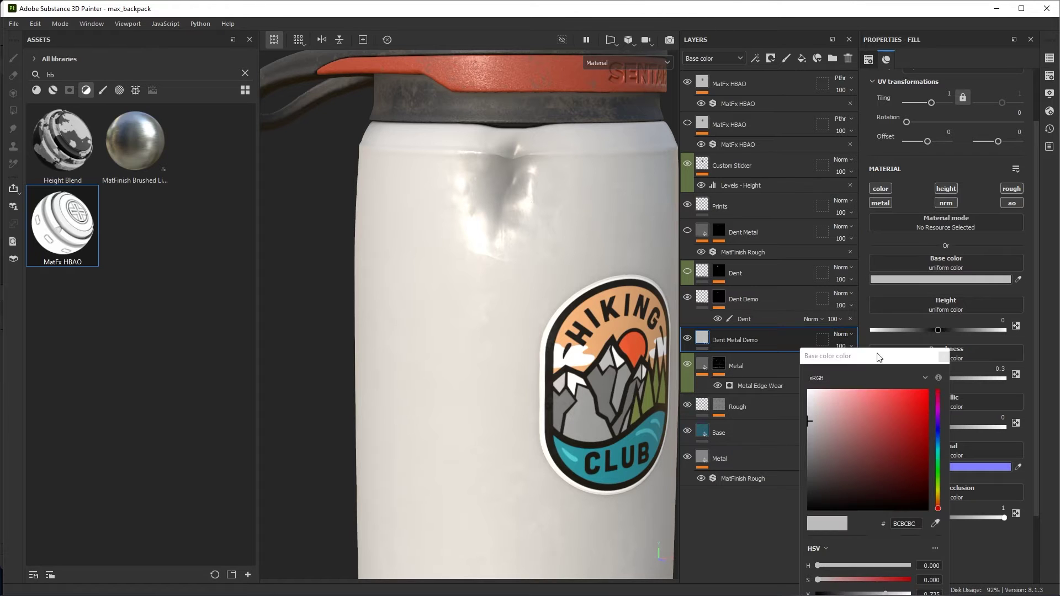
drag(816, 432, 806, 445)
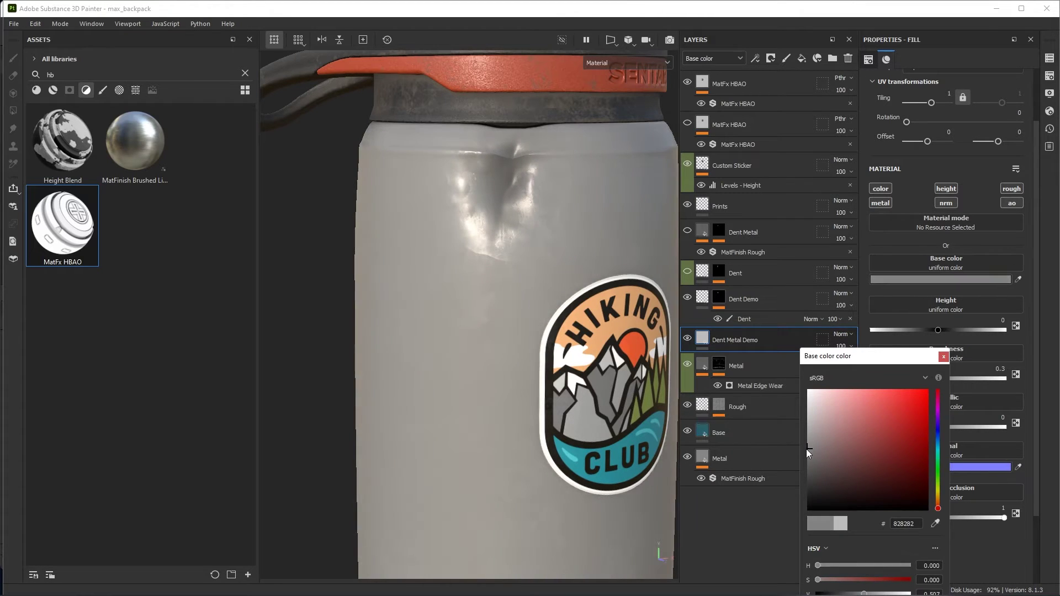
click(943, 356)
- Set the Dent Metal Demo layer's roughness to 0.2551 and metallic to 1, and check the metal on the bottle
scroll(892, 291, down, 1)
mouse_move(910, 345)
mouse_down()
mouse_move(890, 386)
mouse_move(919, 375)
mouse_move(912, 346)
mouse_move(899, 342)
mouse_move(908, 347)
mouse_up()
drag(910, 394, 1006, 394)
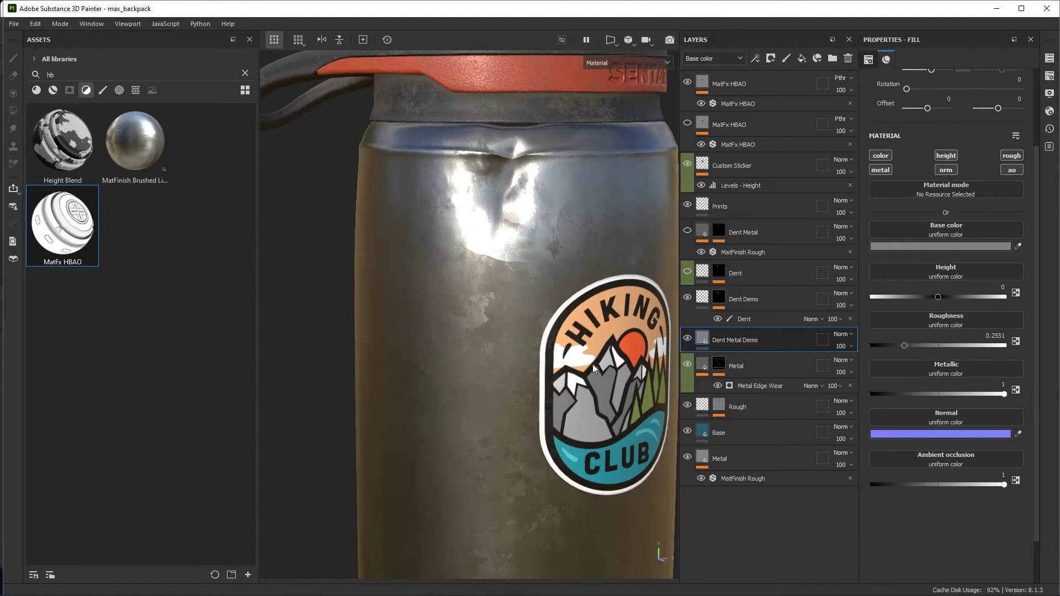
alt+drag(475, 243, 511, 253)
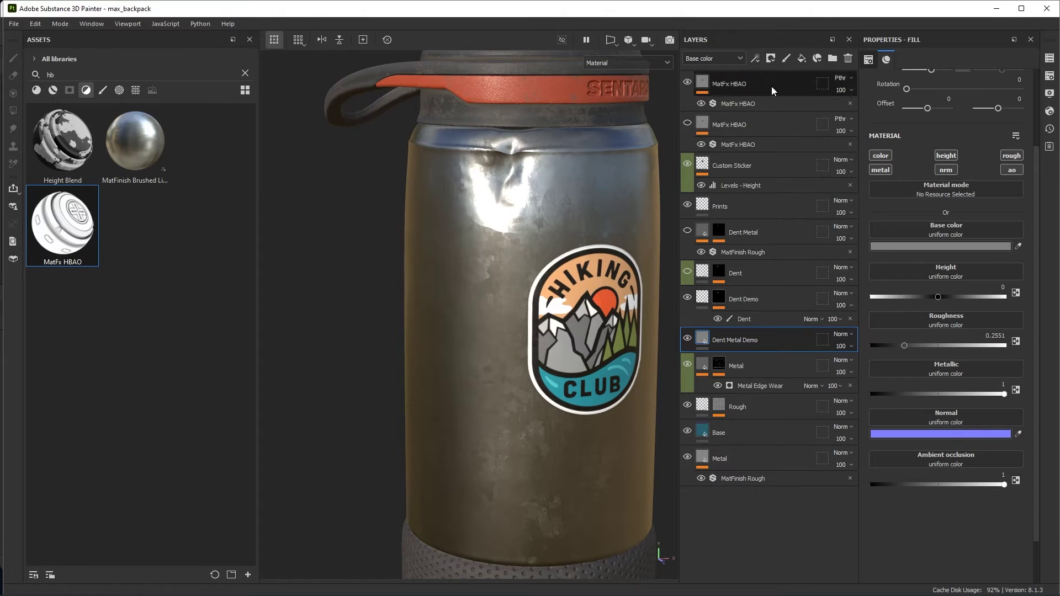
- Add a MatFinish Rough filter to the Dent Metal Demo layer
click(756, 58)
click(779, 139)
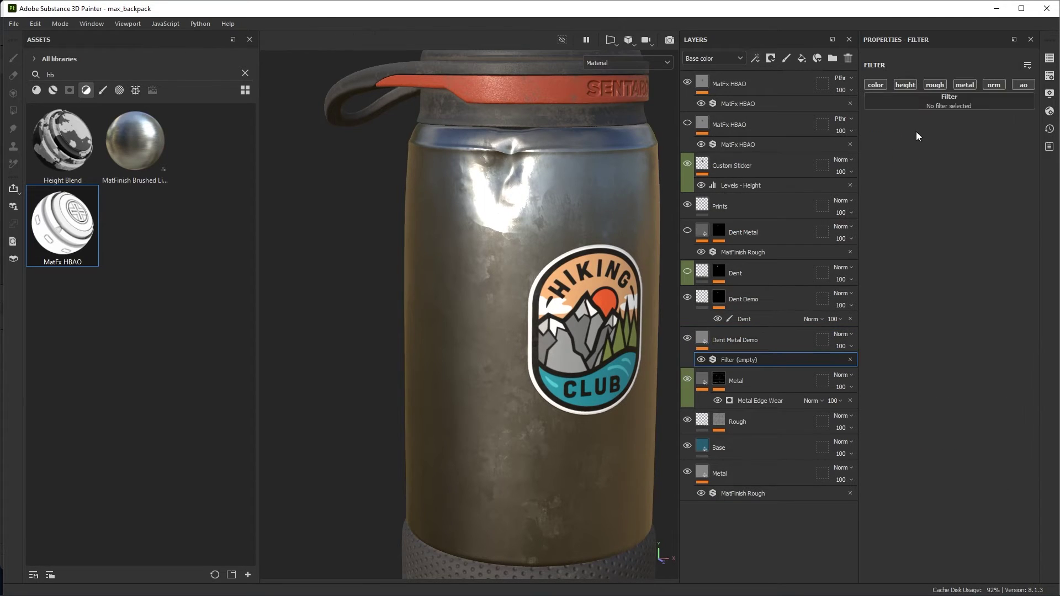
click(938, 102)
scroll(924, 196, down, 3)
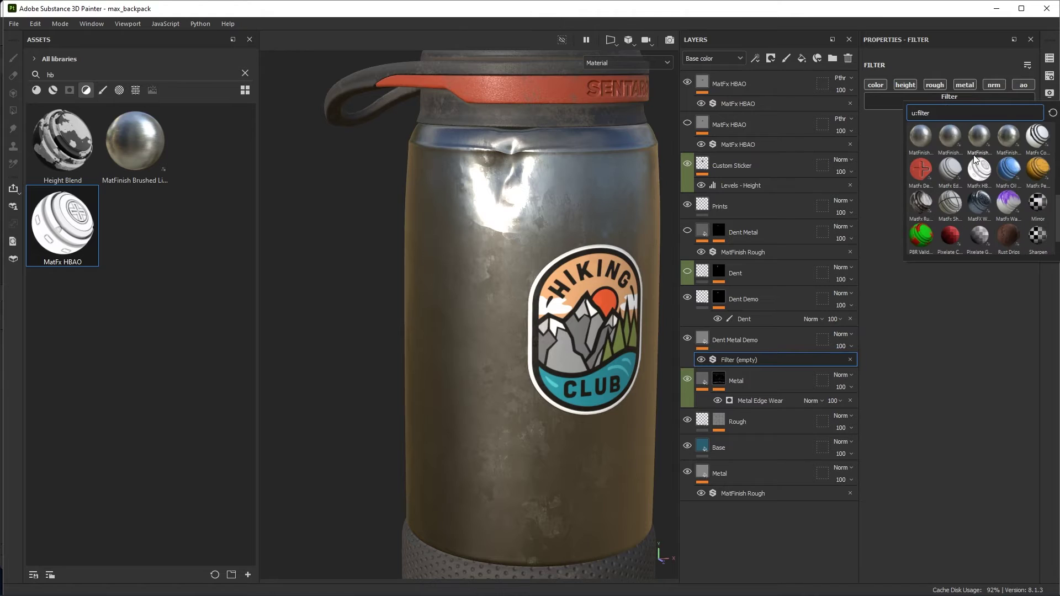
mouse_move(1006, 138)
click(1003, 138)
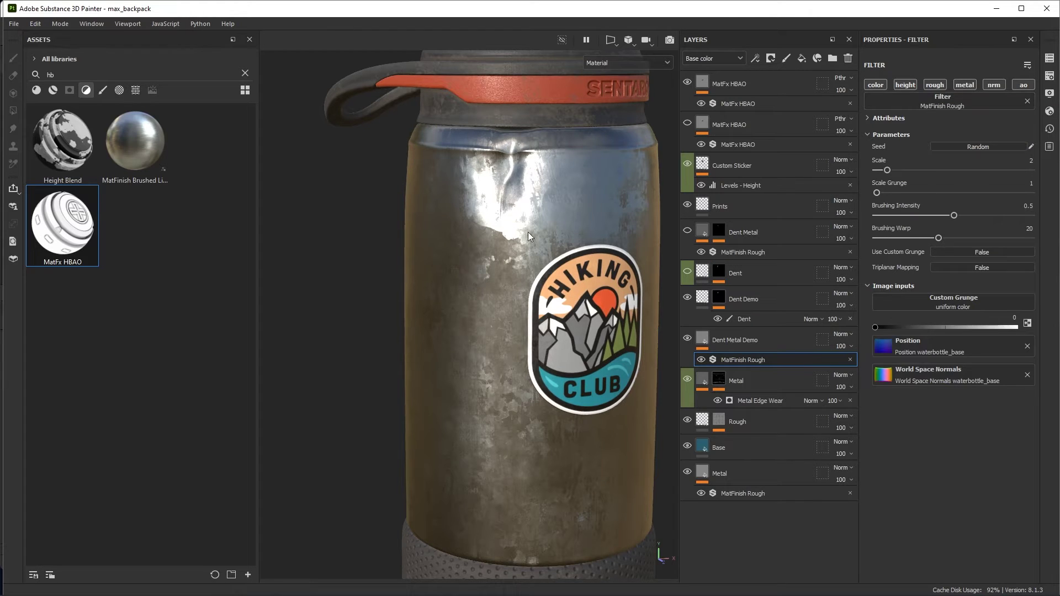
- Set the MatFinish Rough filter's Scale to 7 and Brushing Intensity to 0.74
alt+drag(528, 233, 554, 269)
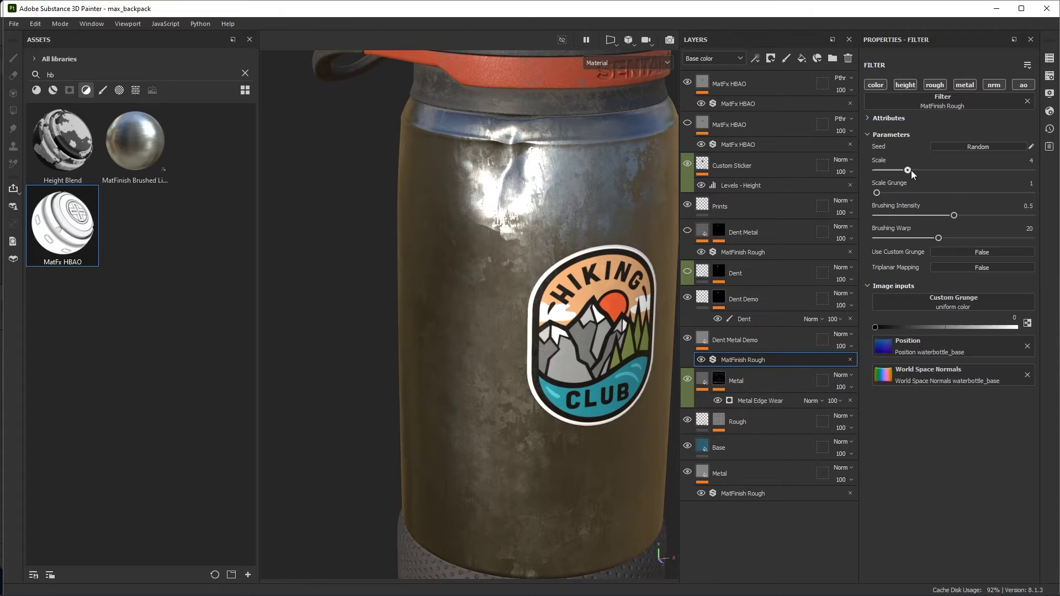
drag(910, 170, 928, 170)
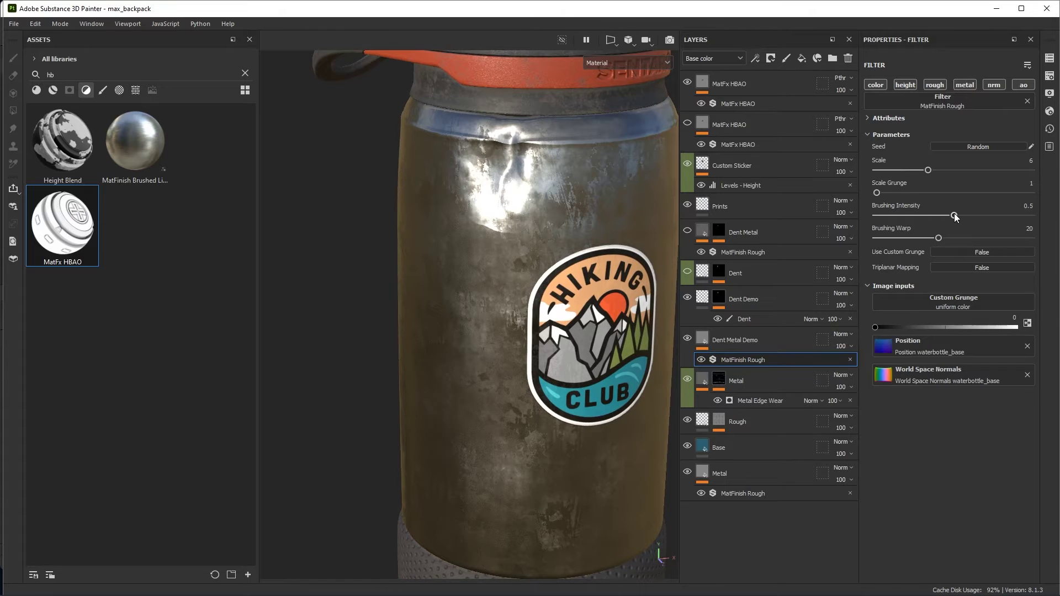
drag(954, 216, 990, 215)
mouse_move(529, 221)
alt+mouse_down()
mouse_move(488, 196)
mouse_move(497, 199)
alt+mouse_up()
mouse_move(925, 169)
mouse_down()
mouse_move(908, 167)
mouse_move(937, 170)
mouse_up()
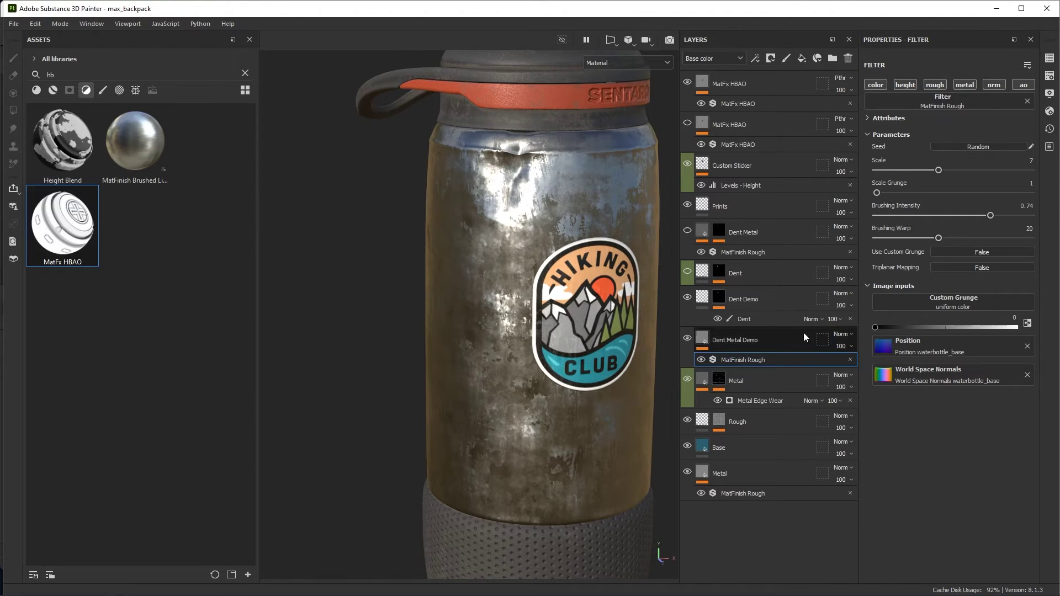
- Raise the Dent Metal Demo layer's roughness to 0.4130 and check the metal finish on the bottle
click(731, 341)
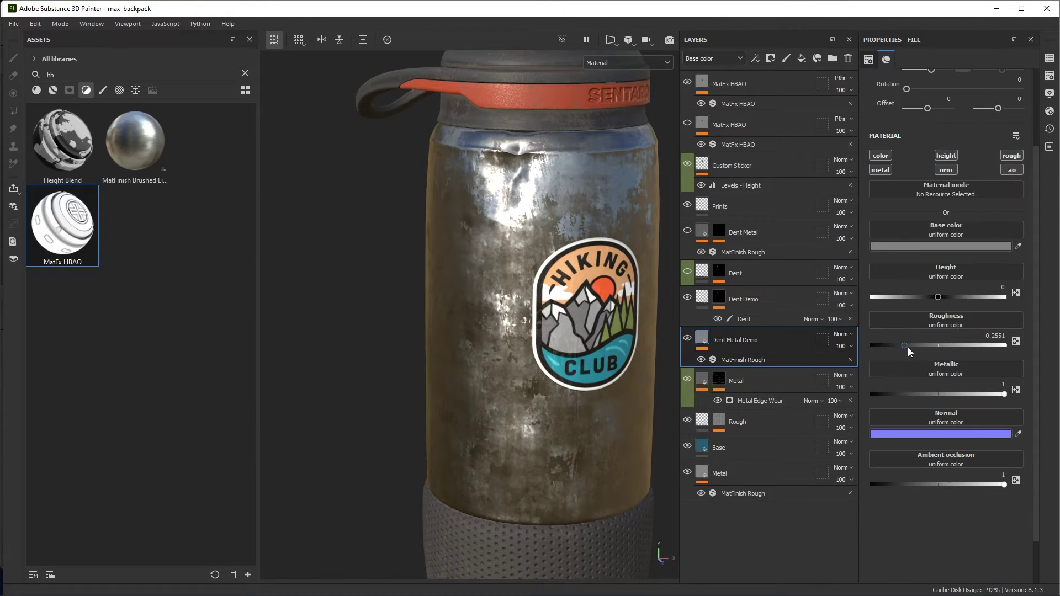
drag(907, 347, 926, 349)
alt+drag(529, 287, 558, 246)
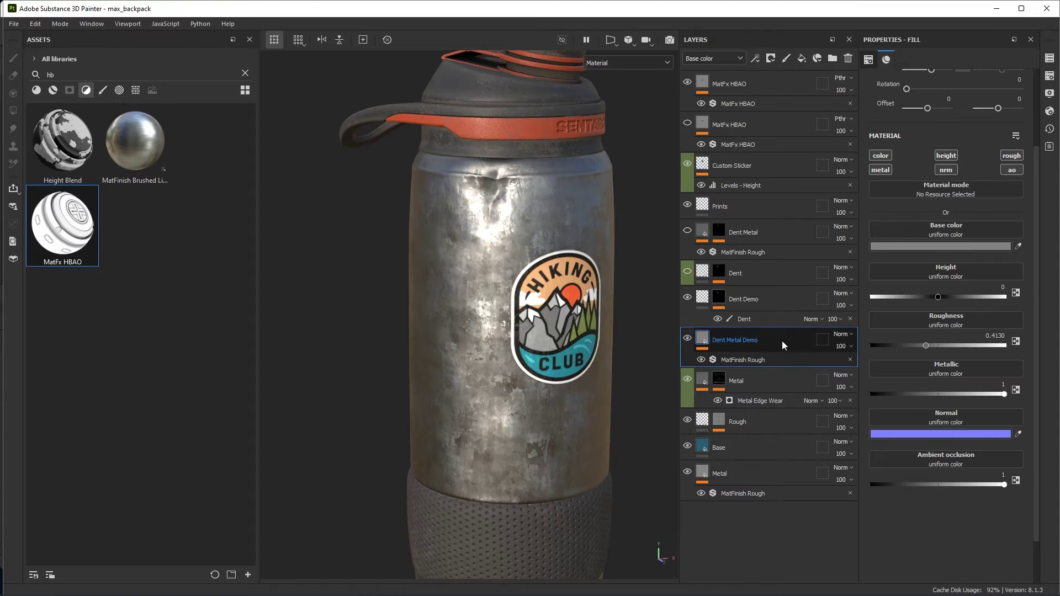
- Add a black mask to the Dent Metal Demo layer and frame the dent area
click(773, 60)
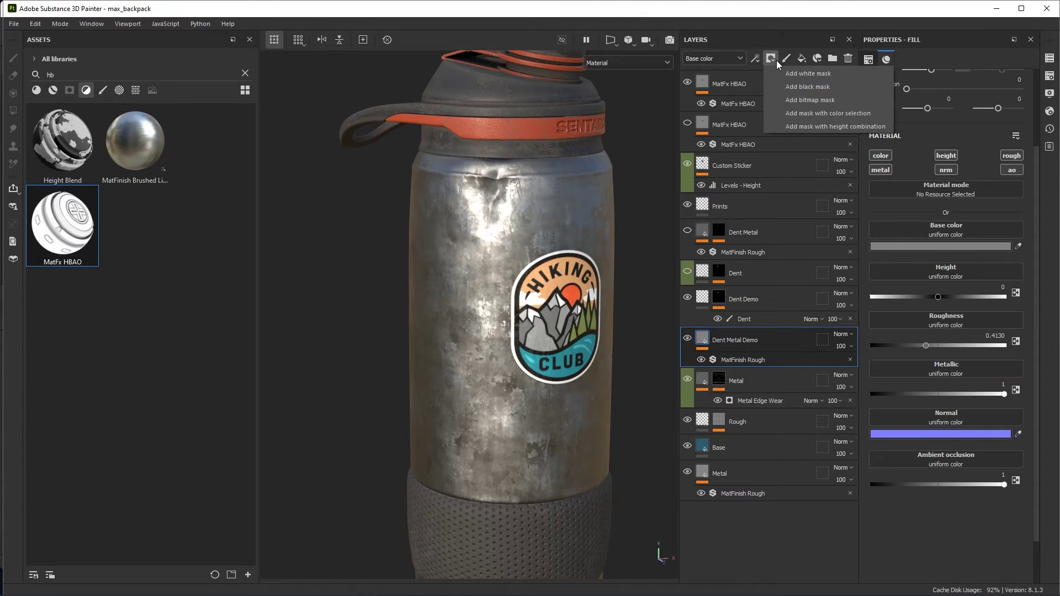
click(797, 87)
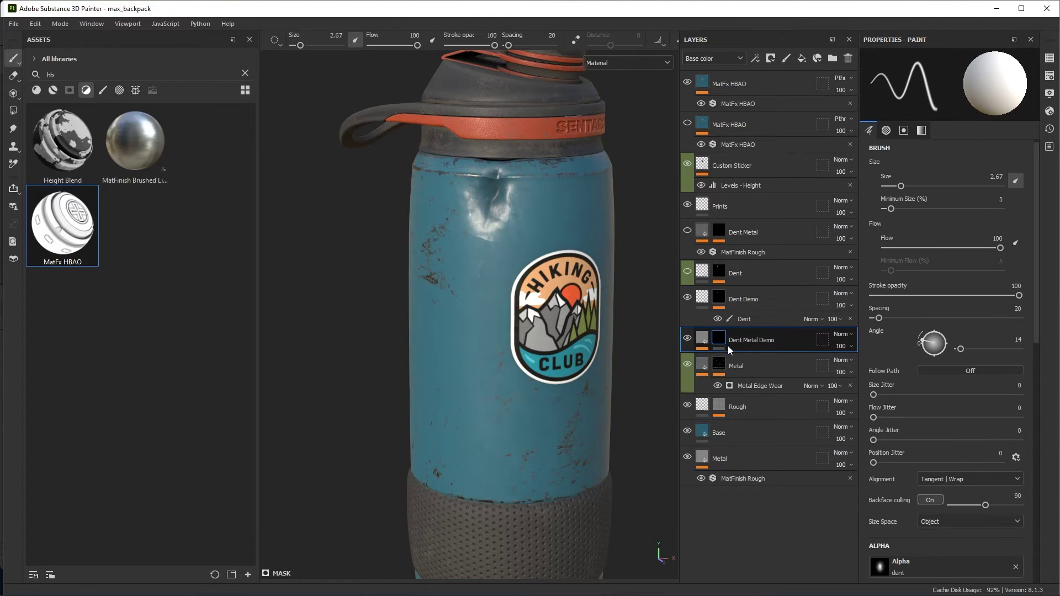
alt+right_drag(583, 218, 598, 237)
mouse_move(599, 237)
alt+mouse_down()
mouse_move(565, 260)
mouse_move(607, 249)
alt+mouse_up()
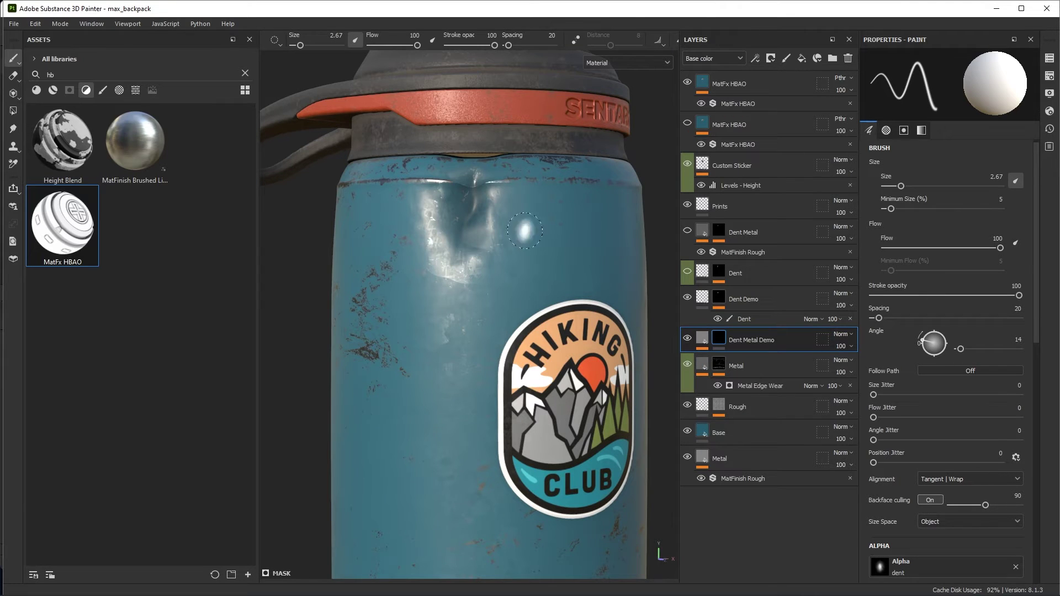
alt+drag(532, 316, 538, 324)
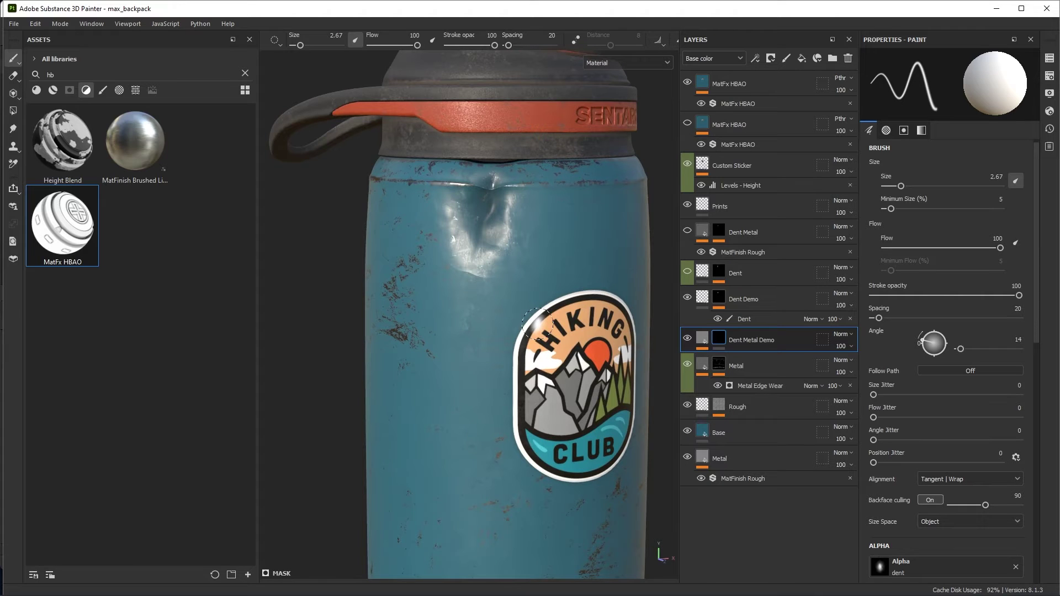
- View the Dent Demo layer's mask on its own and add an anchor point above its Dent paint effect
click(743, 318)
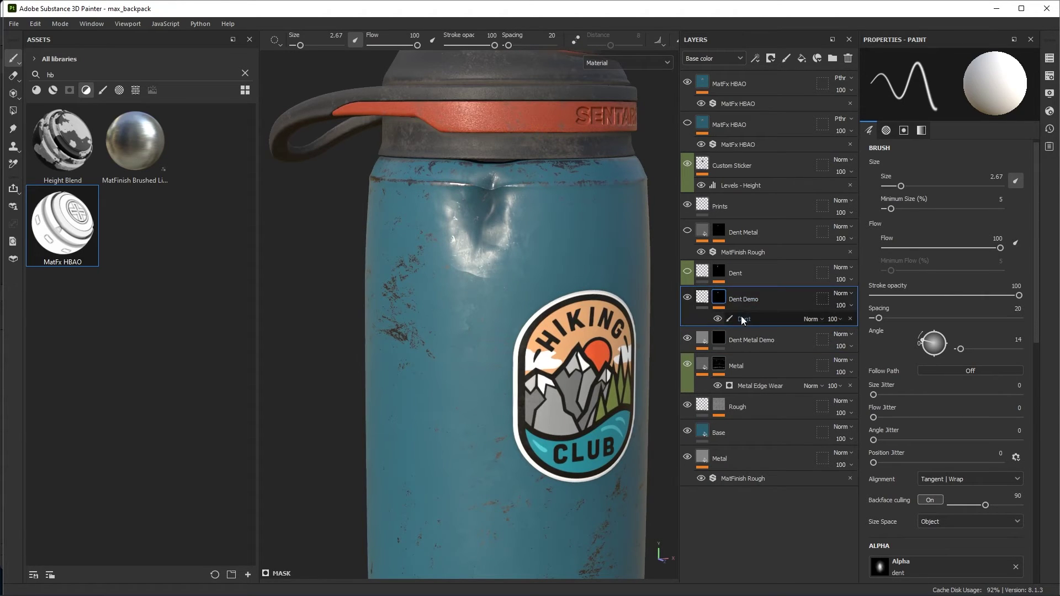
click(702, 297)
click(718, 298)
click(751, 321)
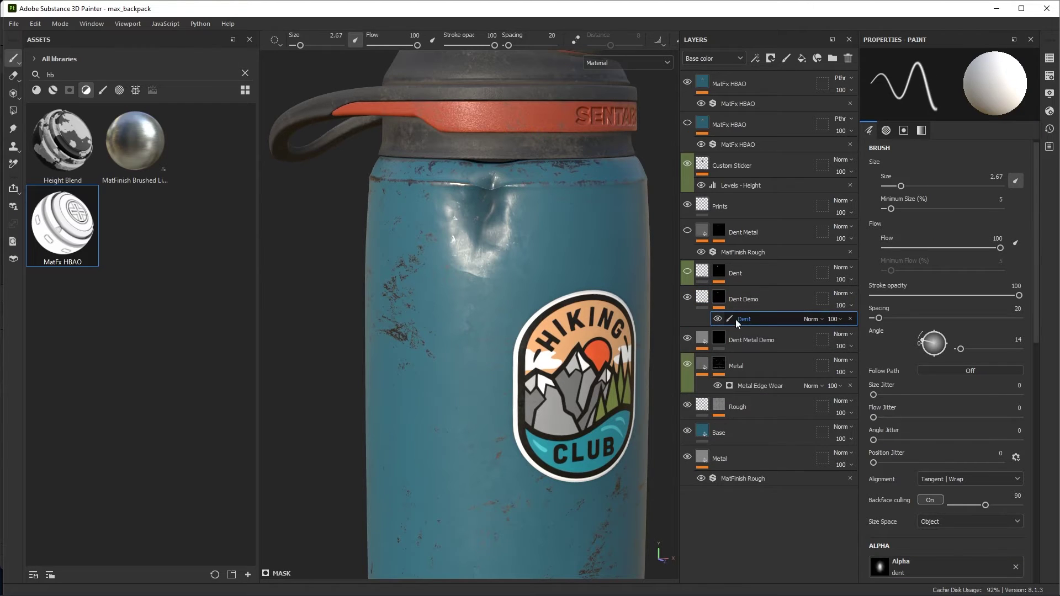
alt+click(718, 299)
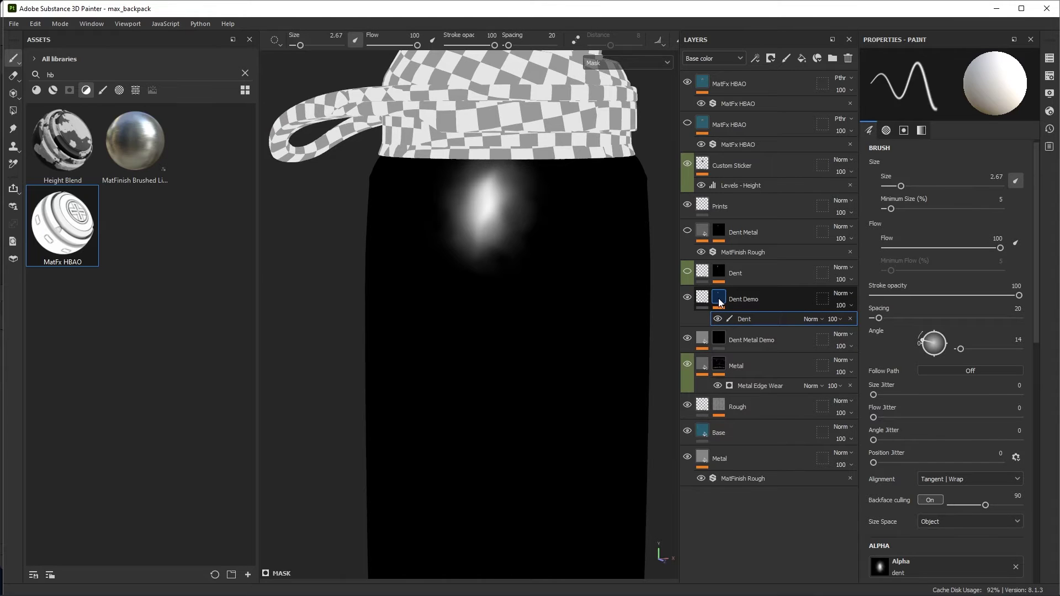
scroll(538, 249, up, 3)
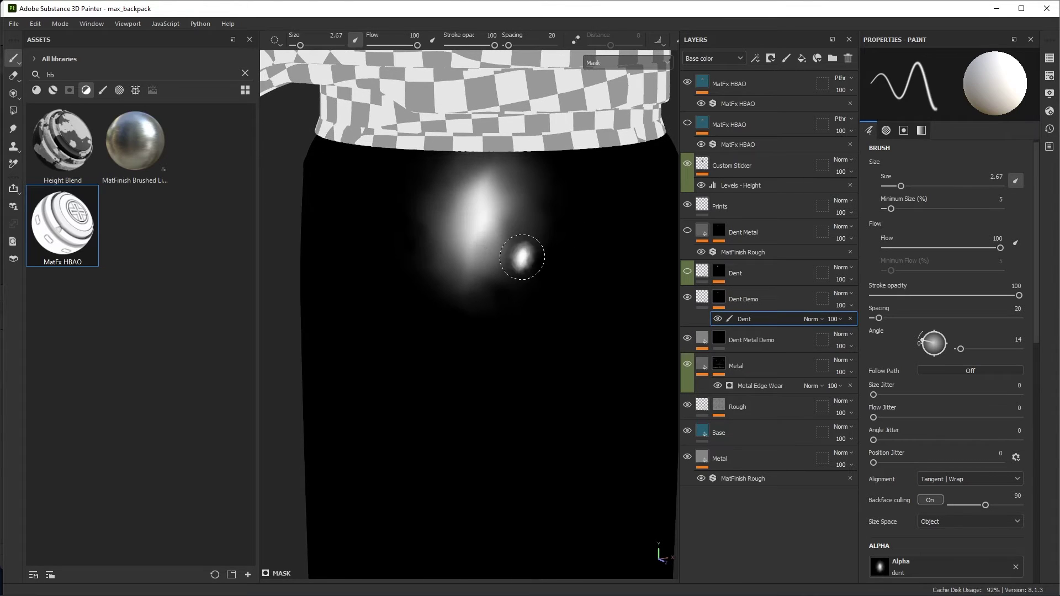
scroll(578, 285, down, 1)
scroll(578, 284, down, 1)
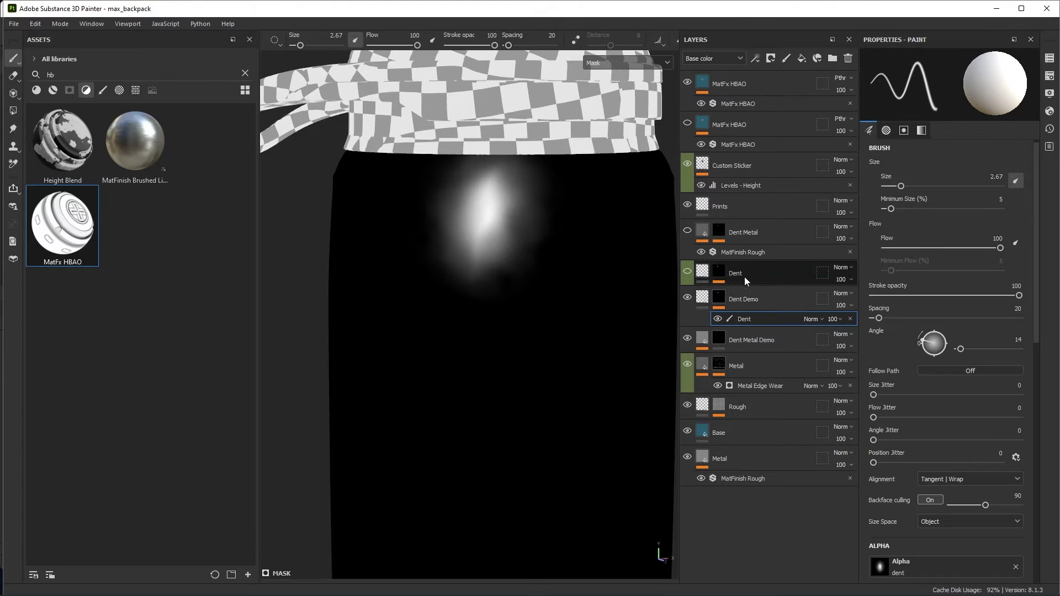
click(756, 58)
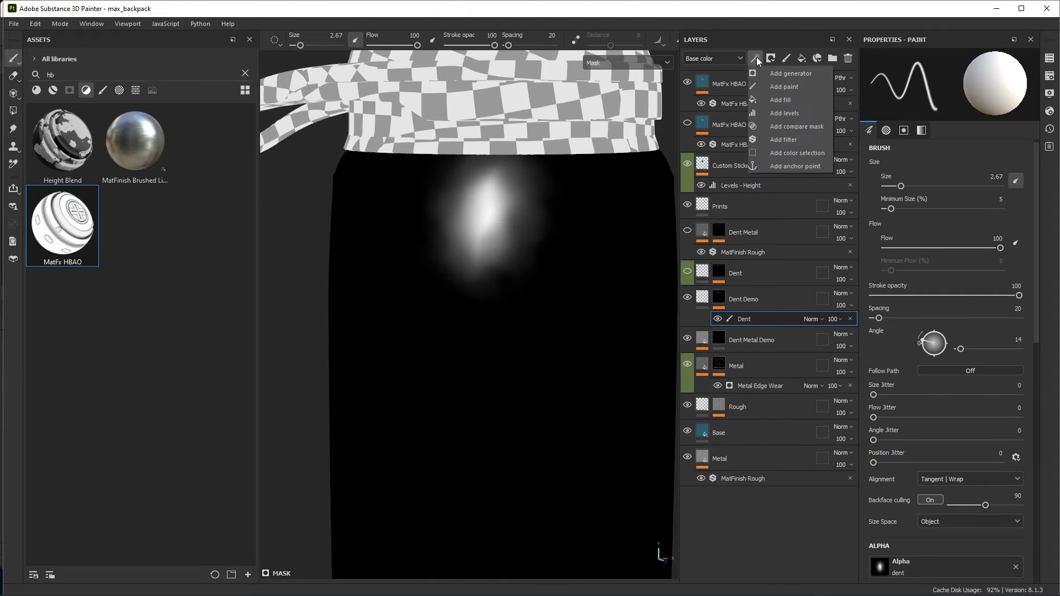
click(795, 166)
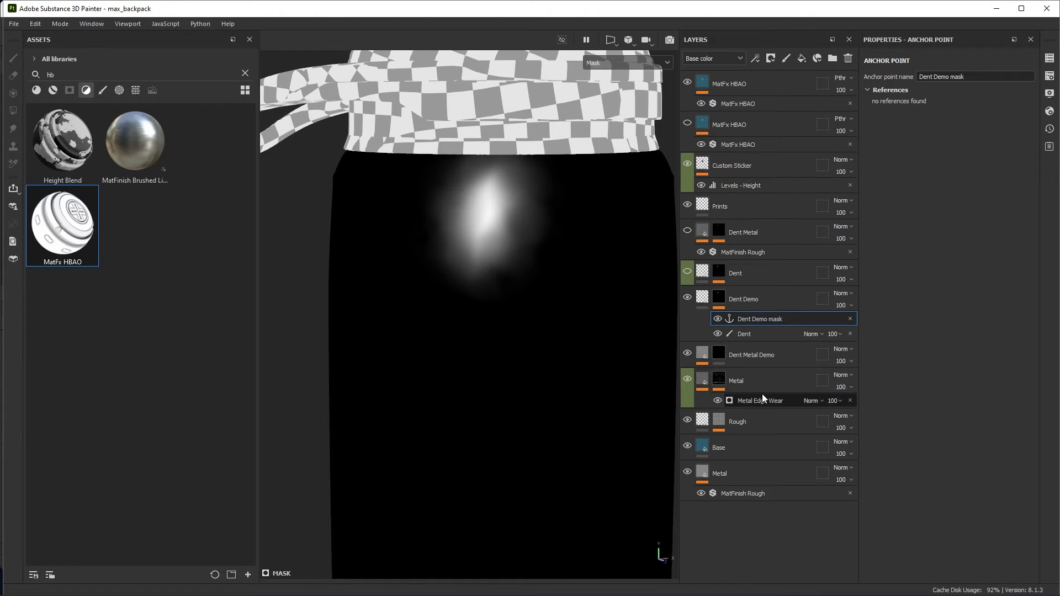
- Move the Dent Metal Demo layer directly above the Dent Metal layer and select the anchor point in the Dent Demo mask
click(781, 354)
drag(777, 353, 788, 225)
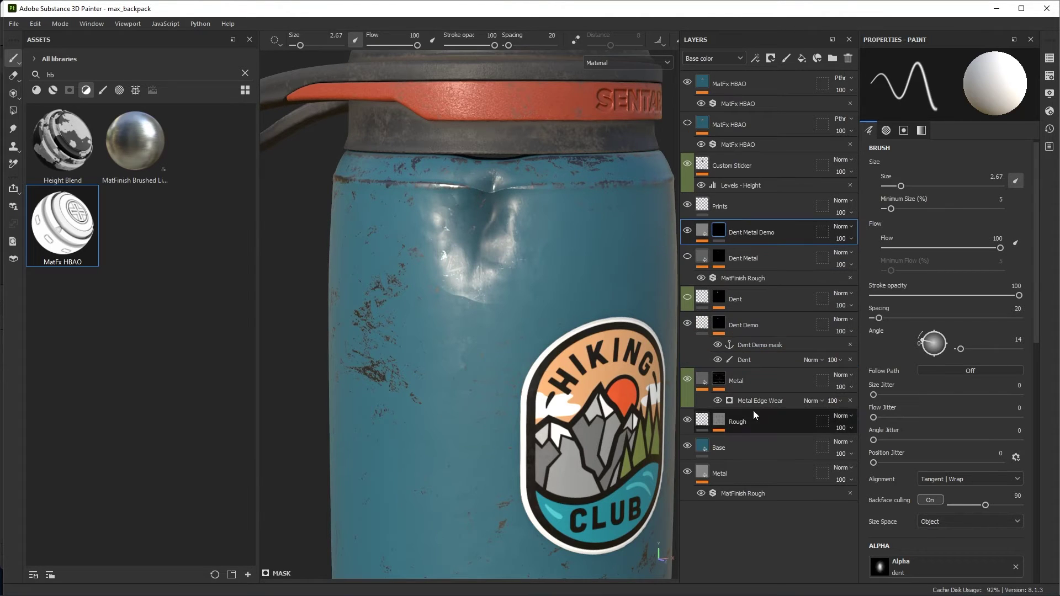
click(759, 345)
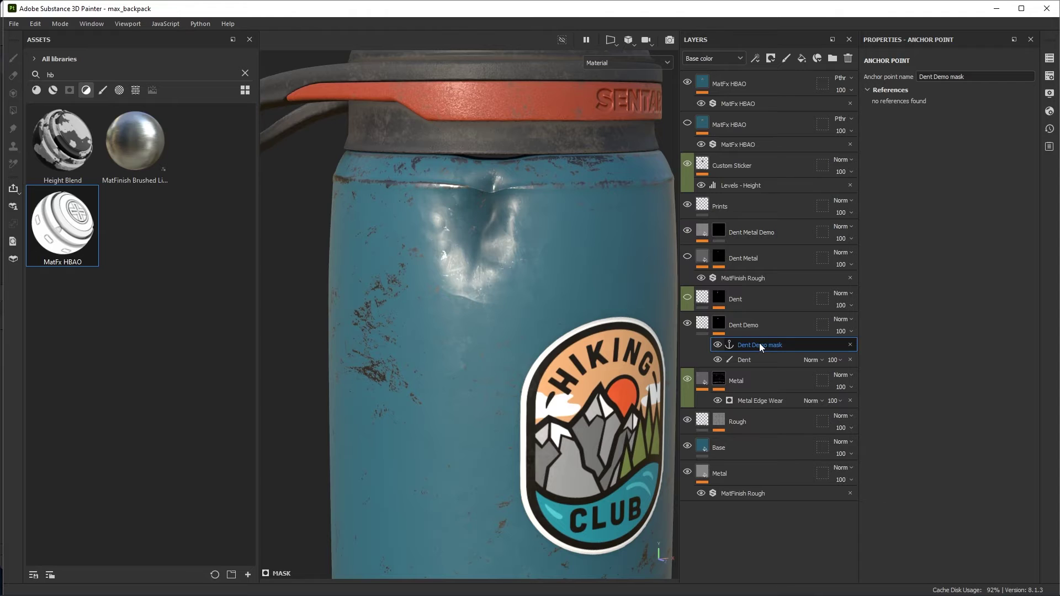
scroll(563, 243, up, 3)
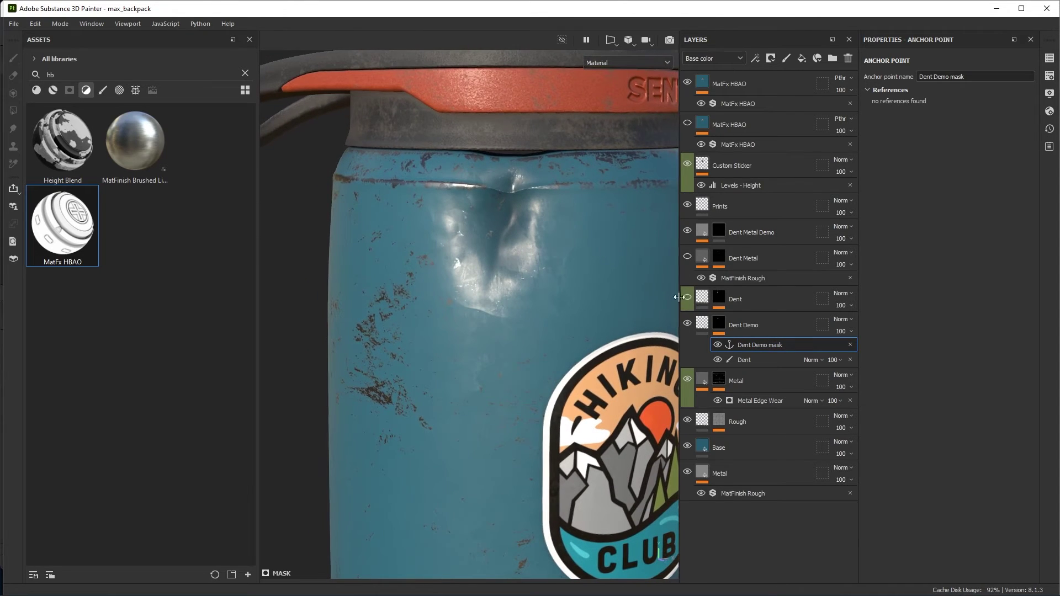
- Add a fill effect to the Dent Metal Demo mask and use the Dent Demo mask anchor point as its grayscale source
click(767, 234)
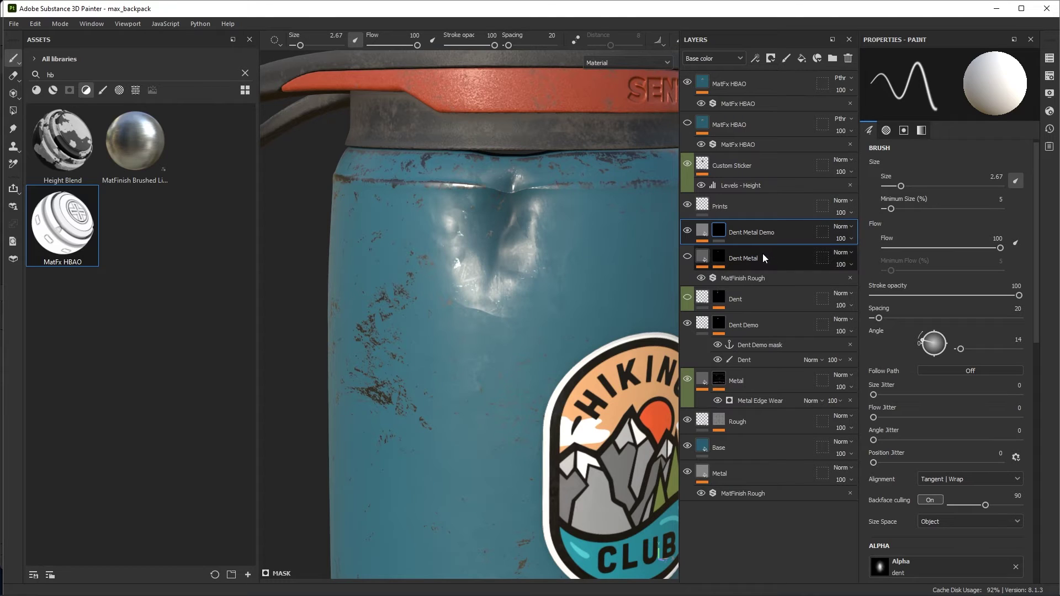
click(753, 59)
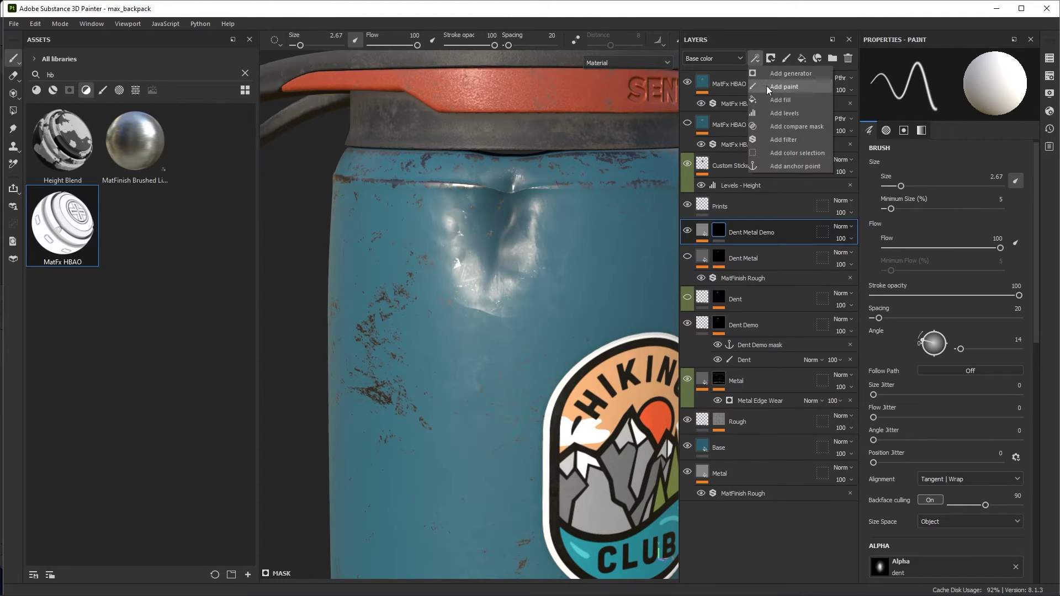
click(781, 102)
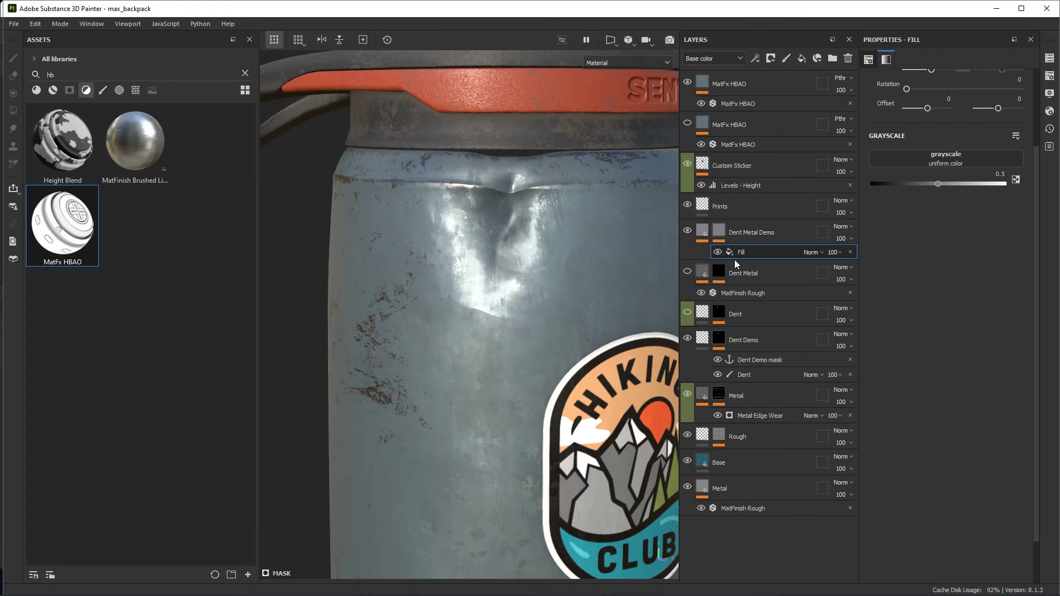
click(874, 160)
click(936, 171)
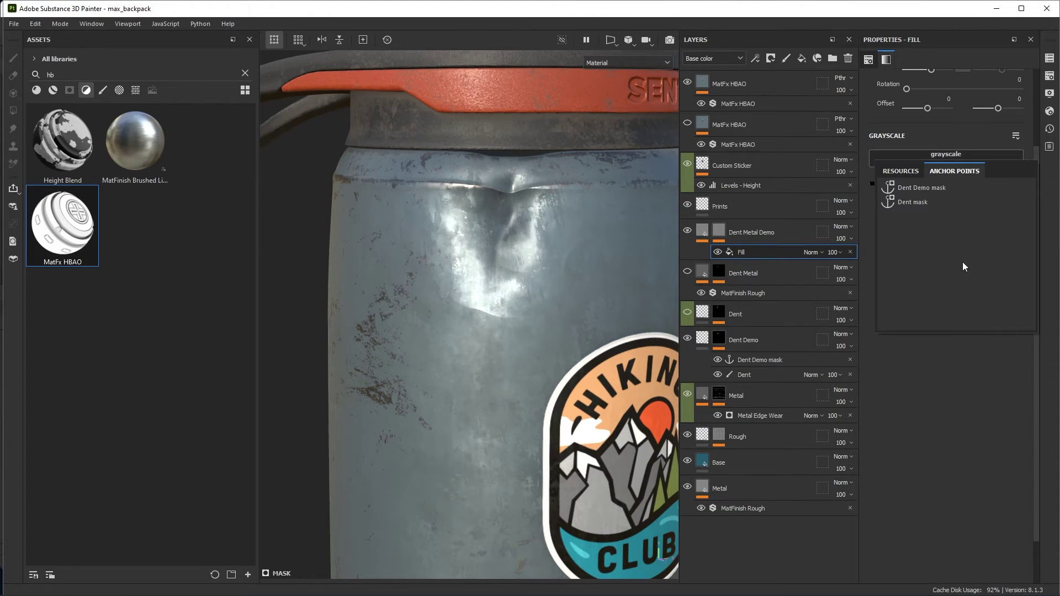
click(926, 190)
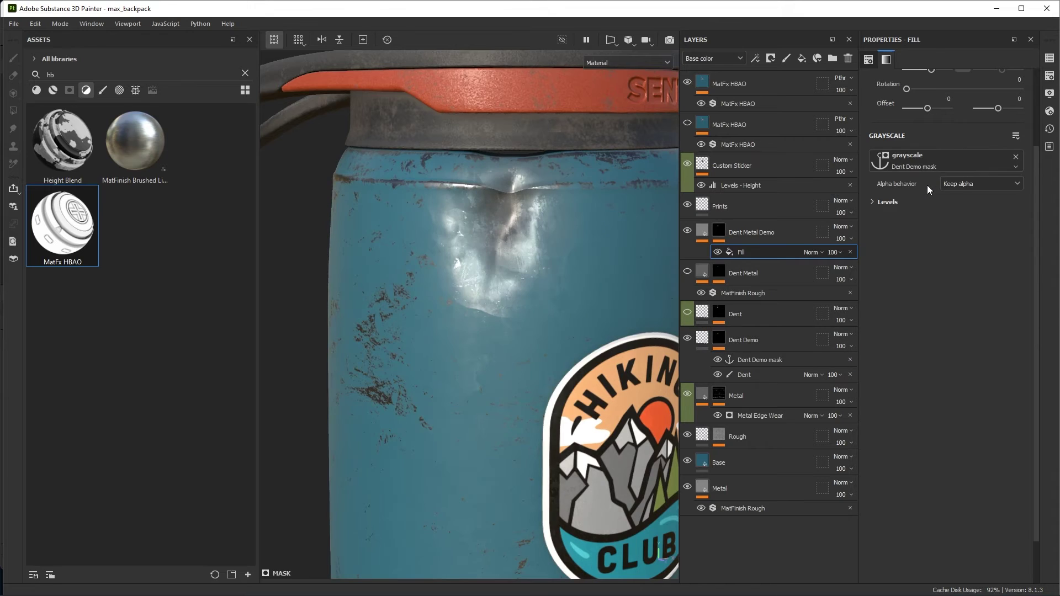
alt+drag(651, 243, 566, 247)
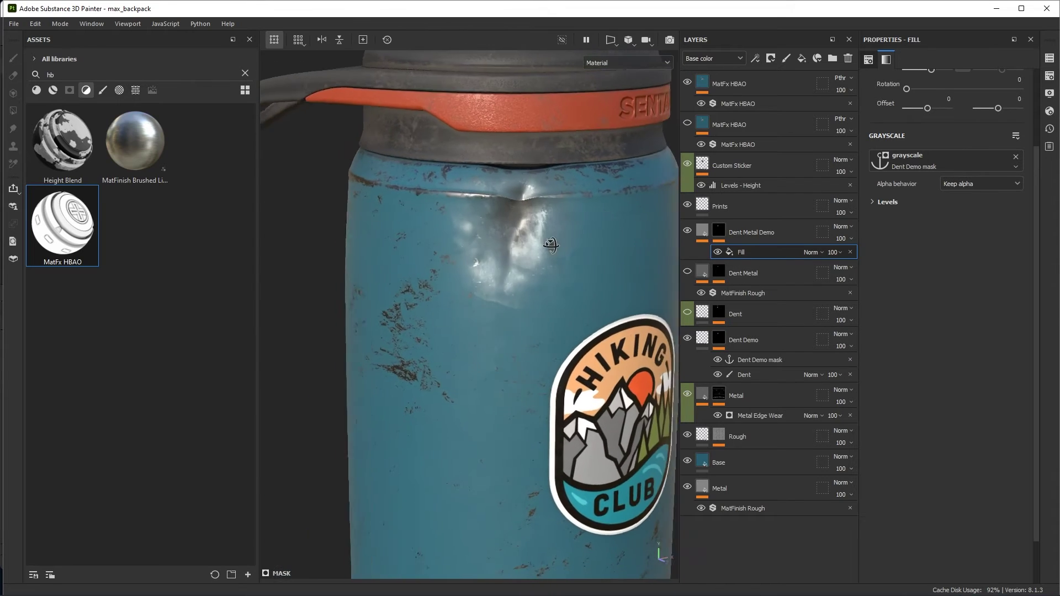
- Tighten the levels of the mask fill's anchor point by raising the black input and setting the white input to 0.14, and check the exposed metal
scroll(566, 247, up, 4)
click(873, 202)
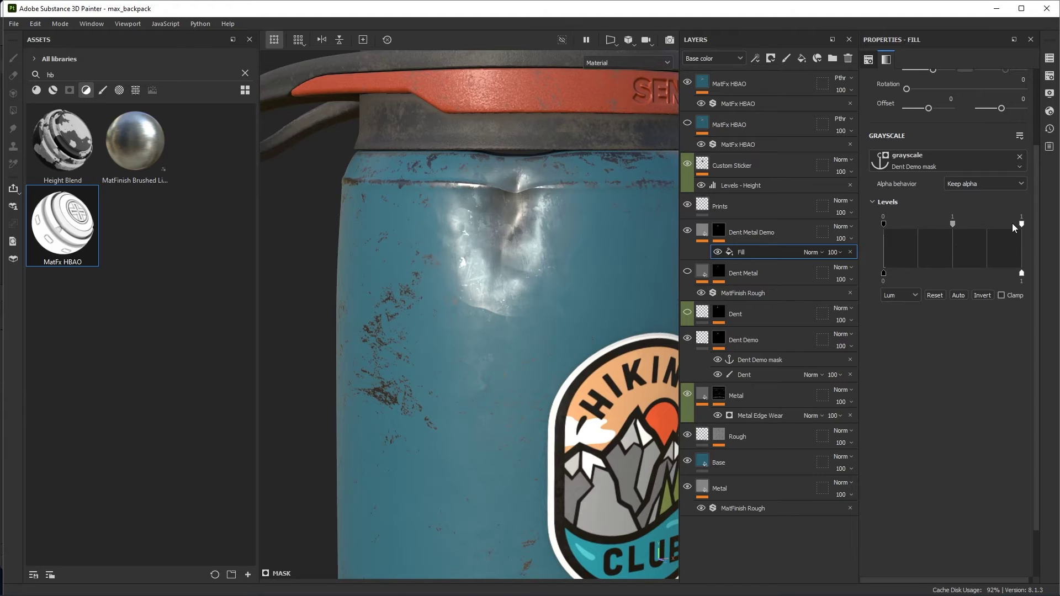
drag(1022, 223, 1008, 224)
drag(886, 224, 922, 227)
drag(1009, 224, 903, 224)
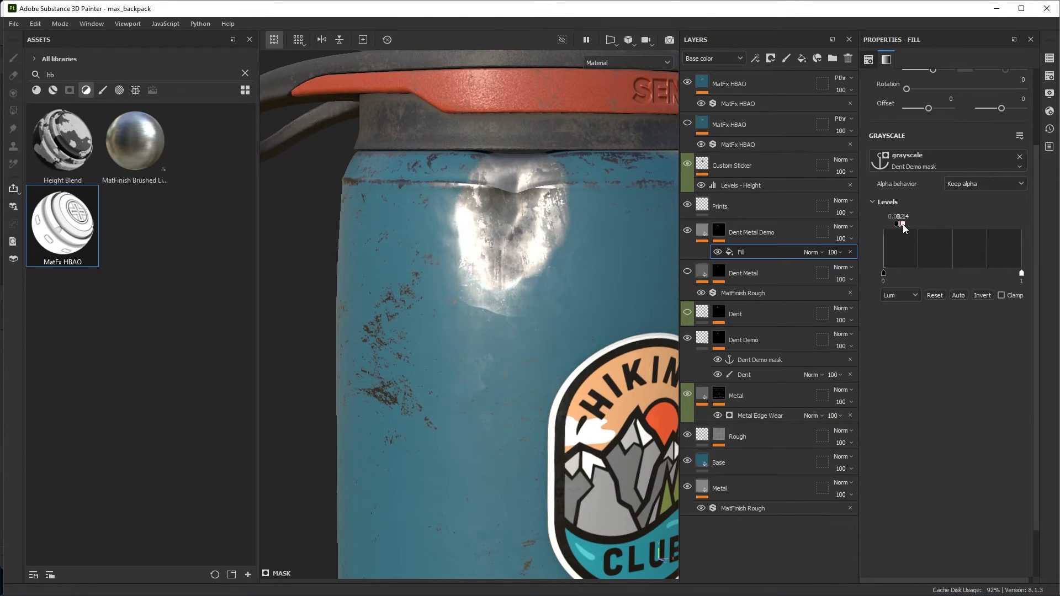
scroll(584, 244, down, 3)
alt+drag(584, 243, 562, 228)
scroll(564, 245, up, 2)
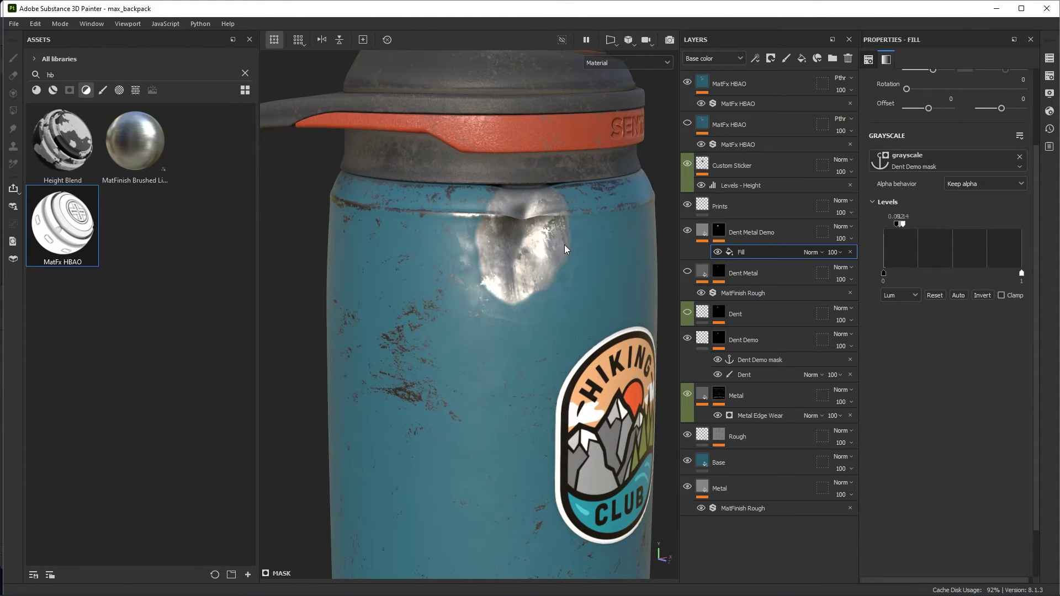
scroll(564, 244, up, 3)
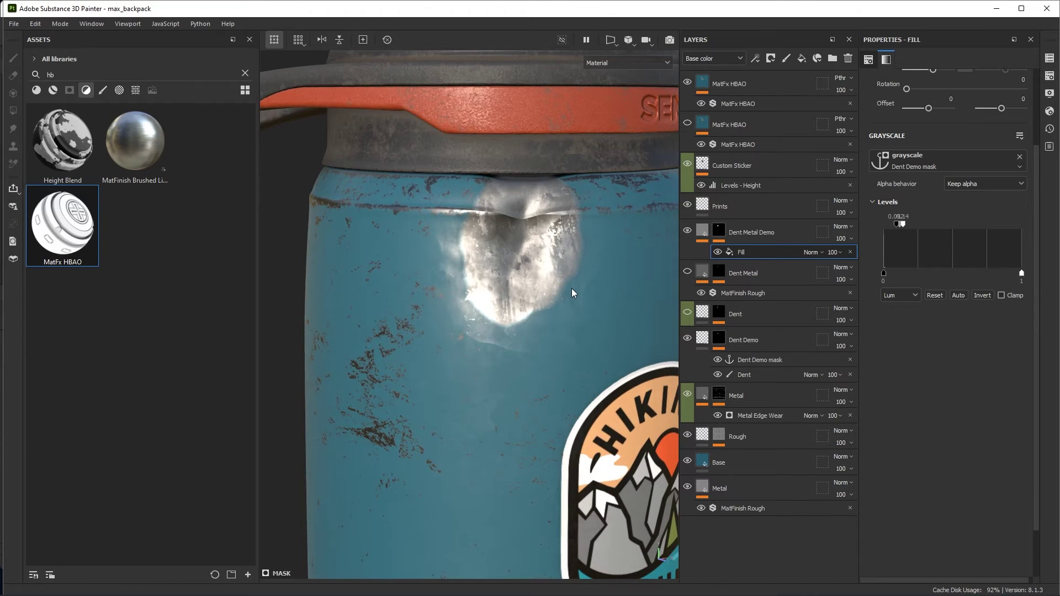
scroll(551, 272, up, 1)
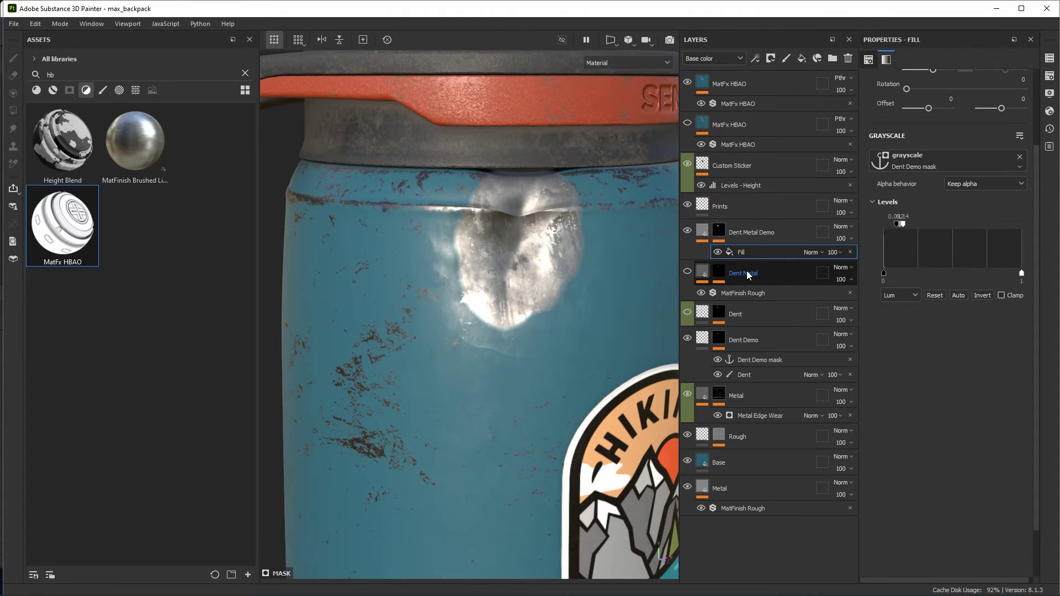
alt+drag(612, 276, 567, 255)
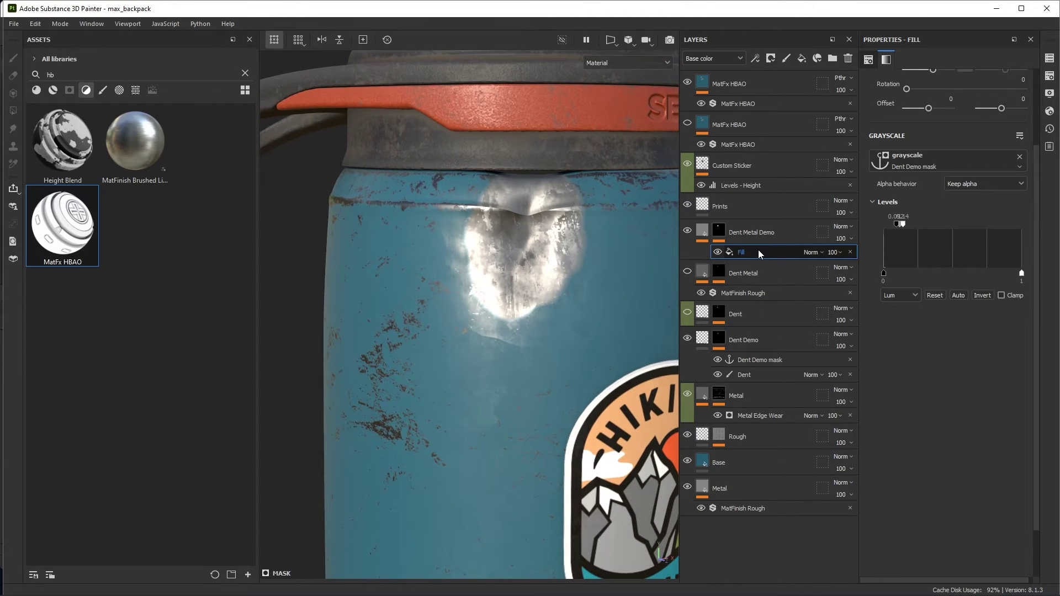
- Set the Dent Demo layer's height to 0.0040 and inspect the metal mask on the flattened dent from several angles
click(783, 344)
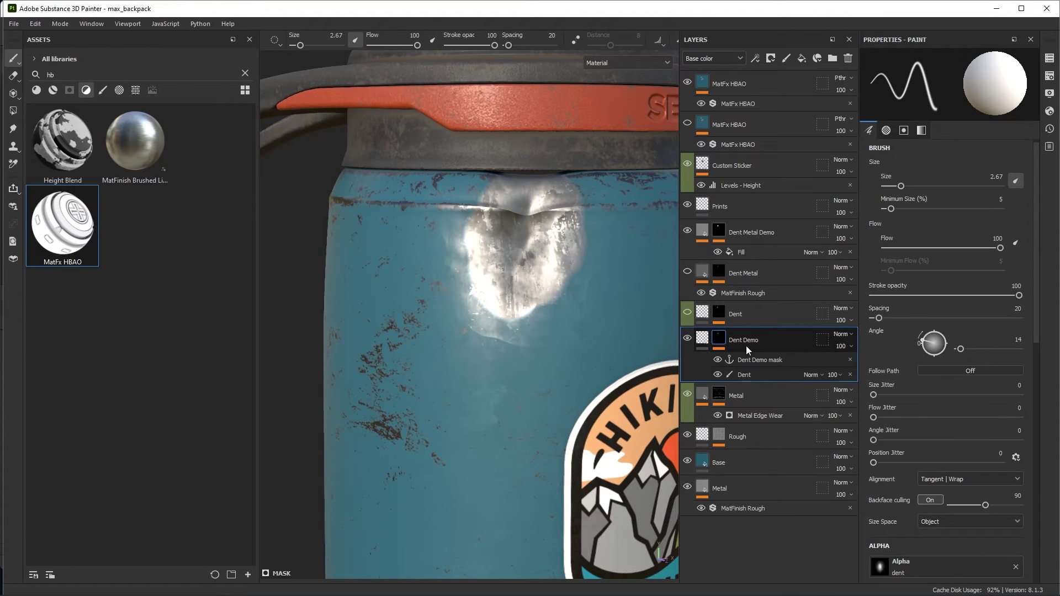
click(694, 345)
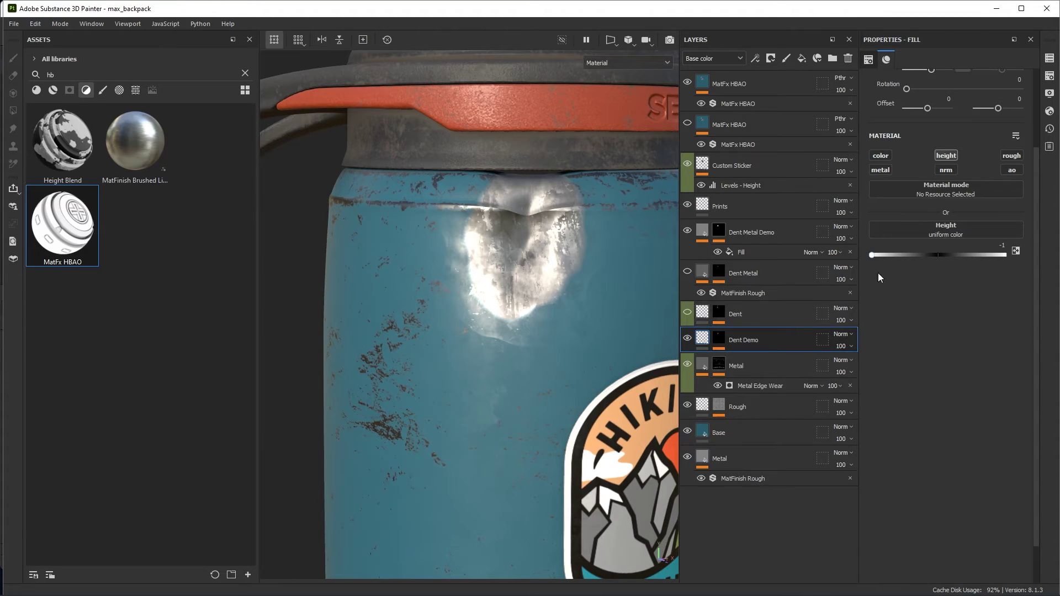
alt+drag(611, 243, 594, 277)
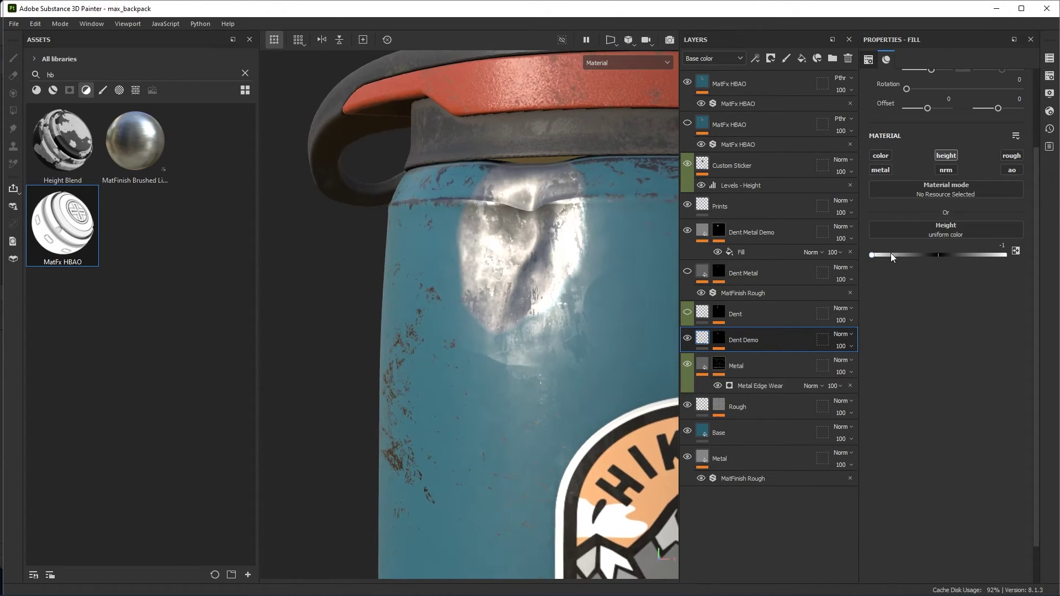
drag(873, 254, 939, 265)
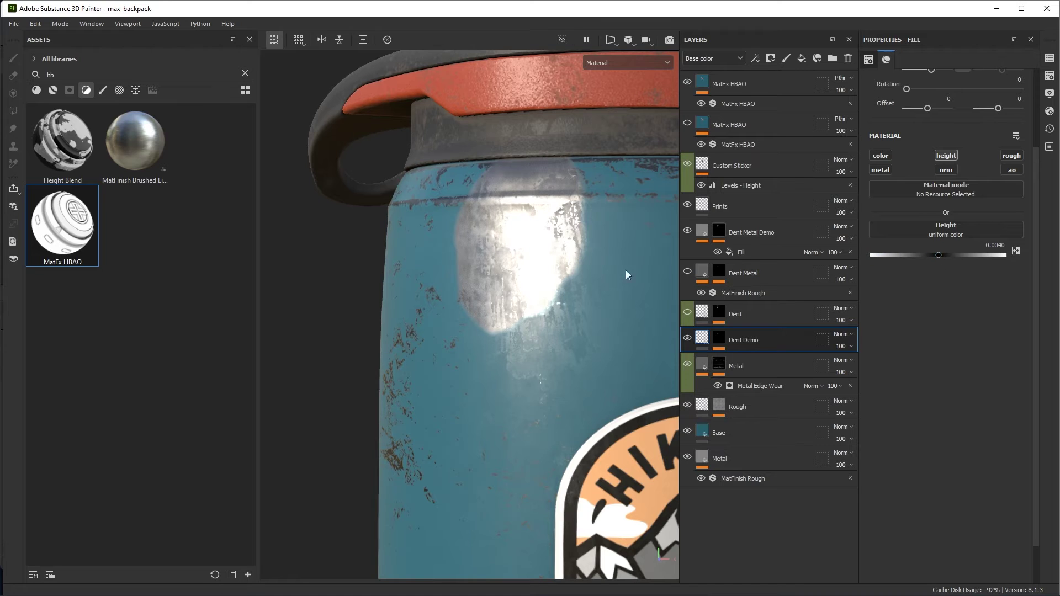
alt+right_drag(627, 274, 577, 265)
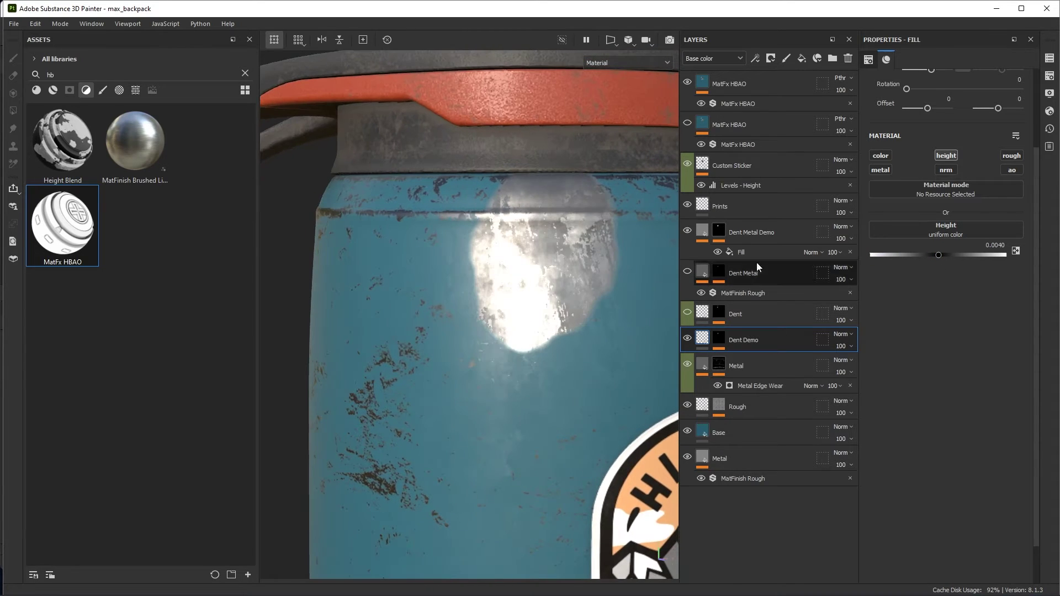
click(734, 252)
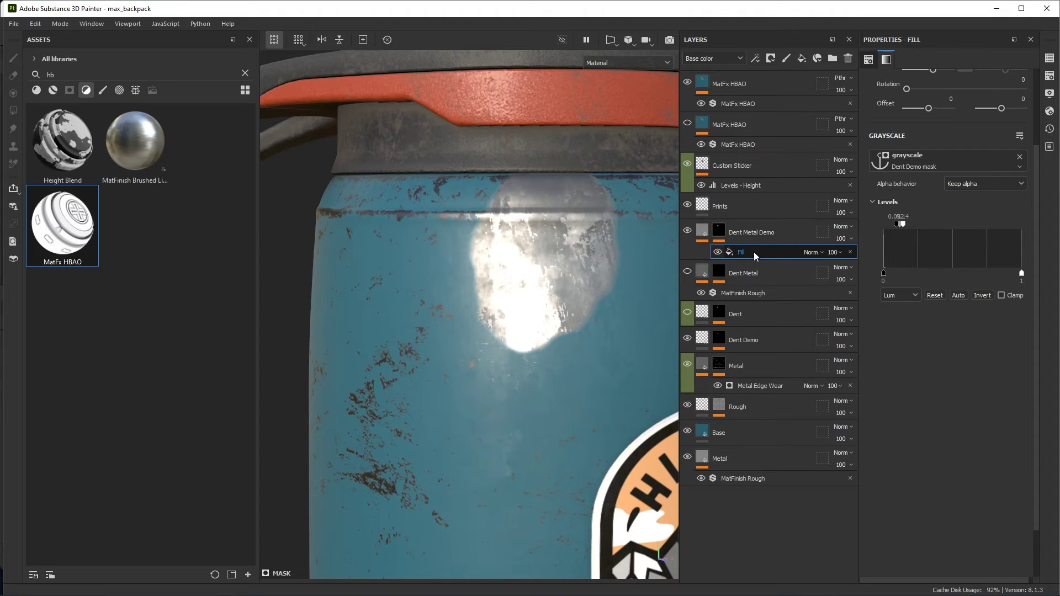
alt+drag(582, 281, 558, 348)
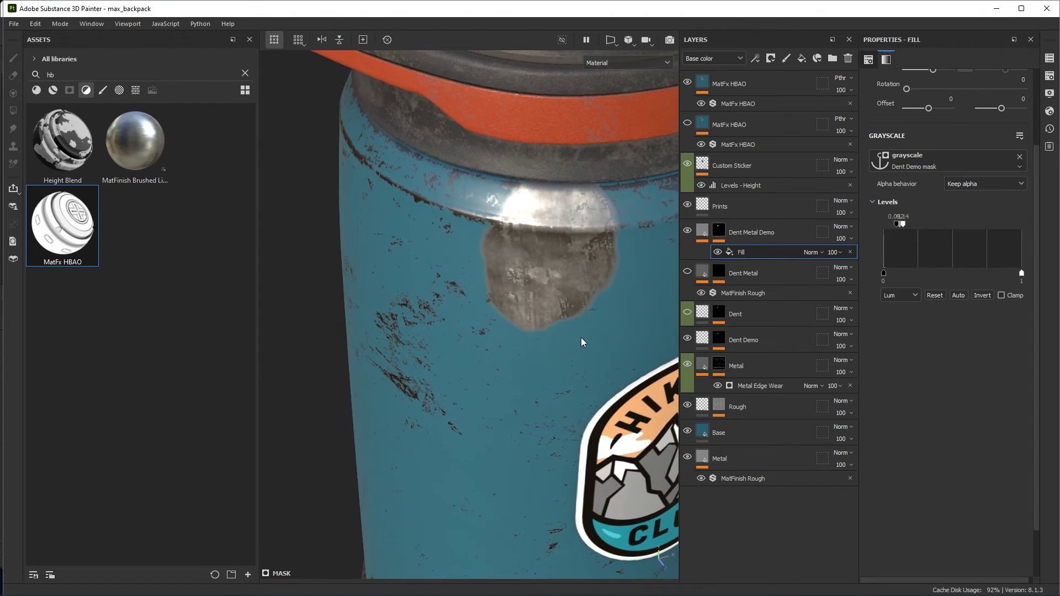
alt+drag(582, 287, 607, 301)
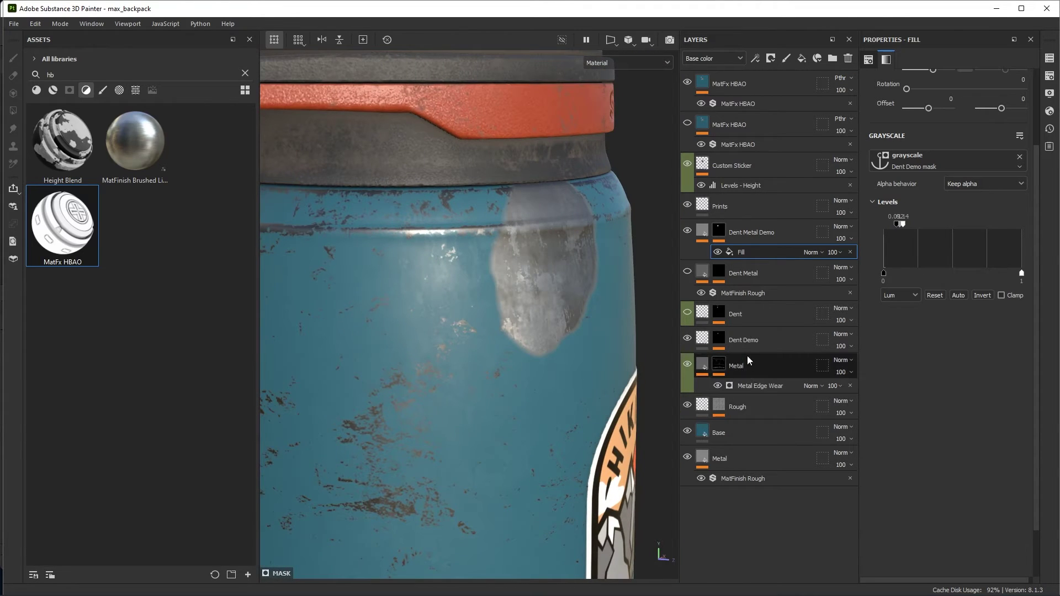
- Delete the fill effect from the Dent Metal Demo mask and set the Dent Demo layer's height to -1
click(720, 340)
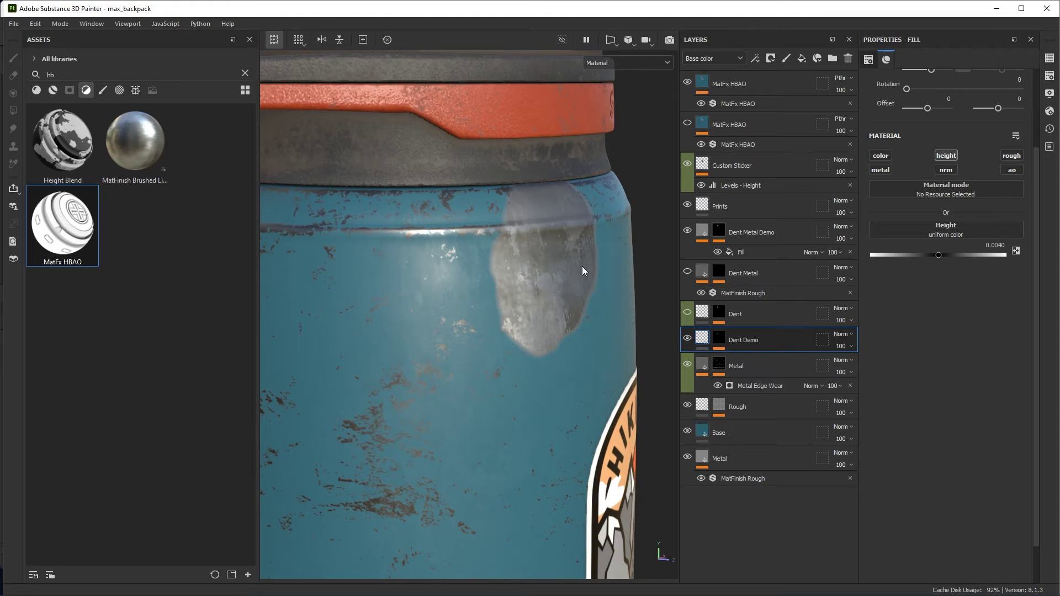
click(850, 252)
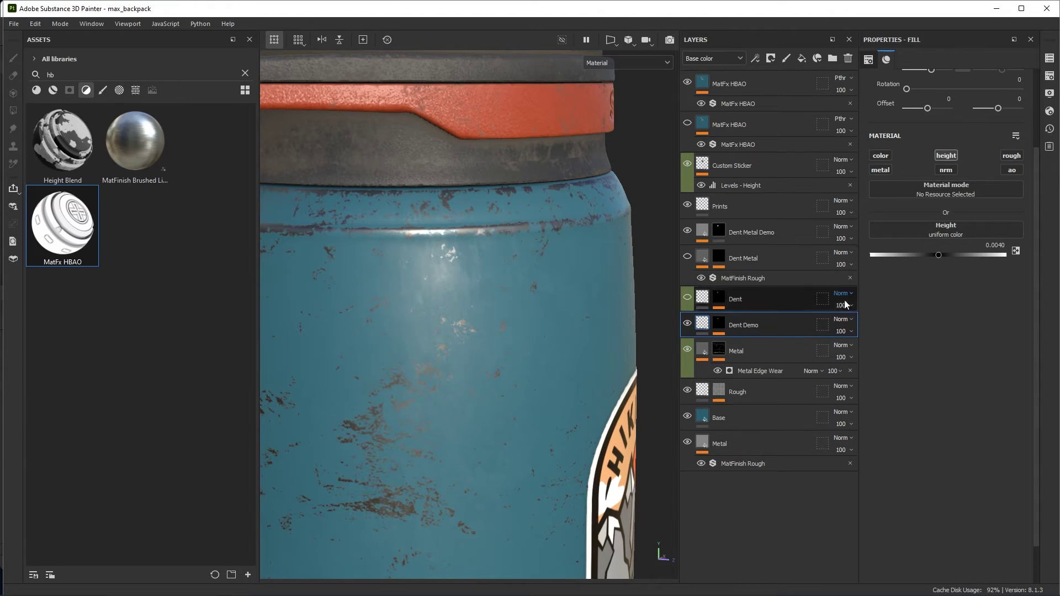
drag(938, 254, 871, 255)
scroll(524, 287, up, 5)
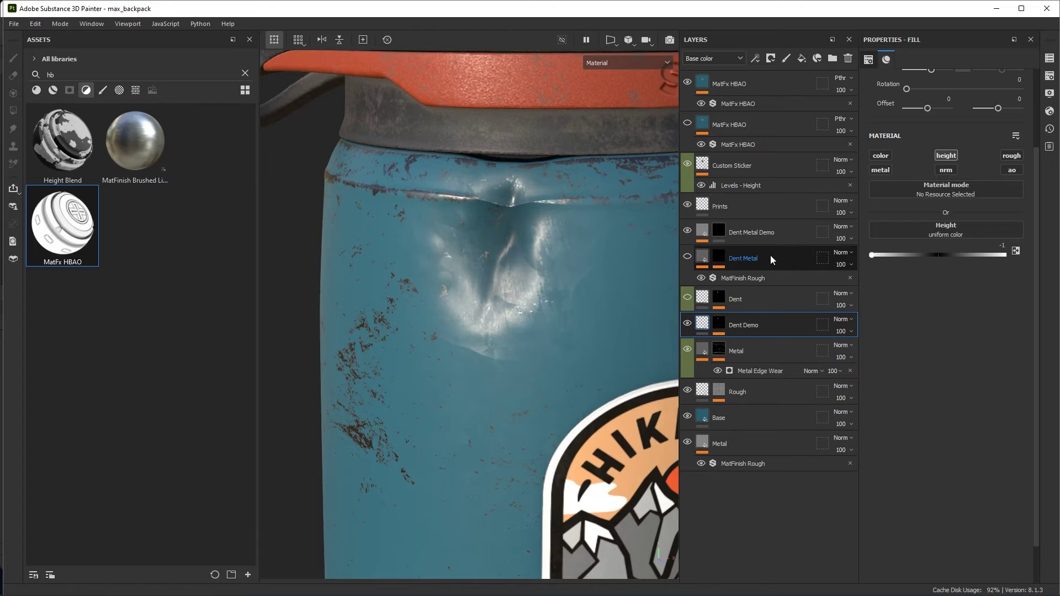
- Add a compare mask effect to the Dent Metal Demo layer's mask and check the dent on the bottle
click(716, 231)
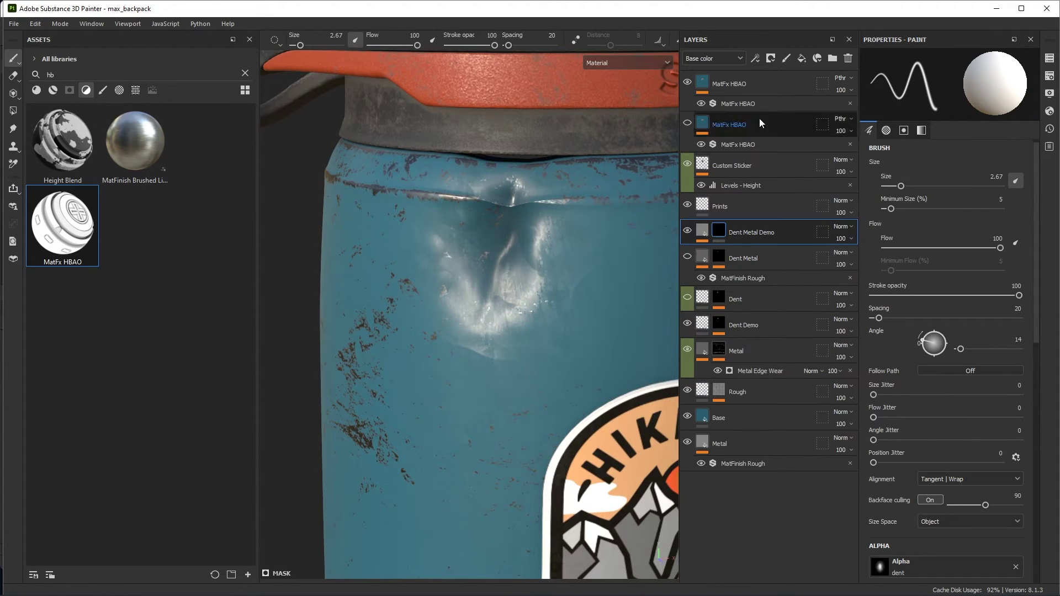
click(757, 60)
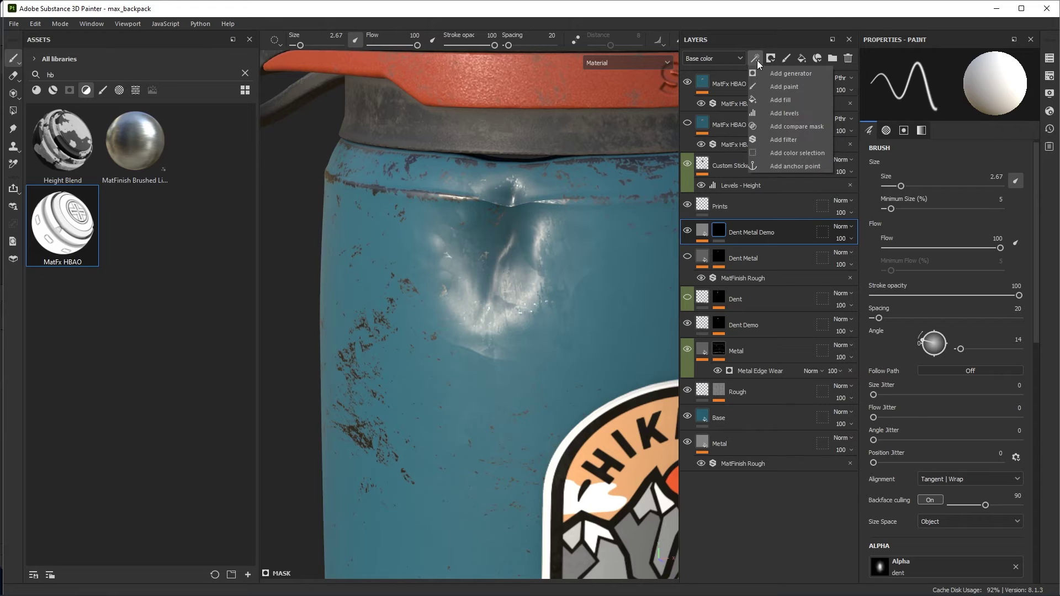
click(791, 125)
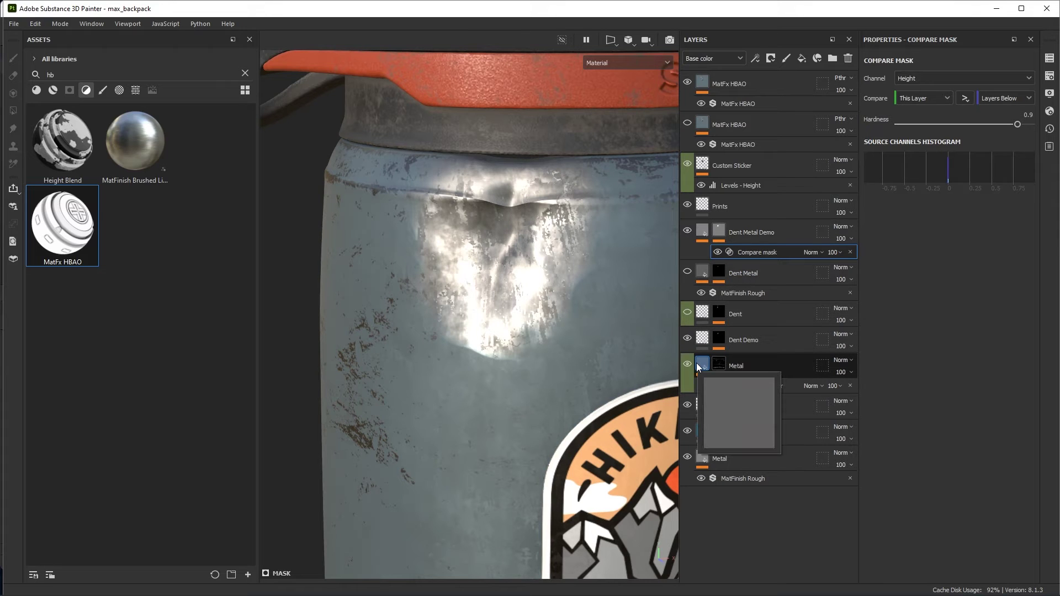
alt+drag(556, 312, 585, 249)
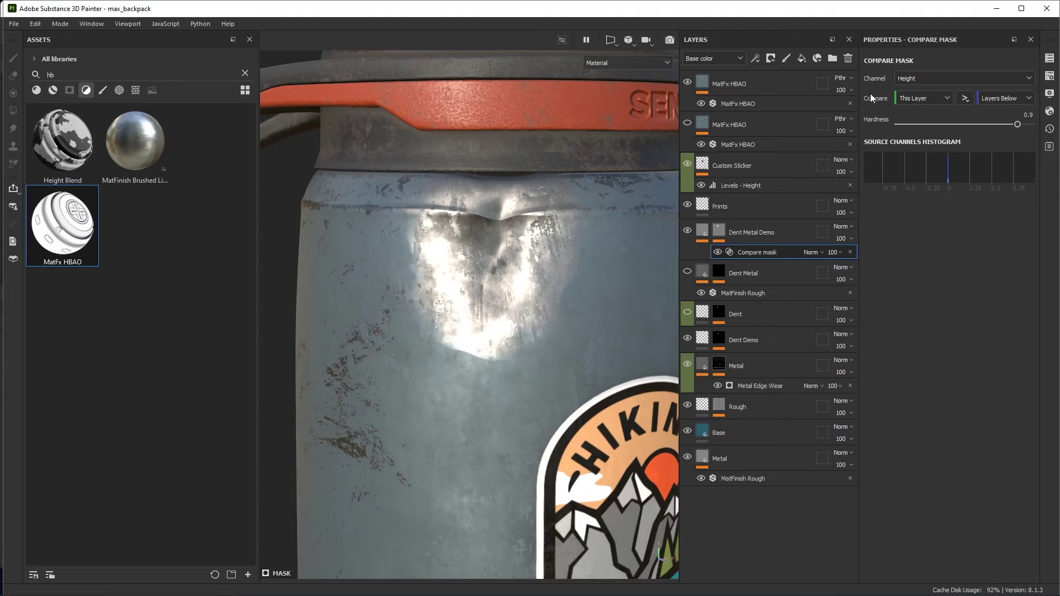
- Review the compare mask's channel choices and comparison operators without changing them
click(929, 78)
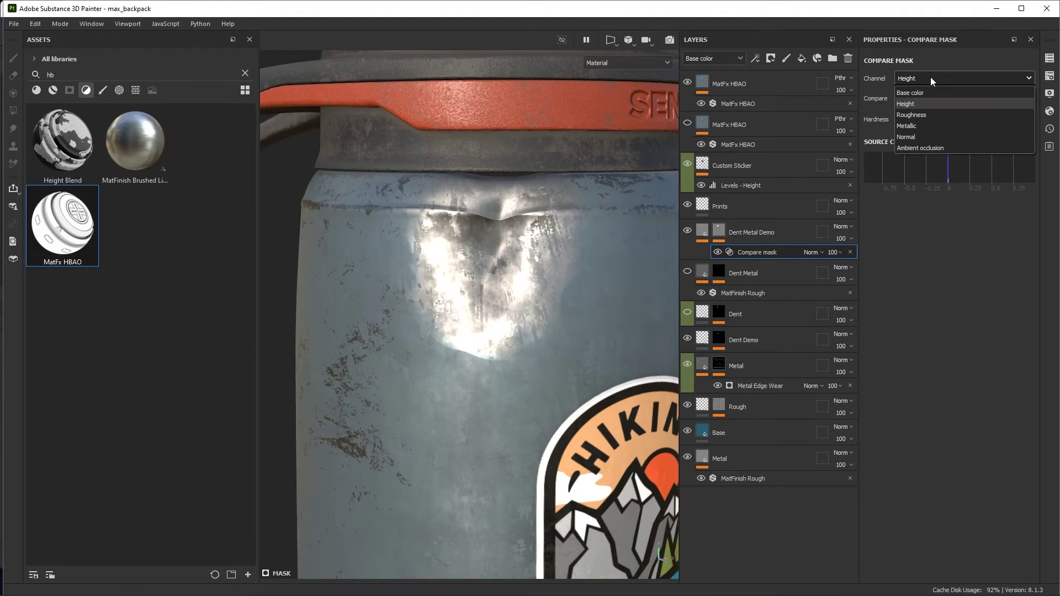
click(931, 77)
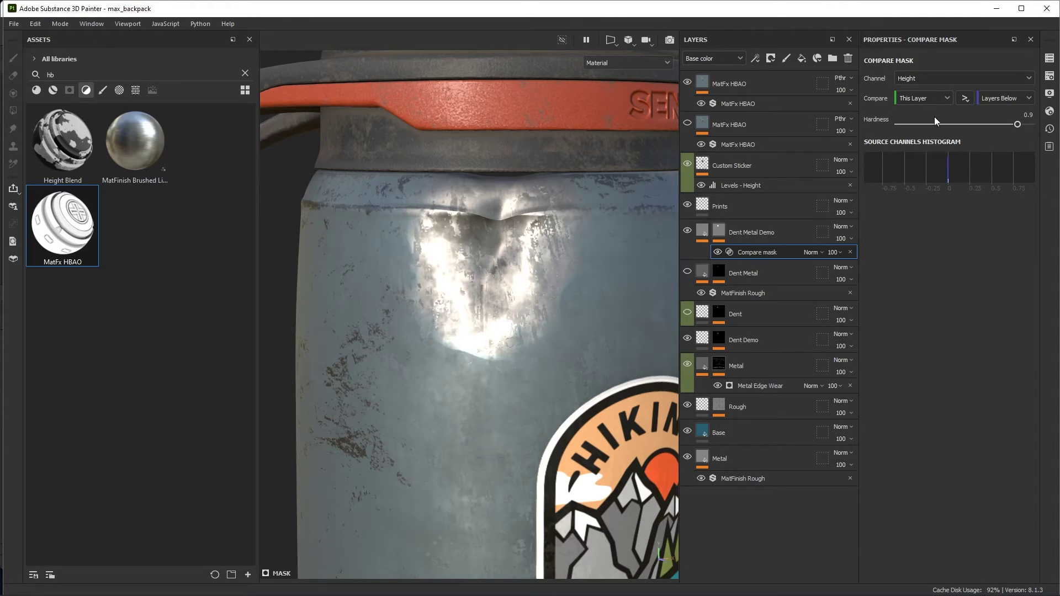
click(965, 101)
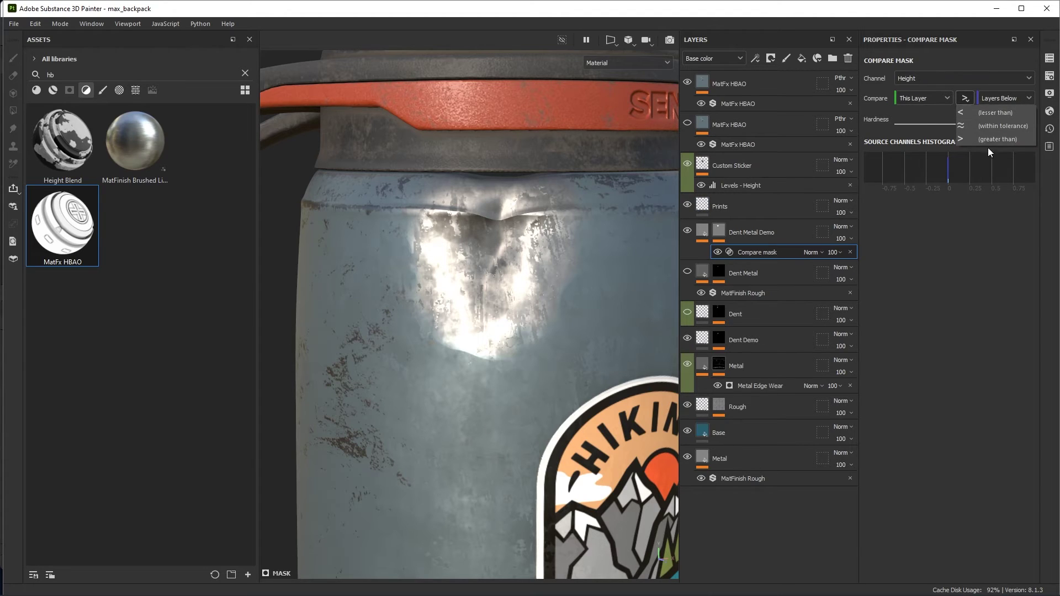
click(958, 232)
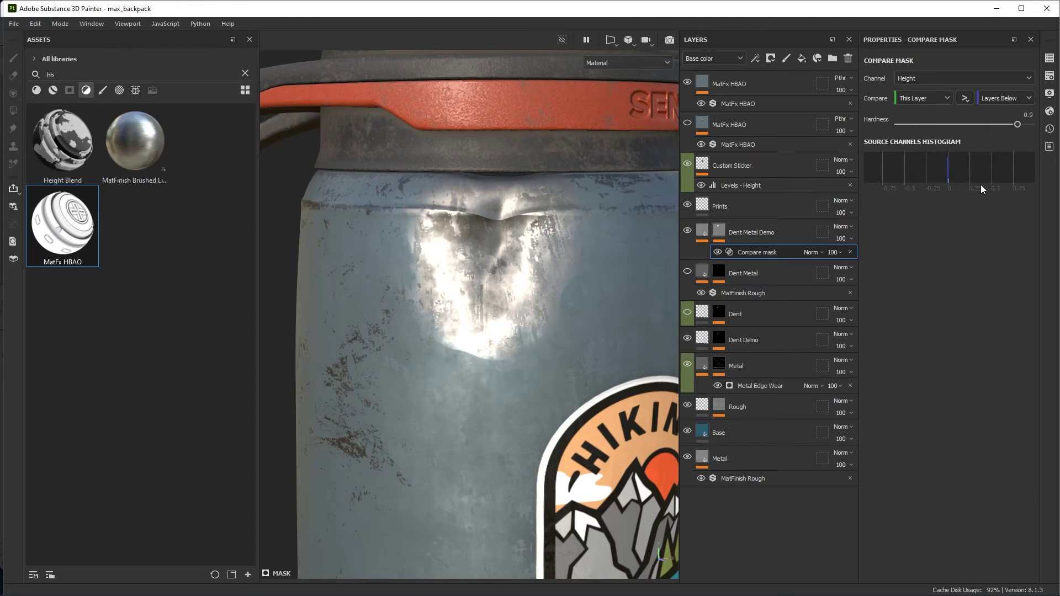
mouse_move(566, 295)
alt+mouse_down()
mouse_move(548, 280)
mouse_move(558, 311)
alt+mouse_up()
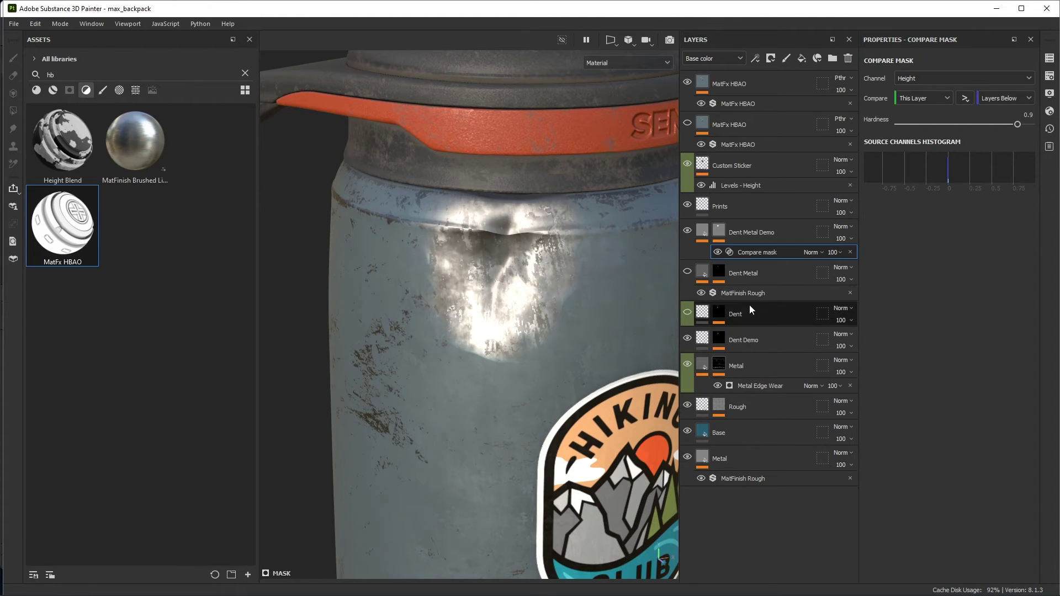
- View the Dent Metal Demo mask and add a Levels effect above its compare mask with the black input at 0.598
alt+click(719, 233)
alt+drag(646, 286, 549, 334)
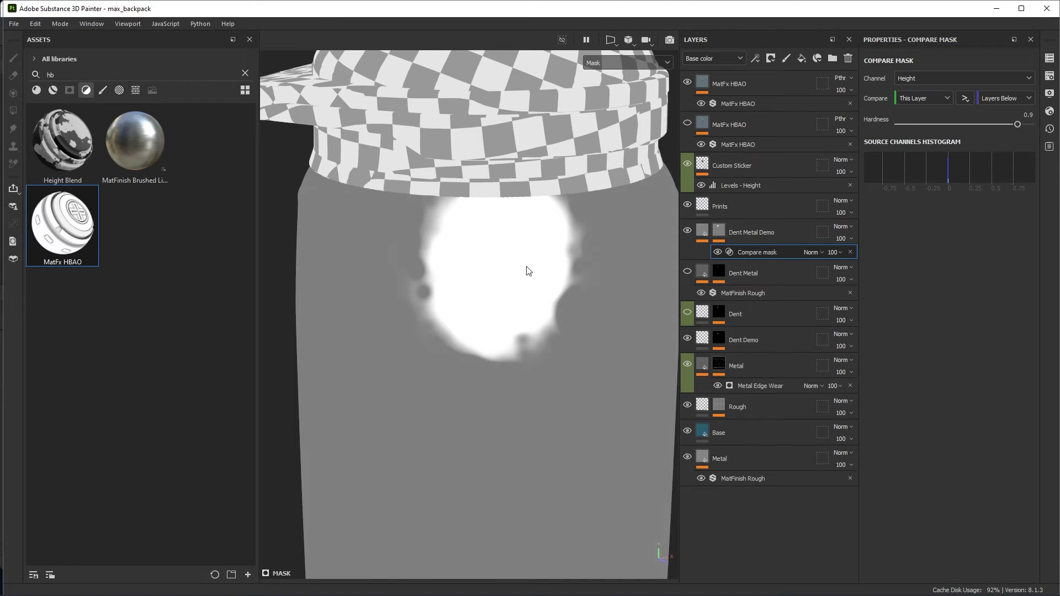
alt+drag(542, 223, 502, 263)
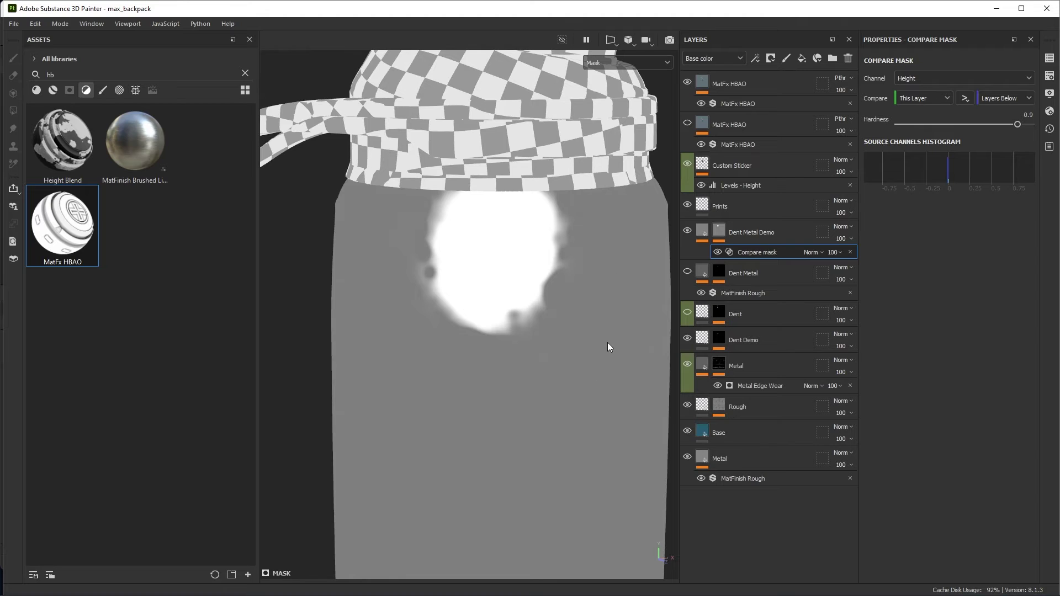
click(755, 58)
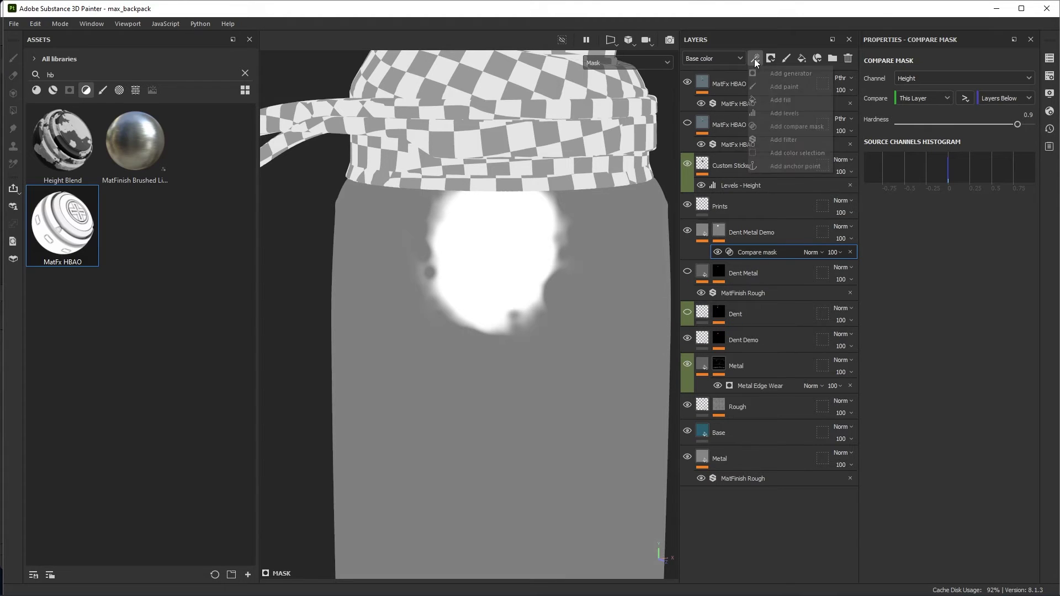
click(778, 112)
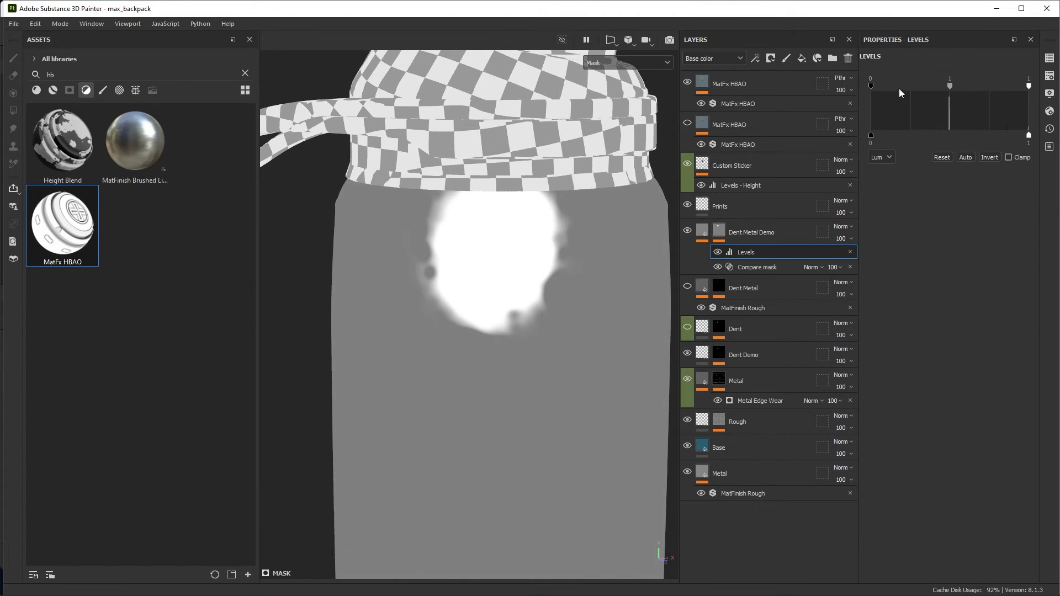
drag(873, 85, 956, 98)
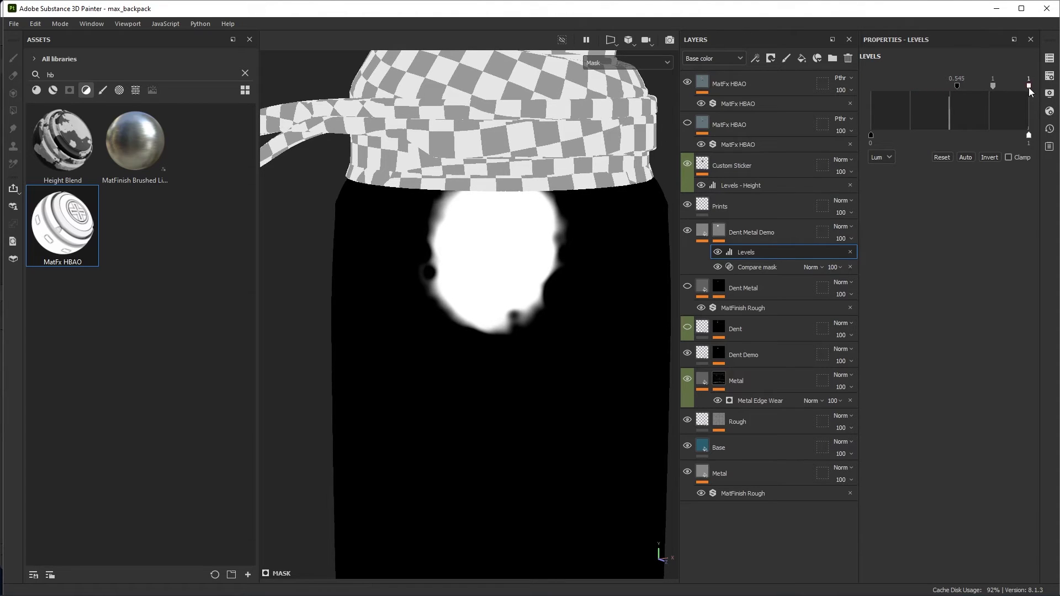
drag(958, 85, 965, 86)
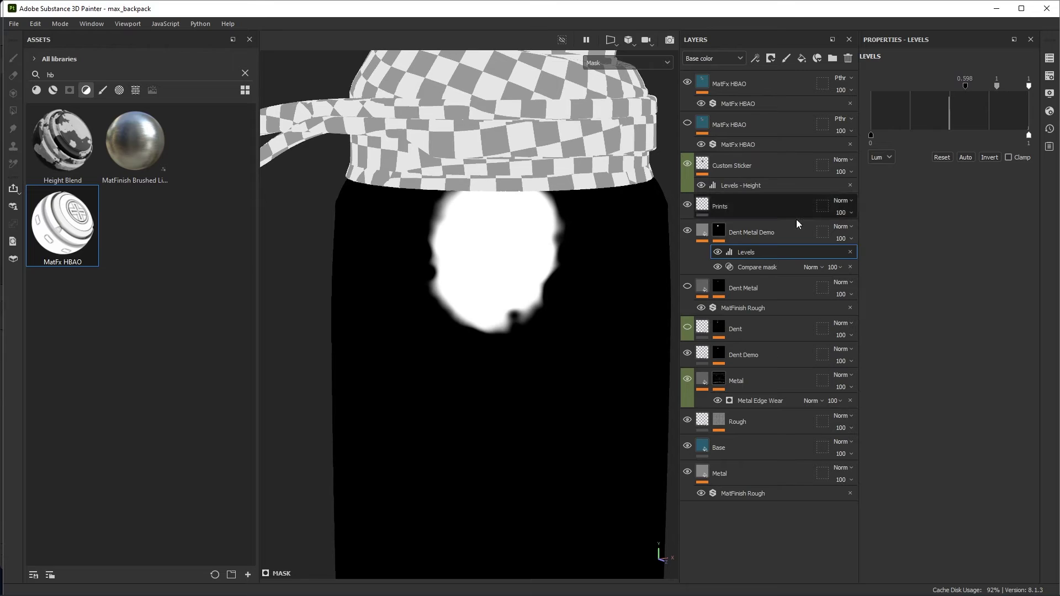
- Return to the full material display and inspect the metal dent on the bottle from different angles
key(m)
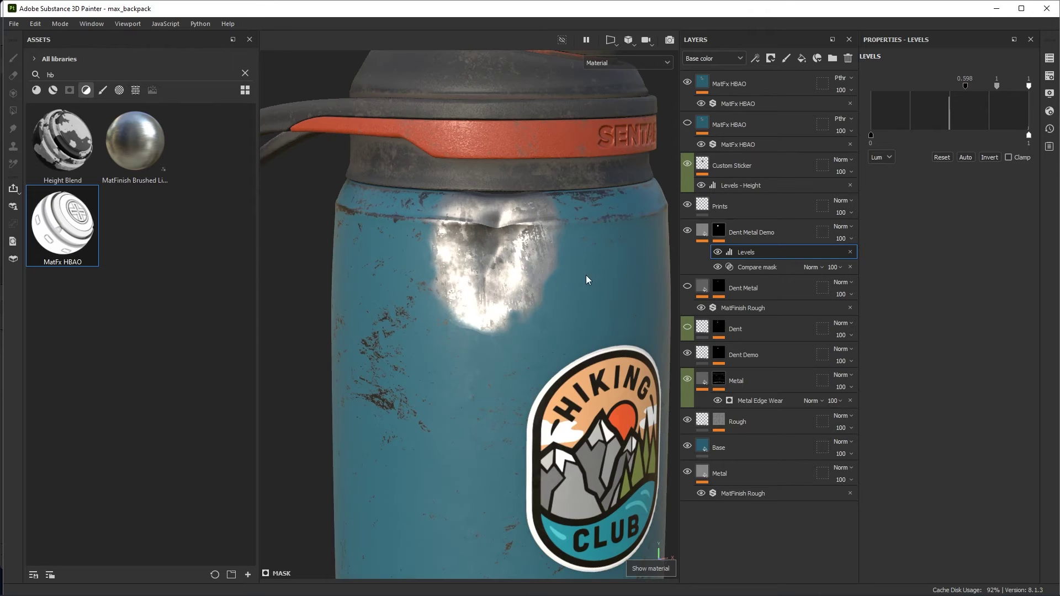
alt+drag(585, 275, 592, 249)
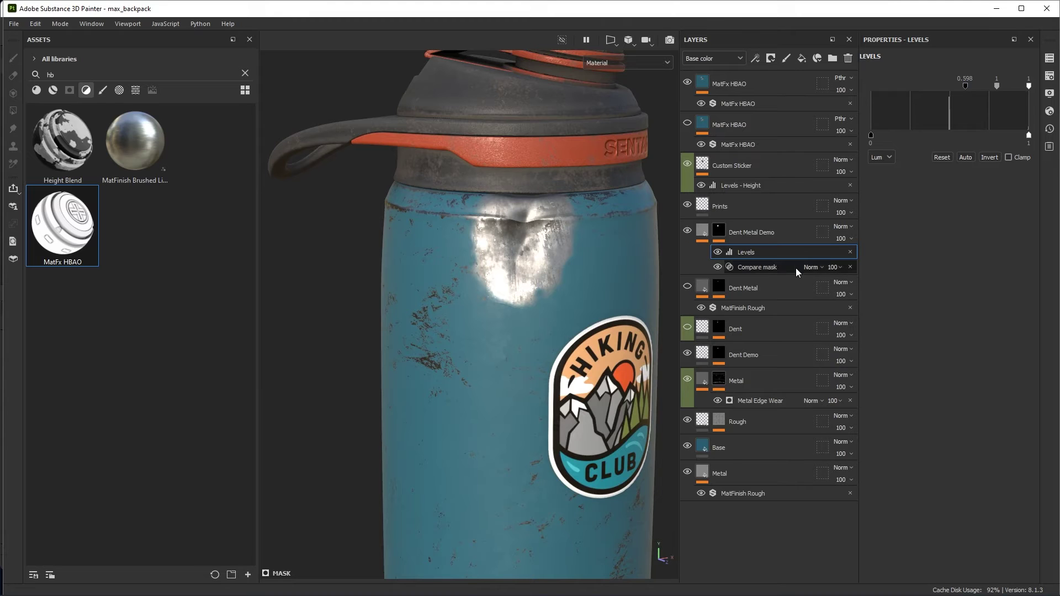
mouse_move(560, 248)
alt+right_down()
mouse_move(611, 310)
mouse_move(567, 267)
alt+right_up()
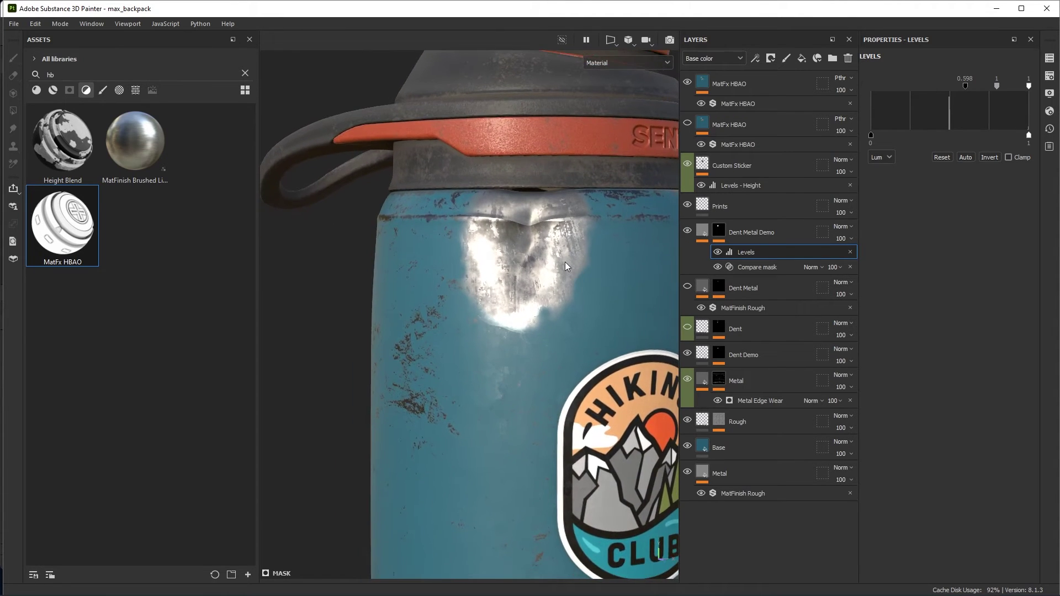
- Try a Dent Demo height of -0.0850, view the Dent Metal Demo mask at that depth, and return the height to -1
click(743, 356)
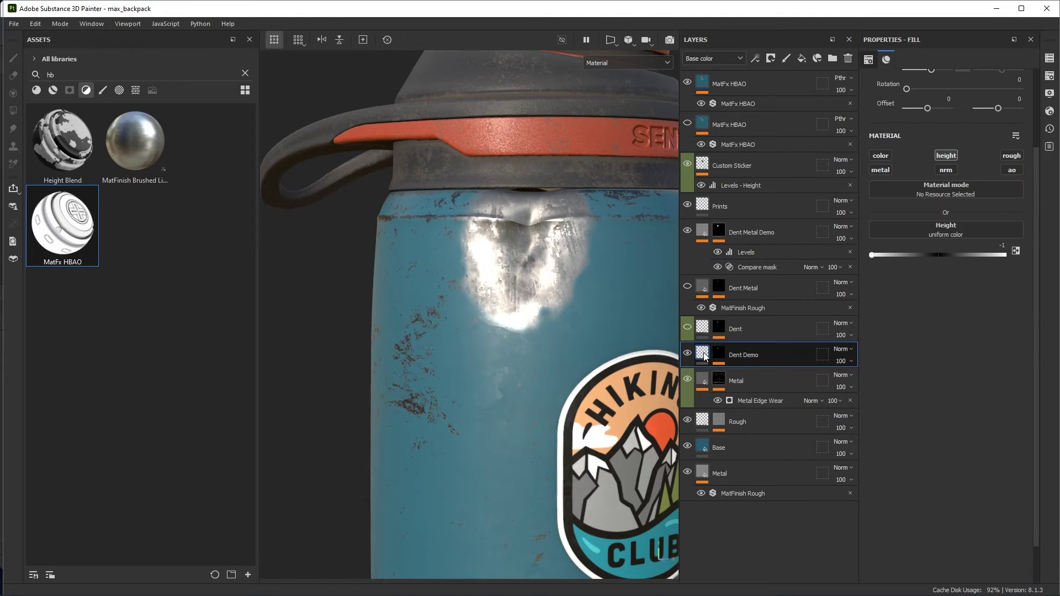
mouse_move(875, 256)
mouse_down()
mouse_move(942, 265)
mouse_move(862, 261)
mouse_up()
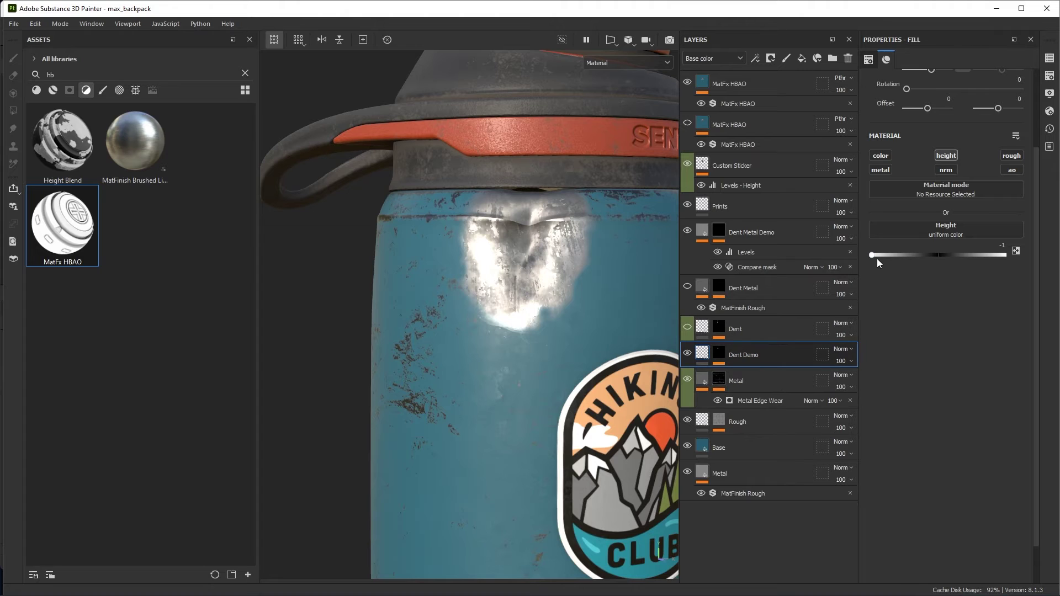
mouse_move(875, 257)
mouse_down()
mouse_move(949, 263)
mouse_move(867, 264)
mouse_move(939, 269)
mouse_move(895, 267)
mouse_move(932, 259)
mouse_up()
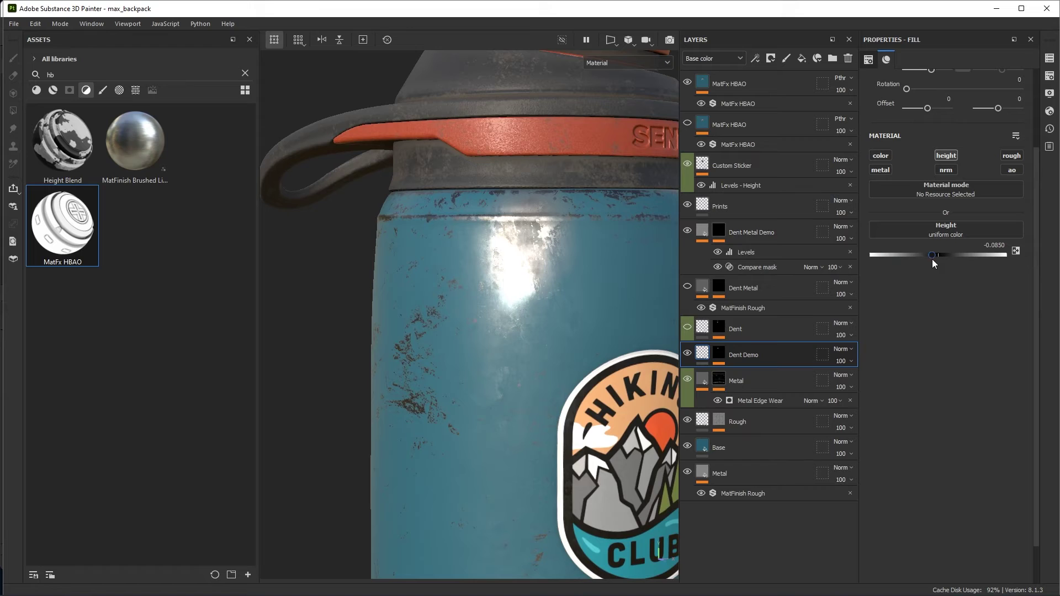
alt+click(719, 232)
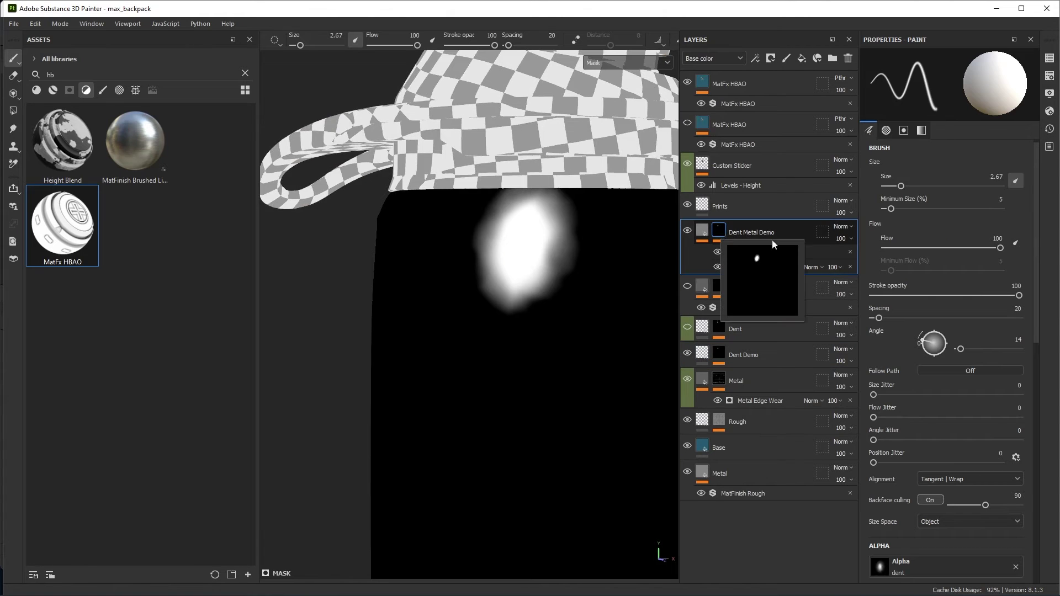
click(734, 356)
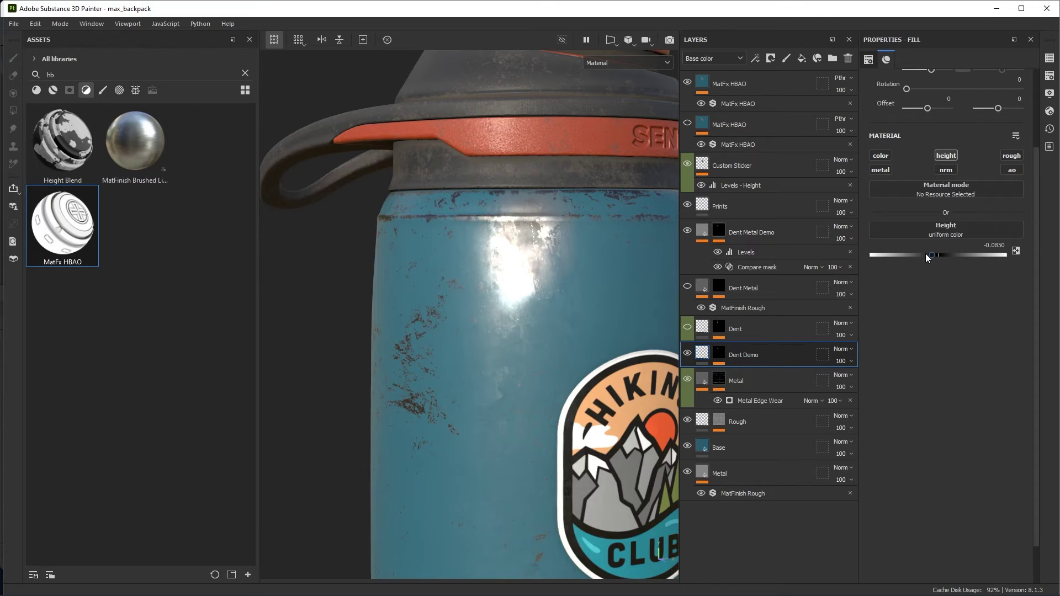
drag(931, 255, 866, 254)
alt+drag(618, 254, 606, 313)
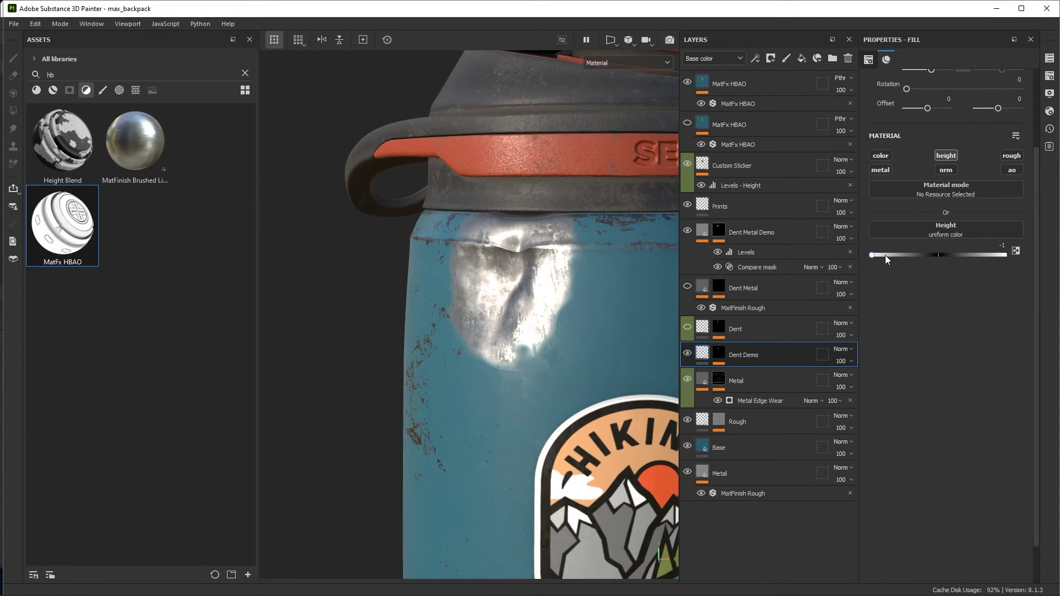
- Try a Dent Demo height of 0.6842 with the Dent Metal Demo compare mask operator set to lesser than
drag(906, 256, 984, 256)
alt+drag(579, 248, 676, 361)
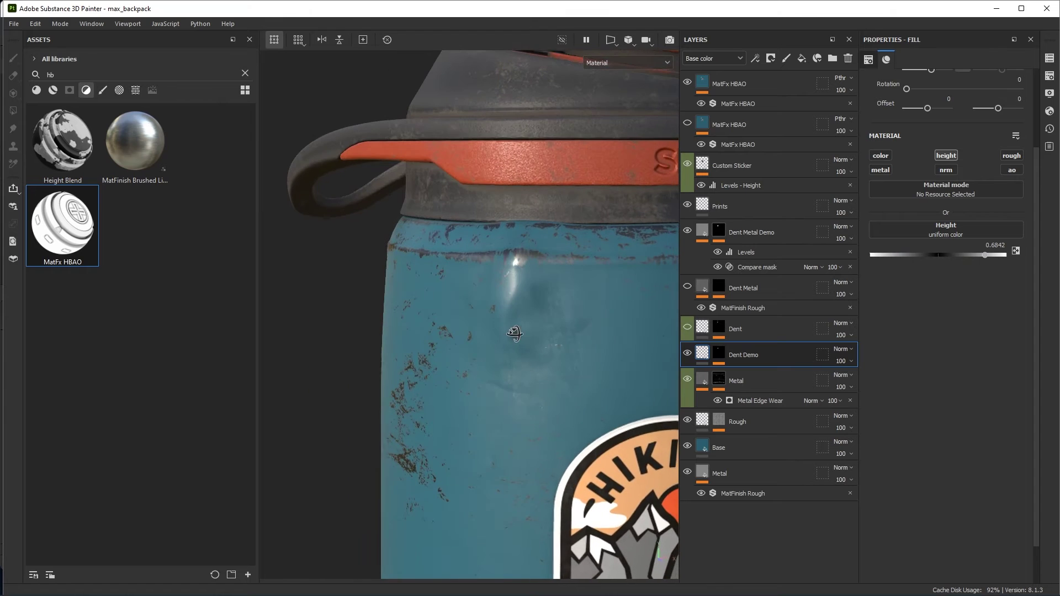
click(742, 267)
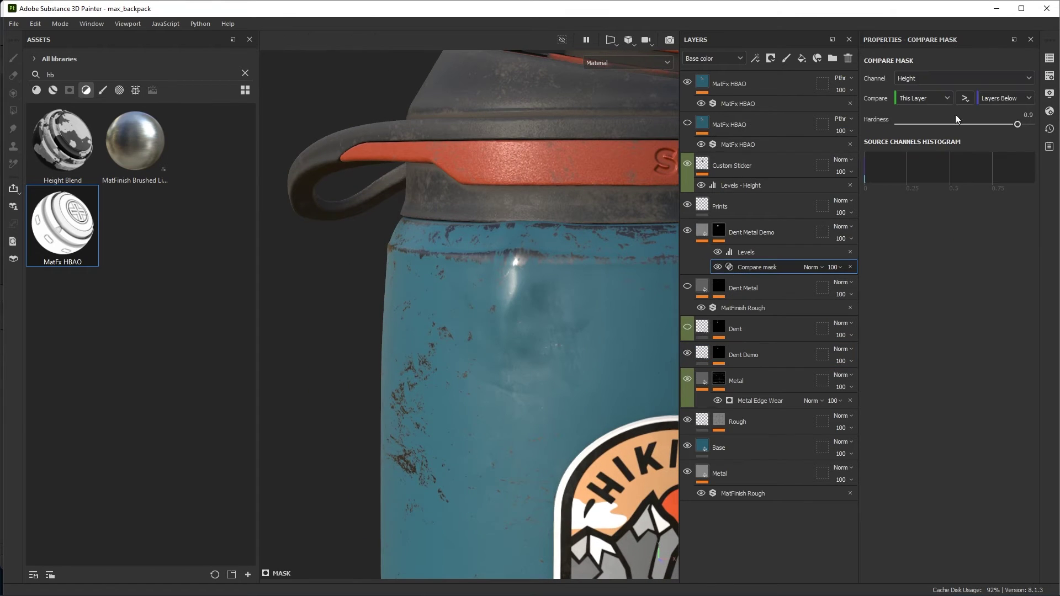
click(964, 98)
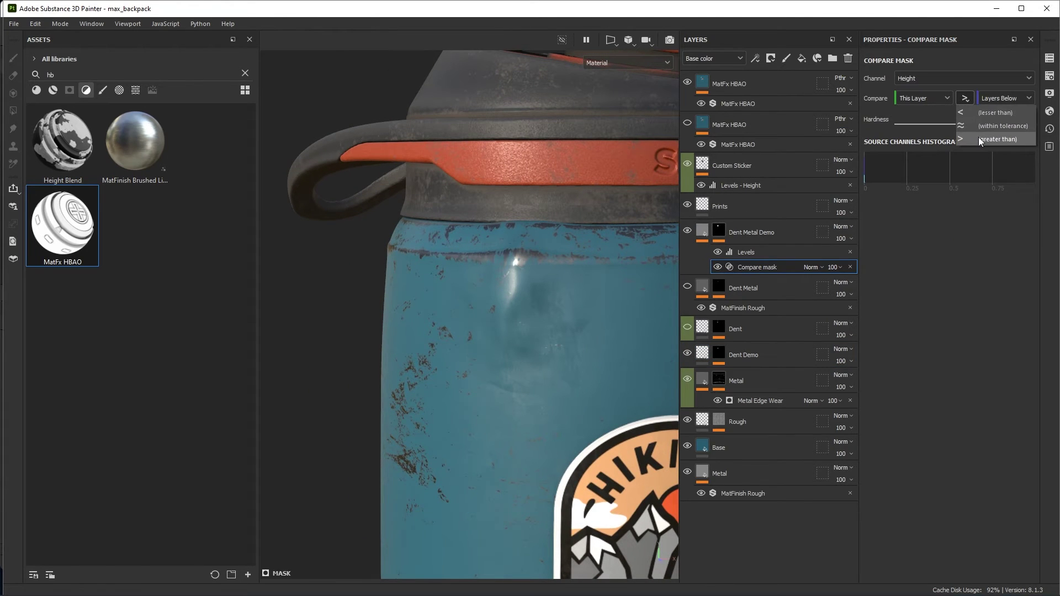
click(978, 112)
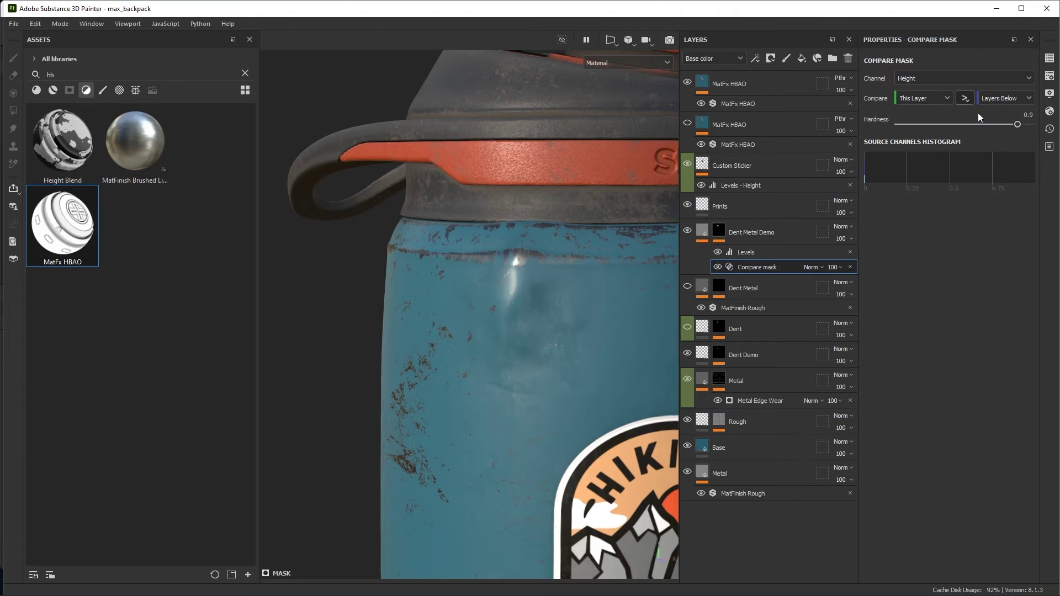
alt+drag(548, 343, 519, 315)
- Set the compare mask operator to greater than and the Dent Demo layer's height to -1, and check the dent
click(964, 98)
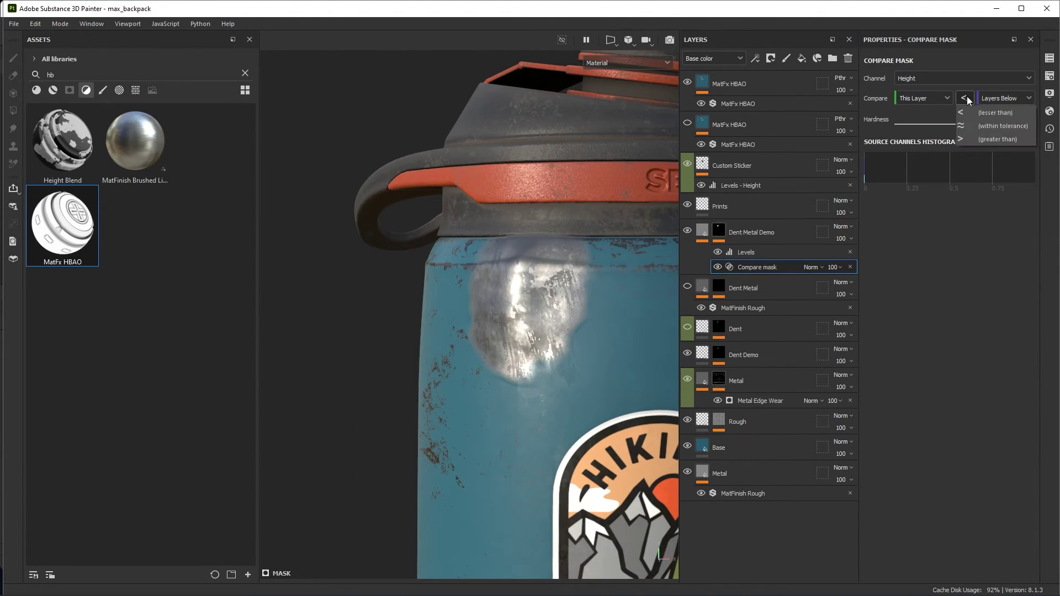
click(975, 139)
alt+drag(552, 259, 539, 242)
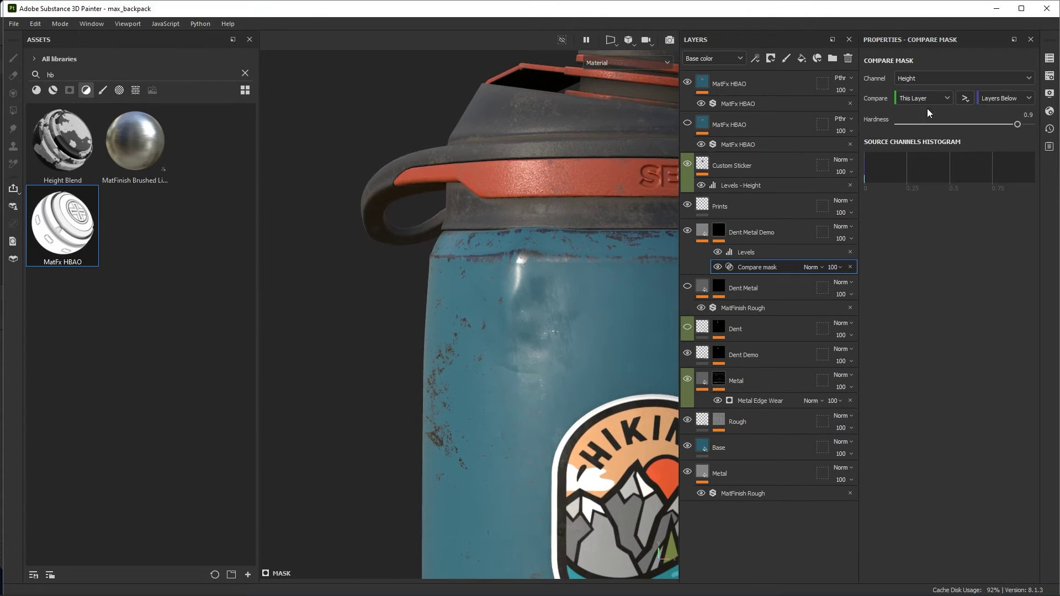
click(702, 356)
drag(906, 255, 871, 255)
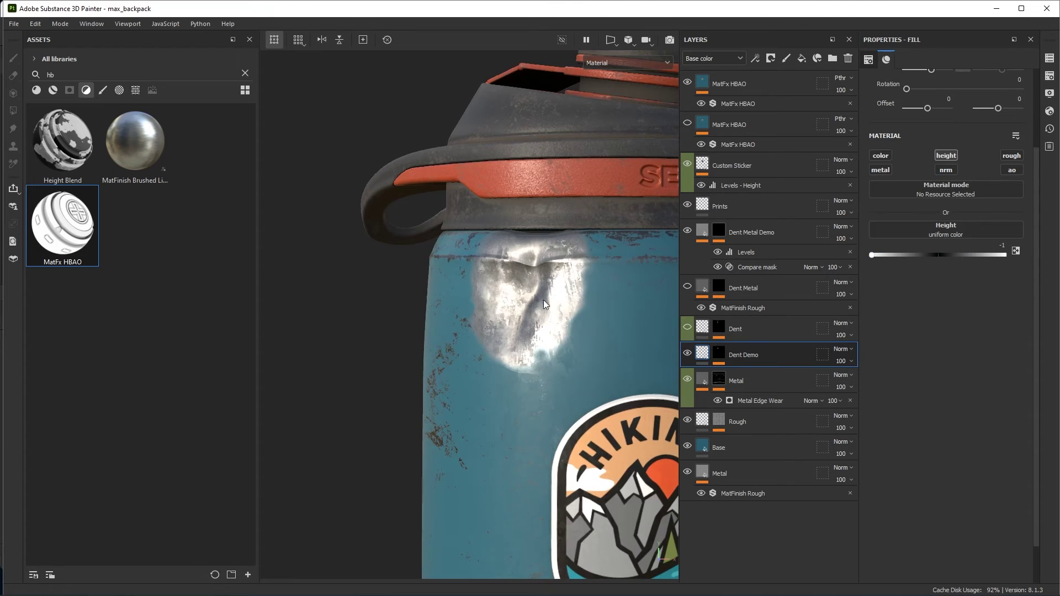
alt+drag(539, 301, 617, 325)
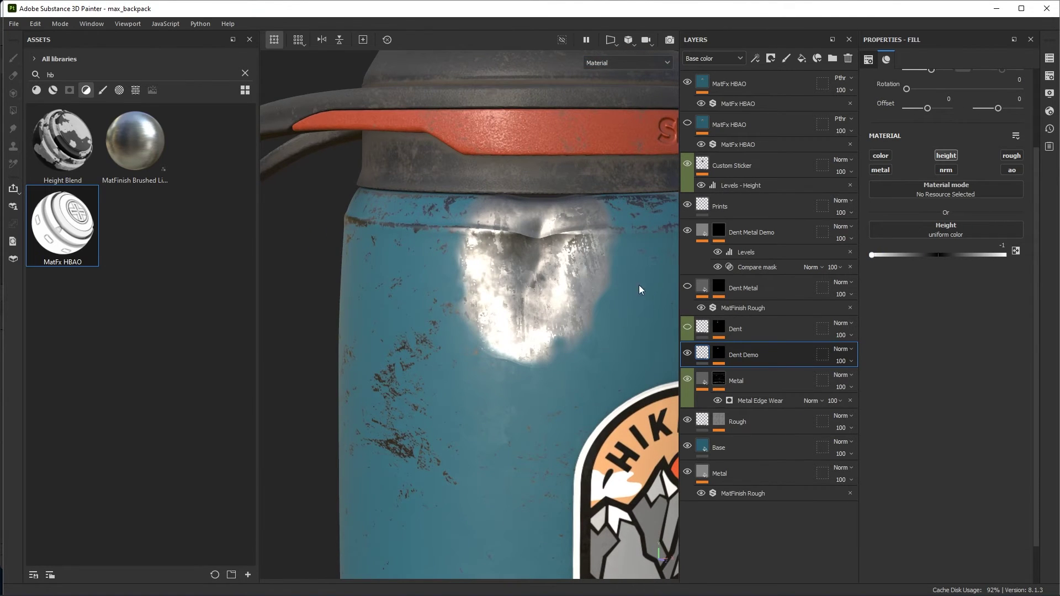
alt+drag(644, 281, 611, 335)
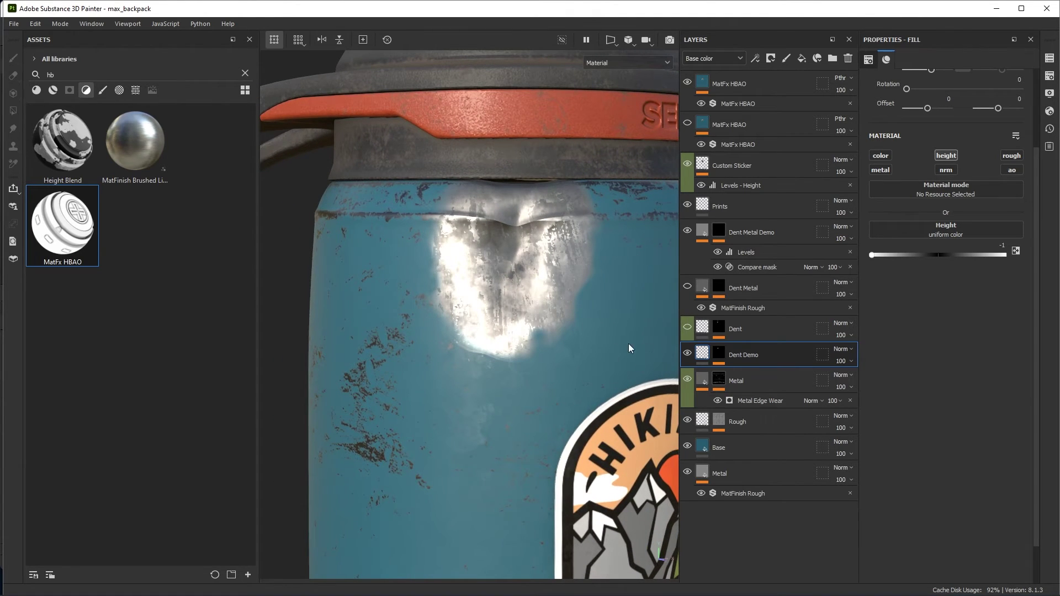
- Add a generator to the Dent Metal Demo layer's mask and assign Metal Edge Wear to it
click(712, 224)
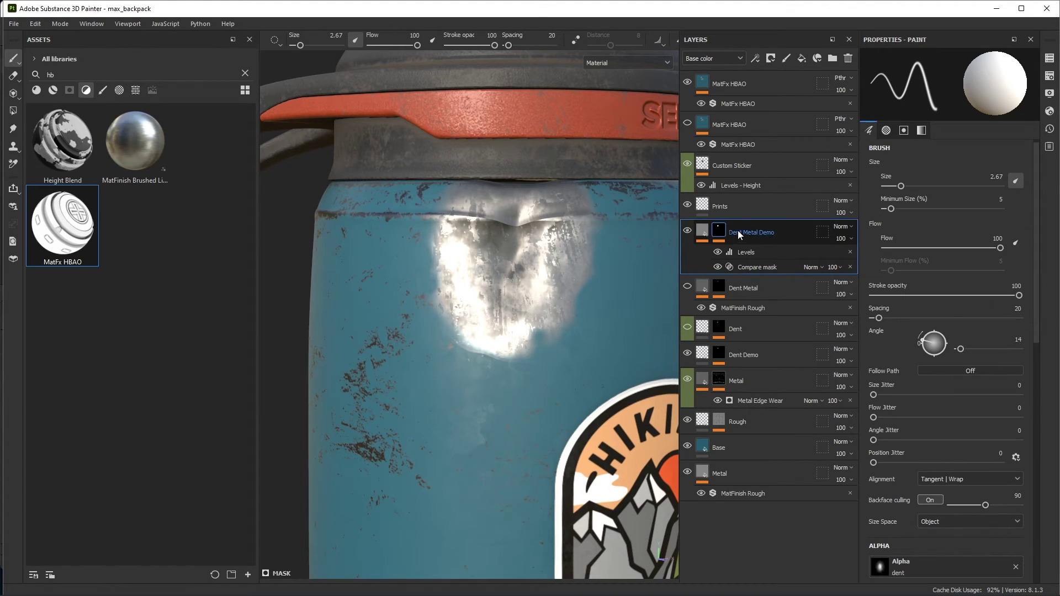
click(756, 58)
click(766, 72)
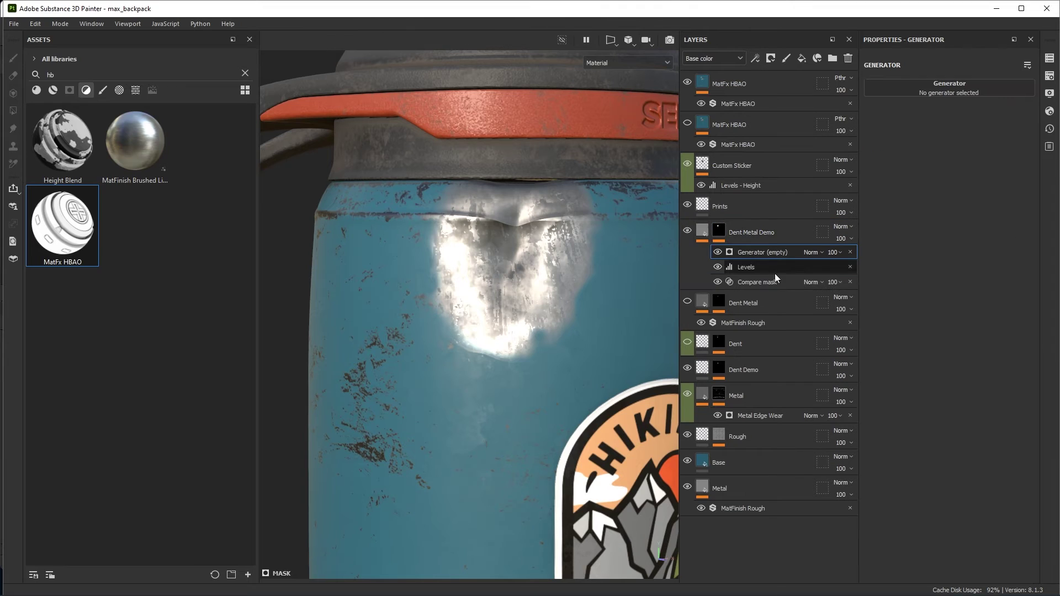
click(878, 89)
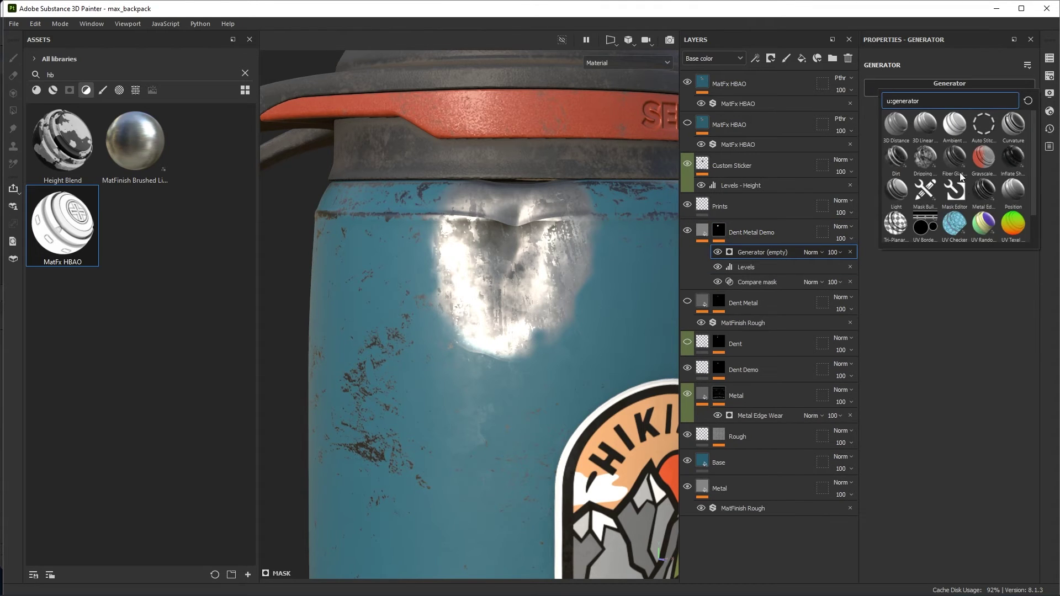
click(983, 190)
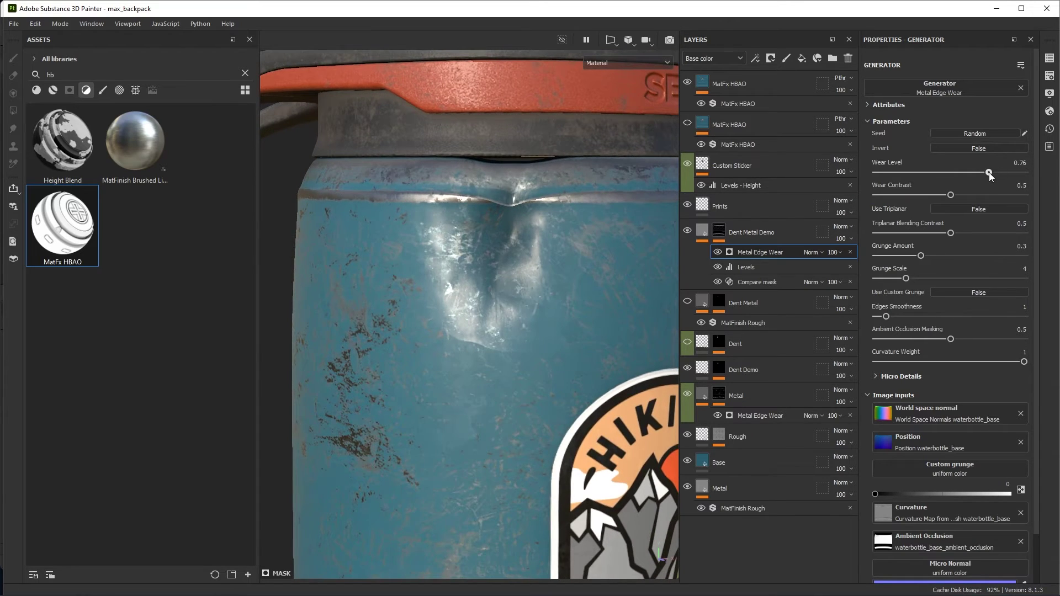
- Set the Metal Edge Wear generator's Wear Level to 0.79 and Wear Contrast to 0.86, and check the bottle
drag(987, 173, 1003, 195)
alt+right_drag(565, 259, 556, 284)
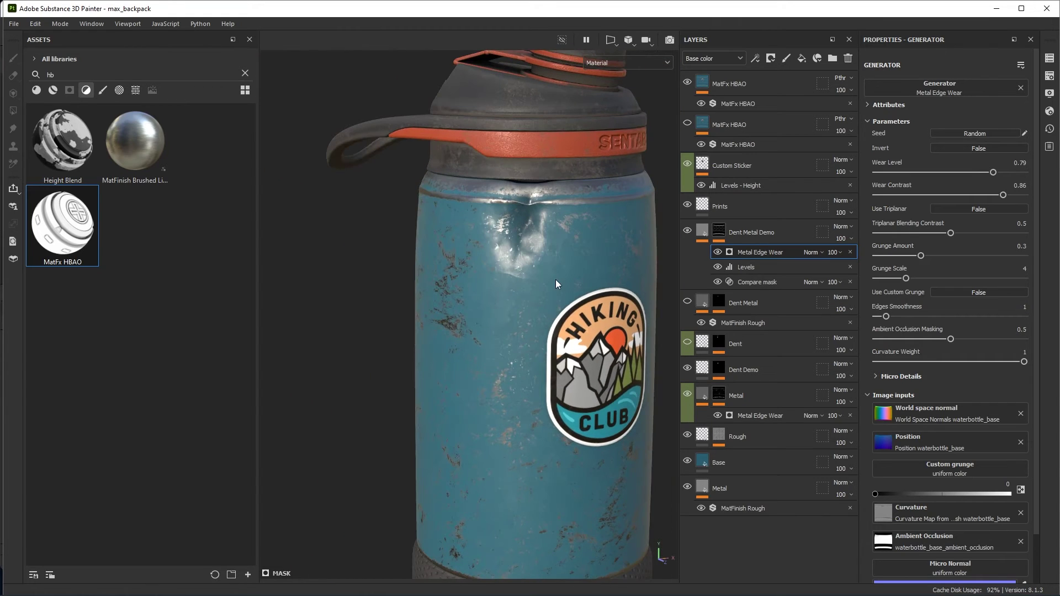
alt+drag(532, 280, 587, 263)
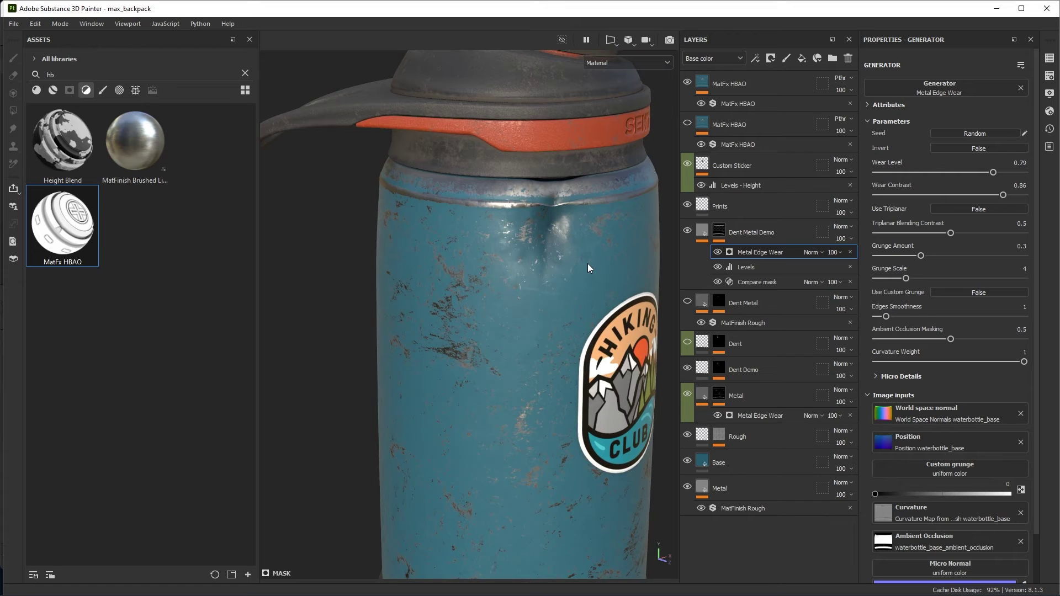
- Compare the dent with the Dent Metal Demo mask's Metal Edge Wear generator switched off and on
click(718, 252)
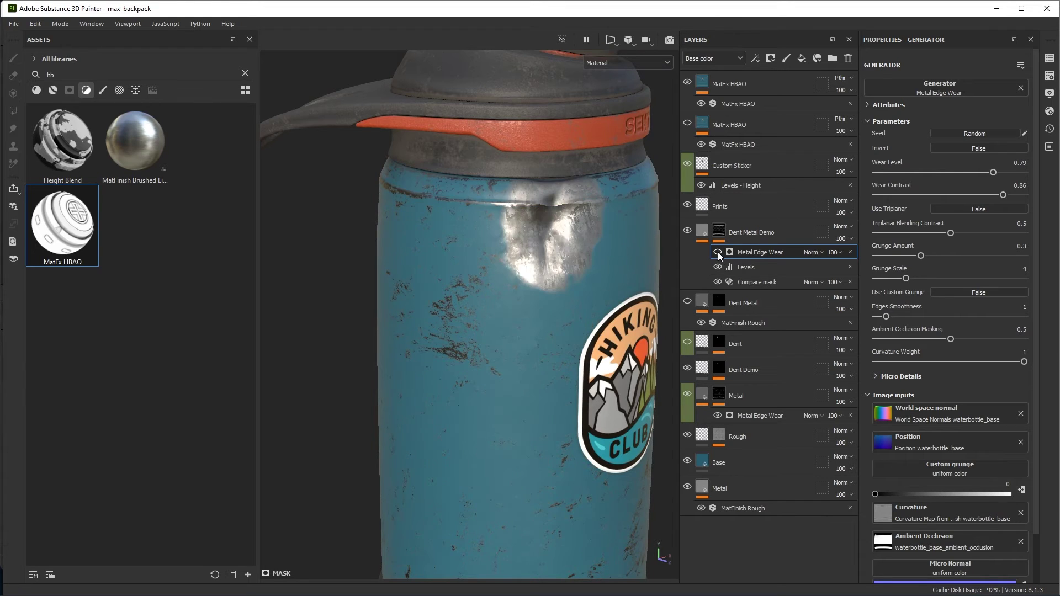
click(717, 253)
click(718, 252)
click(718, 252)
click(717, 252)
alt+drag(564, 322, 465, 313)
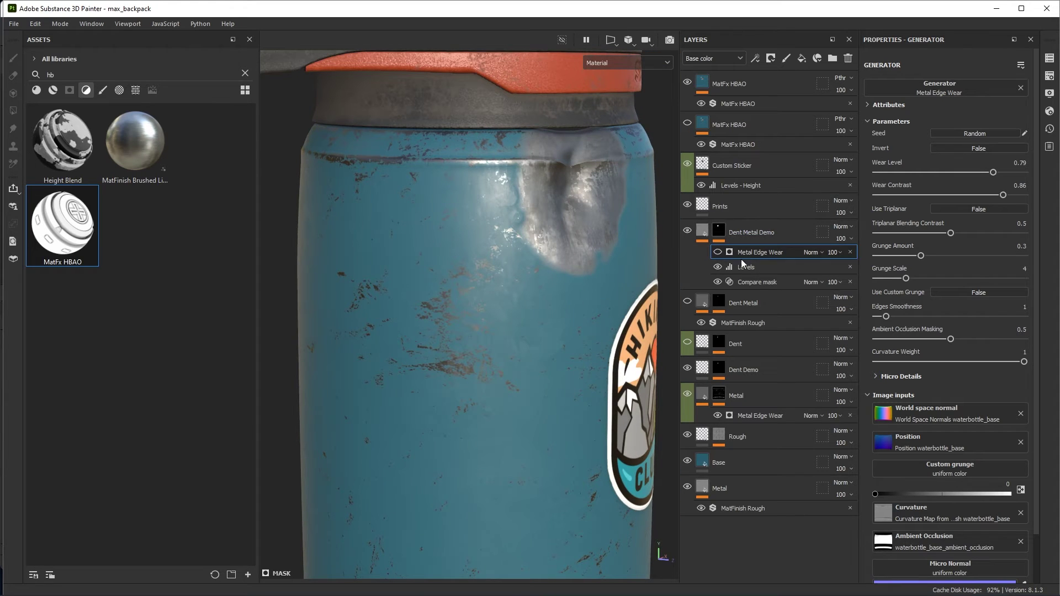
alt+drag(552, 320, 569, 346)
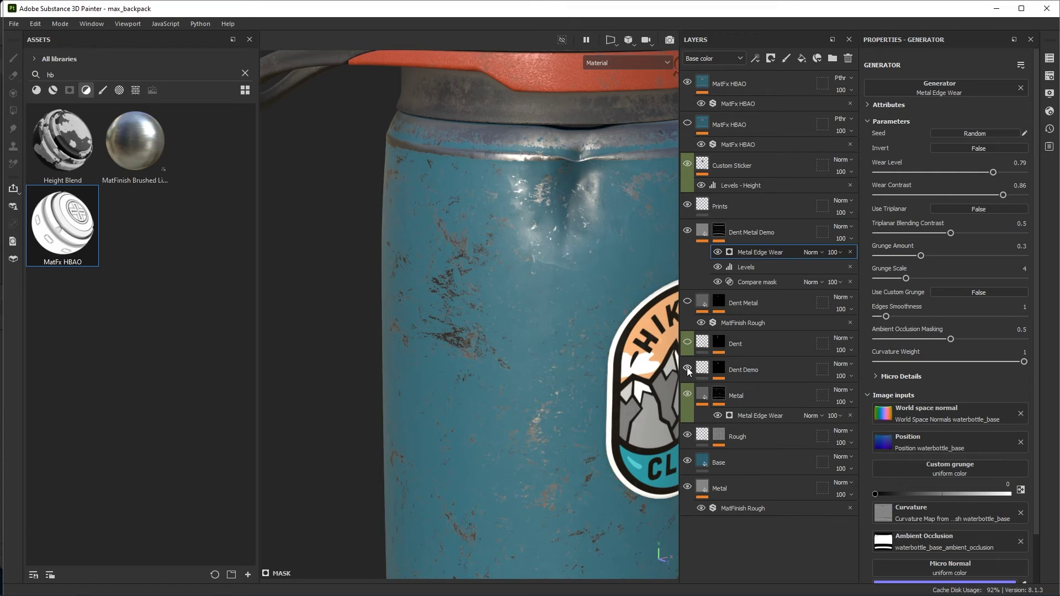
- Hide the Metal layer directly above Rough and examine the dent's wear and the Metal Edge Wear generator's image inputs
click(687, 397)
alt+drag(659, 383, 621, 243)
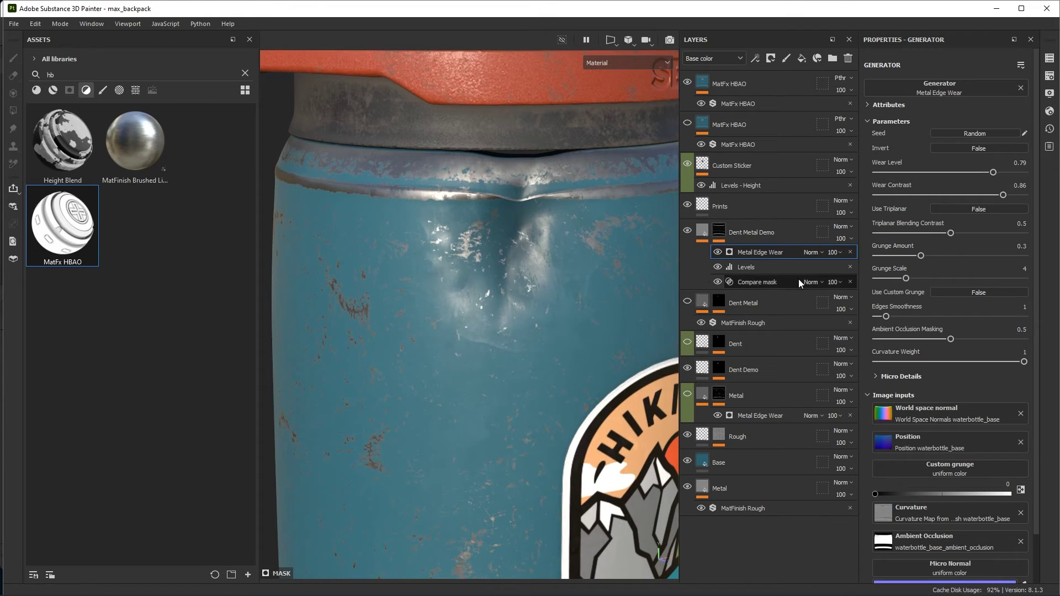
scroll(897, 294, down, 2)
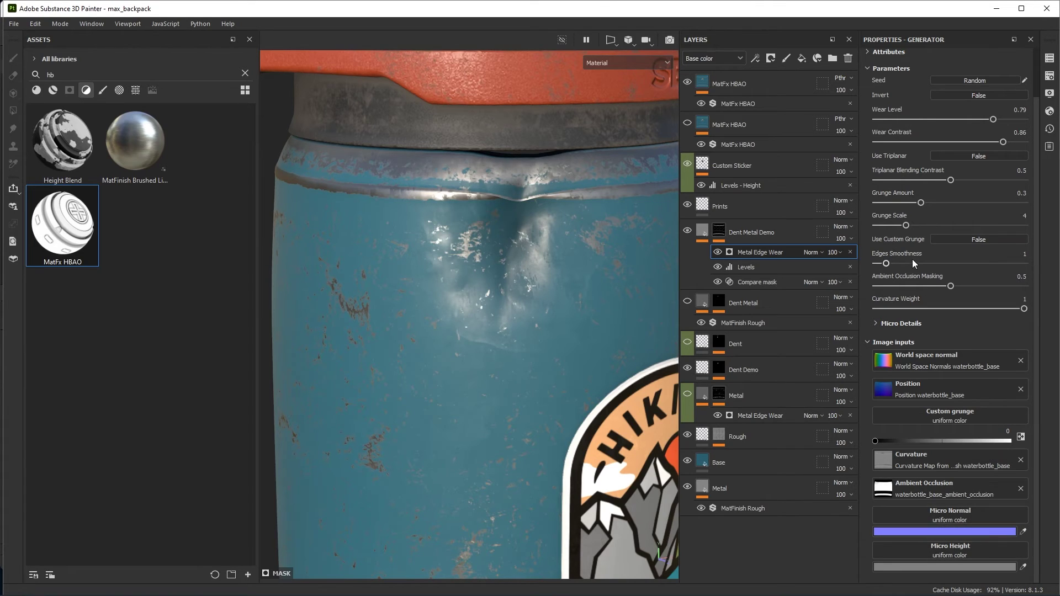
- Link the Metal Edge Wear generator's Micro Height input to the Dent Demo mask anchor point and reveal that input's levels
click(893, 552)
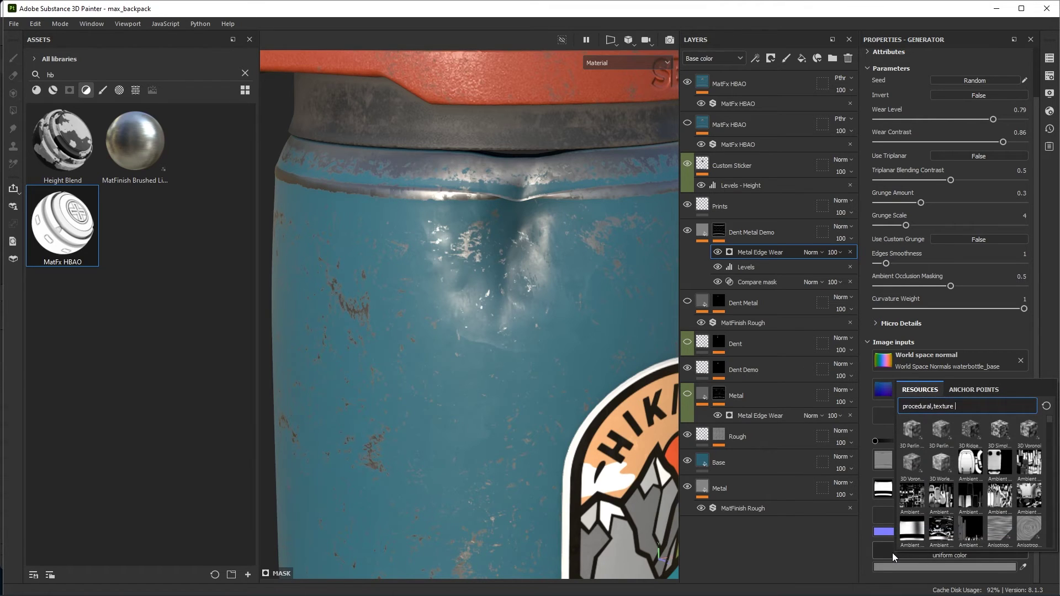
click(966, 388)
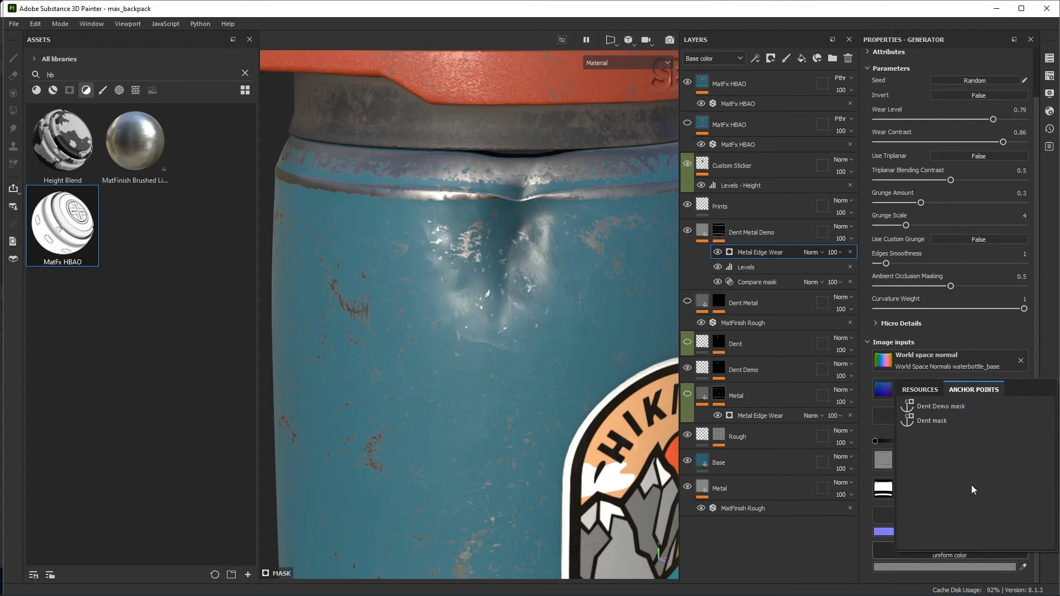
click(942, 407)
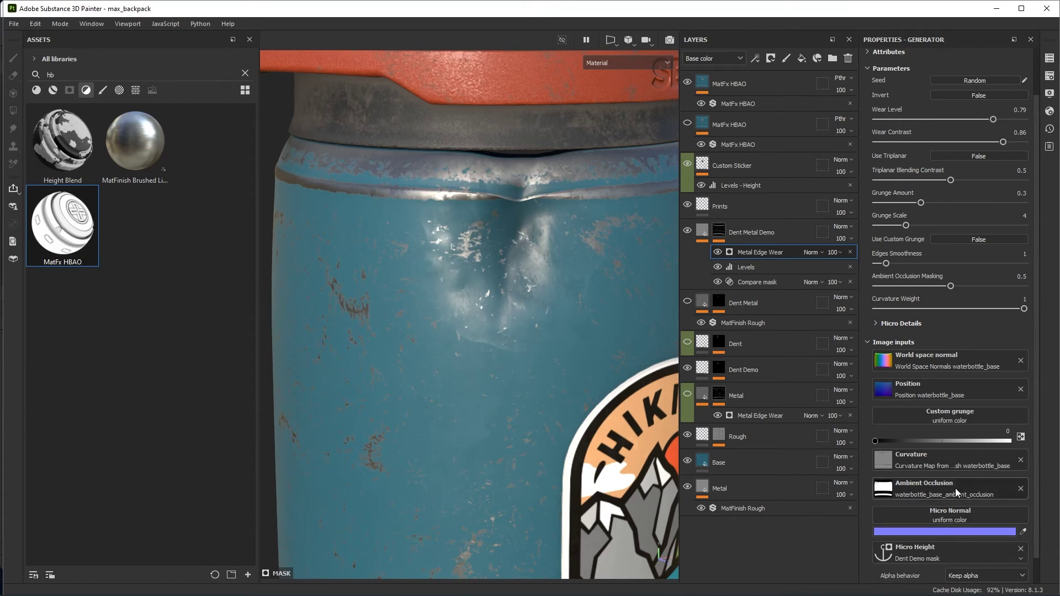
scroll(955, 488, down, 1)
click(875, 565)
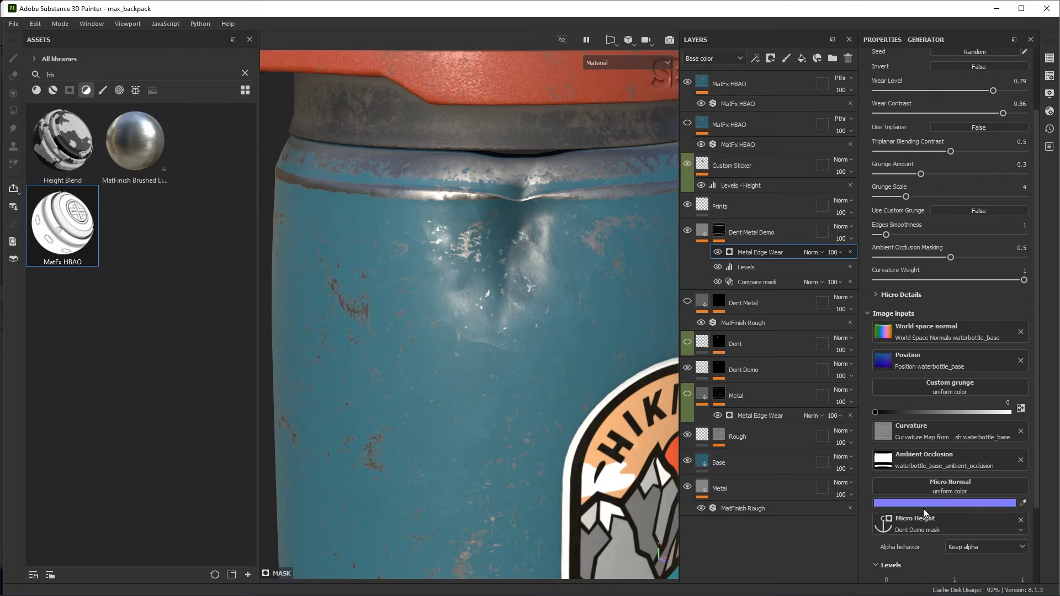
scroll(923, 509, down, 3)
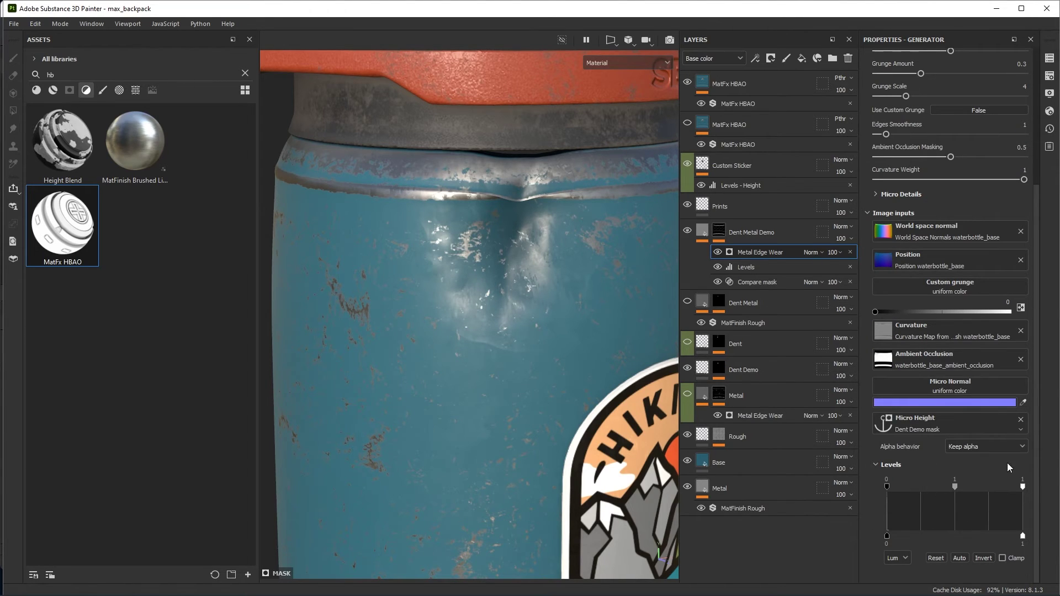
- Set Micro Height to True in the generator's Micro Details, comparing the dent's wear with it off and on
click(876, 195)
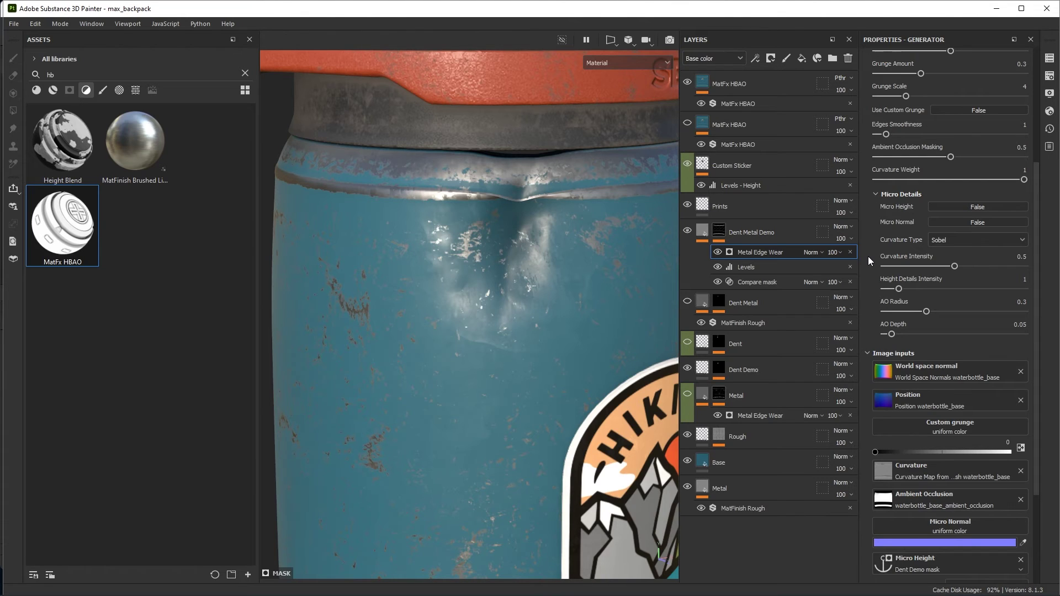
click(952, 205)
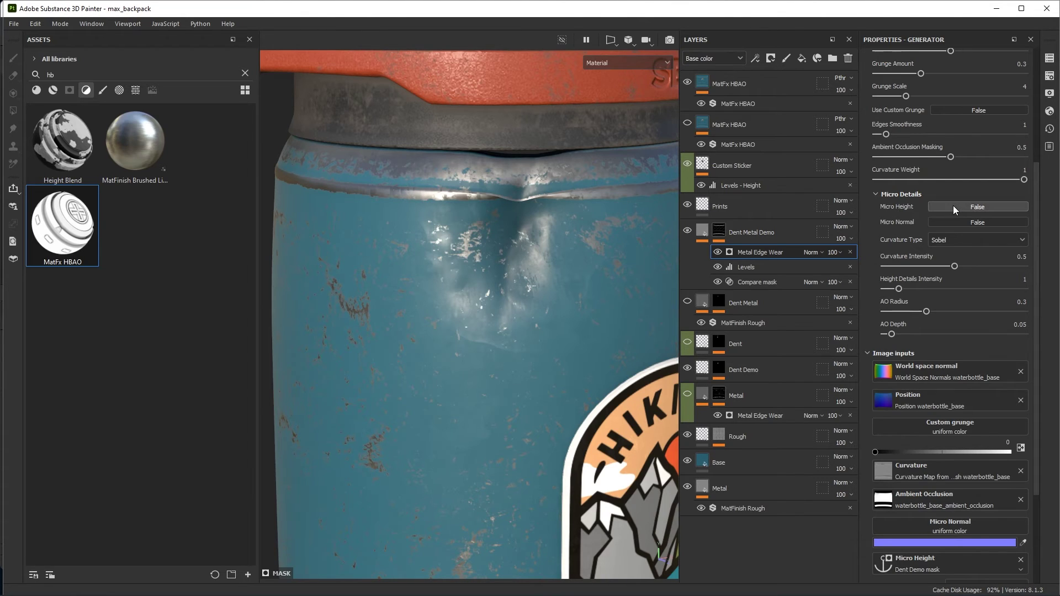
click(954, 205)
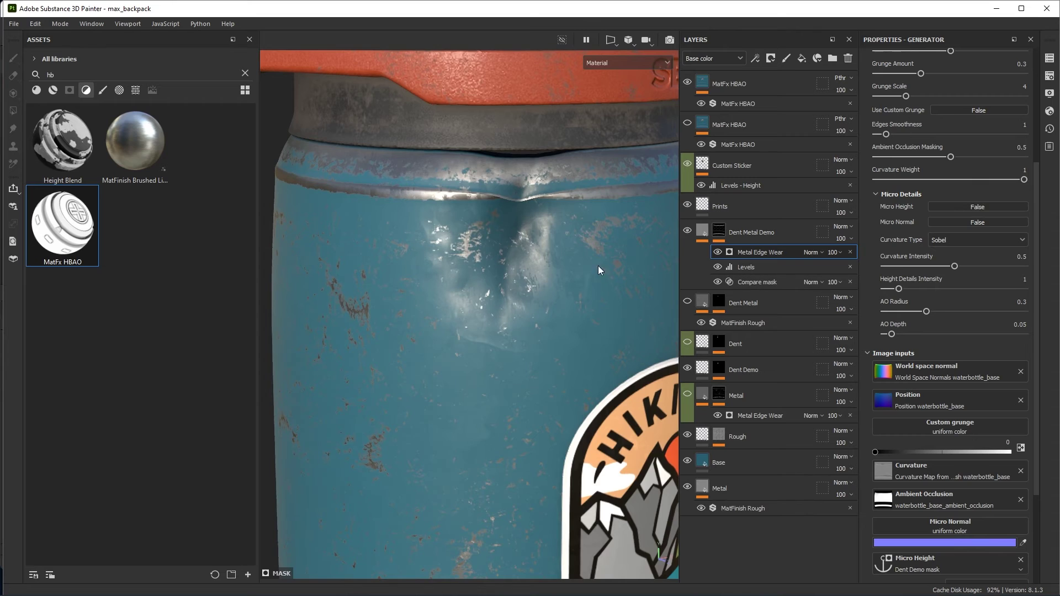
scroll(597, 266, up, 3)
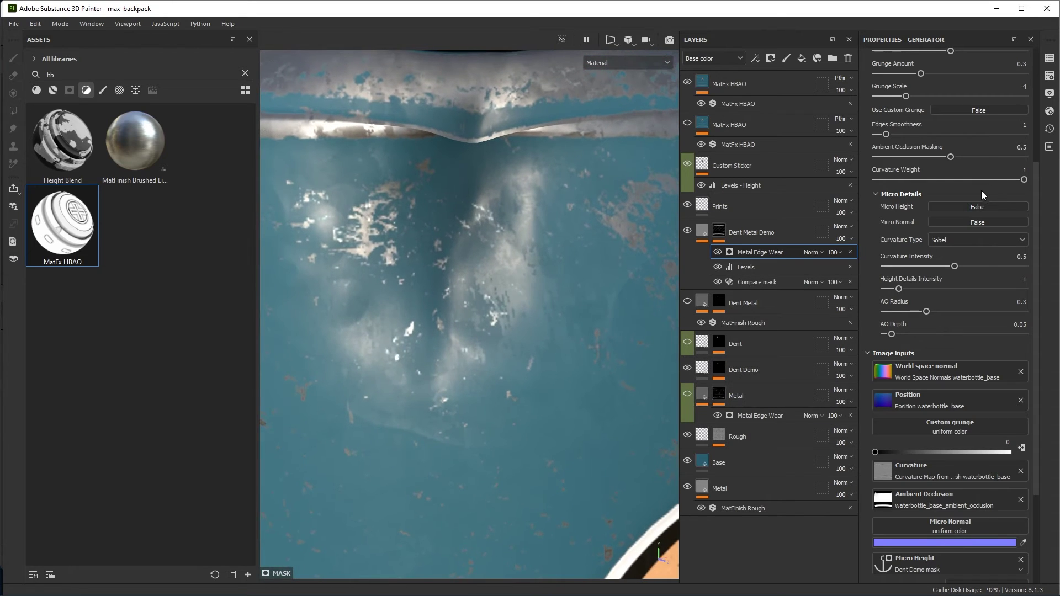
click(955, 206)
click(956, 206)
click(955, 206)
click(955, 206)
click(955, 207)
click(955, 207)
click(955, 206)
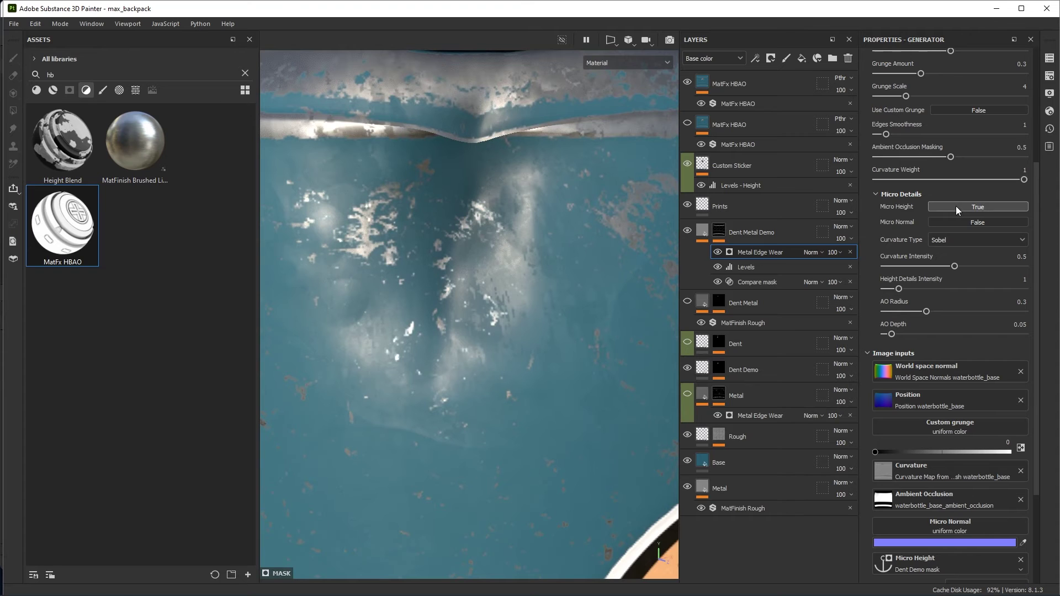
- Set Curvature Intensity to 0.91 and Height Details Intensity to 2.54 for the micro details, and check the dent from several angles
alt+drag(611, 382, 518, 310)
alt+drag(577, 292, 620, 281)
drag(957, 266, 1011, 268)
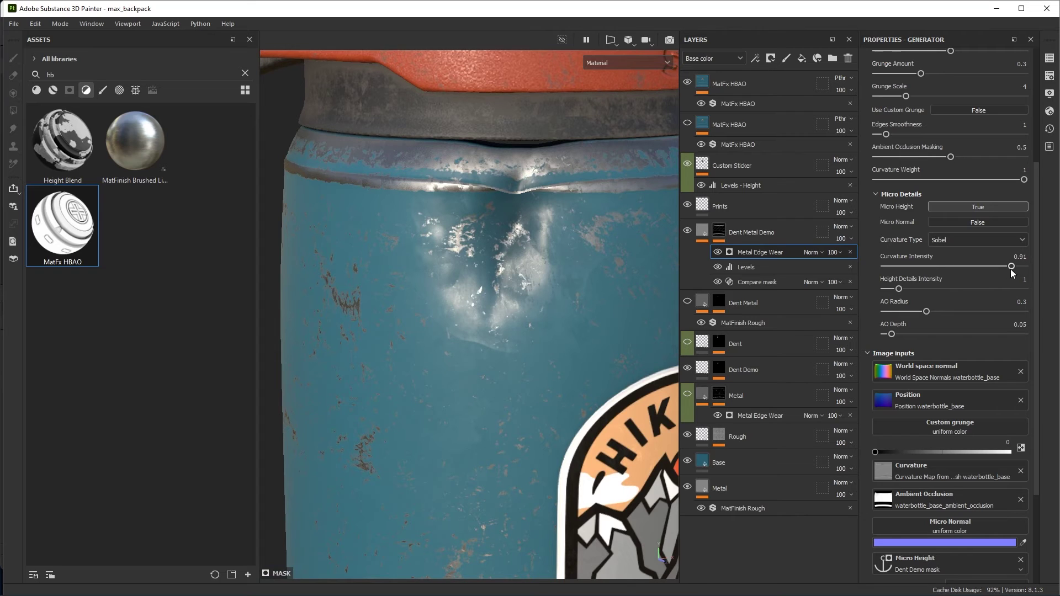
drag(899, 287, 920, 290)
alt+drag(516, 259, 501, 210)
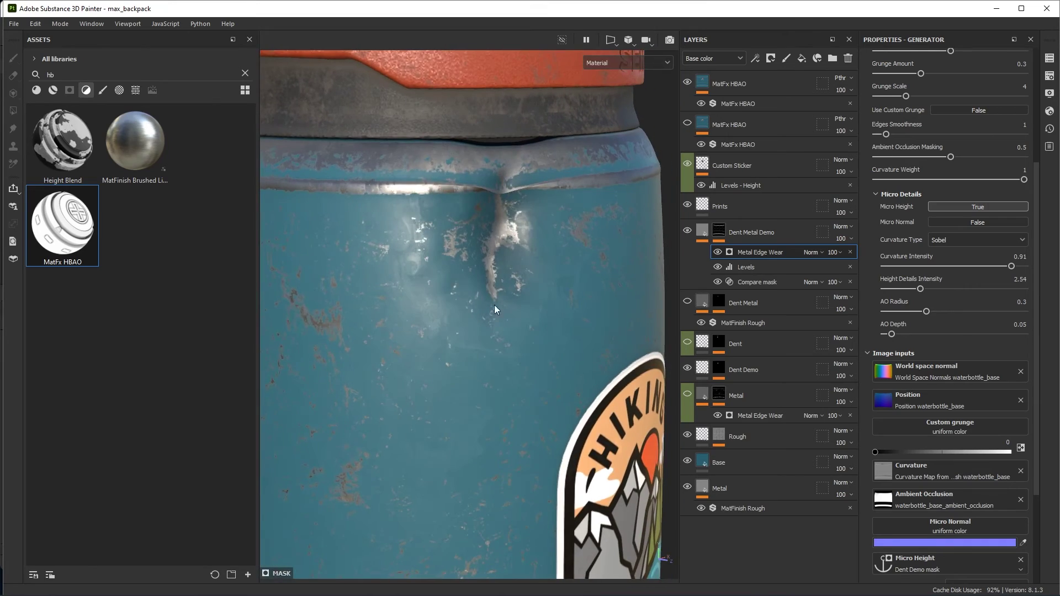
alt+drag(495, 305, 549, 247)
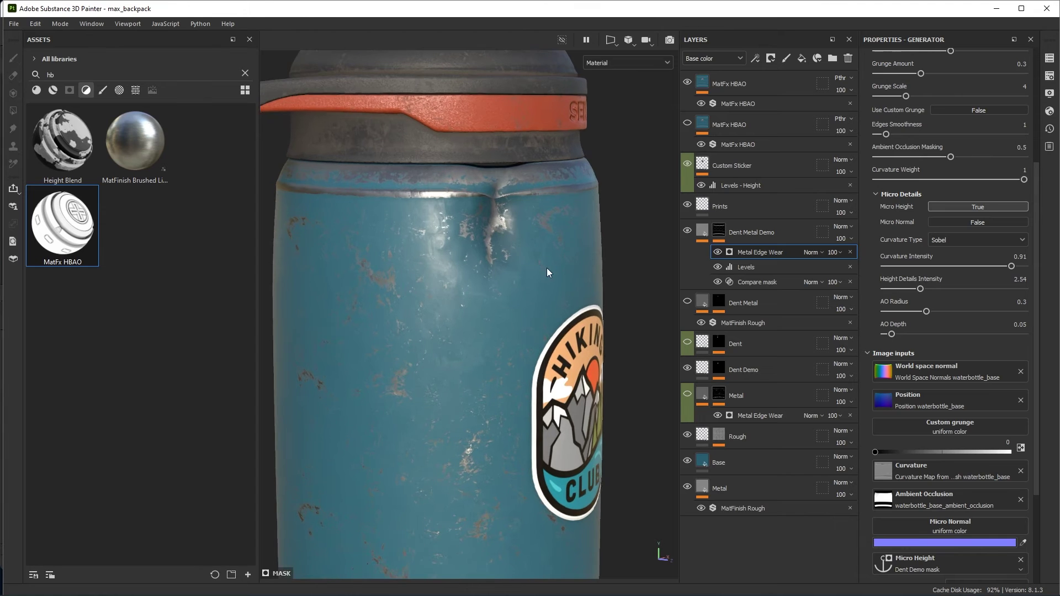
- Lower the white input level of the Micro Height anchor to 0.175 and inspect the wear around the dent
scroll(547, 267, up, 2)
scroll(910, 372, down, 3)
scroll(917, 376, down, 1)
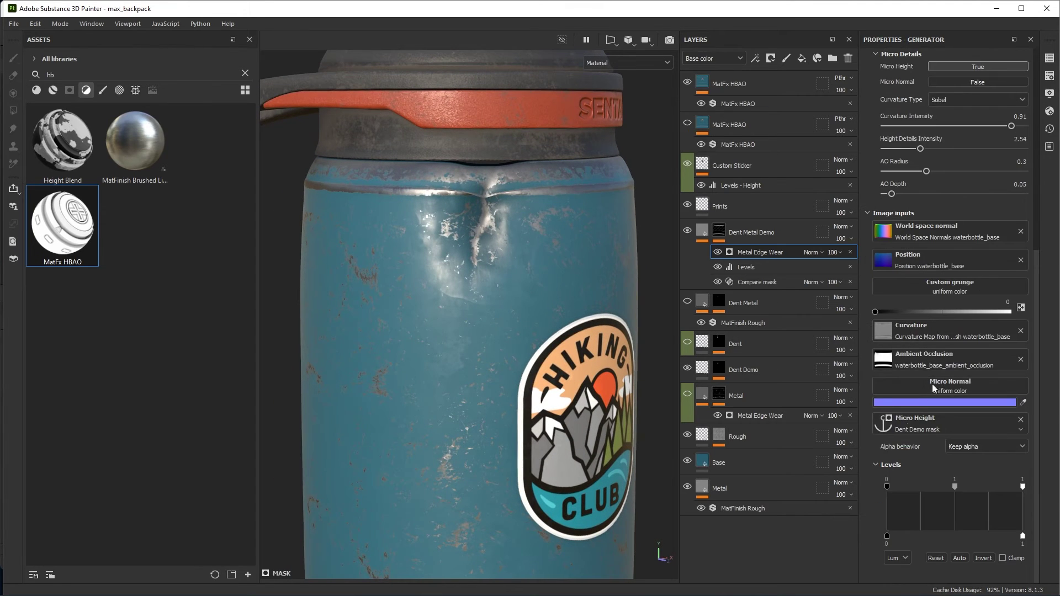
mouse_move(1021, 487)
mouse_down()
mouse_move(975, 486)
mouse_move(1022, 487)
mouse_up()
scroll(555, 322, up, 4)
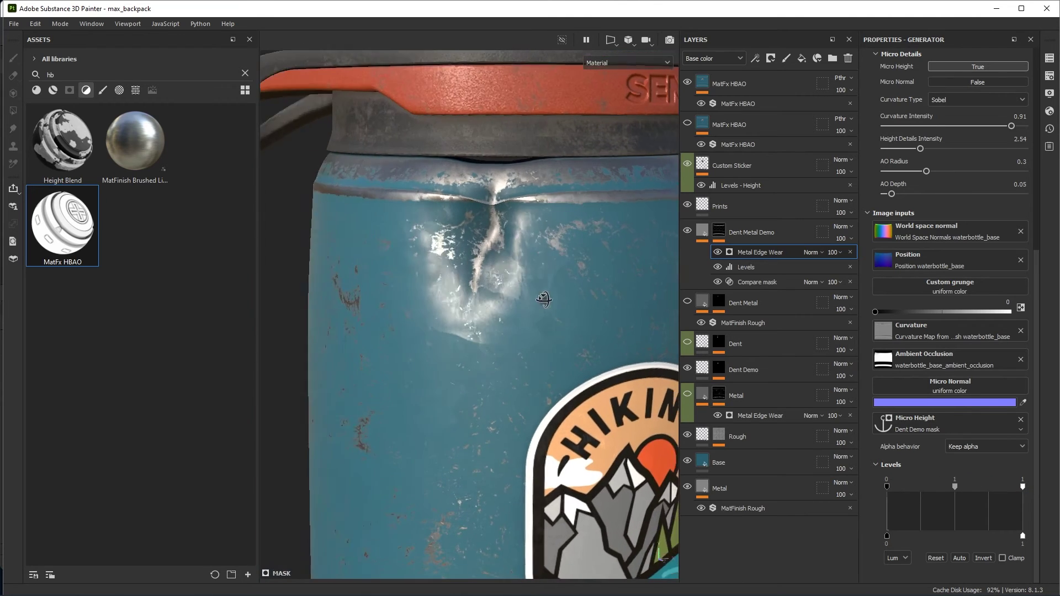
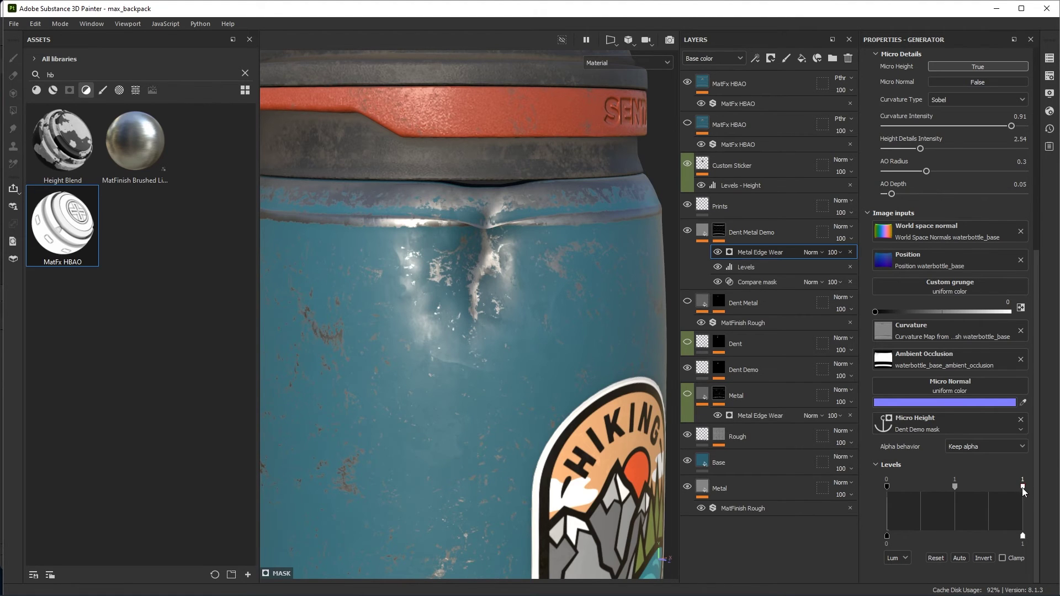
mouse_move(1020, 488)
mouse_down()
mouse_move(897, 487)
mouse_move(1026, 495)
mouse_up()
drag(1021, 486, 911, 488)
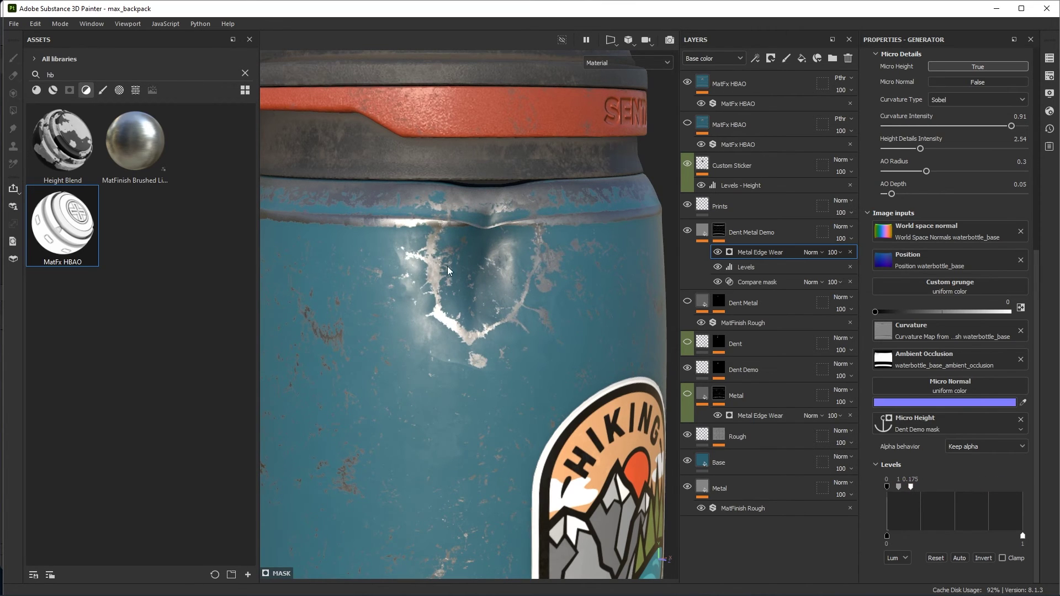
scroll(447, 266, up, 3)
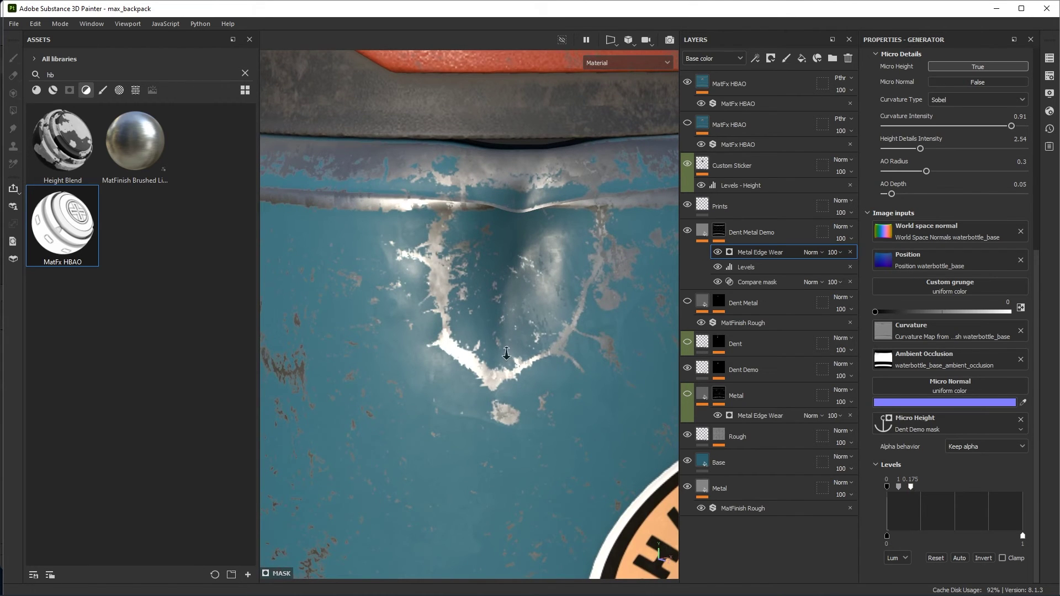
scroll(459, 290, down, 3)
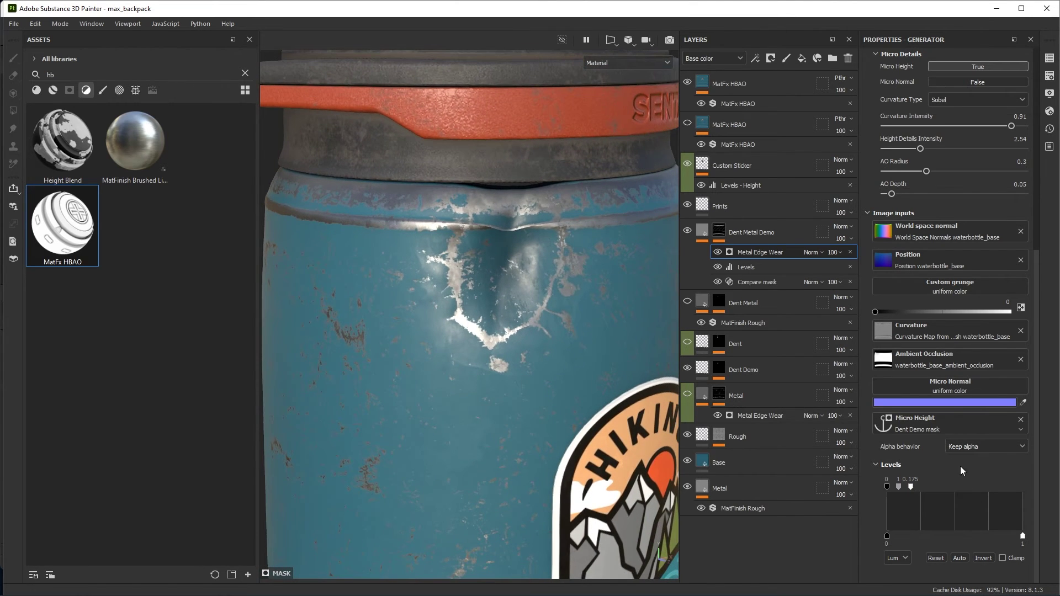
- Set the micro details to Height Details Intensity 4.8, Curvature Intensity 0.63 and AO Radius 0.4
scroll(947, 342, up, 2)
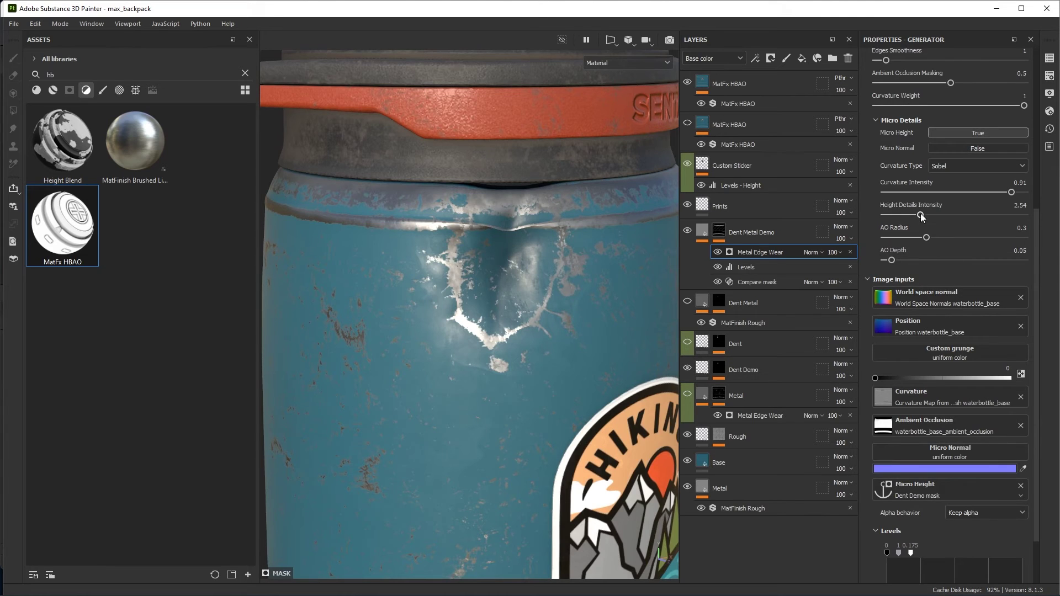
drag(920, 215, 959, 230)
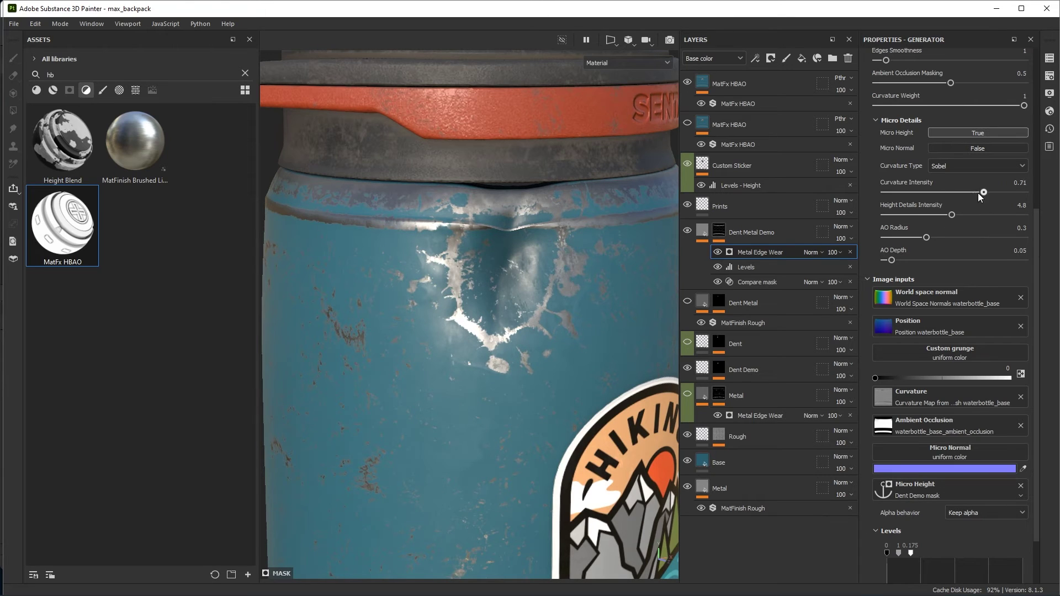
mouse_move(1012, 193)
mouse_down()
mouse_move(945, 194)
mouse_move(972, 200)
mouse_up()
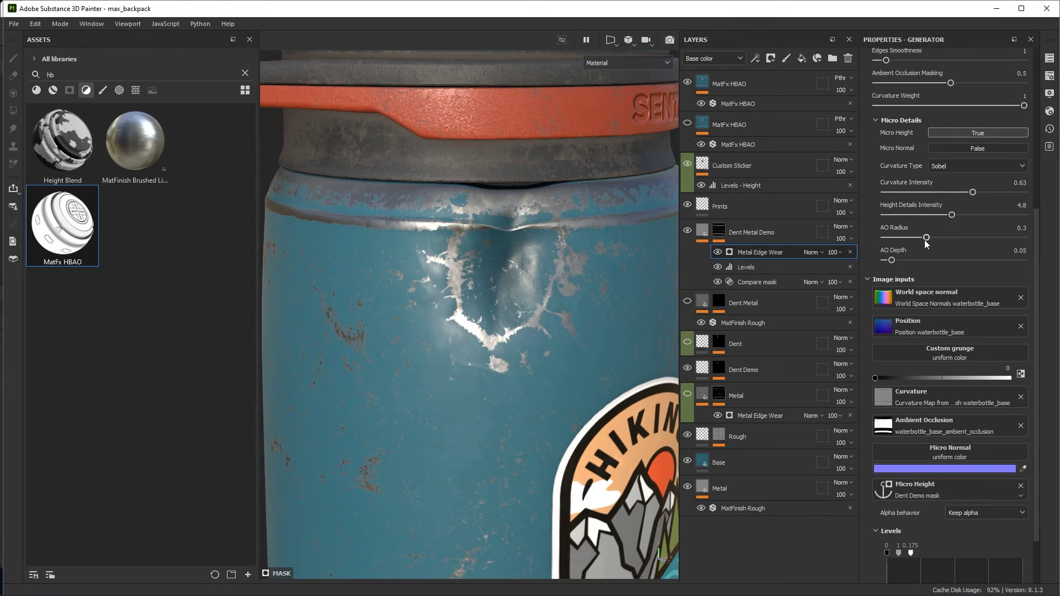
mouse_move(926, 237)
mouse_down()
mouse_move(961, 238)
mouse_move(941, 239)
mouse_up()
scroll(945, 273, up, 3)
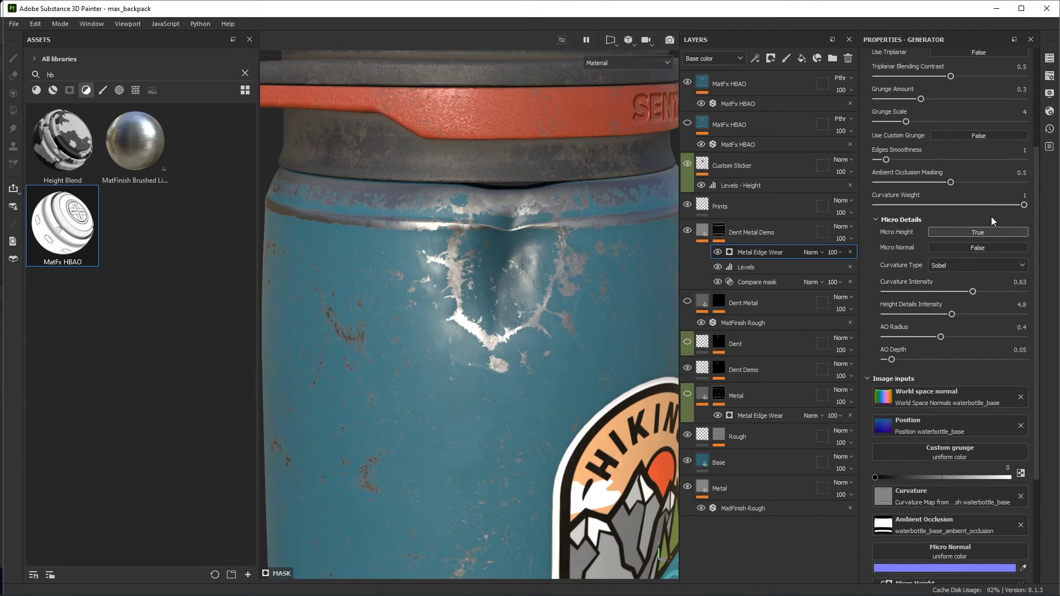
- Try Wear Level 0.83 and Grunge Amount 0.35 on the Metal Edge Wear generator and check the whole bottle
scroll(921, 201, up, 4)
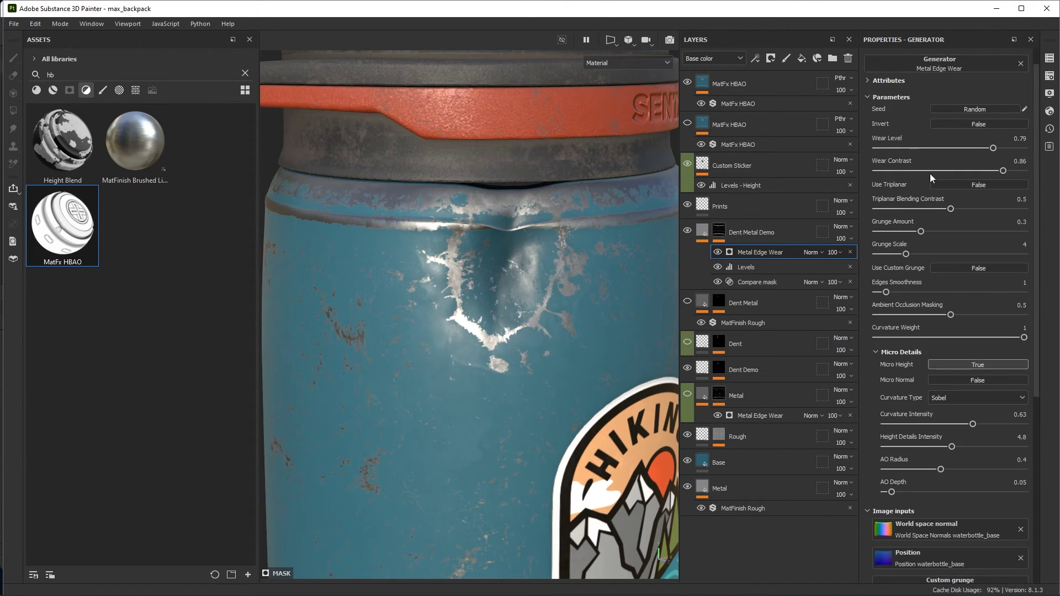
drag(992, 153, 999, 150)
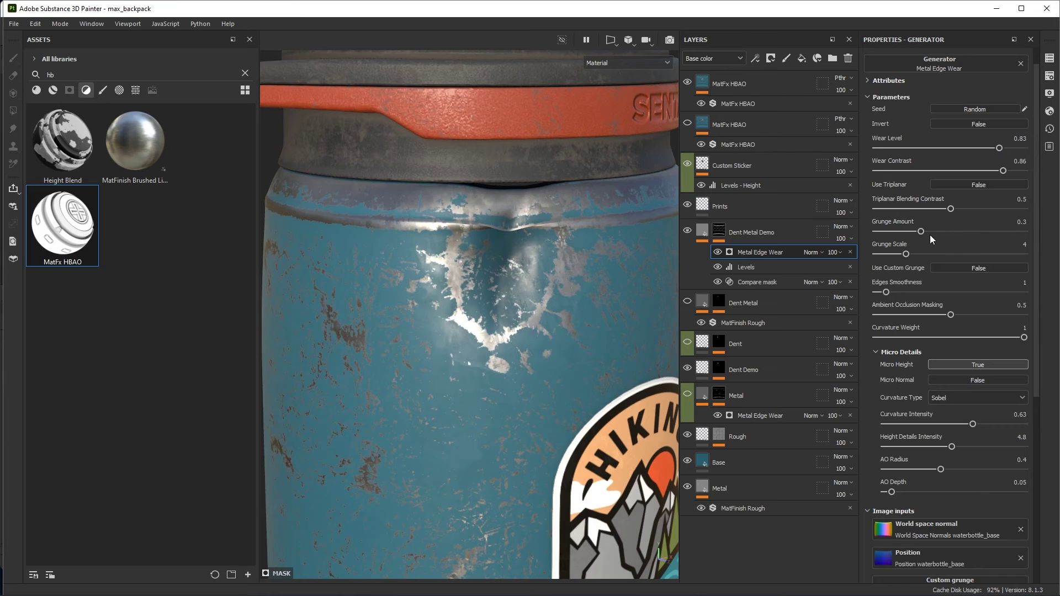
drag(921, 231, 928, 231)
alt+right_drag(549, 377, 521, 303)
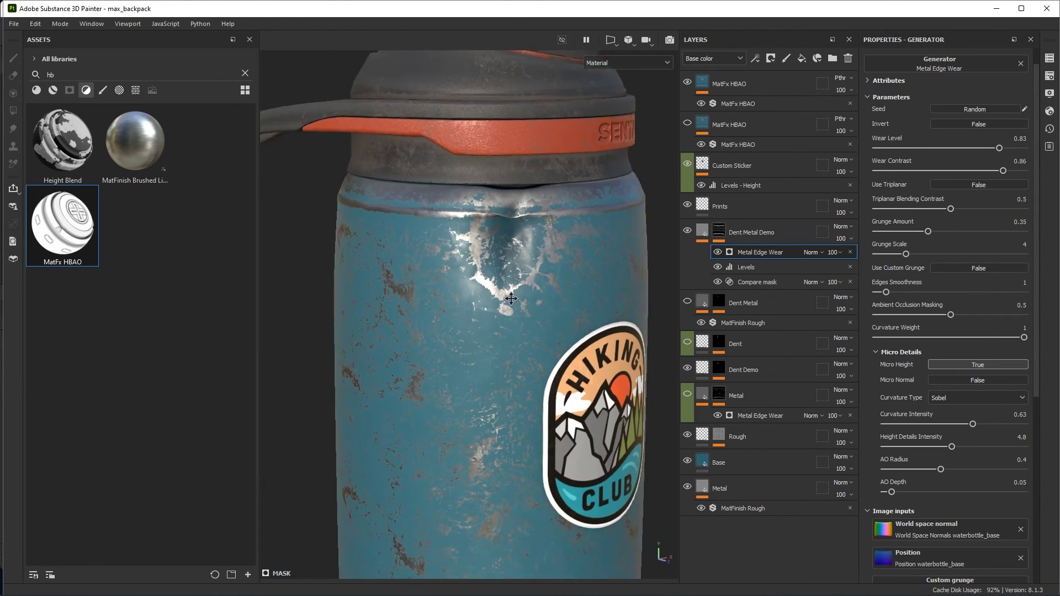
alt+drag(522, 304, 552, 263)
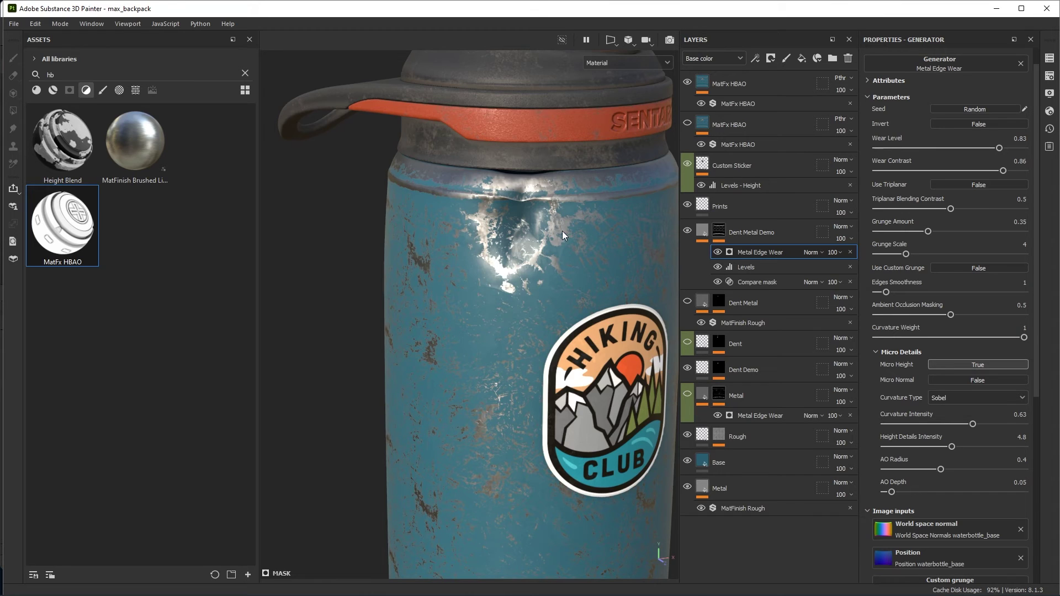
- Change the Metal Edge Wear generator's blend mode to Multiply in the Dent Metal Demo mask and check the dent
click(819, 252)
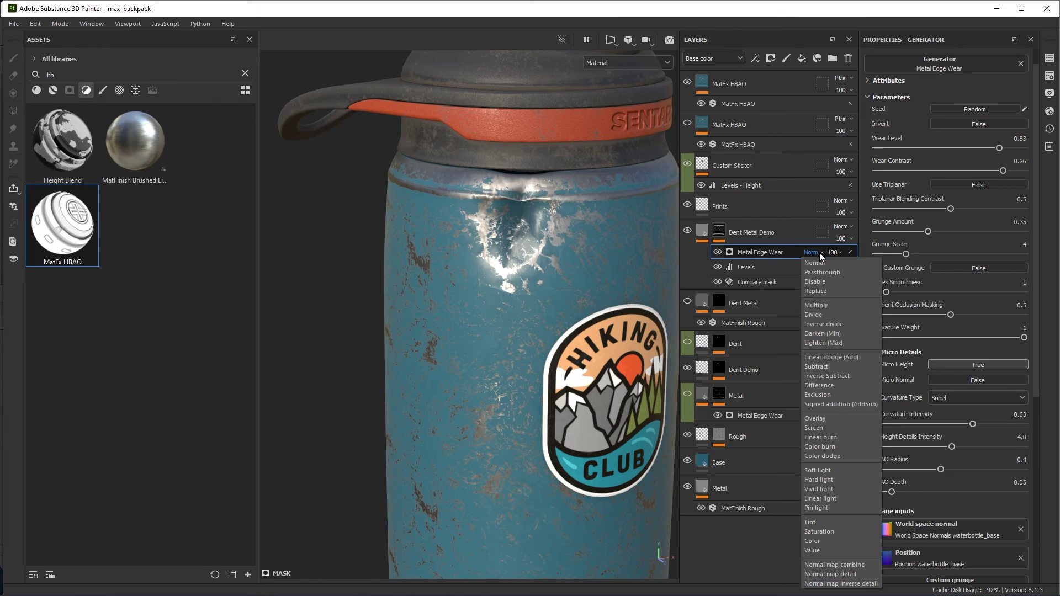
click(816, 307)
alt+drag(660, 237, 556, 229)
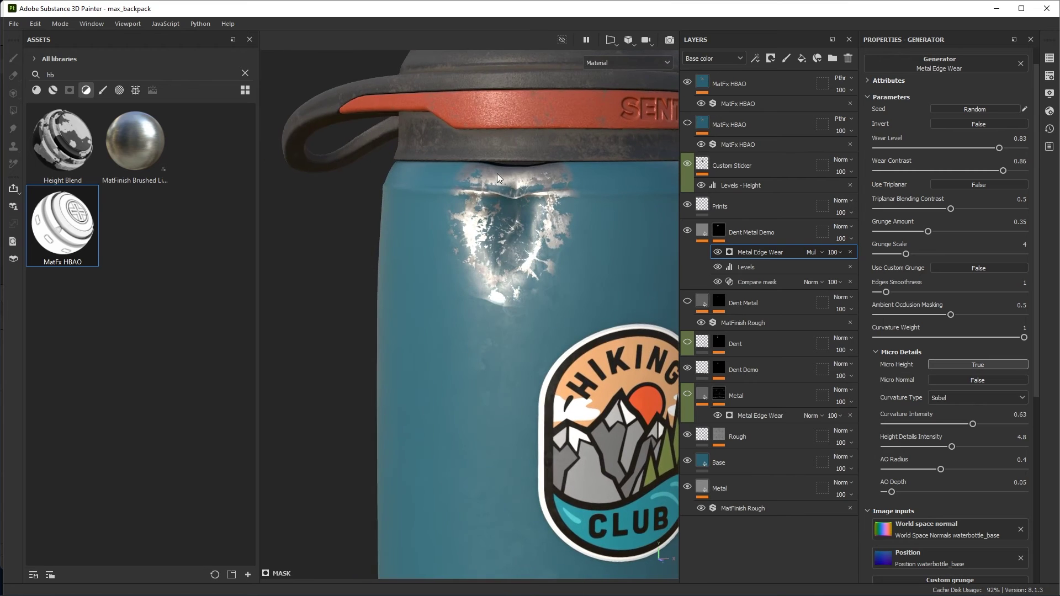
alt+drag(497, 173, 508, 283)
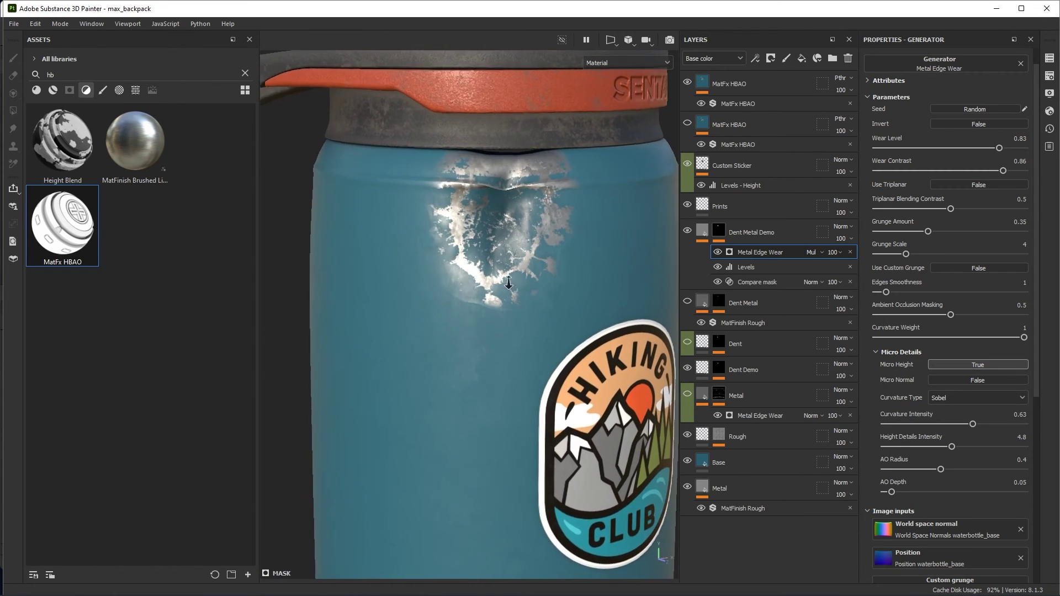
- Set the Metal Edge Wear generator's Wear Level to 0.79 and Grunge Amount to 0.49
alt+right_drag(509, 284, 575, 329)
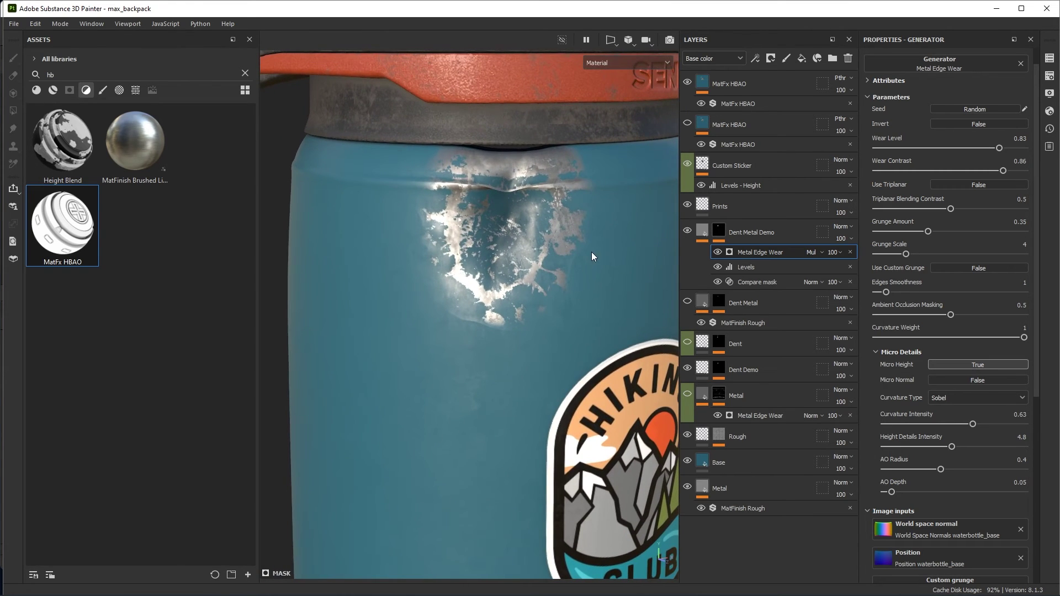
mouse_move(991, 147)
mouse_down()
mouse_move(968, 151)
mouse_move(990, 154)
mouse_up()
drag(928, 232, 948, 244)
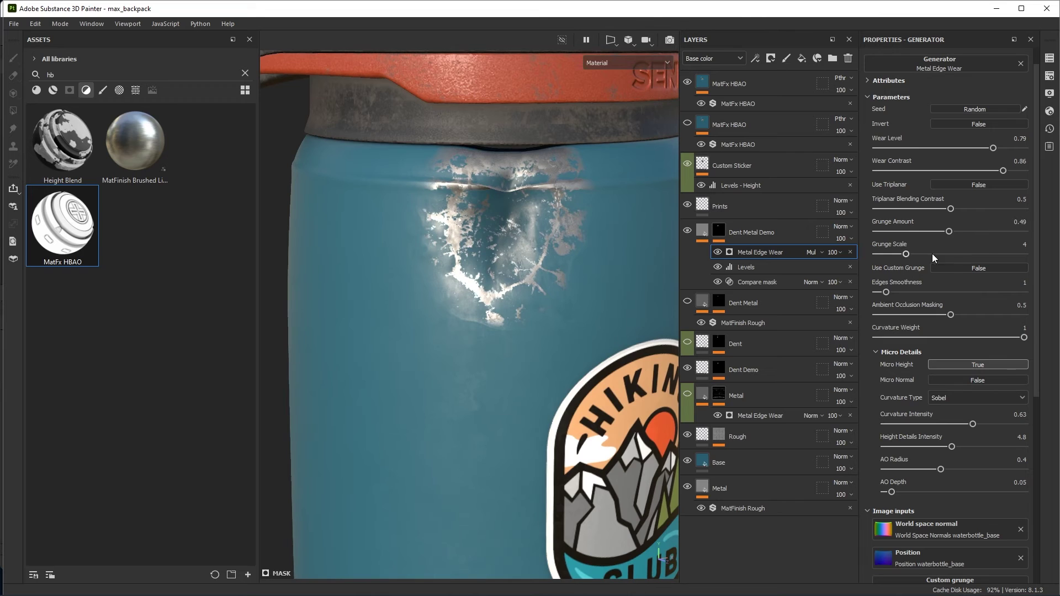
- Lower the Micro Height anchor's white input level to 0.126, set AO Radius to 0.46, and check the dent
scroll(961, 320, down, 7)
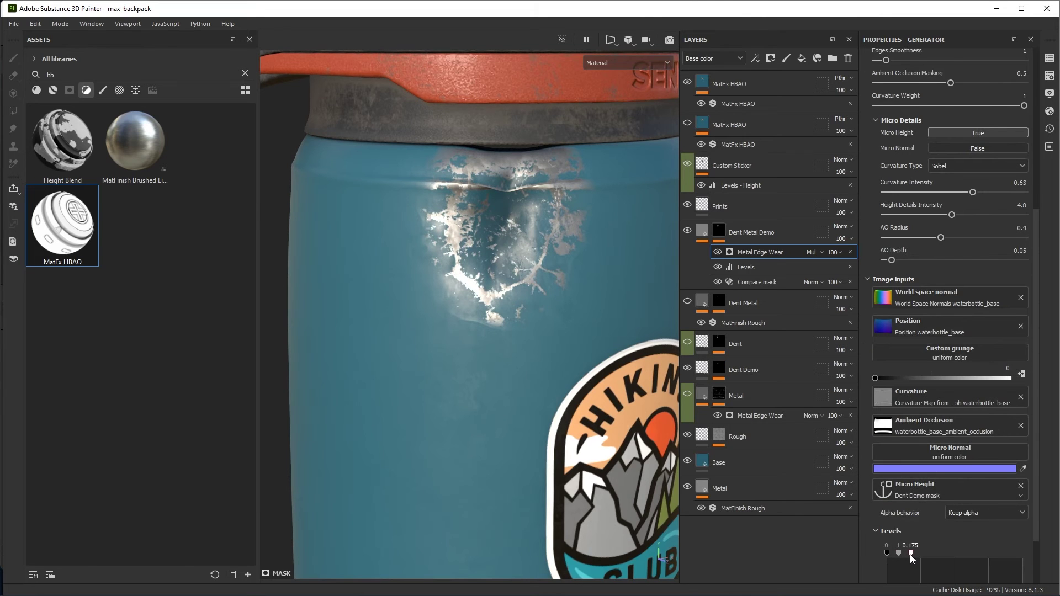
mouse_move(910, 554)
mouse_down()
mouse_move(926, 558)
mouse_move(895, 555)
mouse_up()
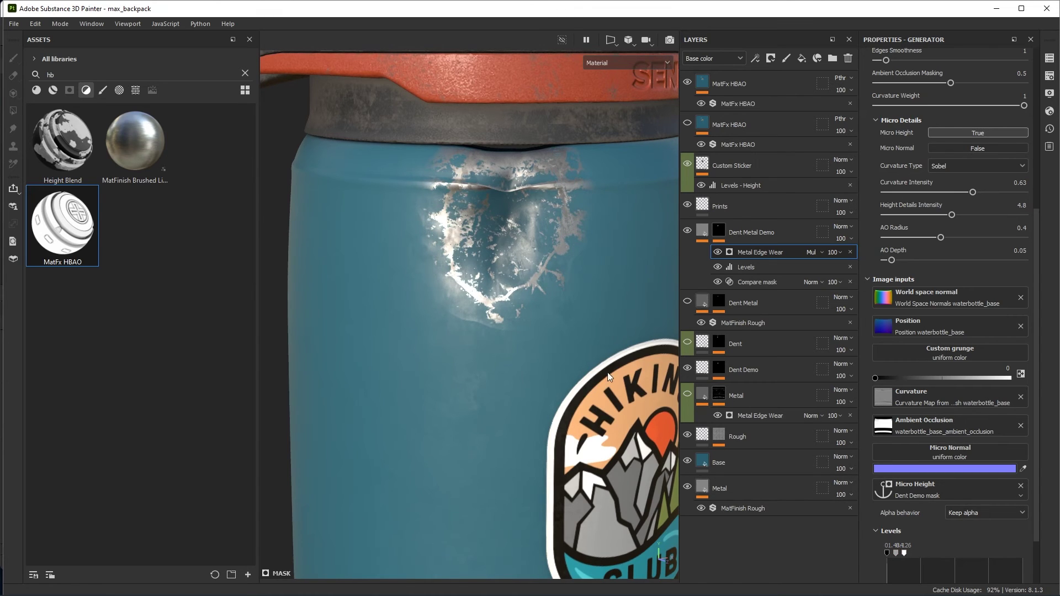
drag(941, 238, 949, 237)
alt+right_drag(580, 274, 559, 234)
alt+drag(559, 234, 574, 221)
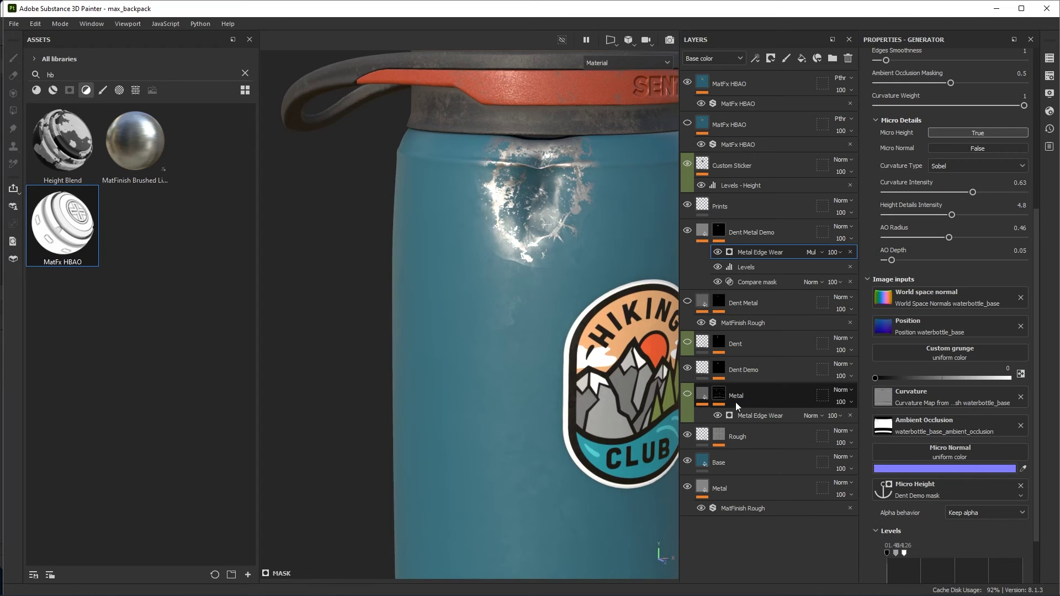
- Show the worn Metal layer above the Rough layer and inspect the dent together with the bottle's overall wear
click(687, 393)
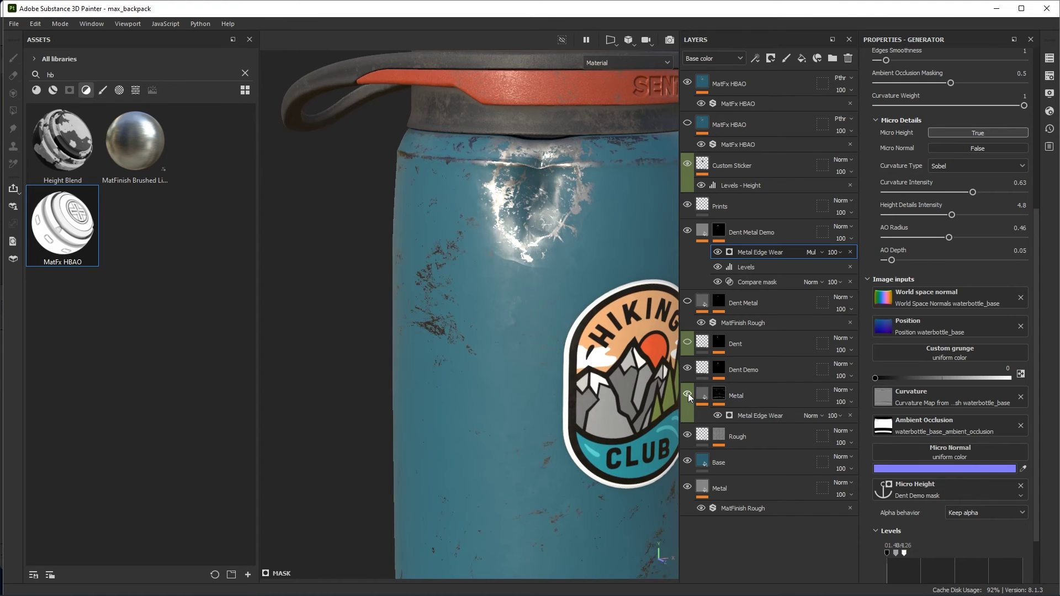
scroll(574, 243, down, 2)
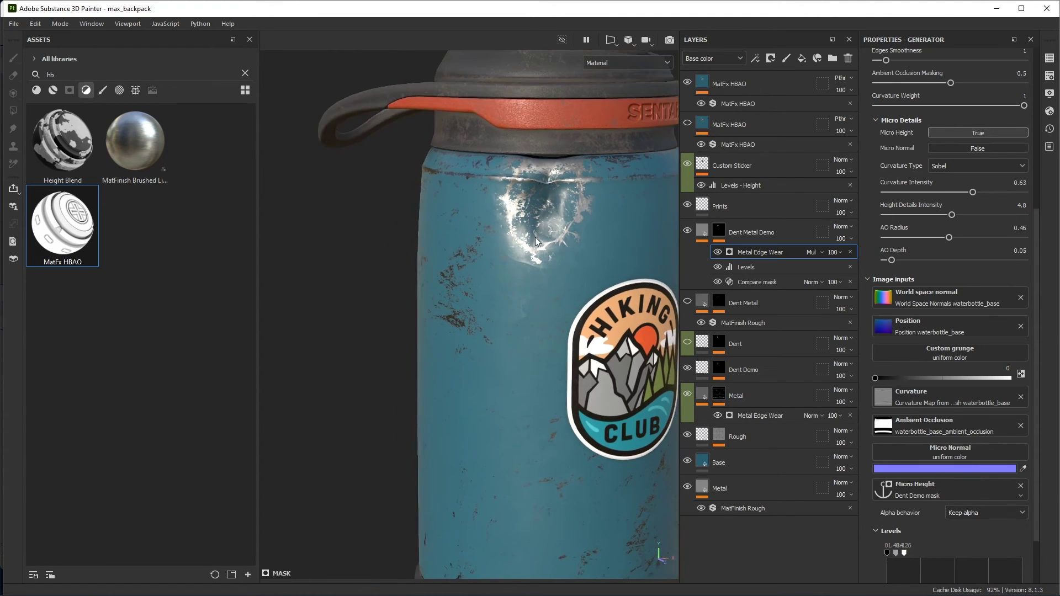
alt+drag(574, 242, 543, 311)
scroll(629, 278, up, 3)
scroll(630, 282, down, 2)
scroll(540, 311, up, 2)
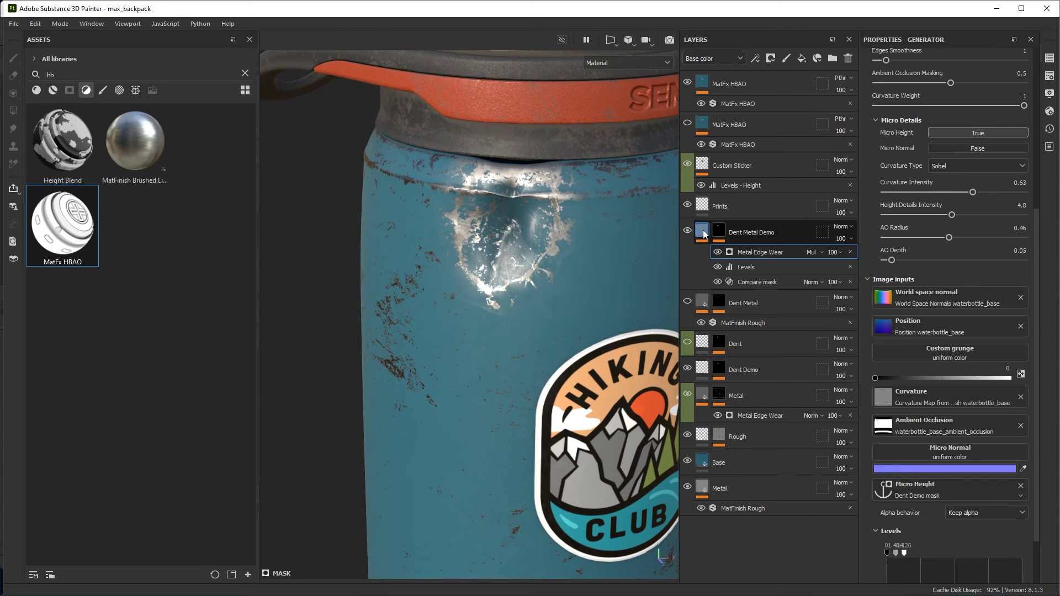
- Darken the Dent Metal Demo fill's base color to a deeper grey and set its Roughness to 0.2308
click(704, 234)
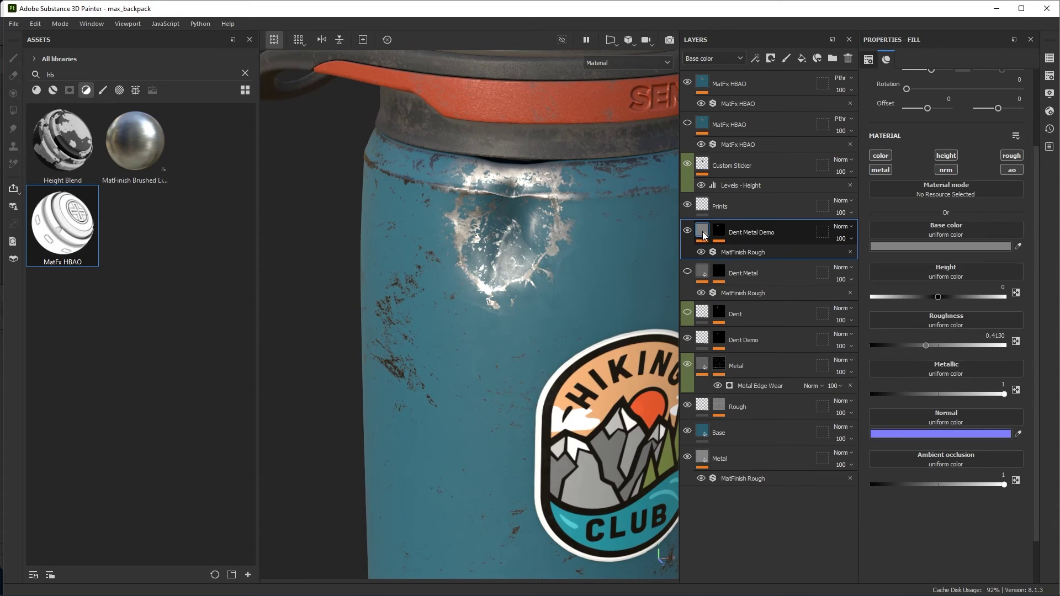
click(1017, 246)
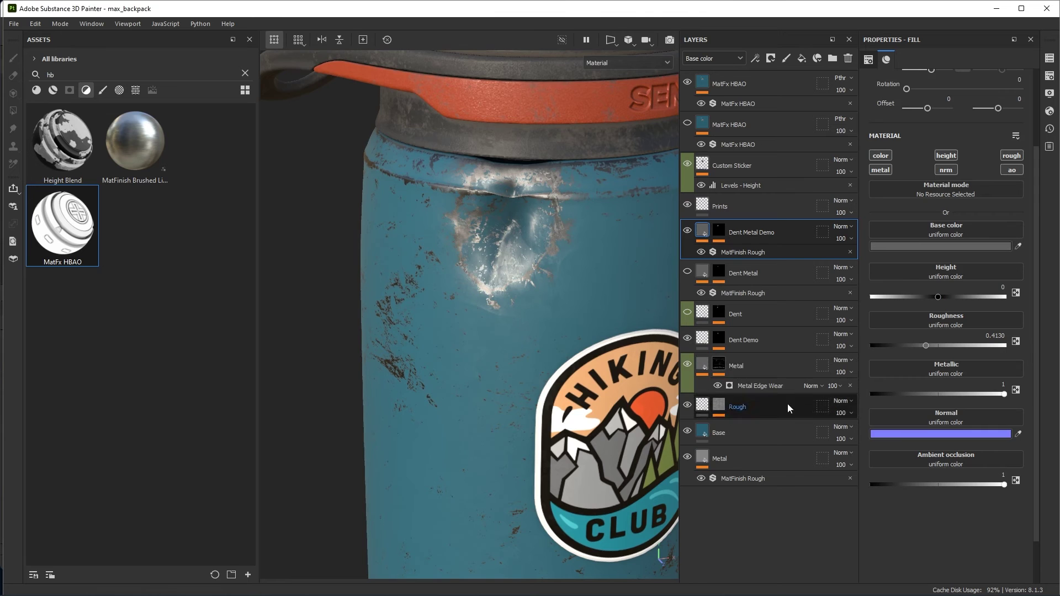
mouse_move(558, 264)
alt+mouse_down()
mouse_move(552, 240)
mouse_move(568, 245)
alt+mouse_up()
mouse_move(926, 346)
mouse_down()
mouse_move(906, 345)
mouse_move(939, 349)
mouse_move(901, 348)
mouse_up()
alt+drag(497, 260, 635, 287)
alt+right_drag(634, 286, 595, 239)
alt+drag(595, 239, 584, 270)
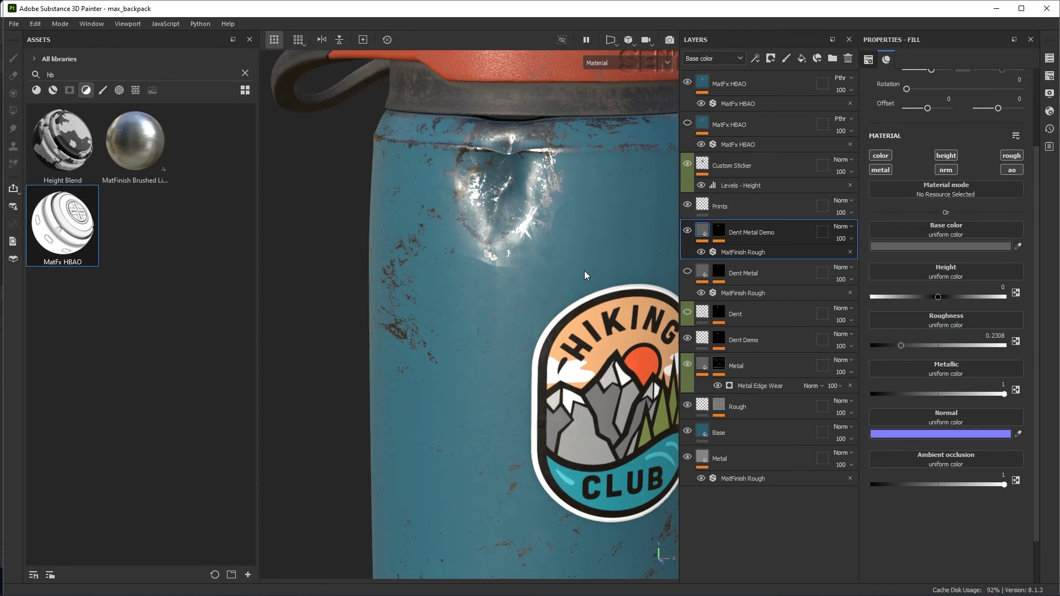
- Try lowering the Dent Demo fill's height depth to almost zero and check the bottle surface
click(720, 231)
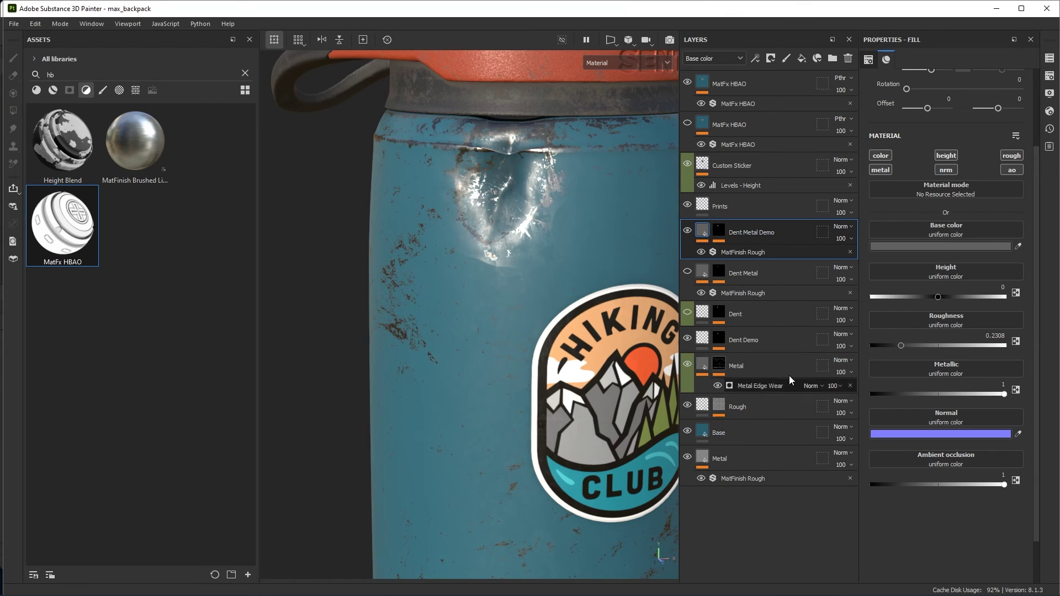
click(778, 339)
scroll(585, 230, down, 3)
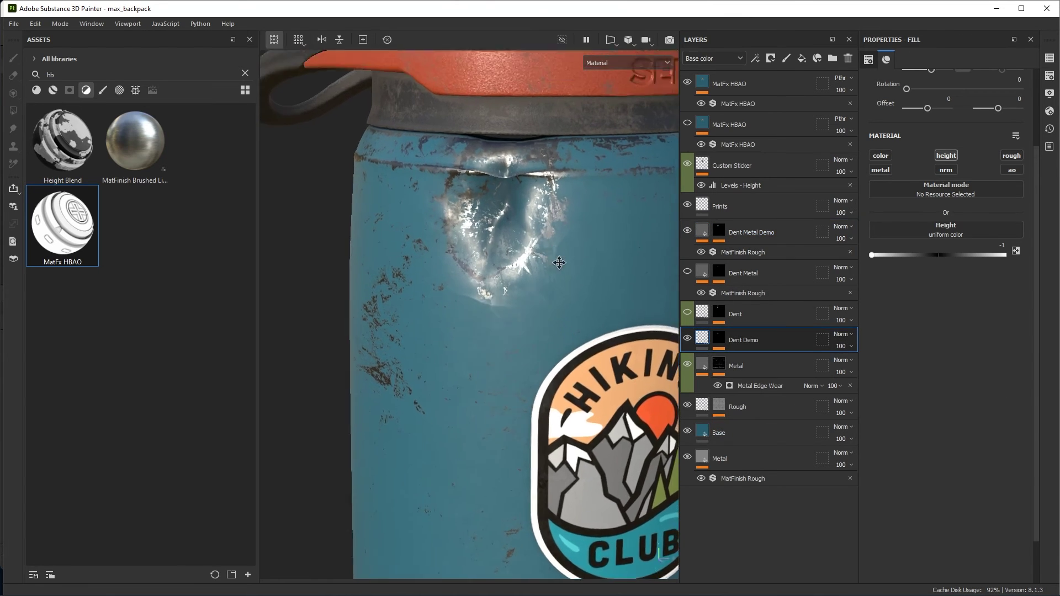
click(875, 256)
drag(876, 255, 937, 262)
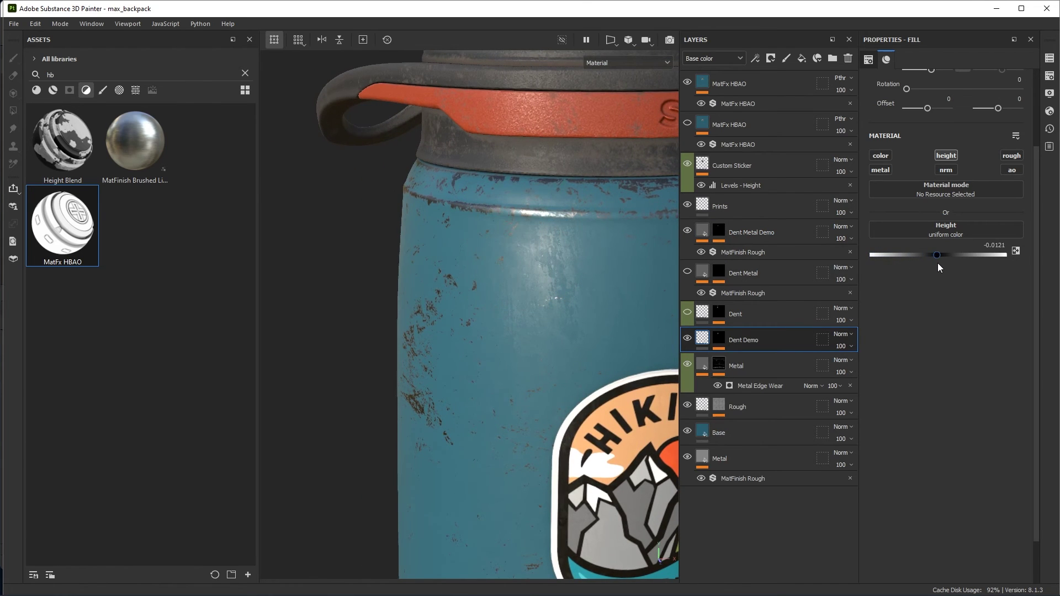
alt+drag(521, 318, 544, 251)
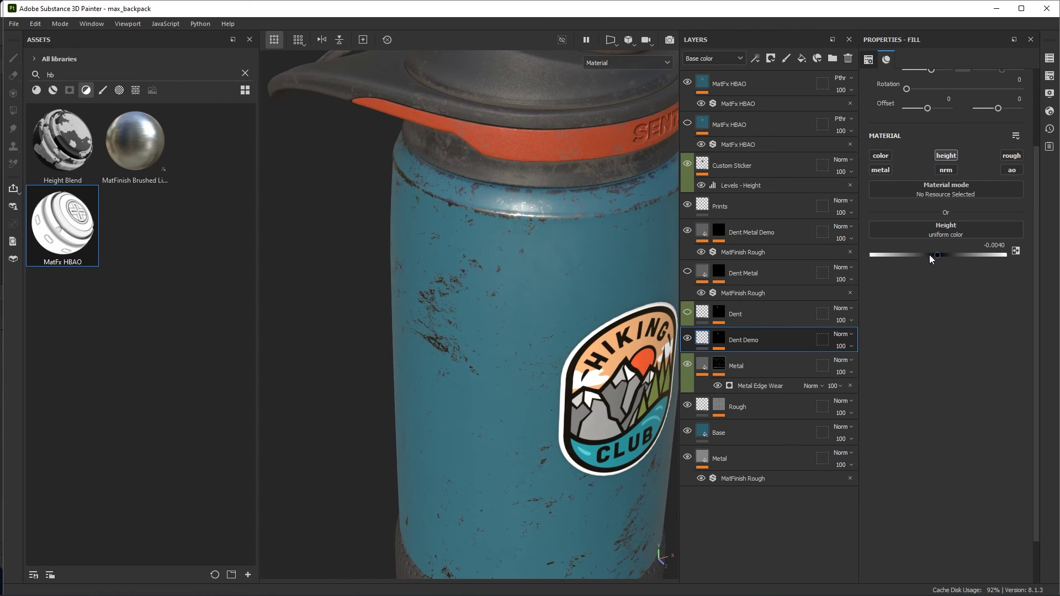
- Try a medium depth for the Dent Demo fill with Height around -0.56 and check the dent from several angles
drag(929, 254, 899, 260)
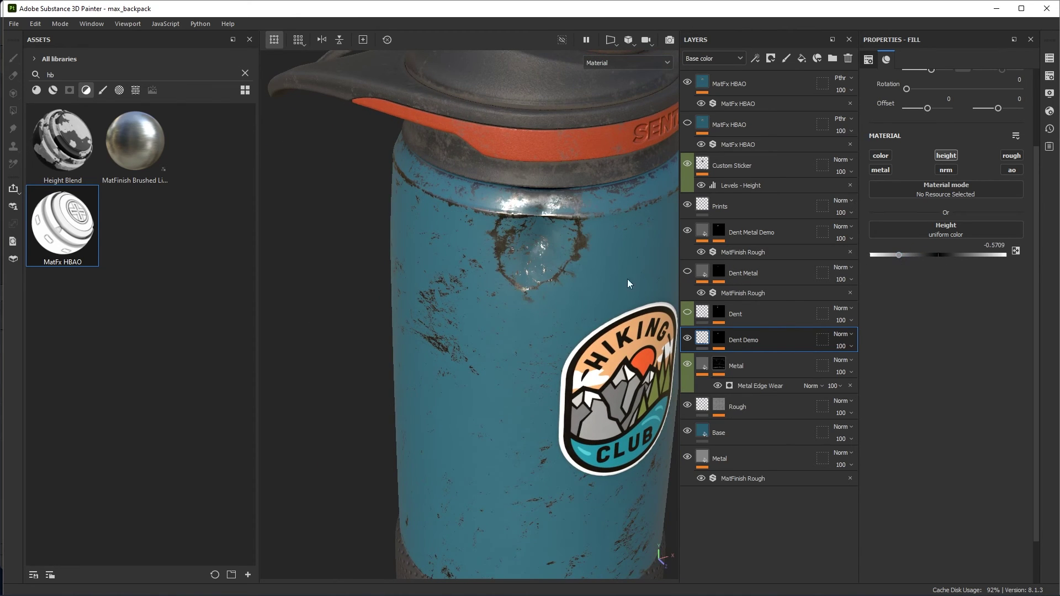
alt+drag(627, 283, 605, 276)
mouse_move(898, 255)
mouse_down()
mouse_move(886, 254)
mouse_move(943, 266)
mouse_move(882, 259)
mouse_move(942, 271)
mouse_move(890, 264)
mouse_up()
alt+drag(624, 268, 601, 266)
drag(890, 255, 899, 261)
alt+drag(618, 275, 595, 278)
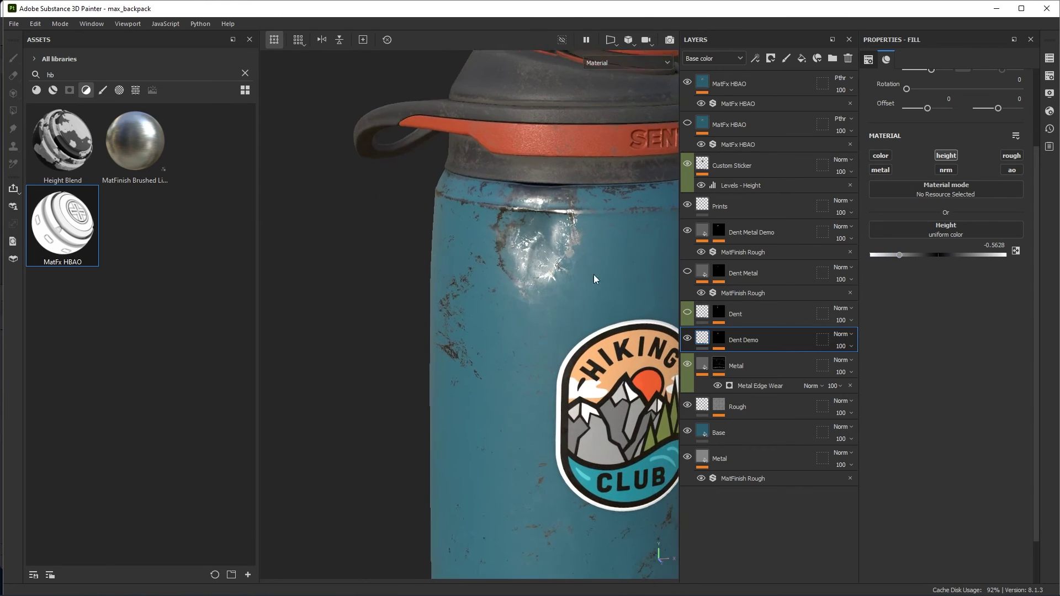
- Set the Dent Demo fill's Height to -0.9352 and check how the dent and its wear respond
drag(896, 255, 873, 255)
alt+drag(665, 248, 580, 239)
scroll(544, 235, up, 2)
alt+drag(534, 227, 585, 246)
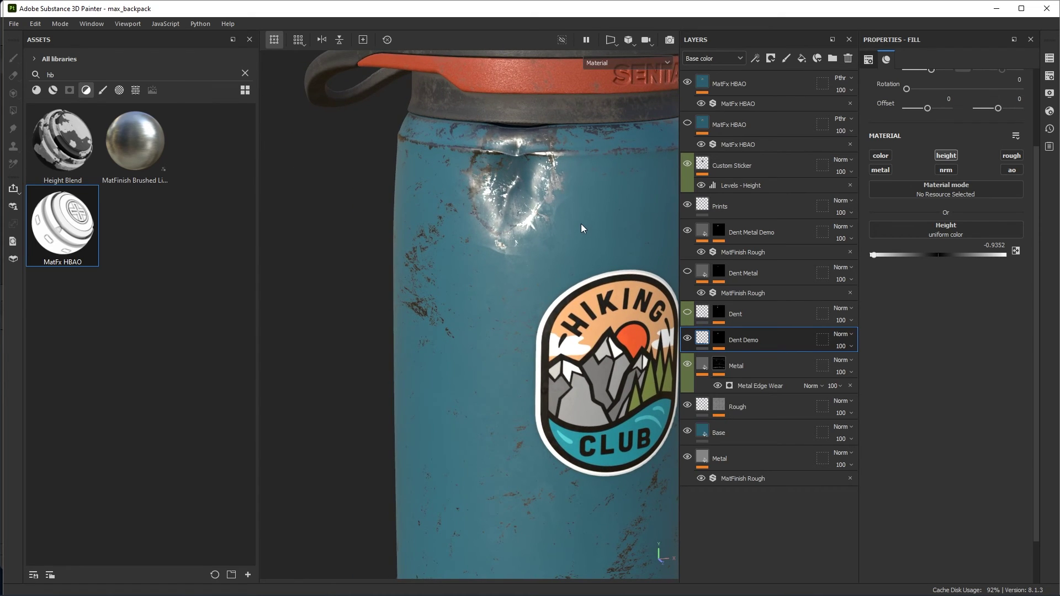
- In the Dent Metal Demo mask's Metal Edge Wear, set Curvature Intensity to 1, Height Details Intensity to 3.29 and AO Radius to 0.35
click(719, 230)
mouse_move(574, 213)
alt+mouse_down()
mouse_move(602, 256)
mouse_move(607, 240)
alt+mouse_up()
click(772, 253)
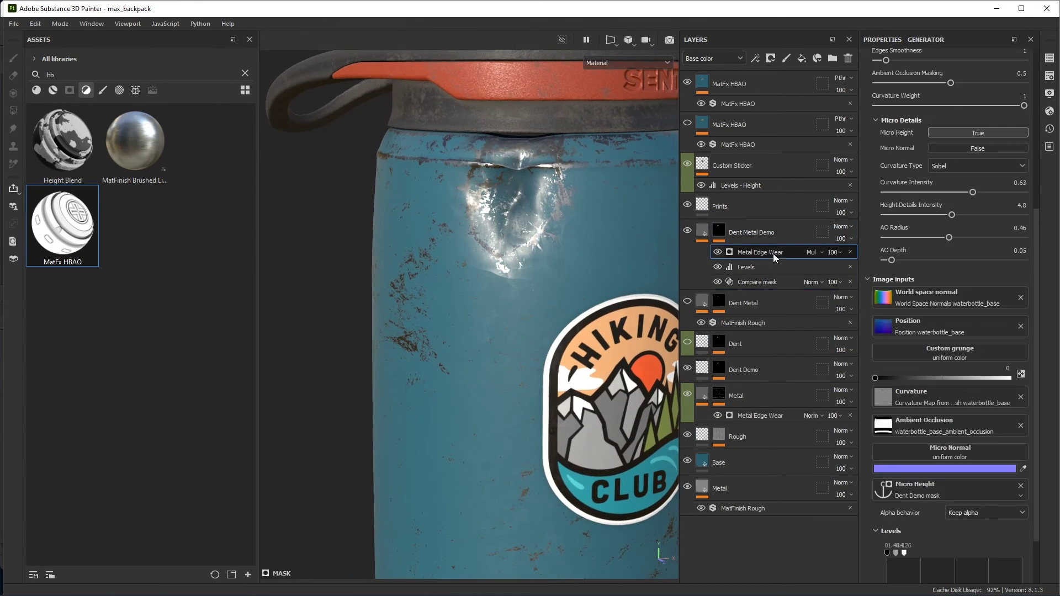
mouse_move(976, 193)
mouse_down()
mouse_move(1002, 194)
mouse_move(920, 193)
mouse_move(1026, 200)
mouse_up()
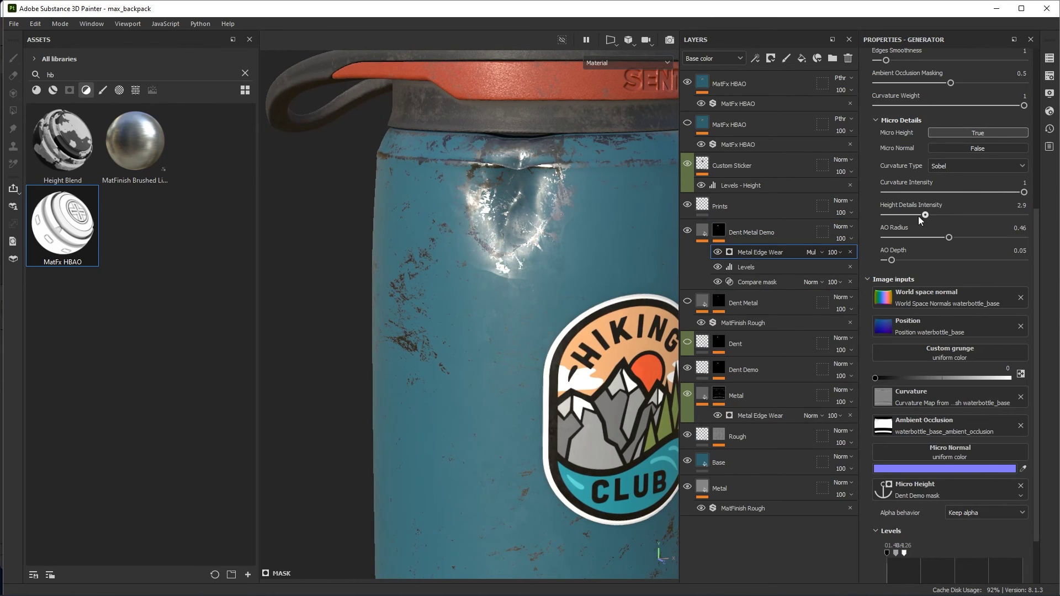
mouse_move(918, 217)
mouse_down()
mouse_move(904, 214)
mouse_move(929, 217)
mouse_move(931, 238)
mouse_up()
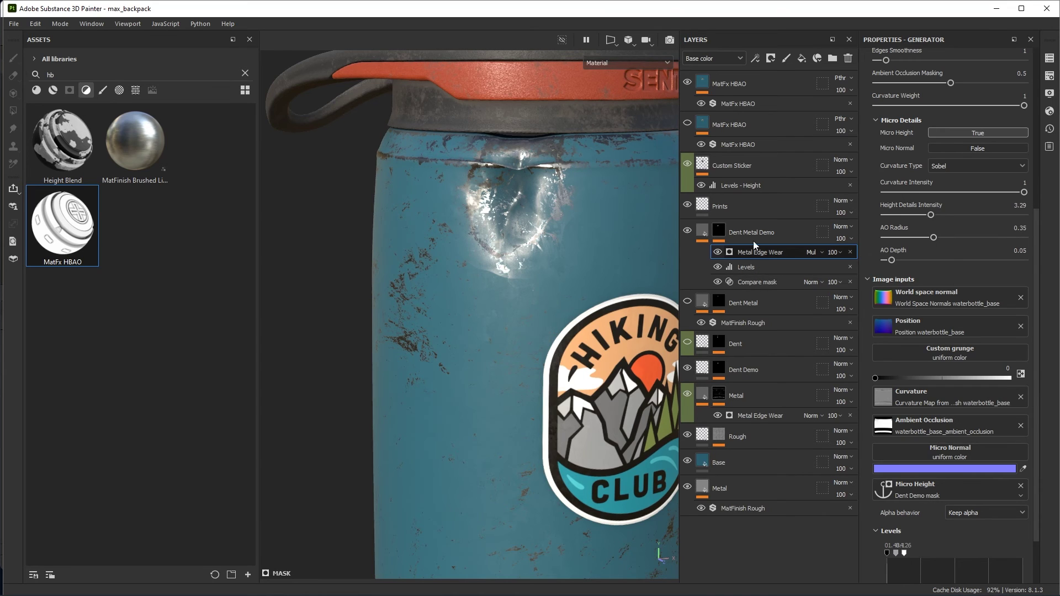
- Add a fill effect to the Dent Metal Demo mask and assign it the Grunge Dusty Powder Wide texture
click(756, 58)
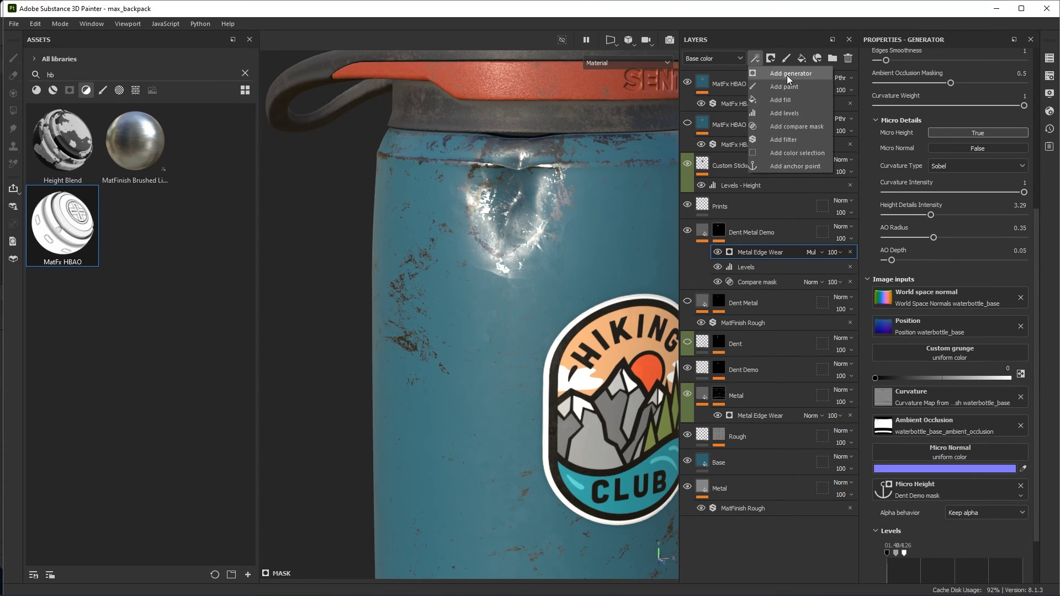
click(786, 100)
click(892, 158)
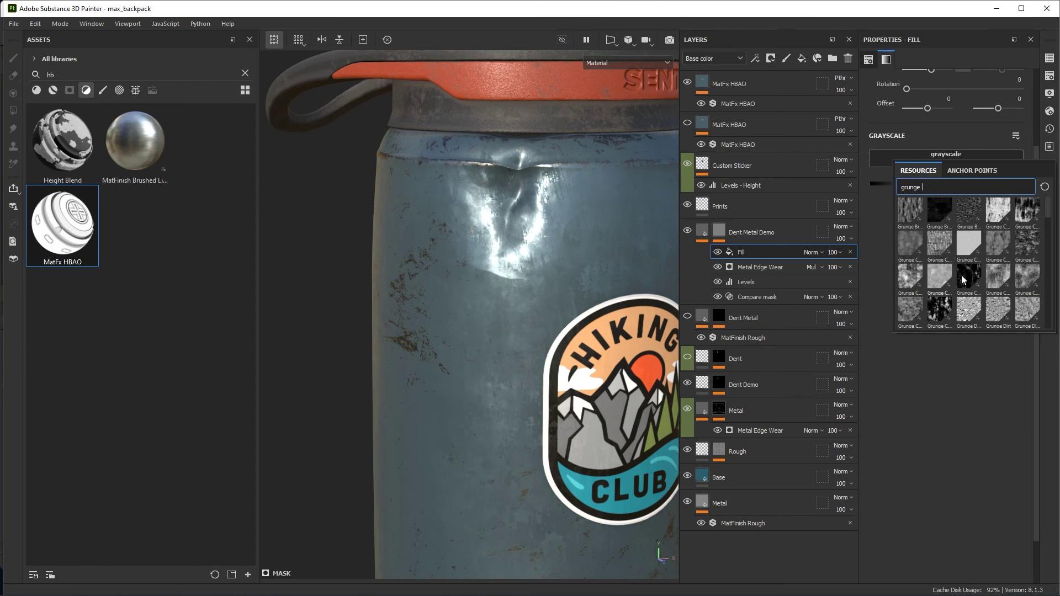
scroll(938, 264, down, 3)
mouse_move(1000, 313)
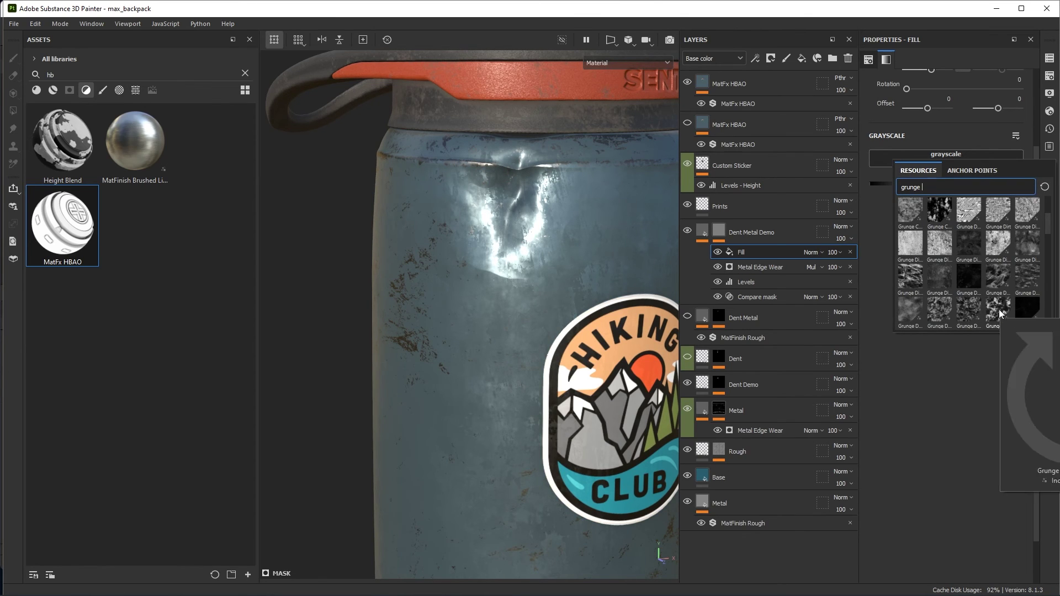
click(992, 311)
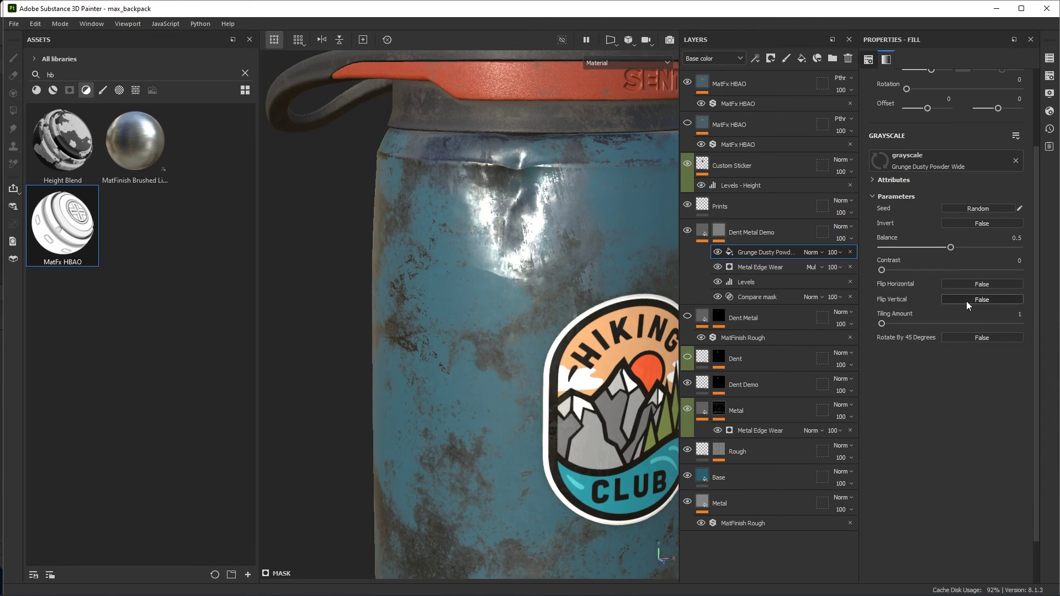
- Try a Tiling of 2 on the Grunge Dusty Powder Wide fill, then undo it
scroll(922, 125, up, 3)
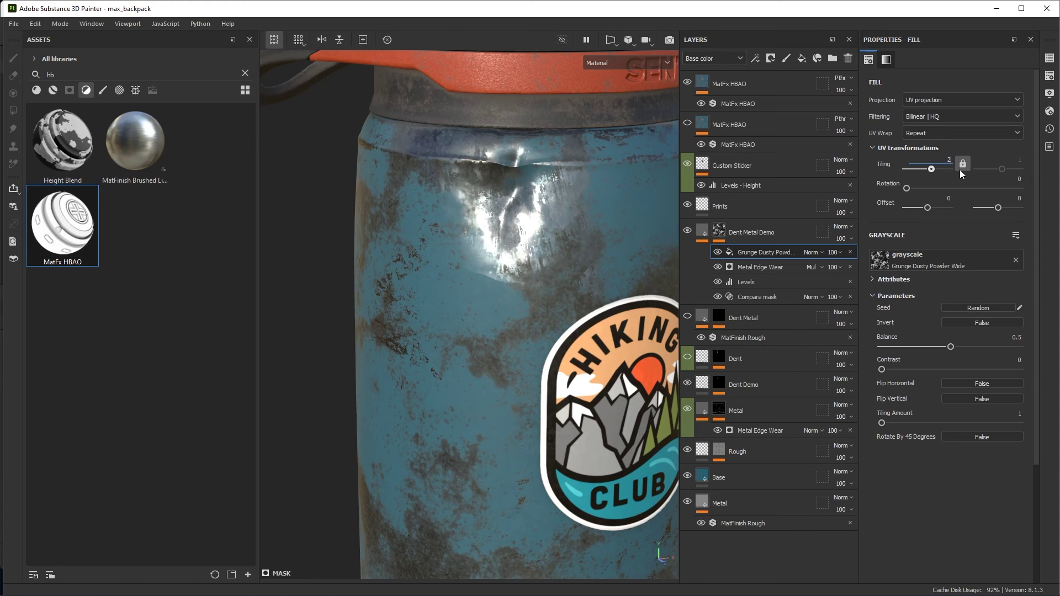
key(Return)
key(ctrl+z)
- Set the grunge fill's Contrast to 1 and Balance to 0.39, blend it with Multiply, and inspect the dent with and without it
drag(881, 369, 1020, 369)
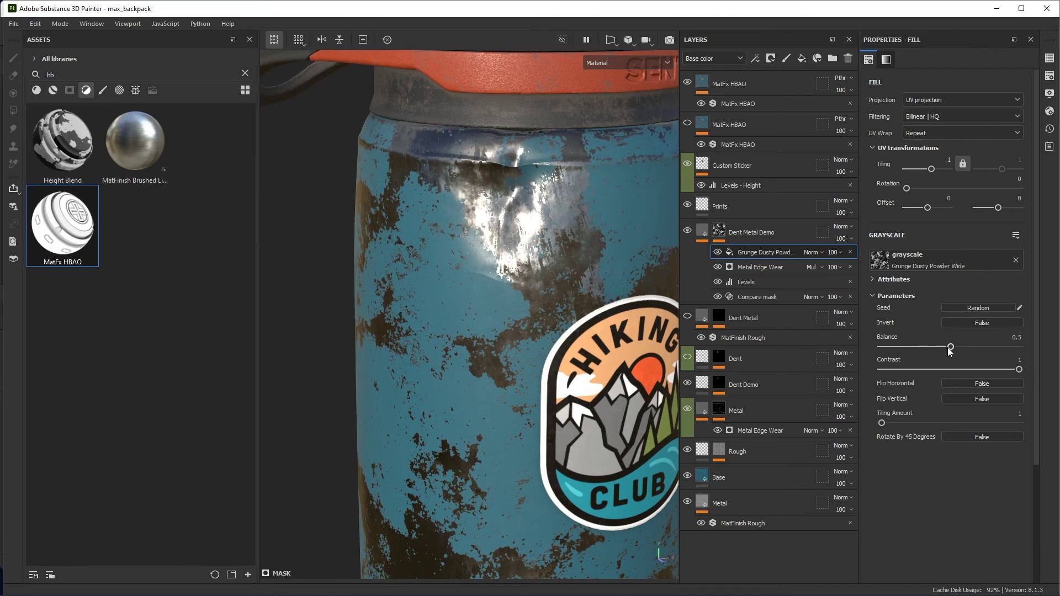
mouse_move(947, 346)
mouse_down()
mouse_move(915, 347)
mouse_move(936, 348)
mouse_up()
click(810, 251)
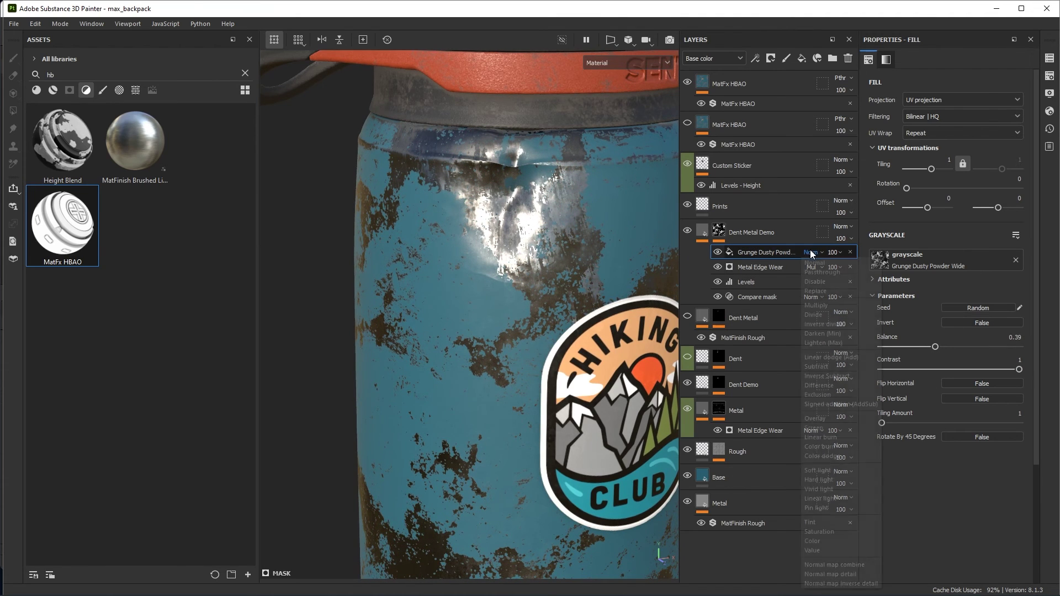
click(822, 306)
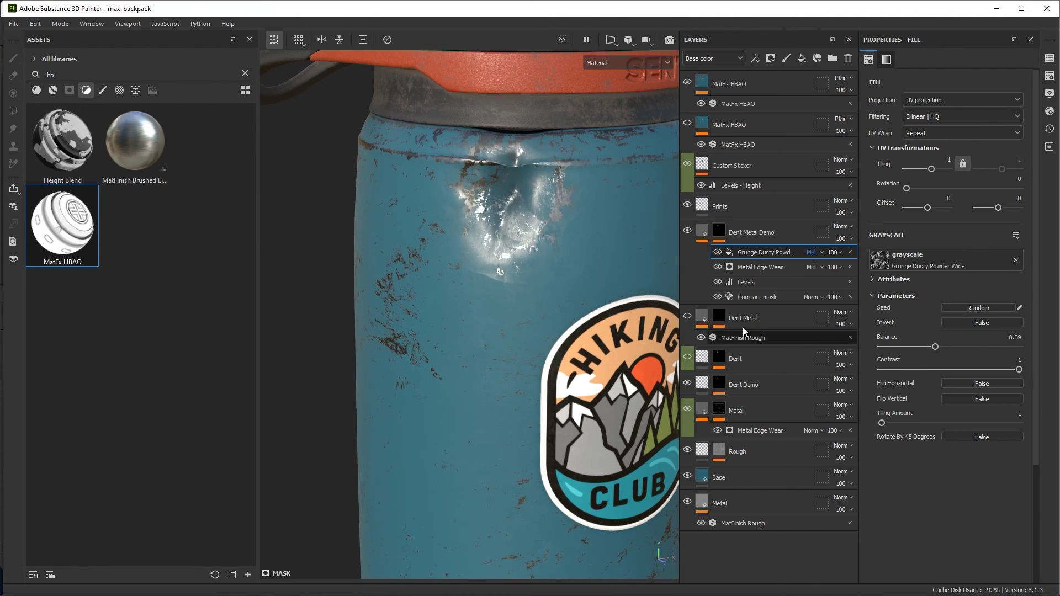
alt+drag(552, 265, 554, 197)
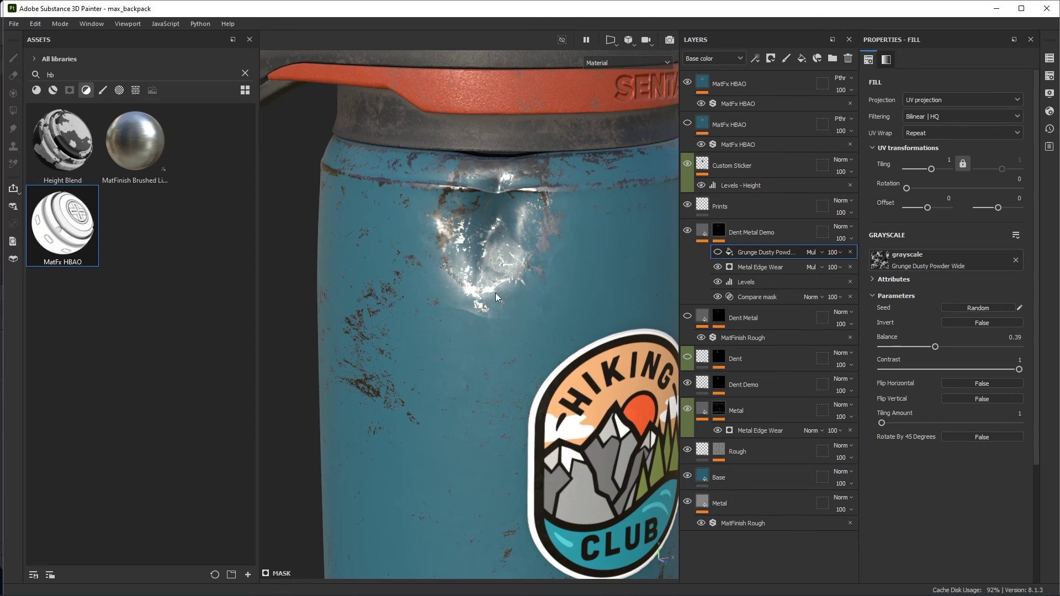
alt+drag(501, 277, 702, 269)
alt+drag(635, 237, 523, 210)
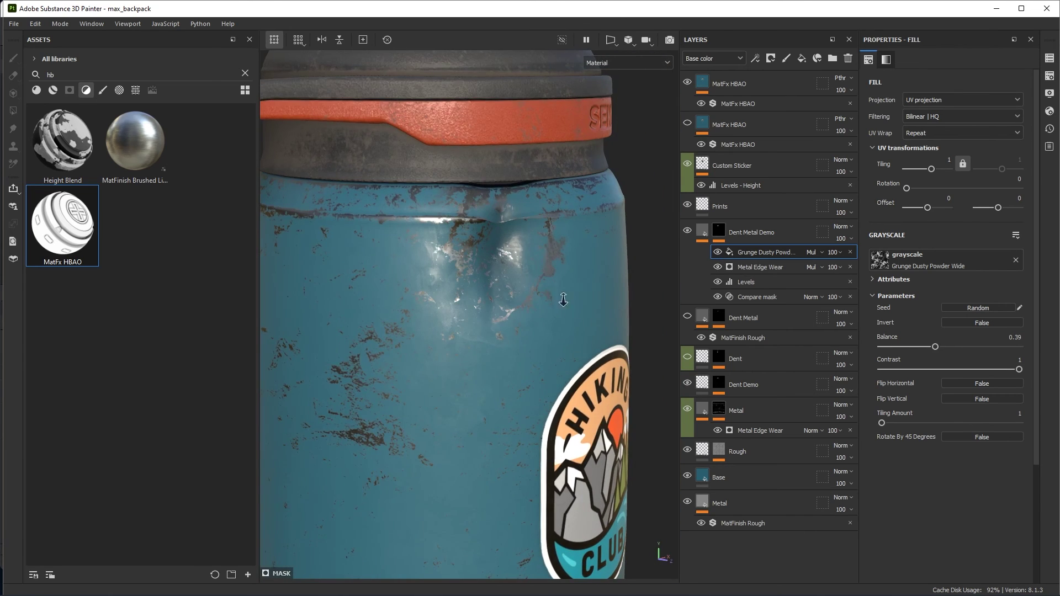
alt+right_drag(563, 300, 563, 259)
alt+drag(563, 259, 541, 251)
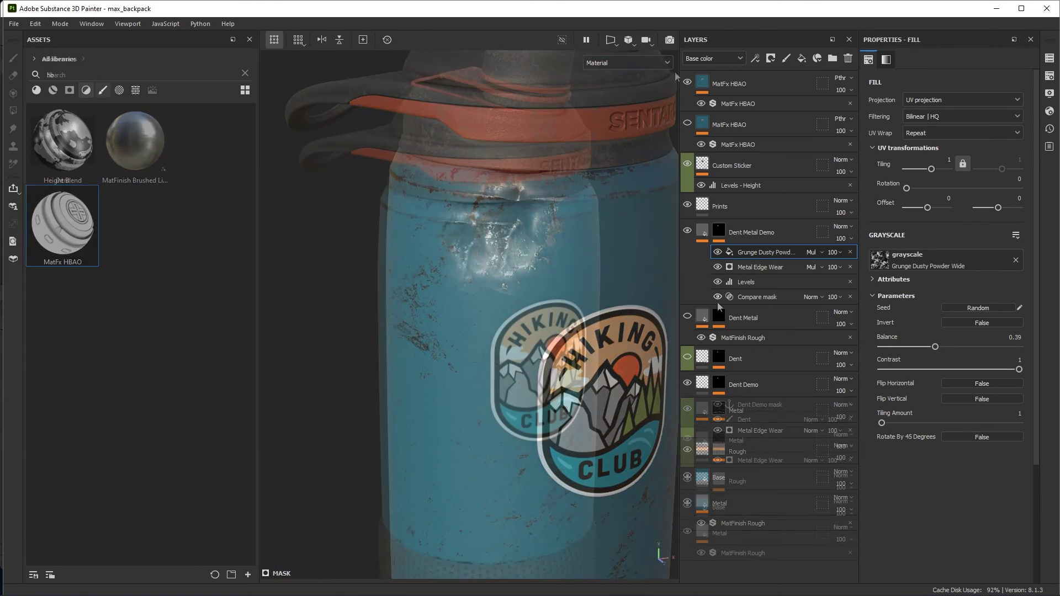
- With the Dent Demo mask's Dent paint effect selected, stamp a second, smaller dent beside the first using brush size 3.97
alt+drag(583, 339, 547, 290)
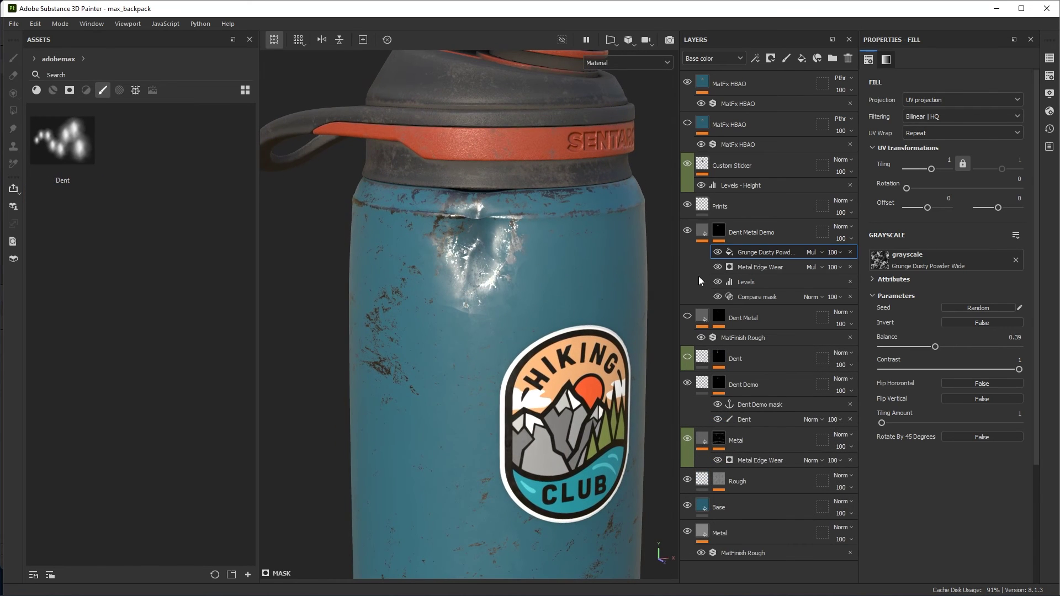
click(742, 420)
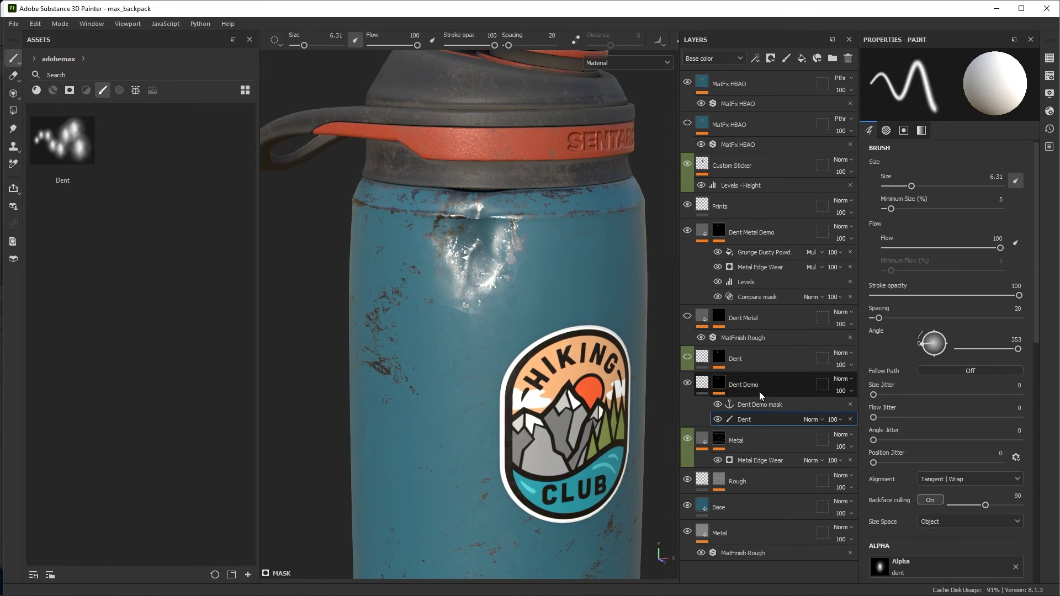
mouse_move(561, 279)
alt+mouse_down()
mouse_move(553, 263)
mouse_move(587, 285)
mouse_move(554, 283)
mouse_move(557, 339)
mouse_move(601, 331)
alt+mouse_up()
click(552, 255)
ctrl+right_drag(586, 328, 566, 328)
mouse_move(567, 327)
alt+mouse_down()
mouse_move(573, 317)
mouse_move(603, 334)
alt+mouse_up()
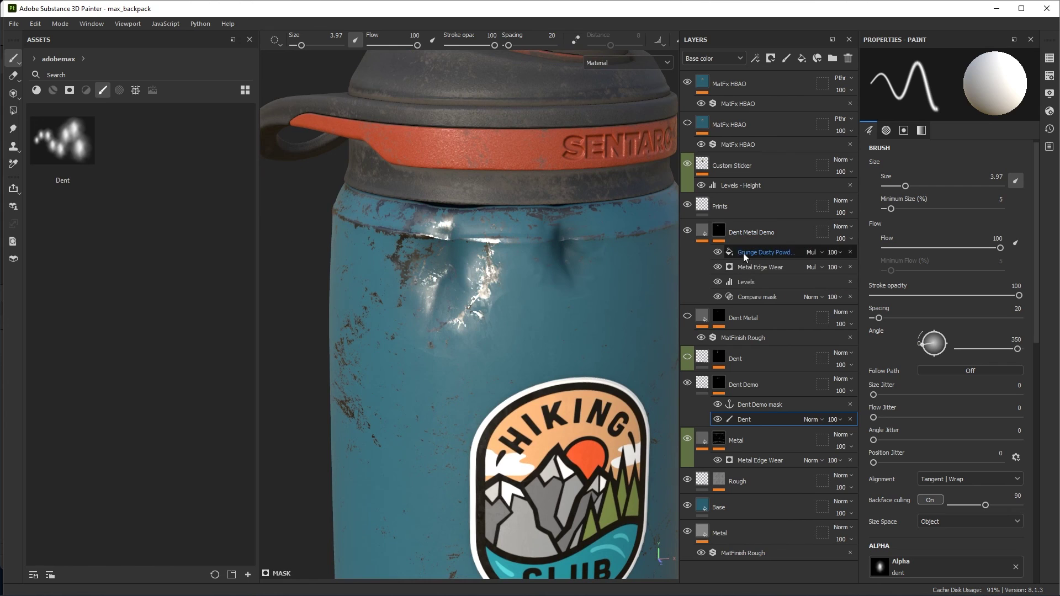
- Toggle the grunge fill's visibility and view the Dent Metal Demo mask in isolation to examine both dents
click(767, 253)
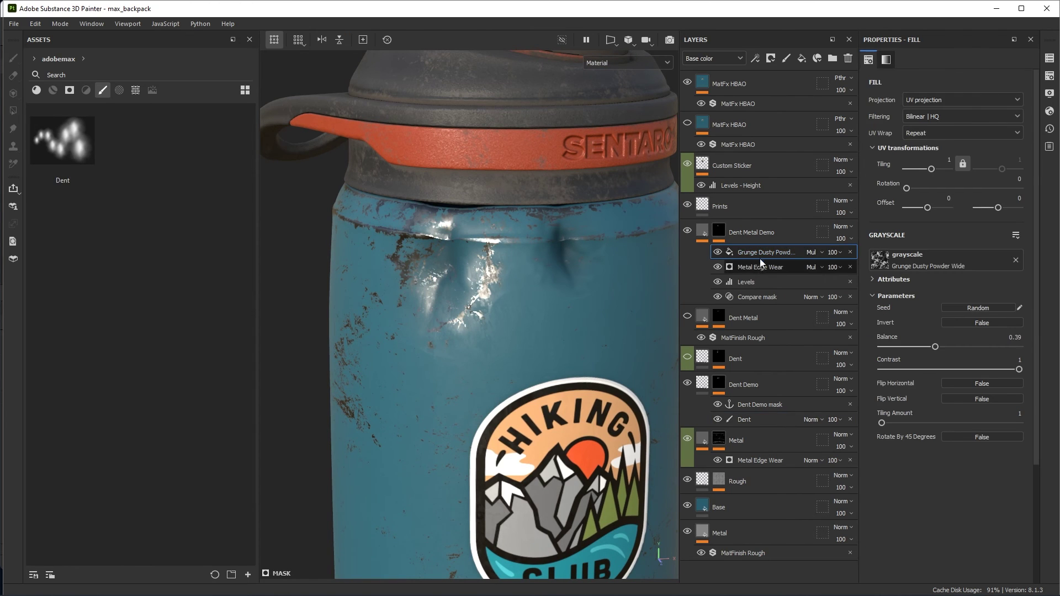
click(717, 252)
alt+drag(655, 288, 558, 316)
alt+click(718, 253)
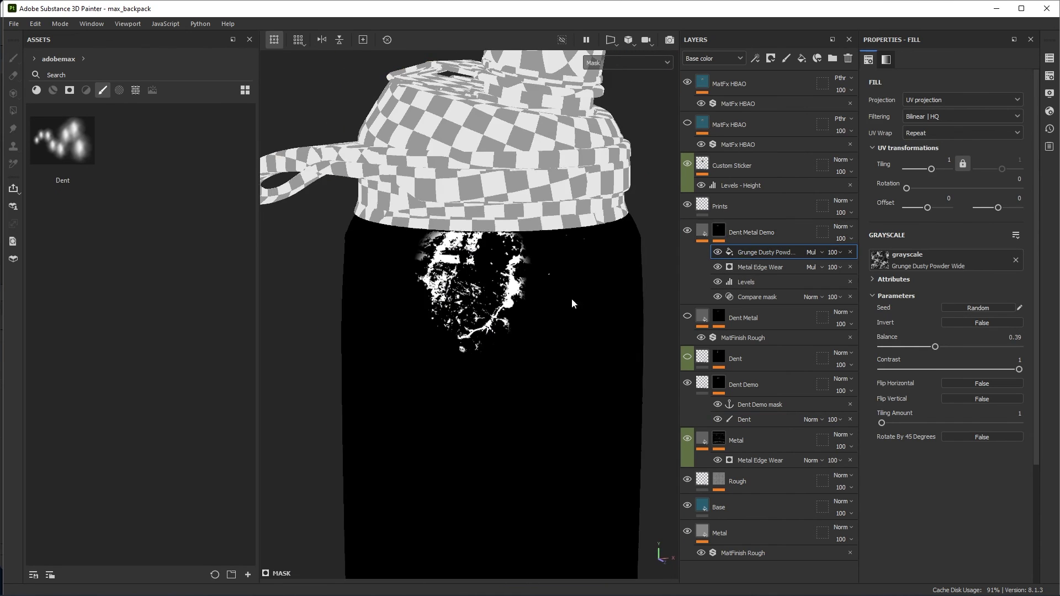
click(717, 252)
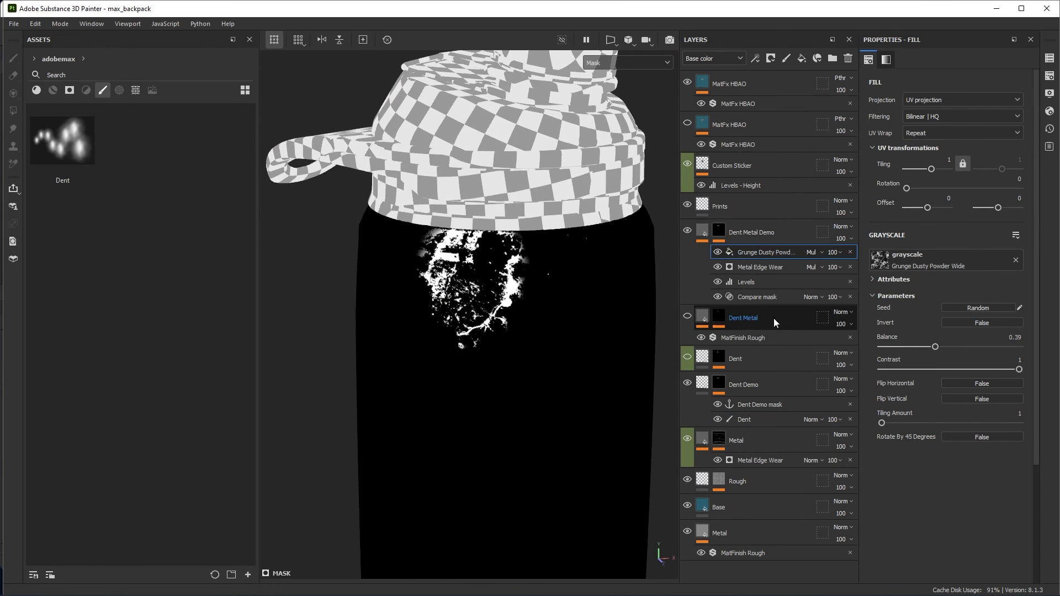
- Raise the grunge fill's Balance to 0.68 and change its blend mode to Normal to reveal the grunge pattern
drag(939, 344, 976, 352)
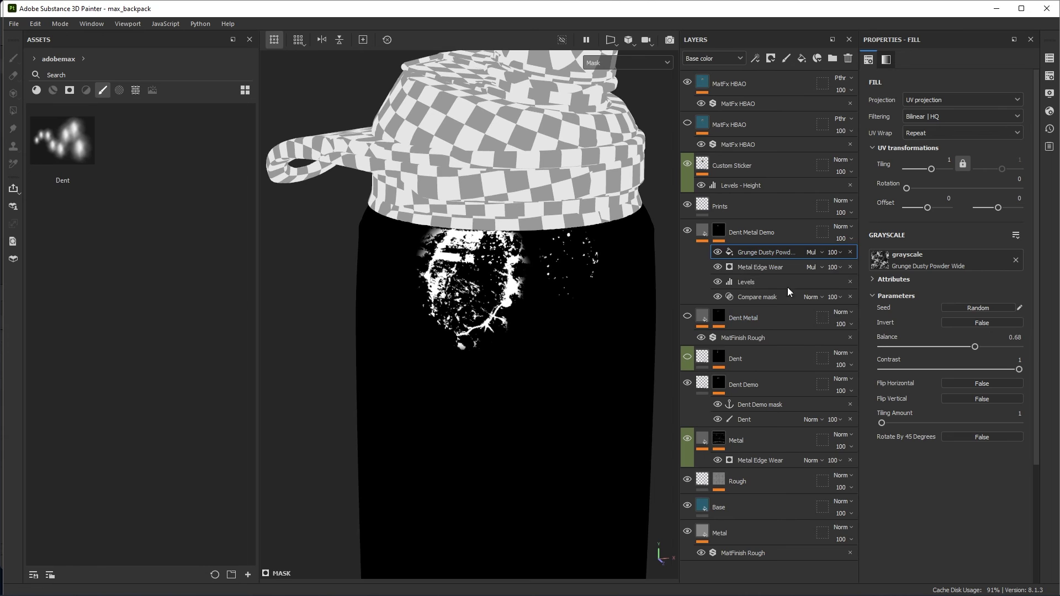
click(809, 252)
click(814, 263)
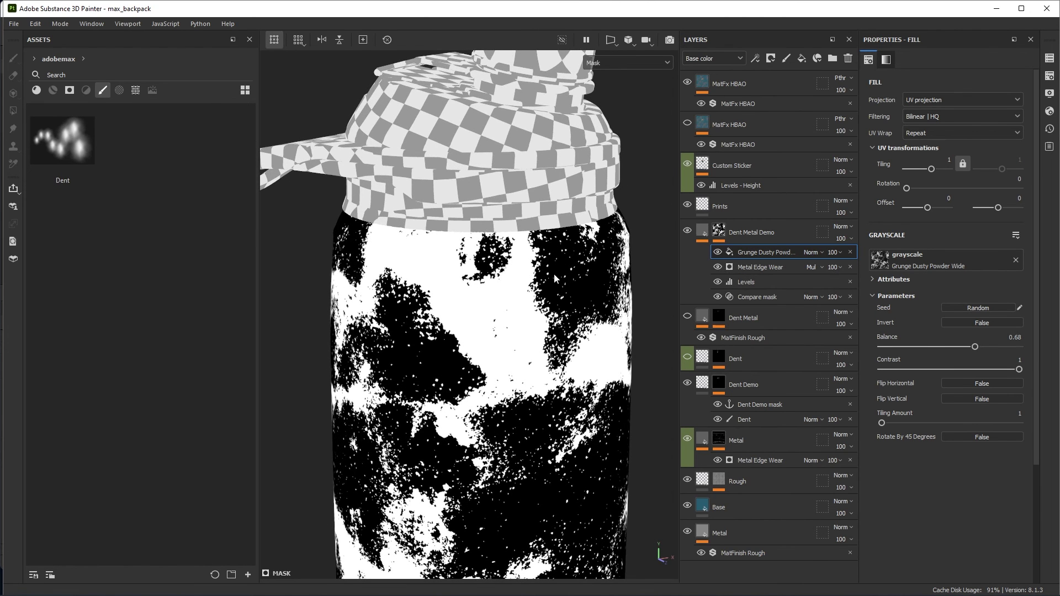
- Return the viewport to the material view and set the grunge fill's blend mode to Multiply
alt+drag(584, 319, 677, 289)
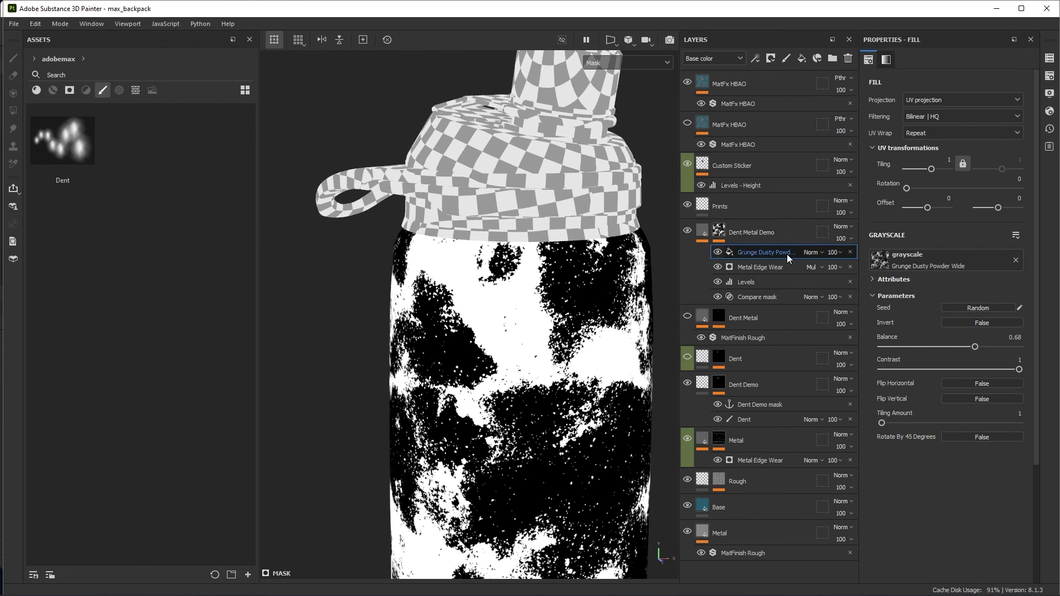
key(m)
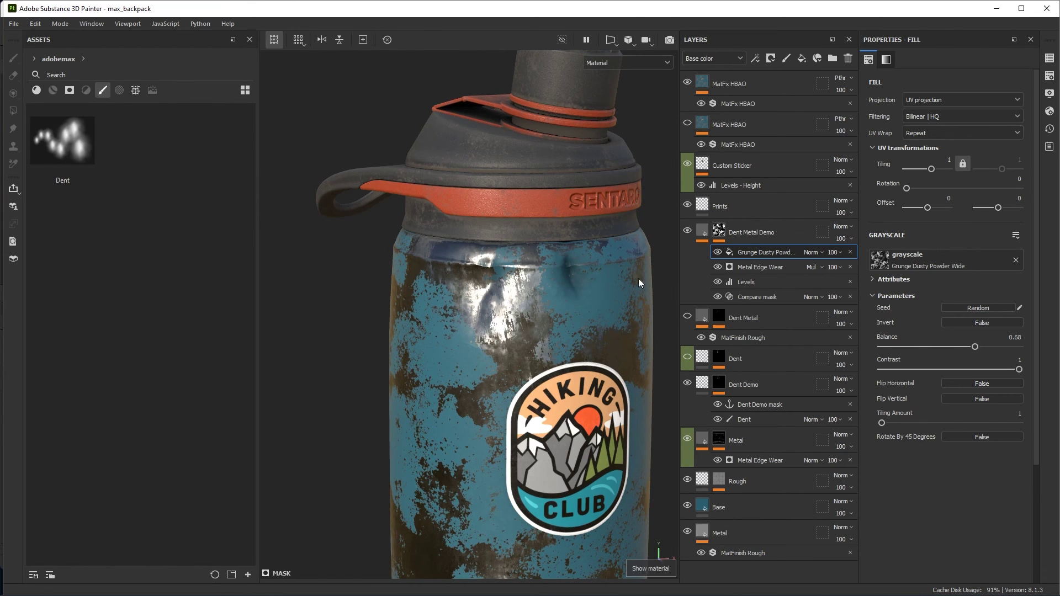
click(813, 252)
click(820, 306)
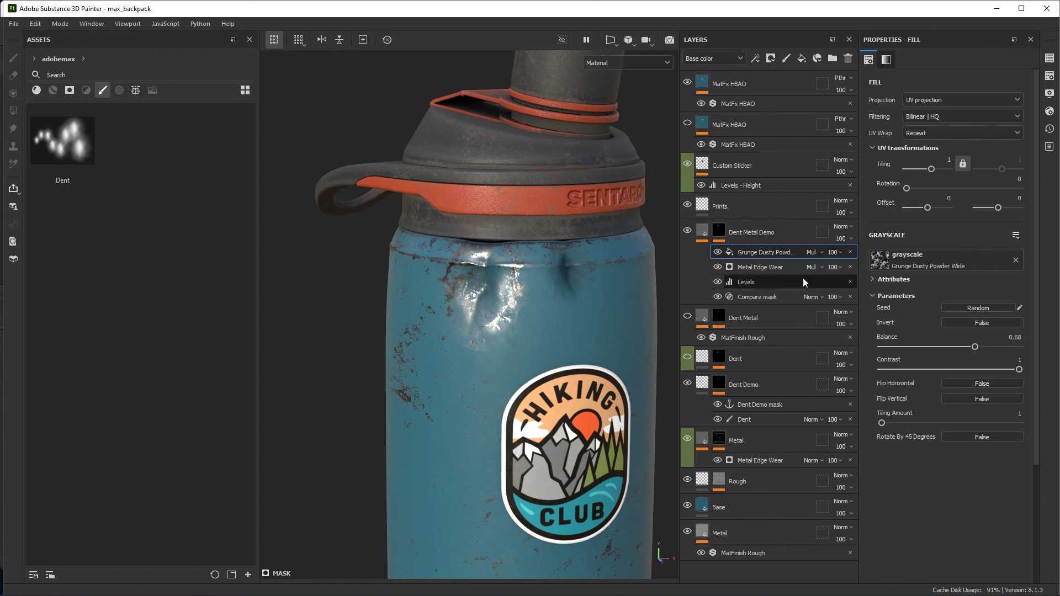
- Set the grunge fill's UV tiling to 2, inspect the dents, and hide the grunge fill
click(948, 159)
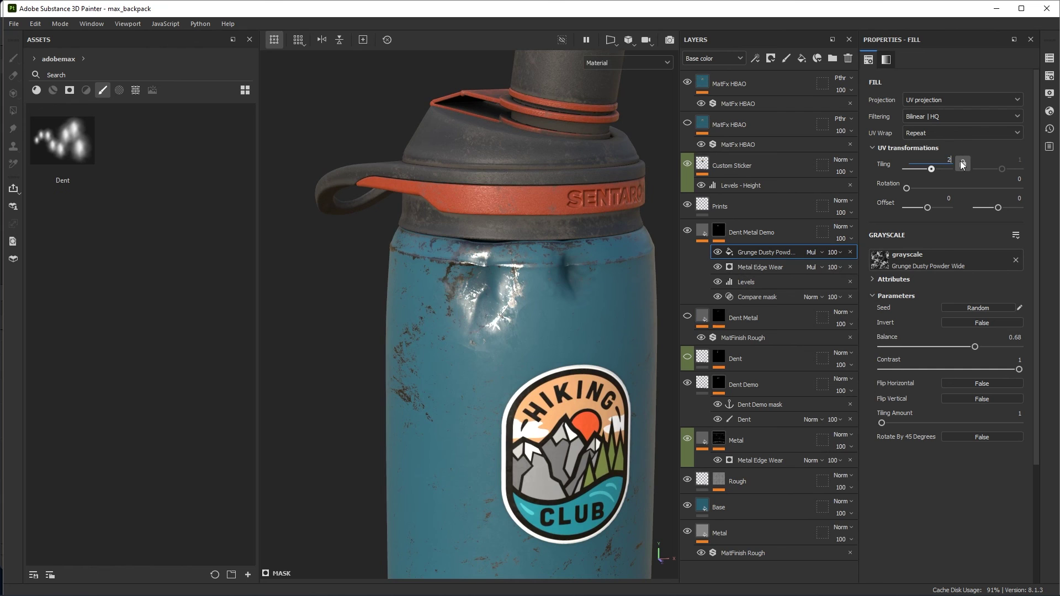
click(961, 163)
alt+drag(513, 265, 565, 303)
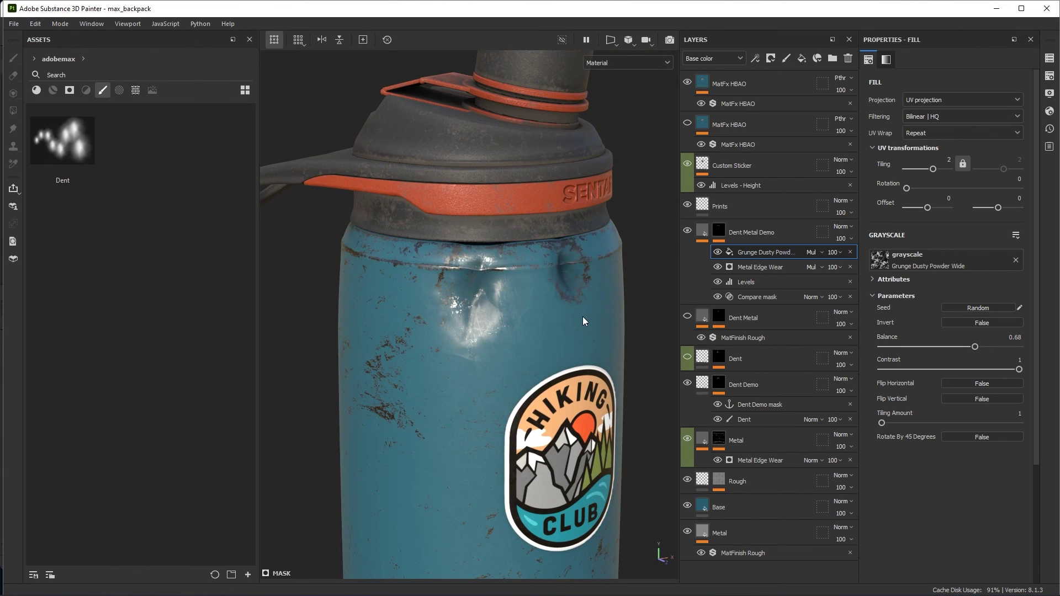
mouse_move(601, 300)
alt+mouse_down()
mouse_move(539, 270)
mouse_move(614, 287)
alt+mouse_up()
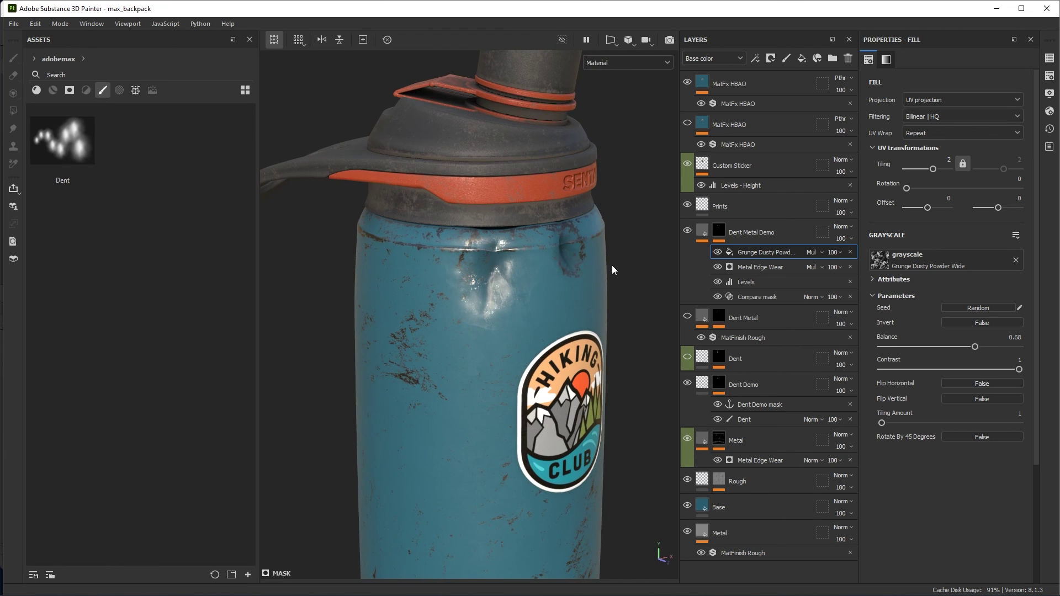
alt+drag(611, 265, 549, 274)
click(718, 252)
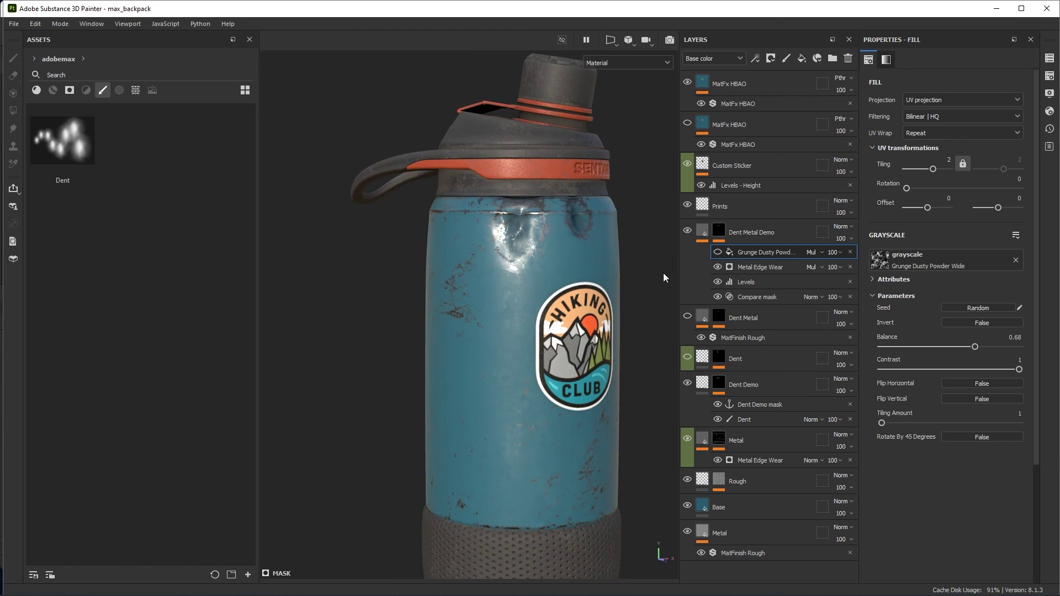
- Collapse the Dent Metal Demo mask stack, delete the hidden Dent Metal and Dent layers, and collapse the Dent Demo mask stack
click(700, 237)
click(780, 272)
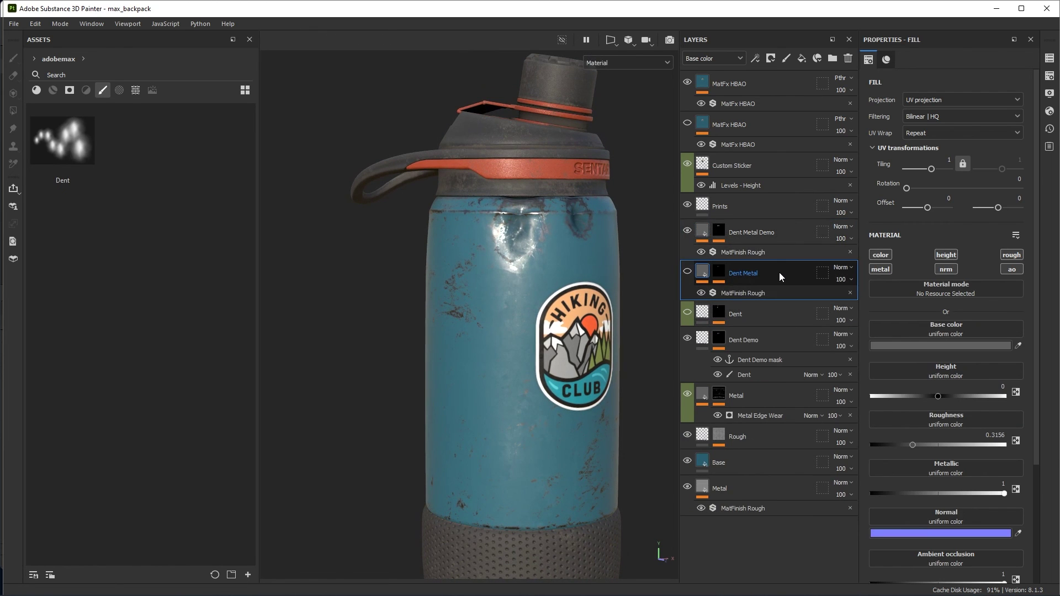
key(Delete)
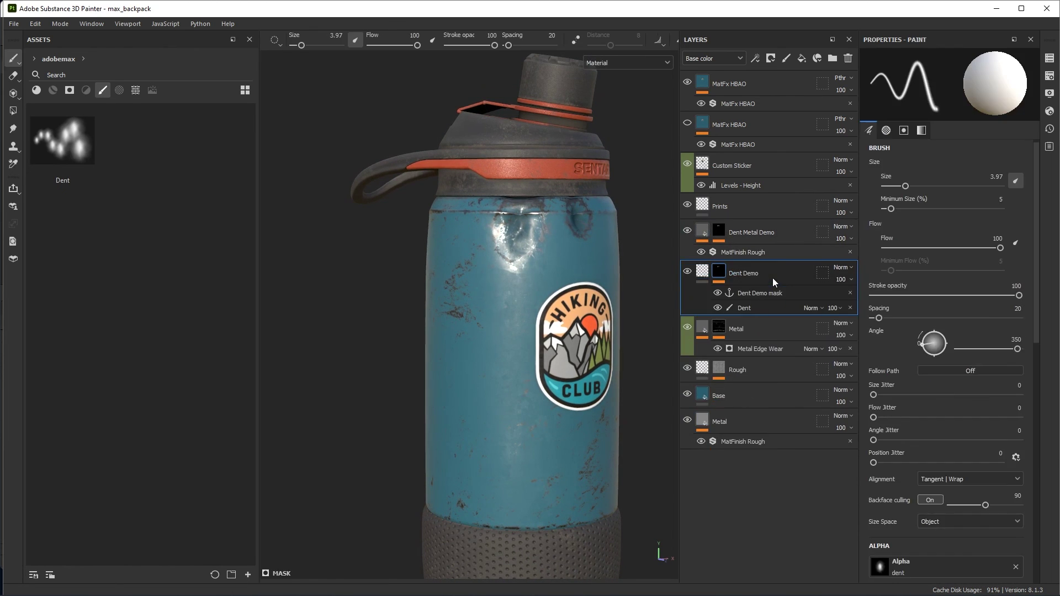
key(Delete)
click(702, 271)
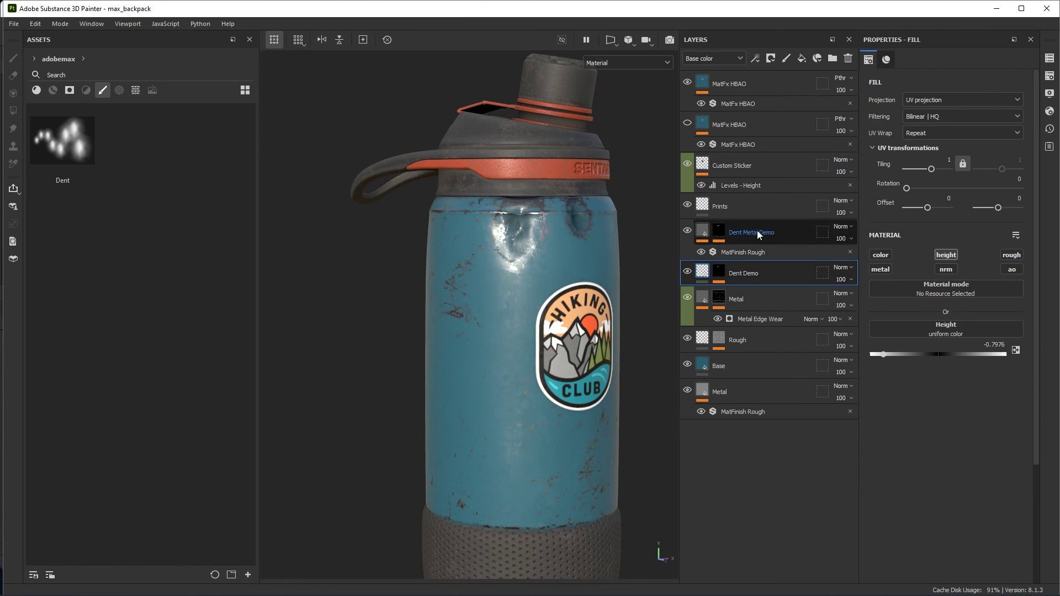
- Add a folder above the Dent Metal Demo layer and name it Dent Effect
scroll(633, 266, up, 3)
click(791, 230)
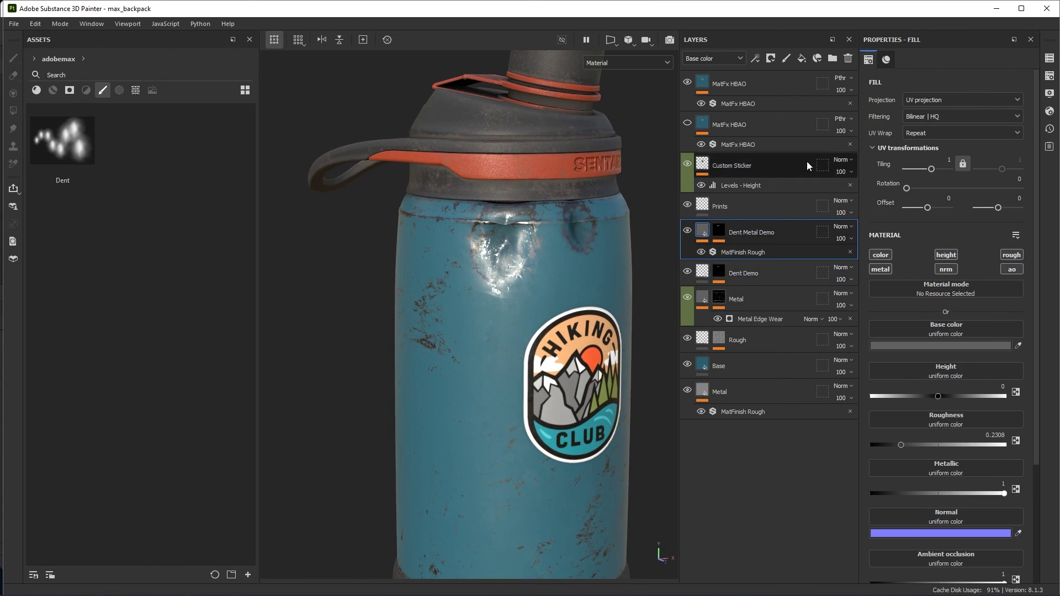
click(832, 59)
double_click(742, 234)
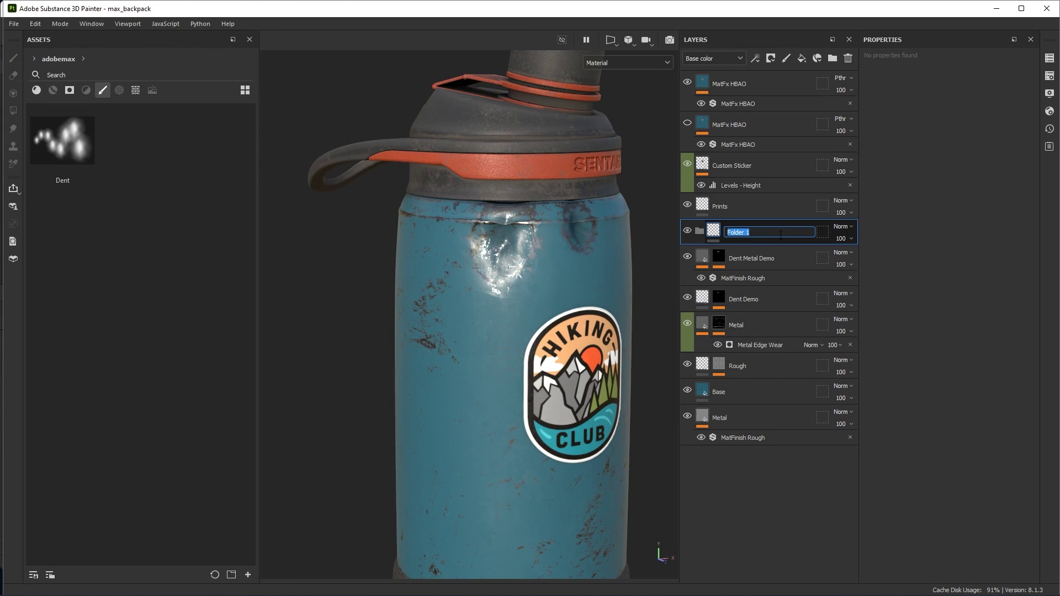
text(Dent Effect)
key(Return)
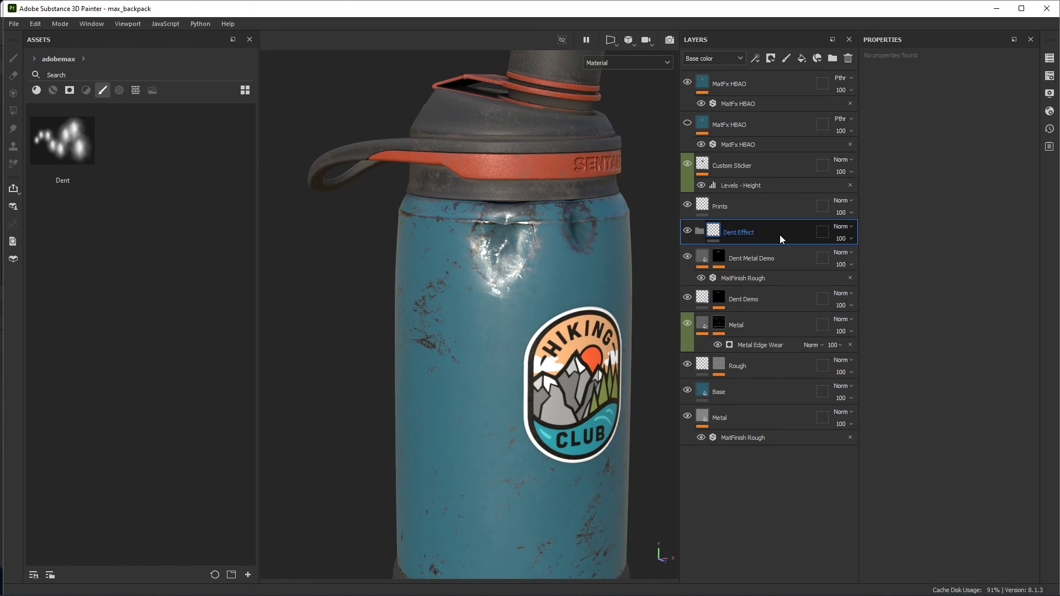
- Move the Dent Metal Demo and Dent Demo layers into the Dent Effect folder
click(772, 253)
shift+click(777, 298)
drag(767, 262, 776, 230)
- Rename the Dent paint effect in the Dent Demo mask as Paint Effect HERE
click(730, 299)
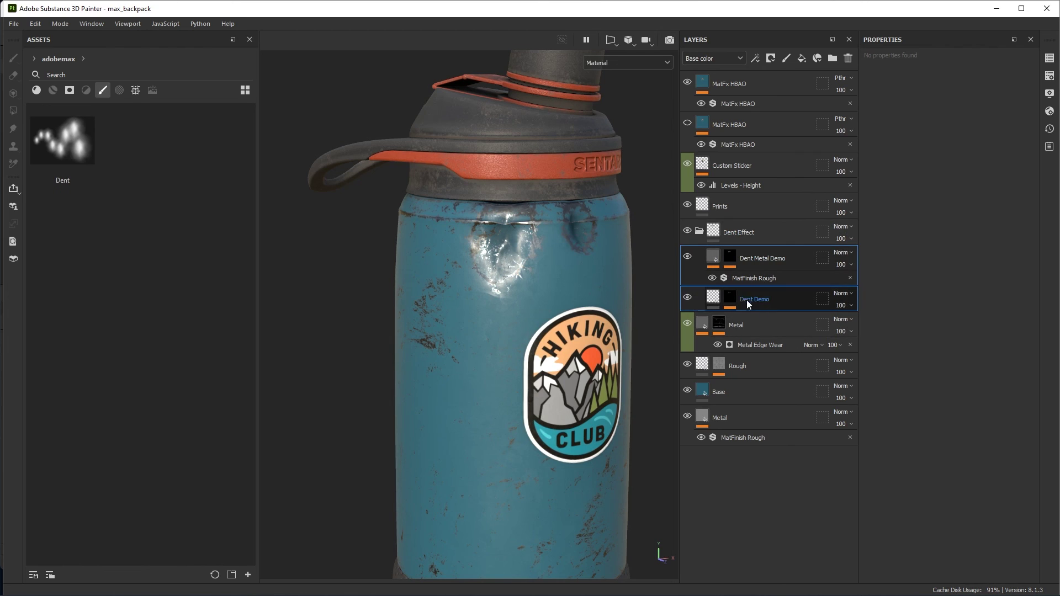
click(772, 335)
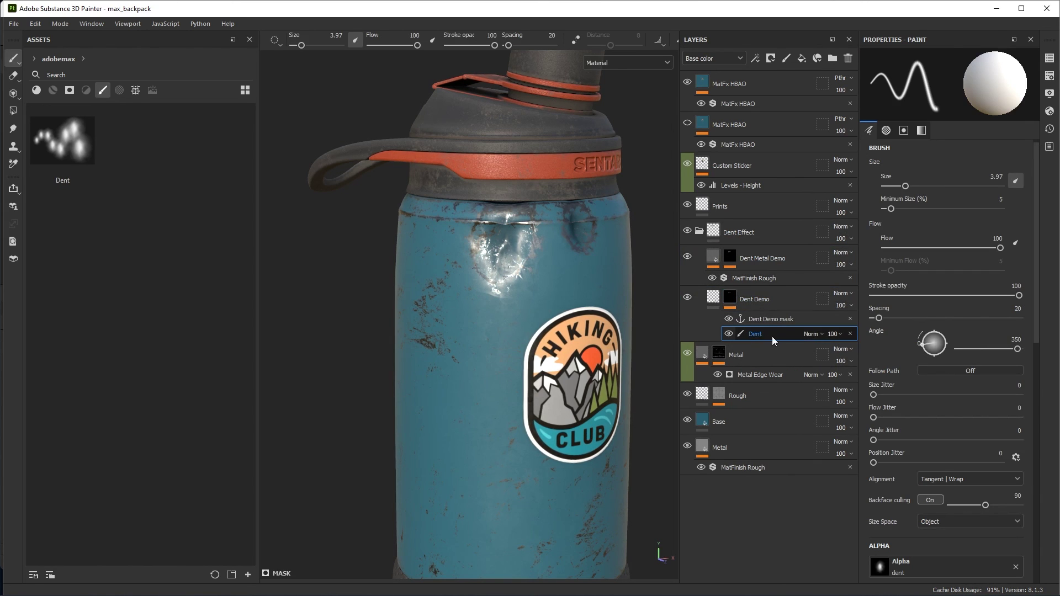
right_click(767, 334)
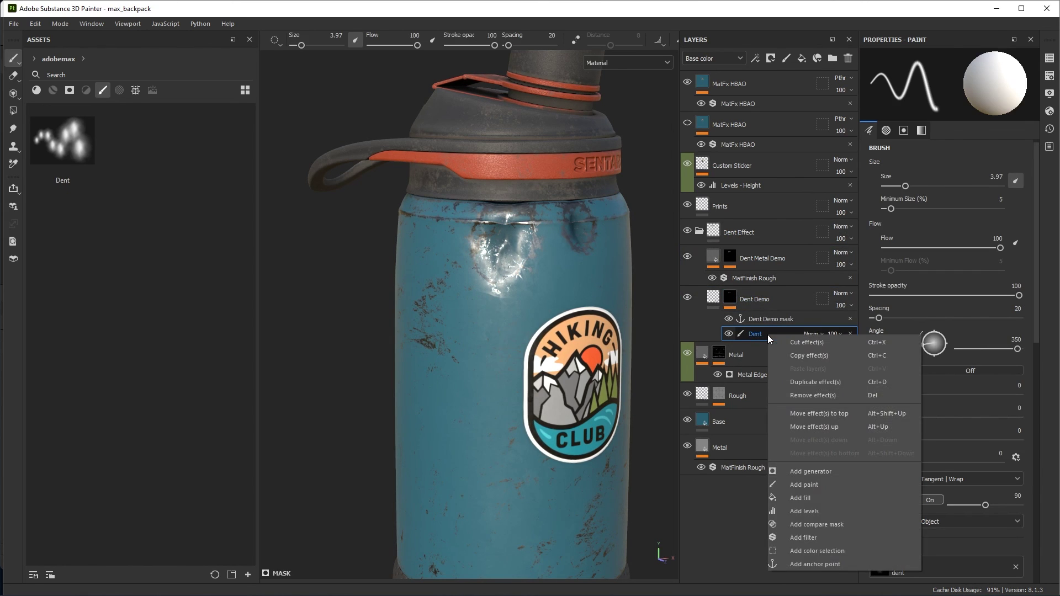
double_click(758, 333)
click(789, 297)
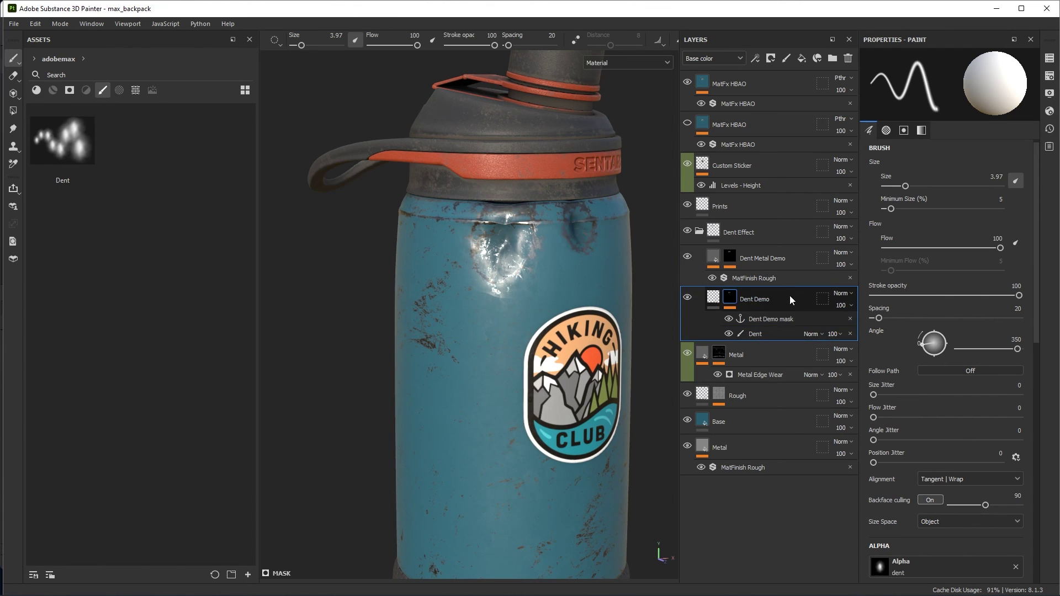
right_click(790, 294)
click(758, 332)
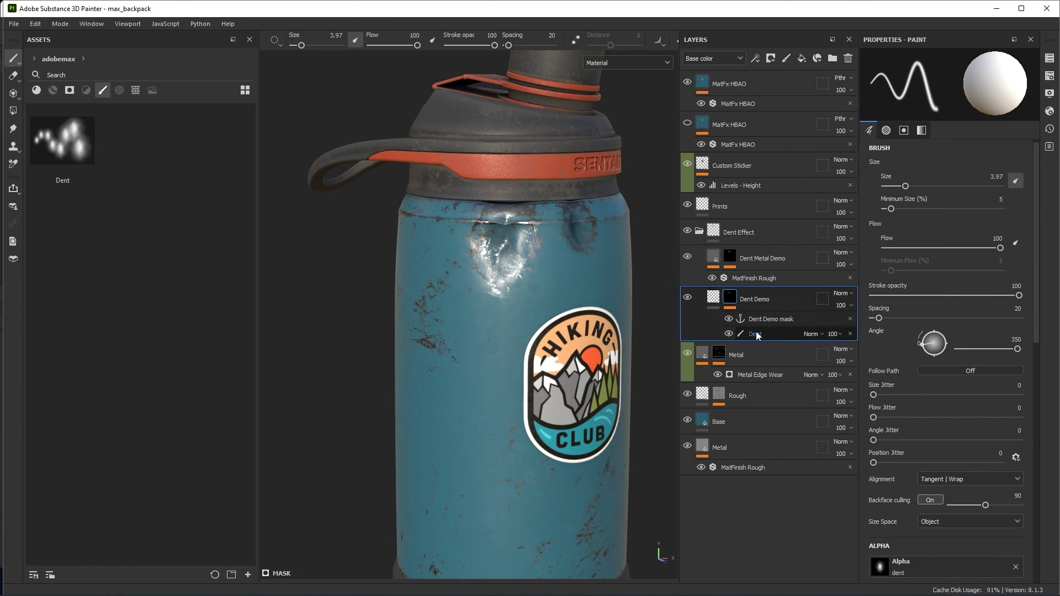
double_click(760, 333)
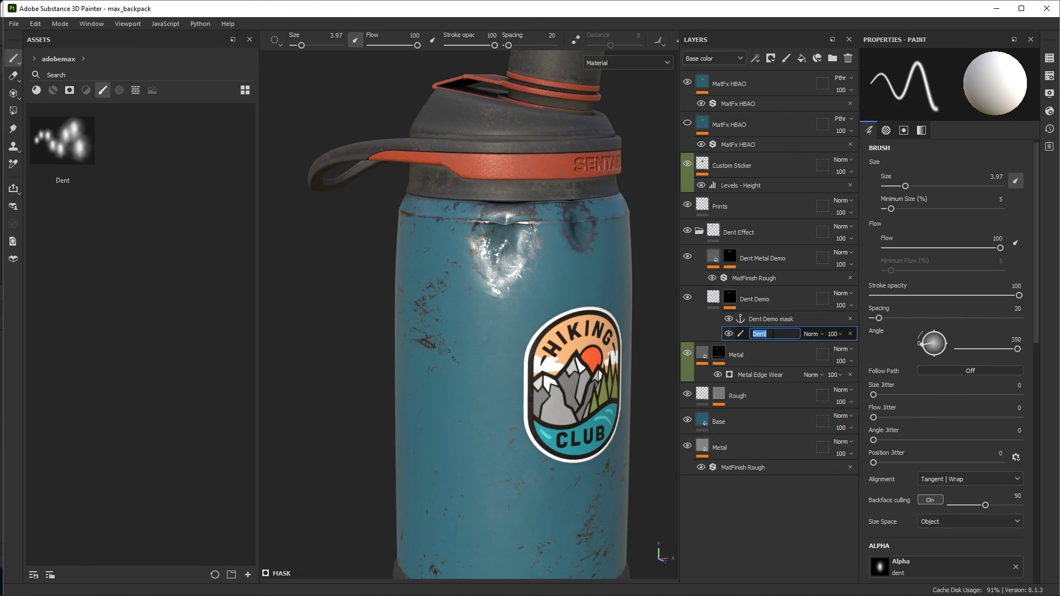
key(BackSpace)
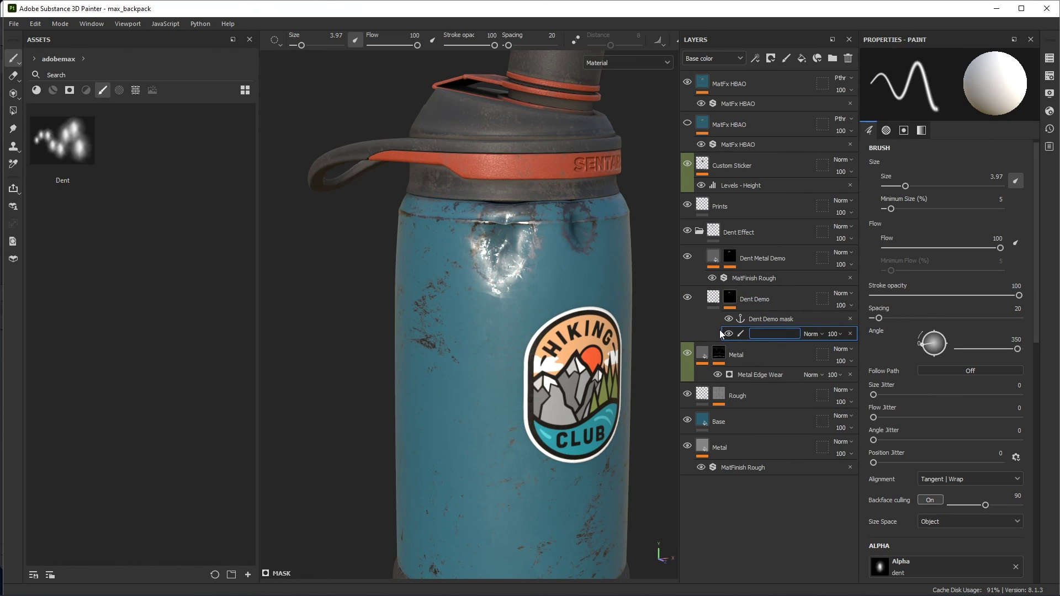
text(Paint Effect HERE)
key(Return)
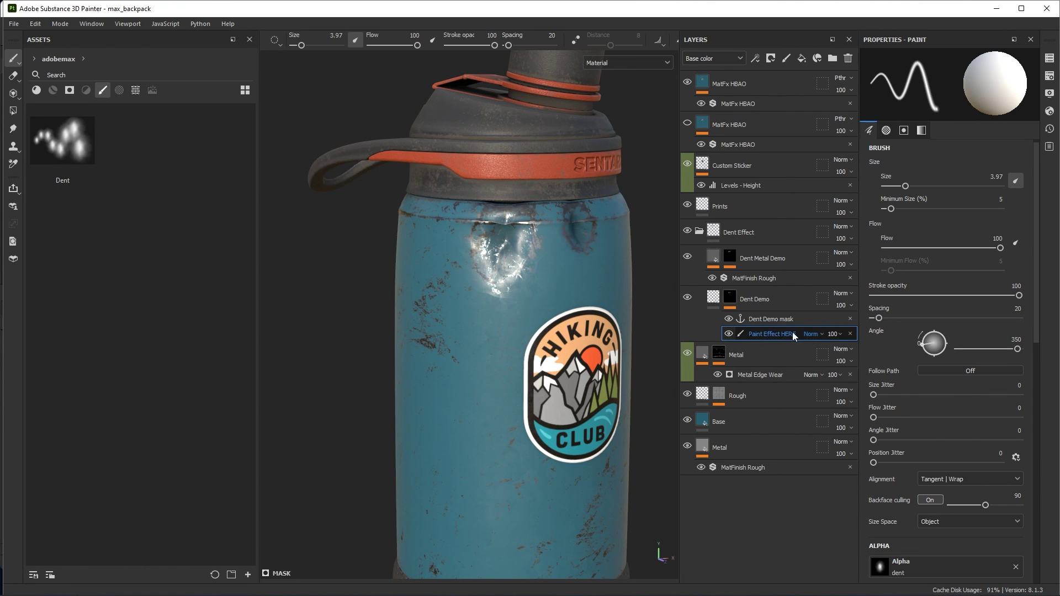
- Tag the Dent Demo layer with the green colour label
click(774, 294)
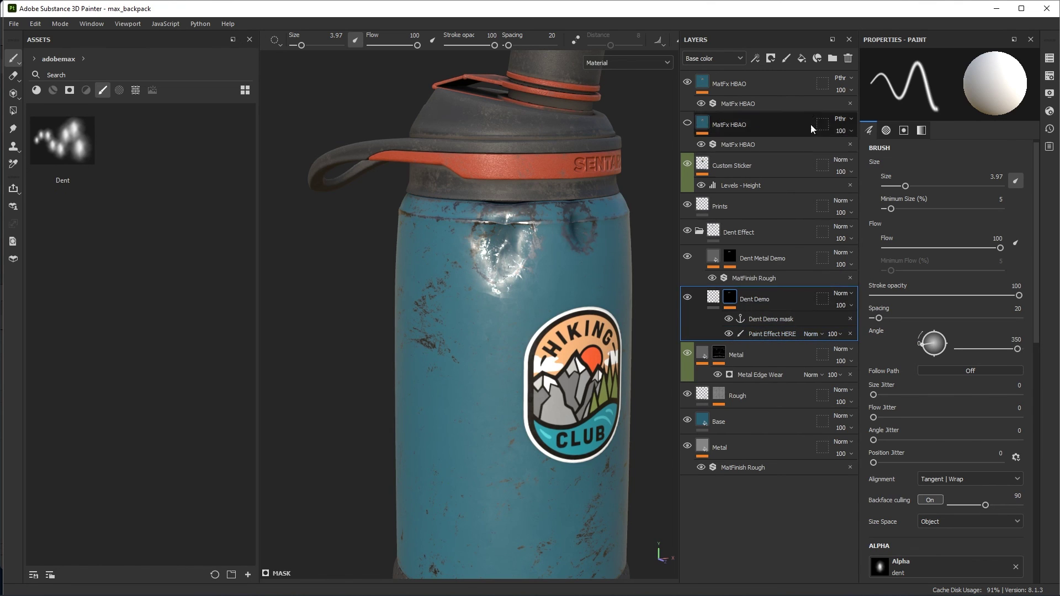
right_click(787, 296)
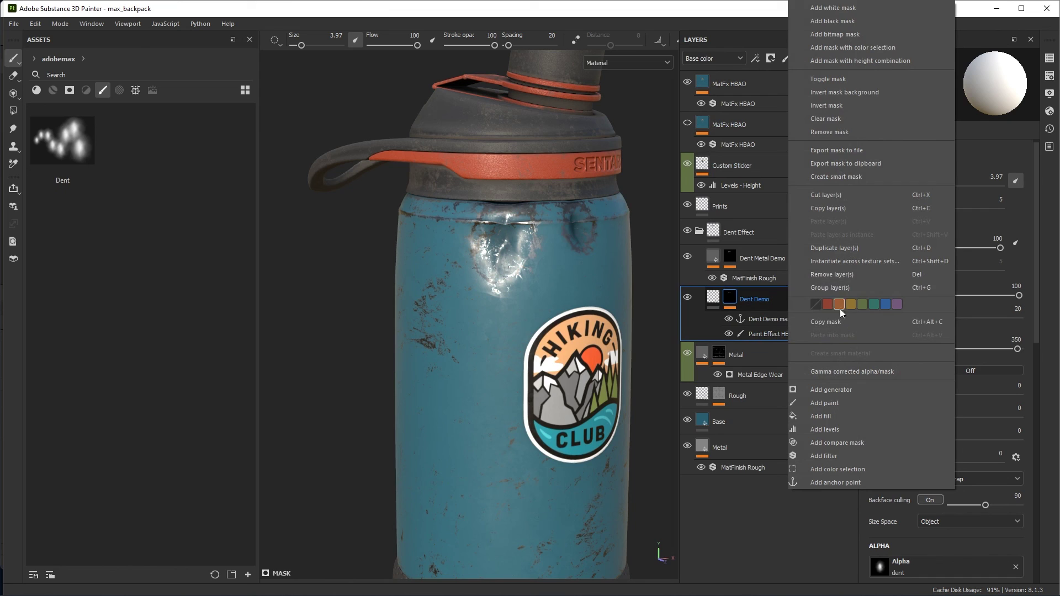
click(862, 305)
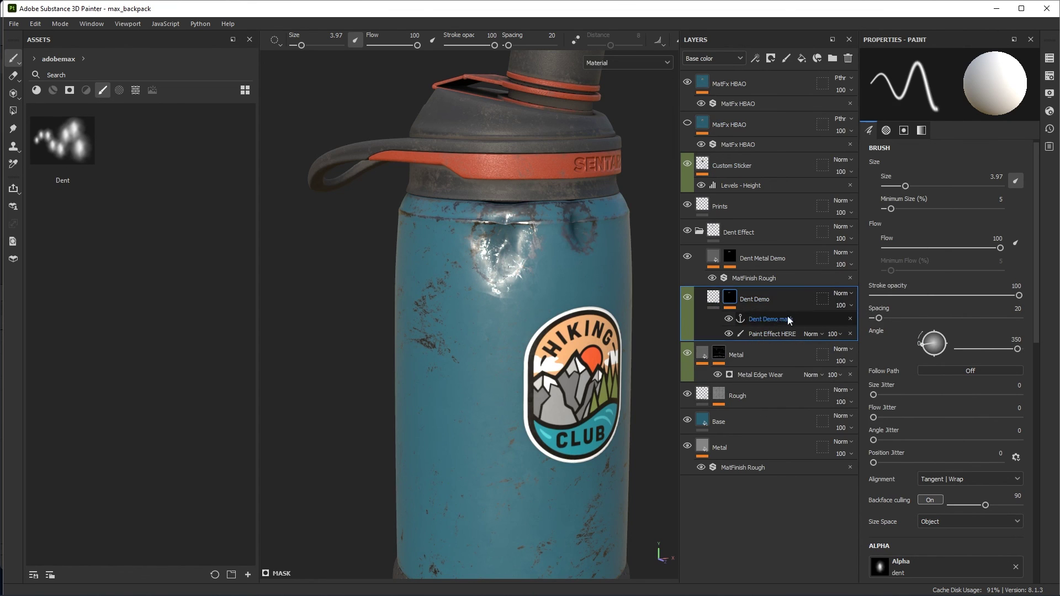
- Replace the paint effect in the Dent Demo mask with a new empty one below the anchor point, named Start Here
click(777, 235)
click(772, 334)
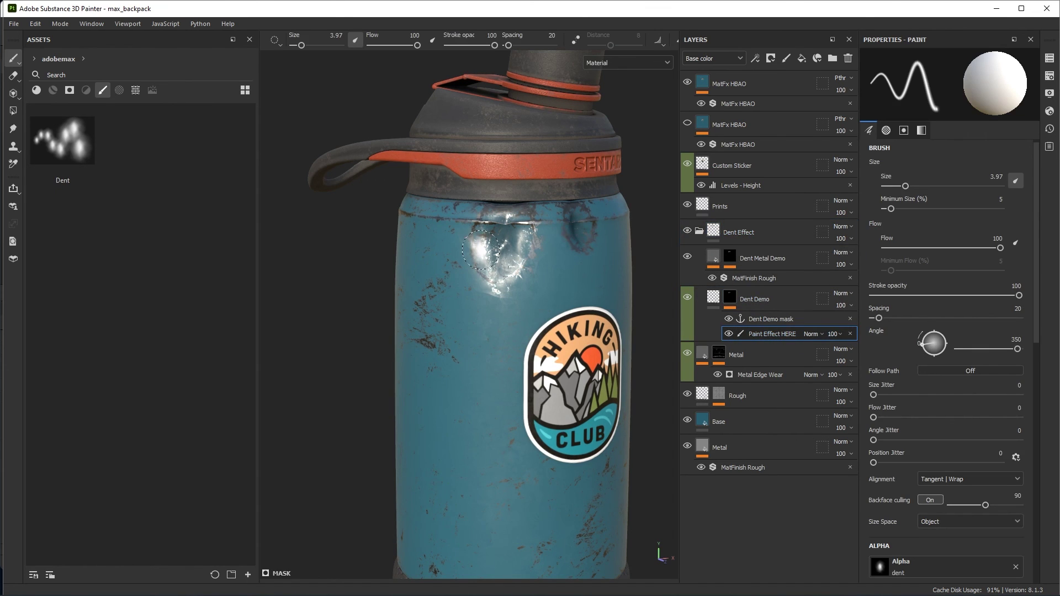
click(850, 333)
click(755, 58)
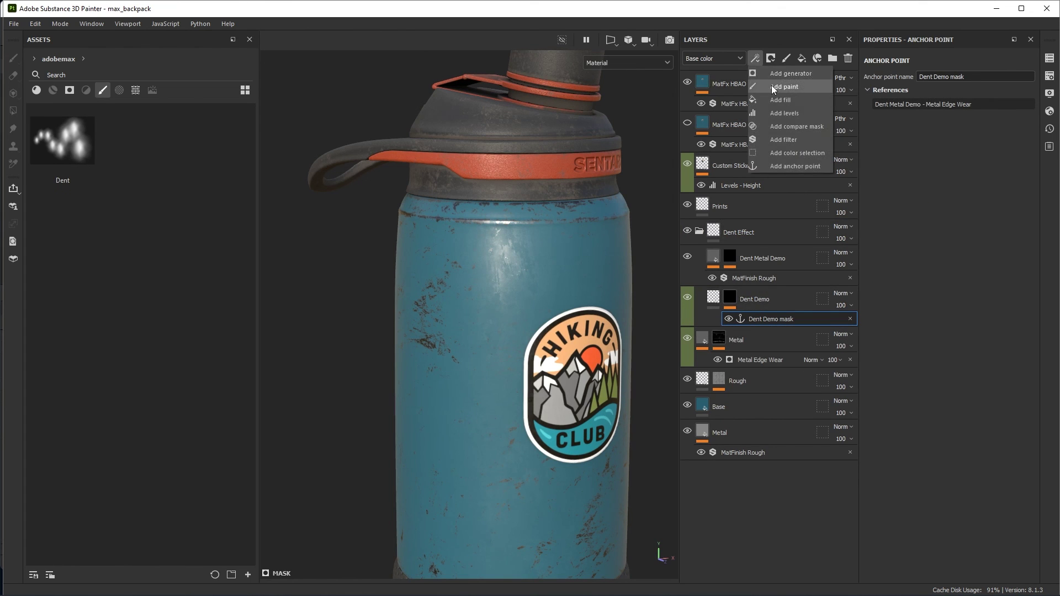
click(771, 85)
drag(757, 318, 761, 334)
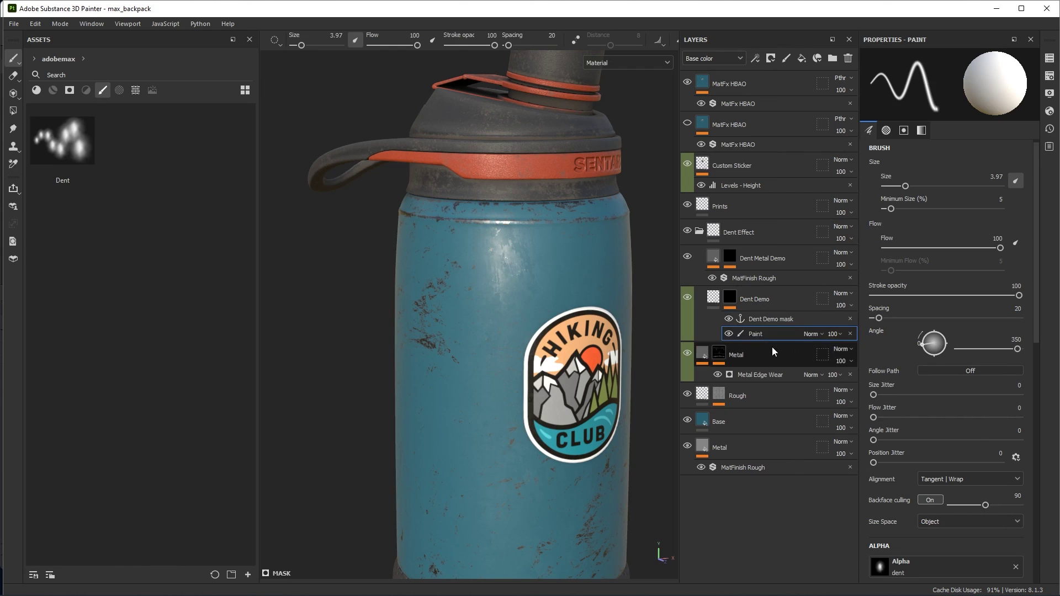
double_click(760, 334)
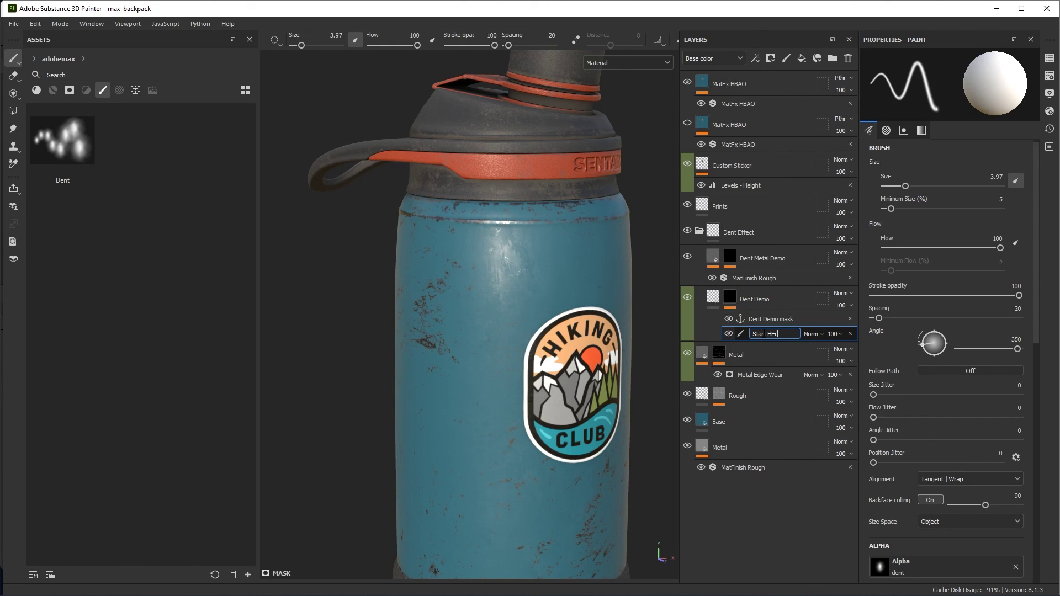
key(Return)
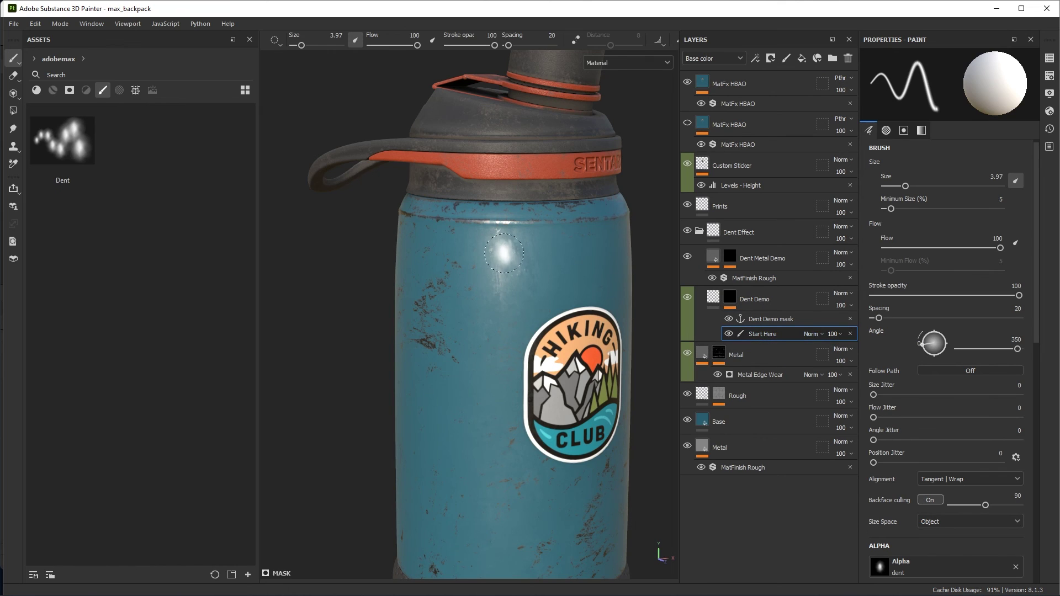
- Stamp test dents on the bottle with brush size 6.82 and undo them
mouse_move(494, 241)
ctrl+right_down()
mouse_move(504, 240)
mouse_move(494, 223)
ctrl+right_up()
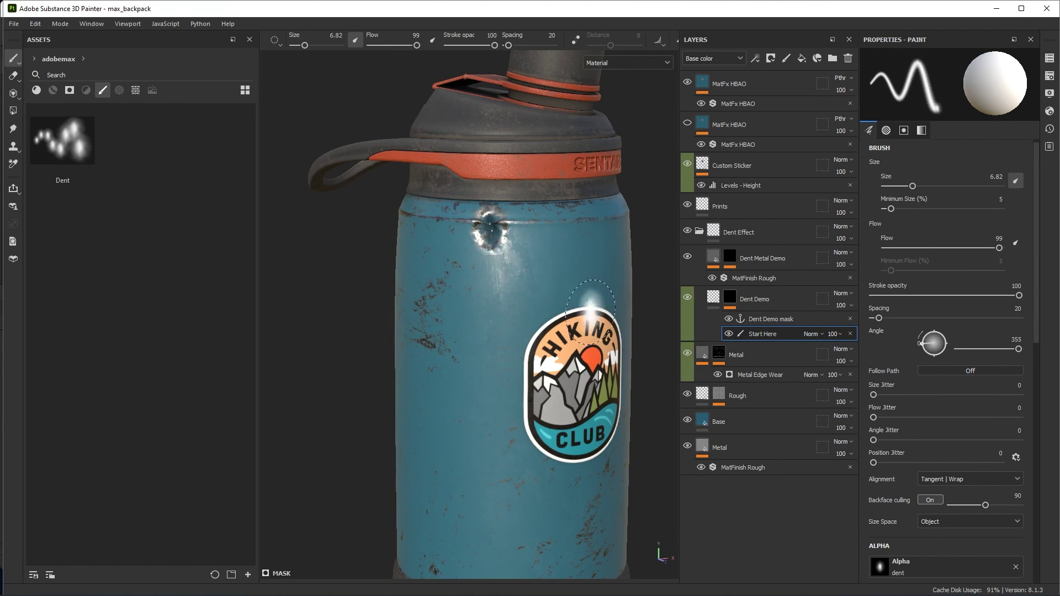
click(512, 329)
click(474, 370)
click(471, 315)
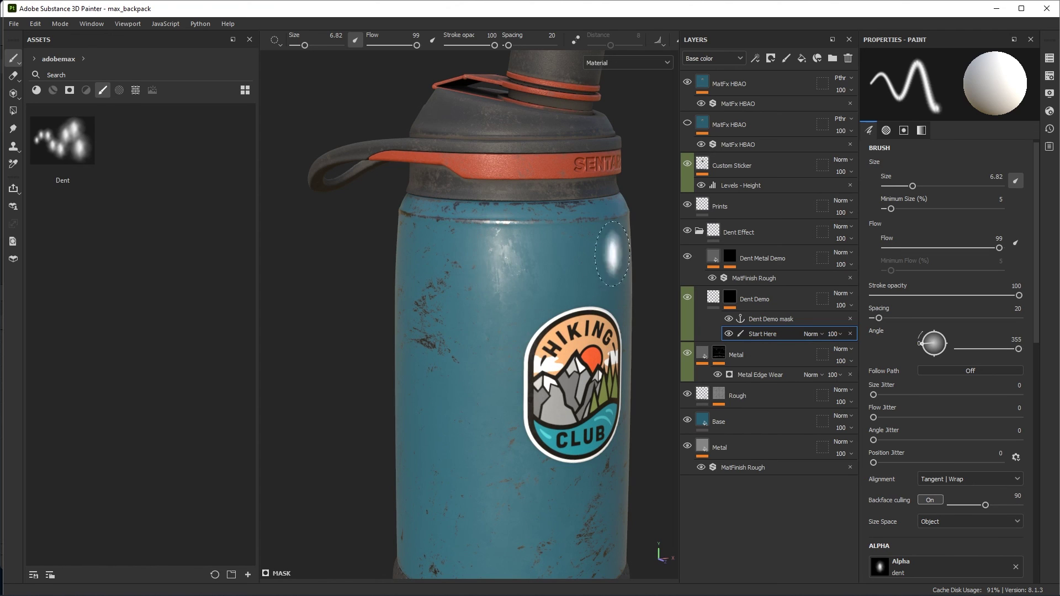
- Create a smart material from the Dent Effect folder
click(773, 234)
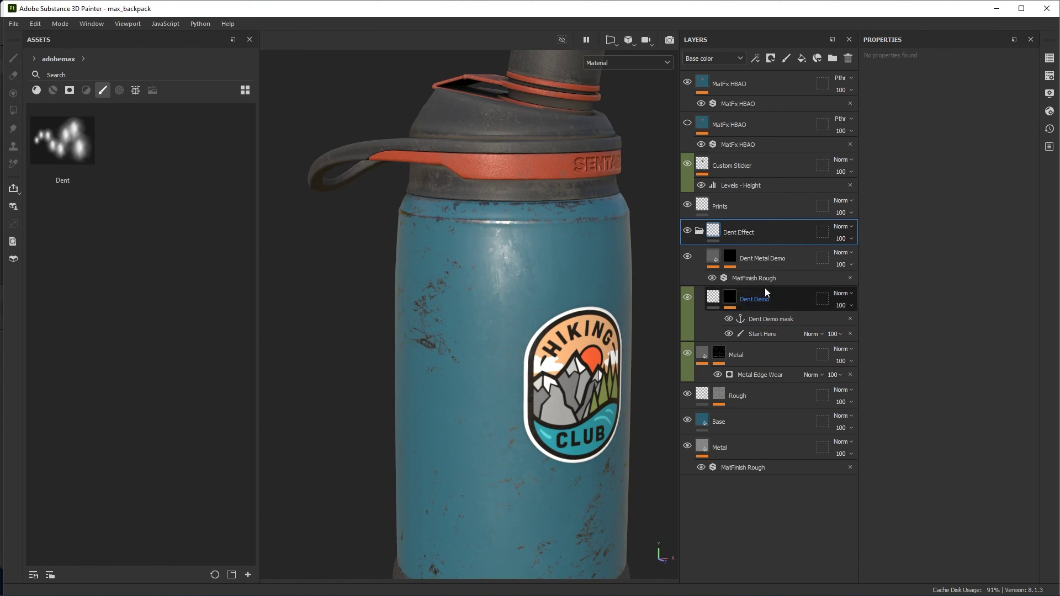
right_click(758, 234)
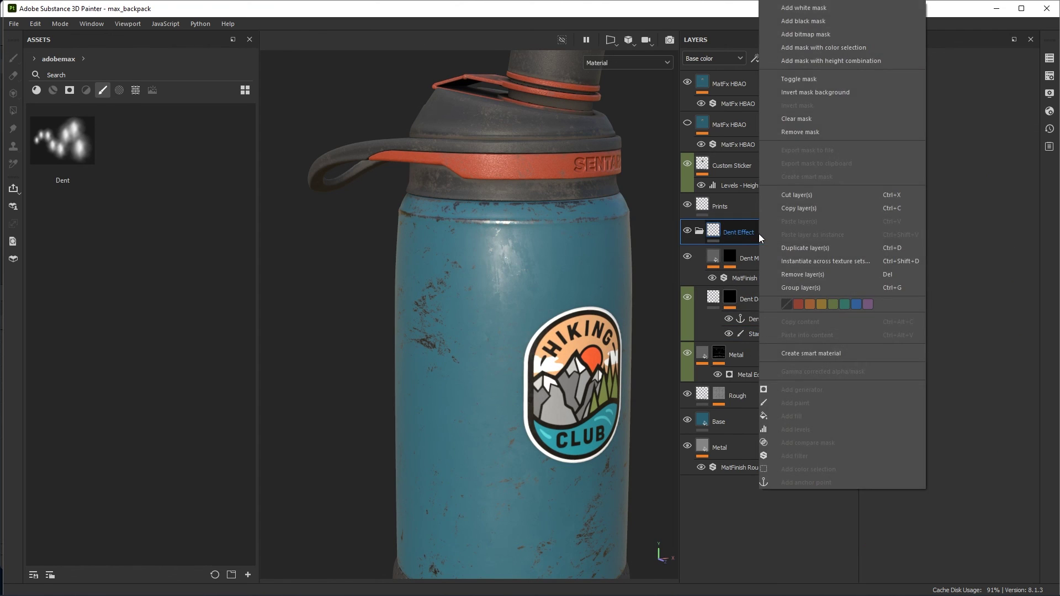
click(816, 354)
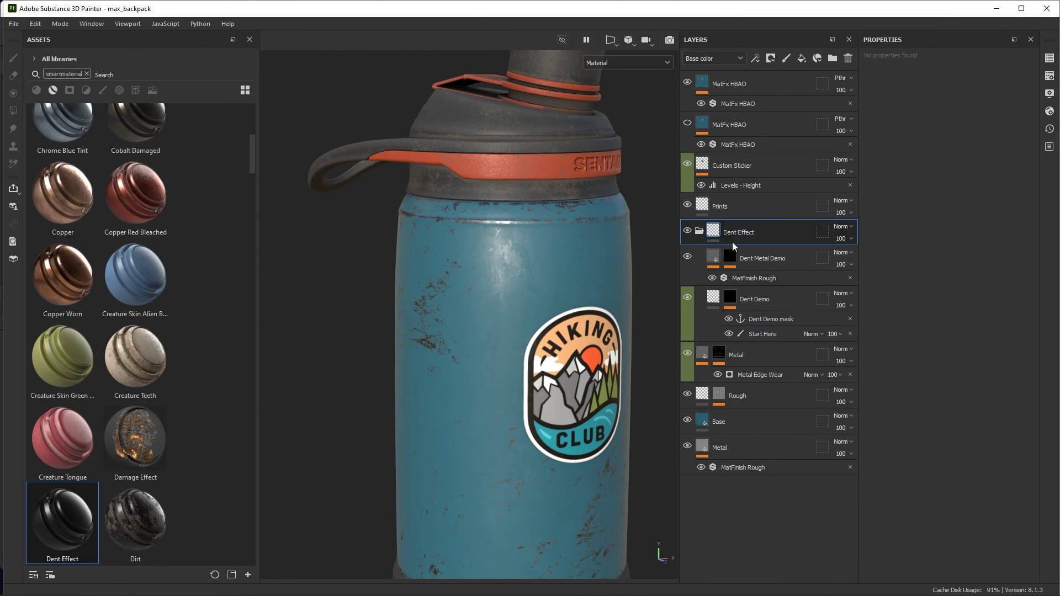
- Collapse and hide the original Dent Effect folder, and add the Dent Effect smart material directly above it in the layer stack
click(699, 229)
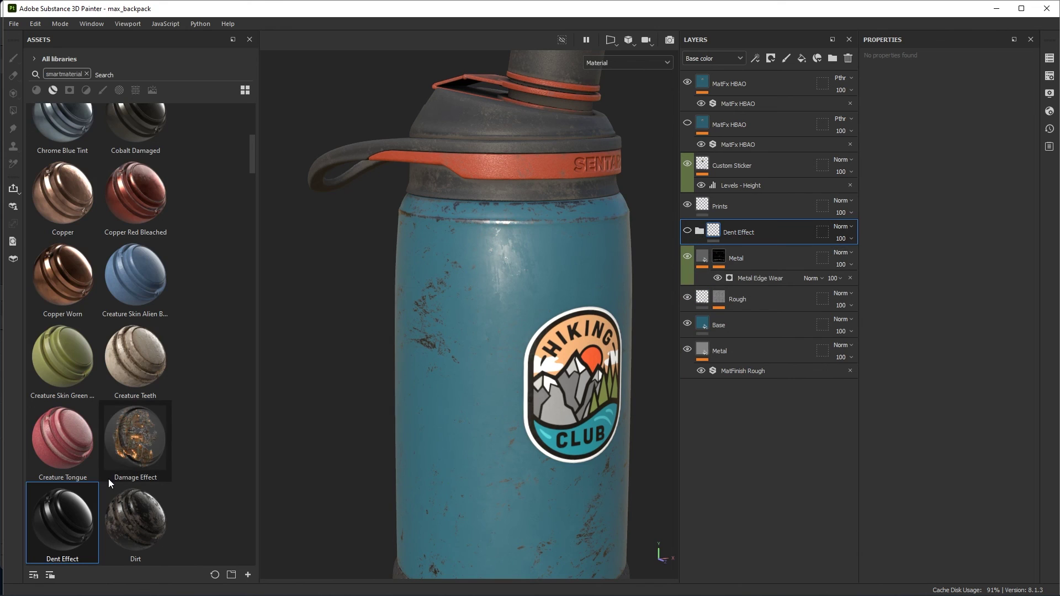
drag(95, 533, 749, 222)
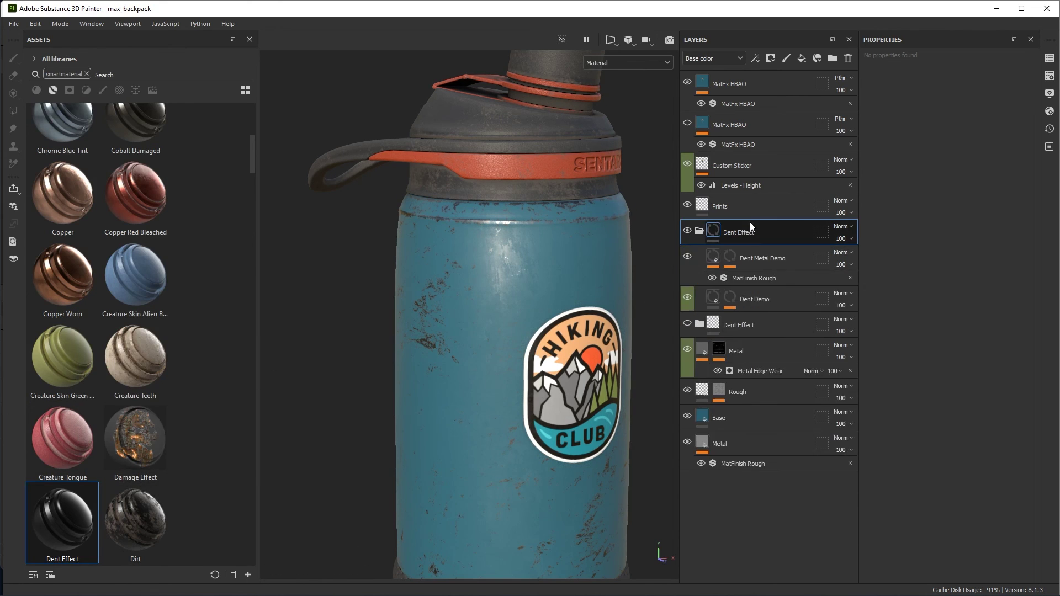
- With the new Dent Demo mask's Start Here paint effect selected, stamp a dent below the bottle's neck using brush size 15.81 and angle 25
click(730, 307)
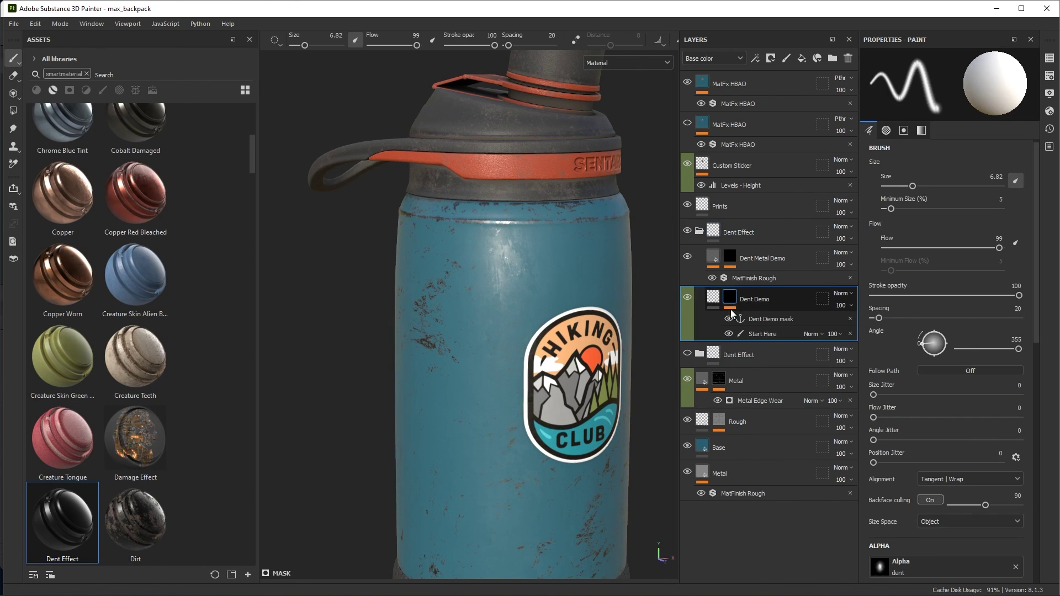
click(768, 334)
scroll(513, 255, up, 2)
ctrl+right_drag(487, 266, 508, 265)
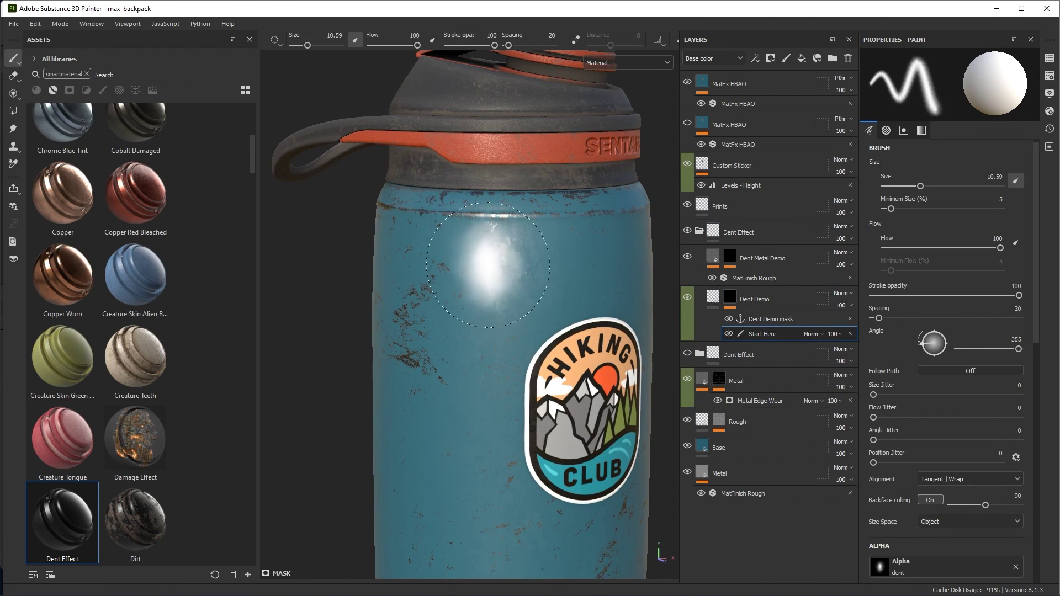
ctrl+drag(487, 267, 487, 283)
ctrl+right_drag(483, 270, 503, 270)
click(489, 234)
mouse_move(489, 233)
alt+mouse_down()
mouse_move(444, 318)
mouse_move(449, 366)
mouse_move(510, 350)
alt+mouse_up()
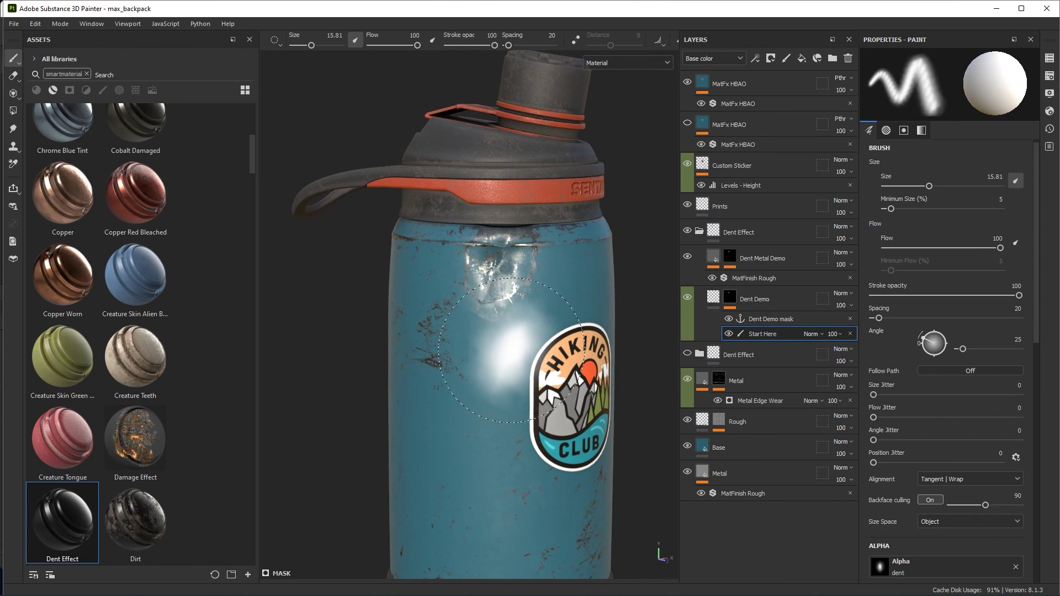